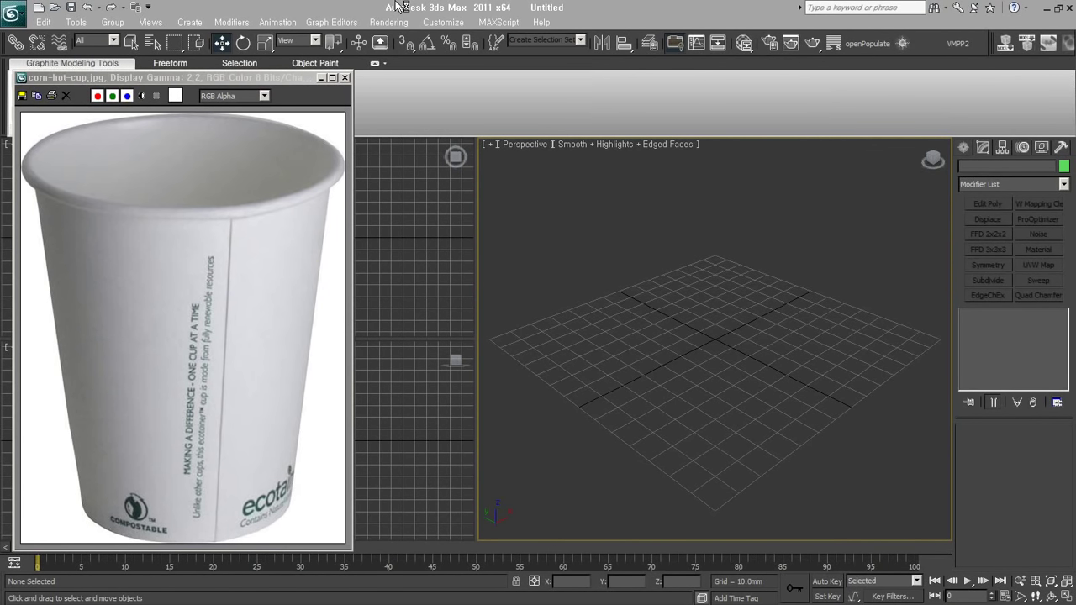
- Move the corn-hot-cup.jpg window down, zoom out its image, then shrink and reposition it at left
left_click_drag(161, 82, 177, 96)
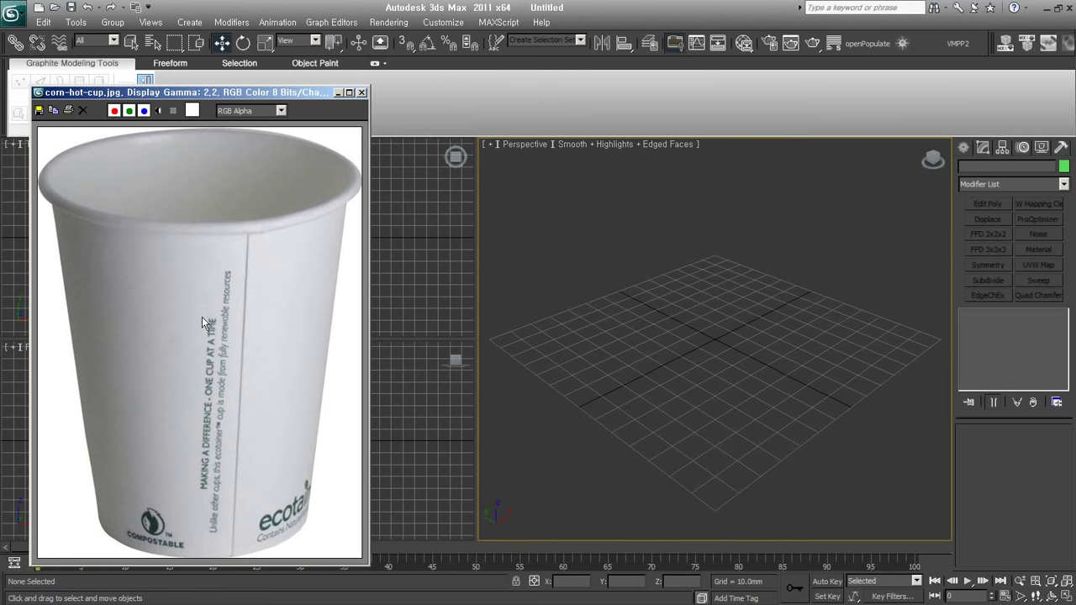
left_click_drag(193, 100, 192, 154)
scroll(196, 270, "down", 2)
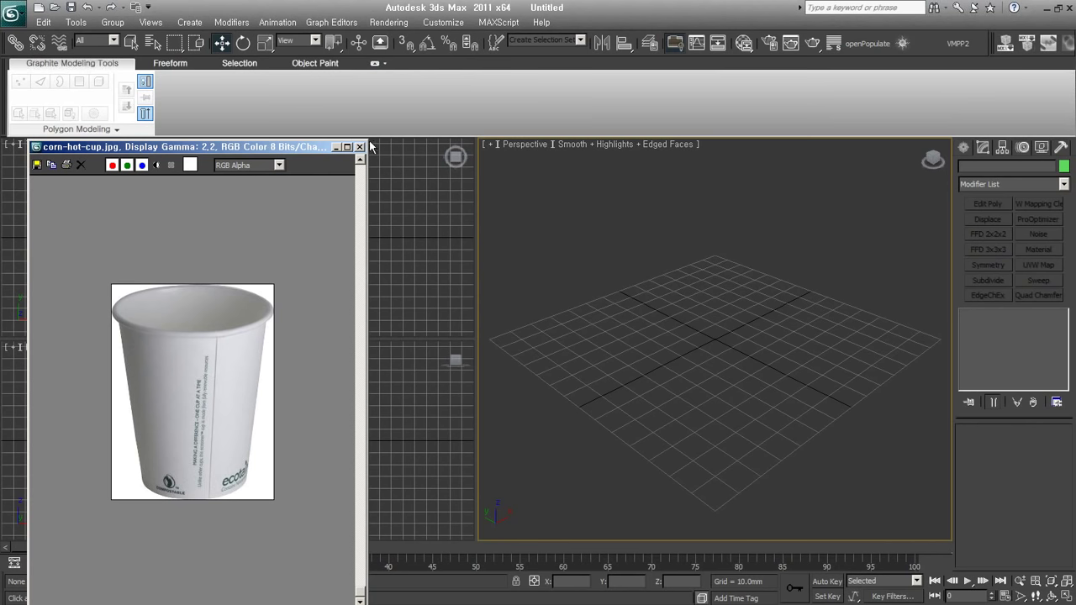
left_click_drag(368, 137, 286, 308)
left_click_drag(143, 315, 143, 180)
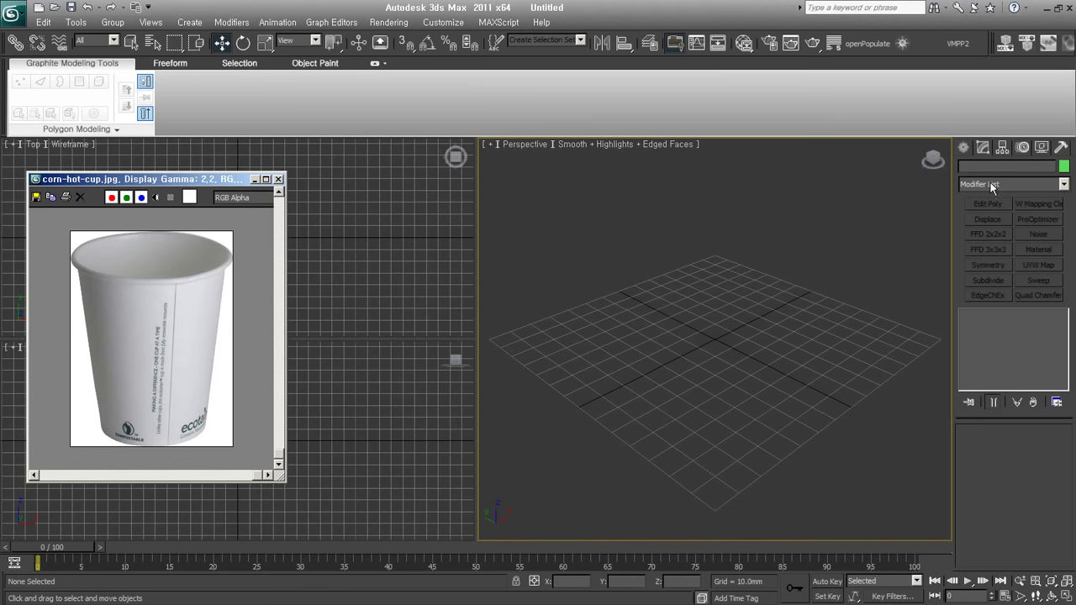
- Make the perspective view orthographic without grid, then draw a pink cylinder
left_click(967, 148)
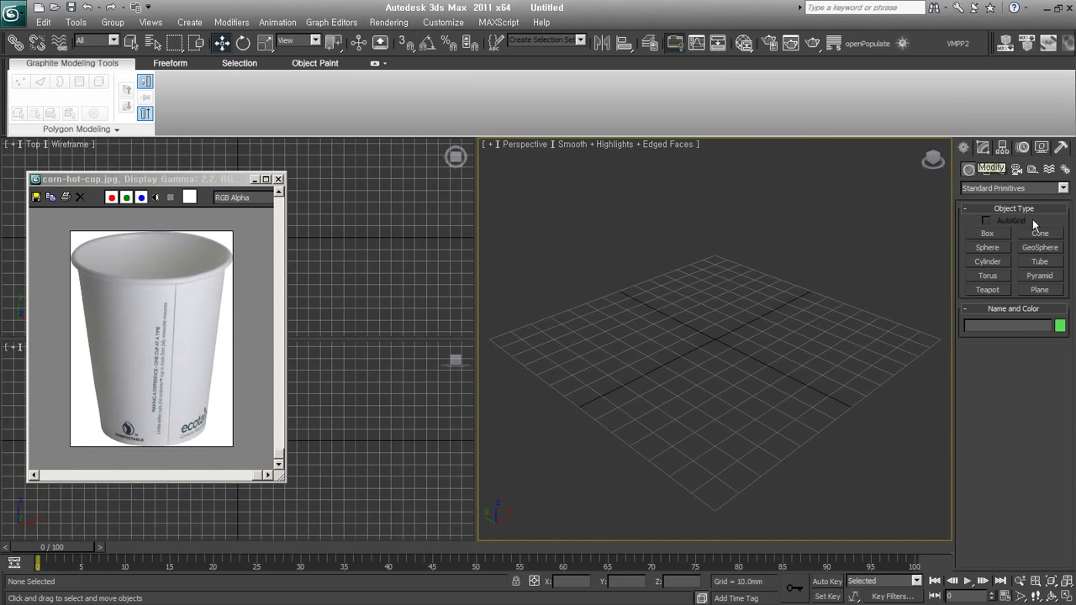
left_click(992, 261)
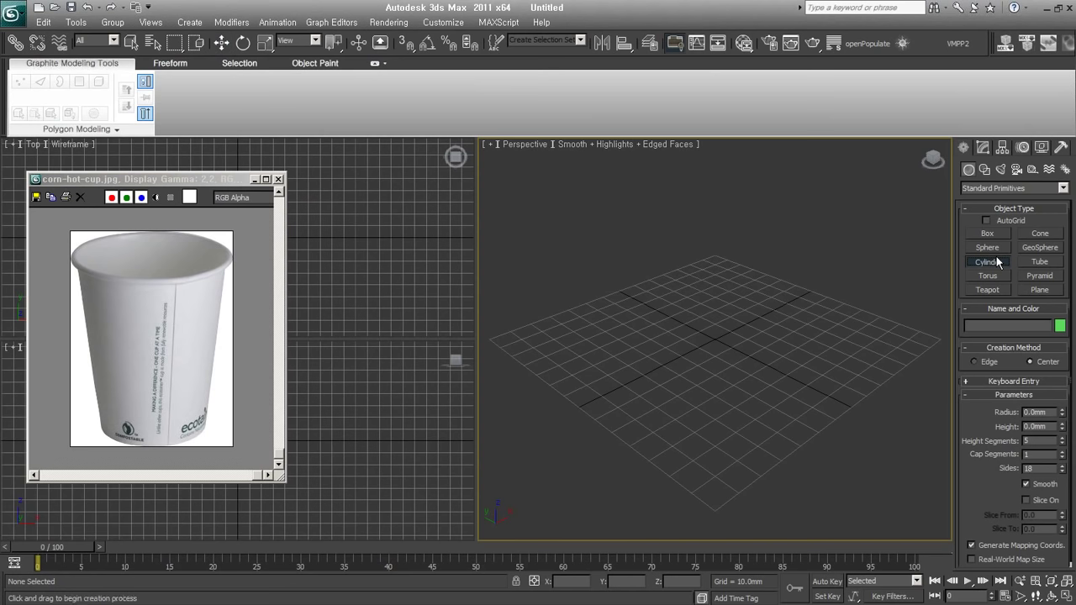
left_click(1041, 235)
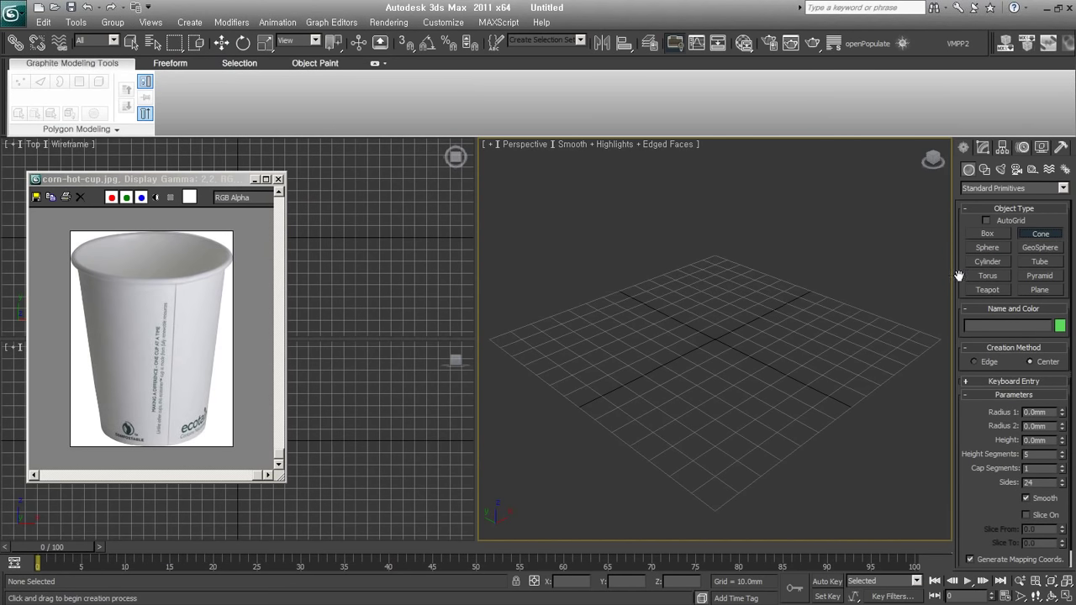
left_click(984, 262)
left_click_drag(609, 387, 612, 413)
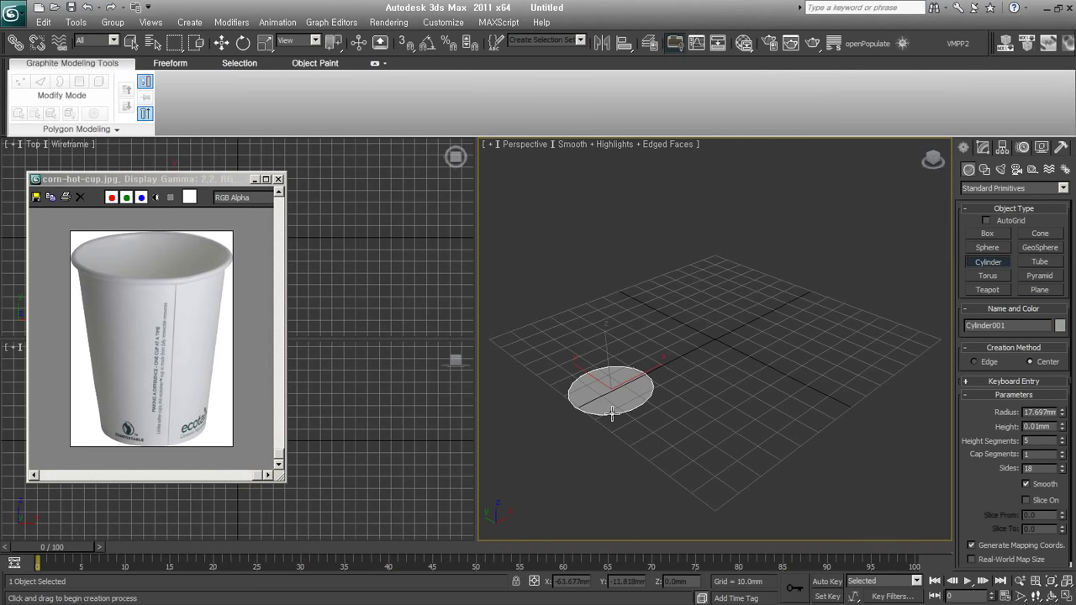
right_click(612, 414)
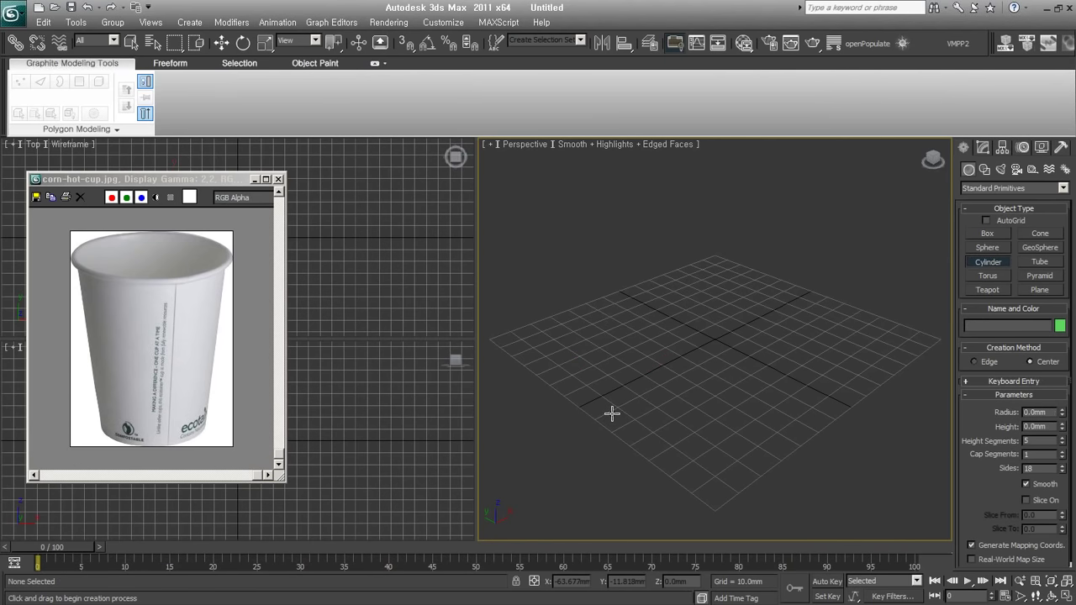
key("u")
key("g")
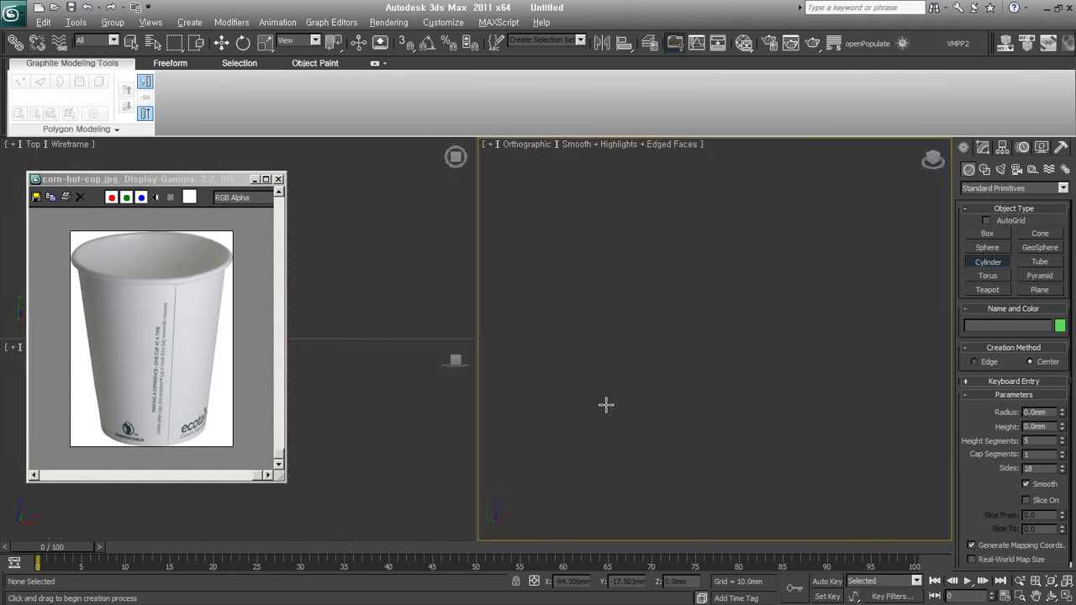
left_click_drag(596, 383, 601, 411)
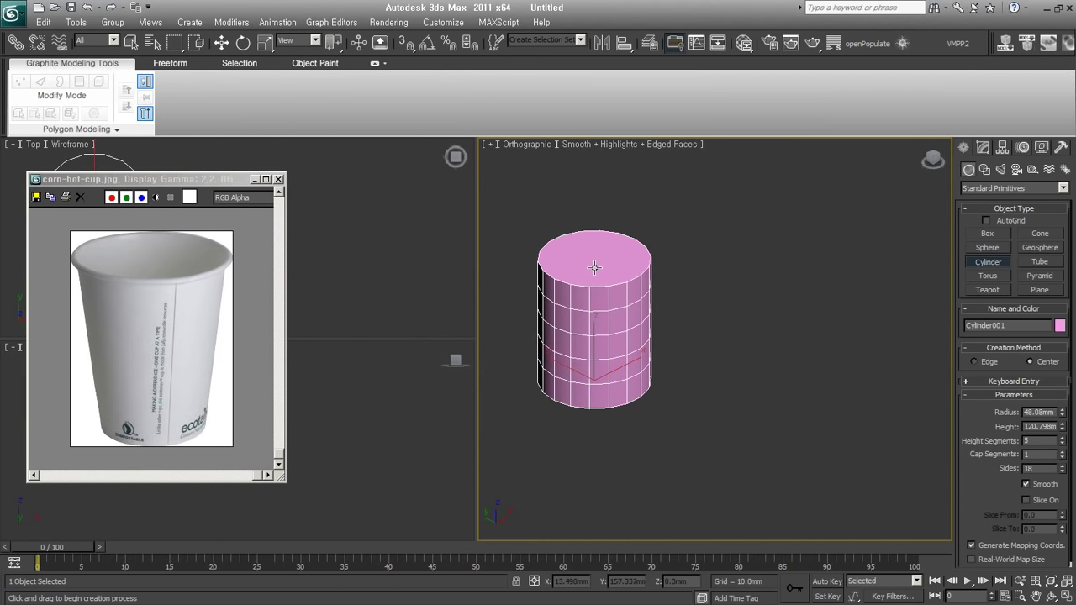
- Draw a cone beside the cylinder that widens to a 62.112mm top radius, and frame both
left_click(1040, 234)
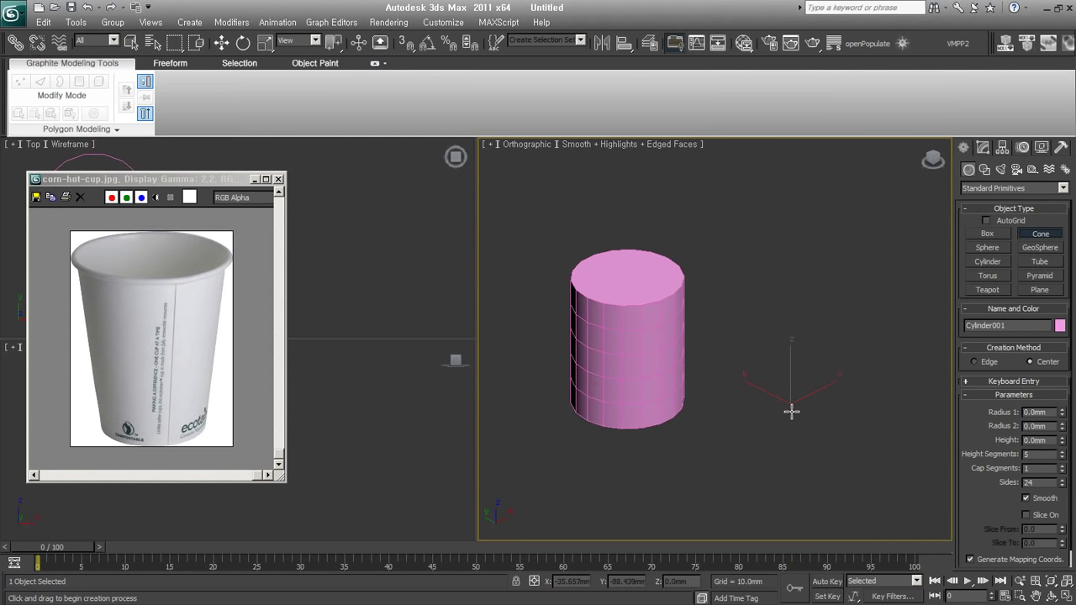
left_click_drag(788, 404, 792, 438)
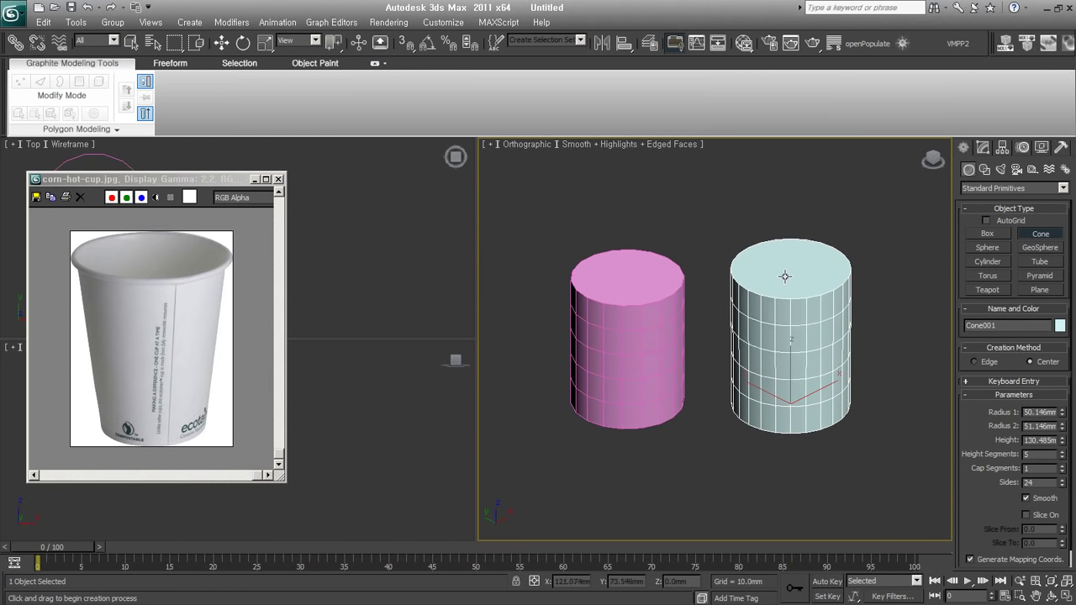
left_click(787, 271)
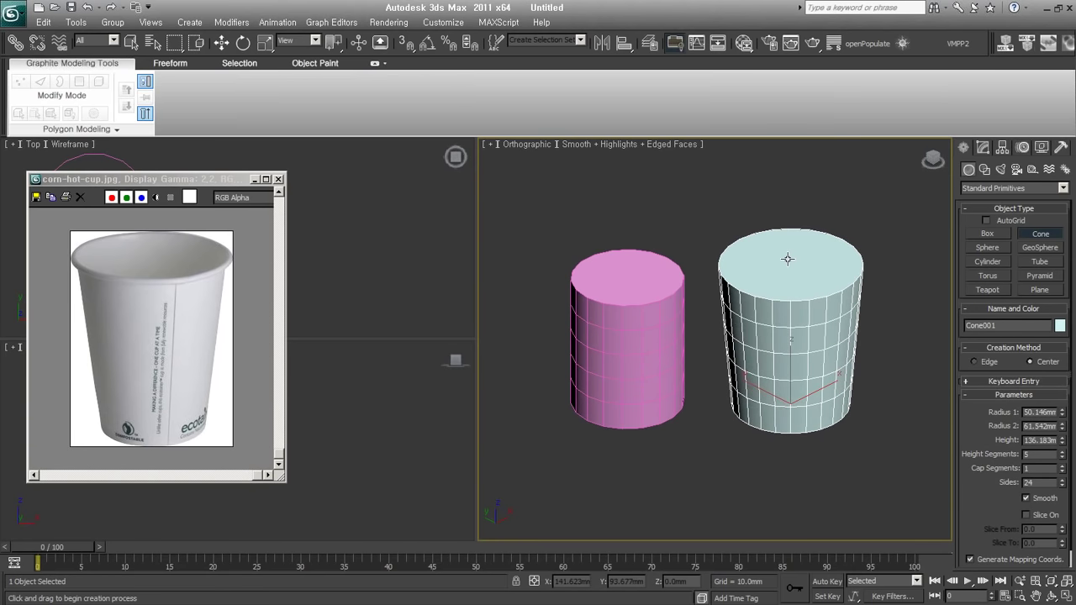
left_click(787, 259)
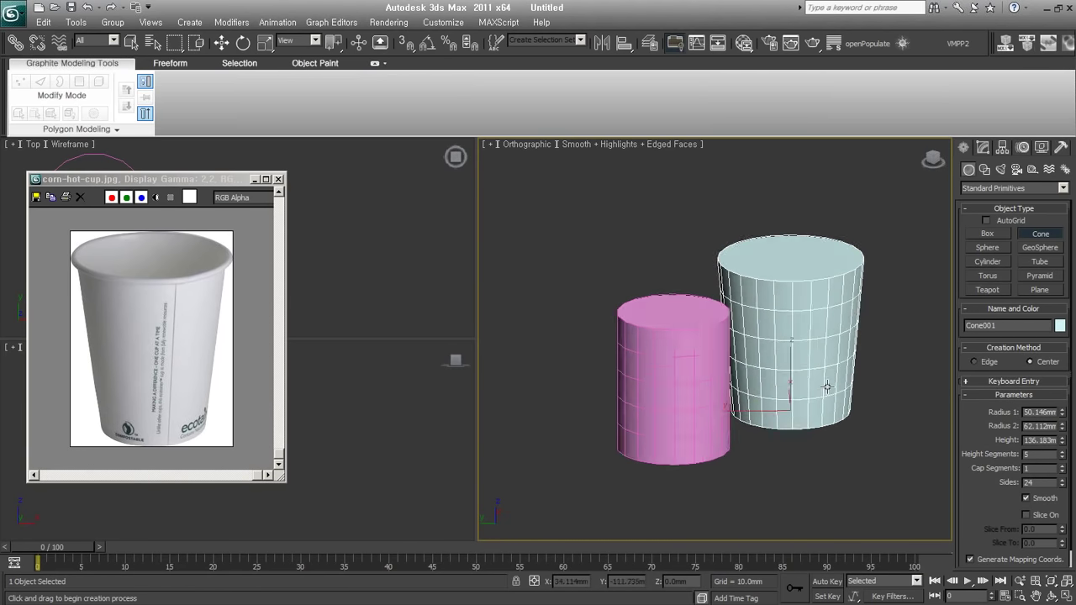
mouse_move(764, 404)
middle_mouse_down("alt")
mouse_move(740, 385)
mouse_move(758, 385)
middle_mouse_up("alt")
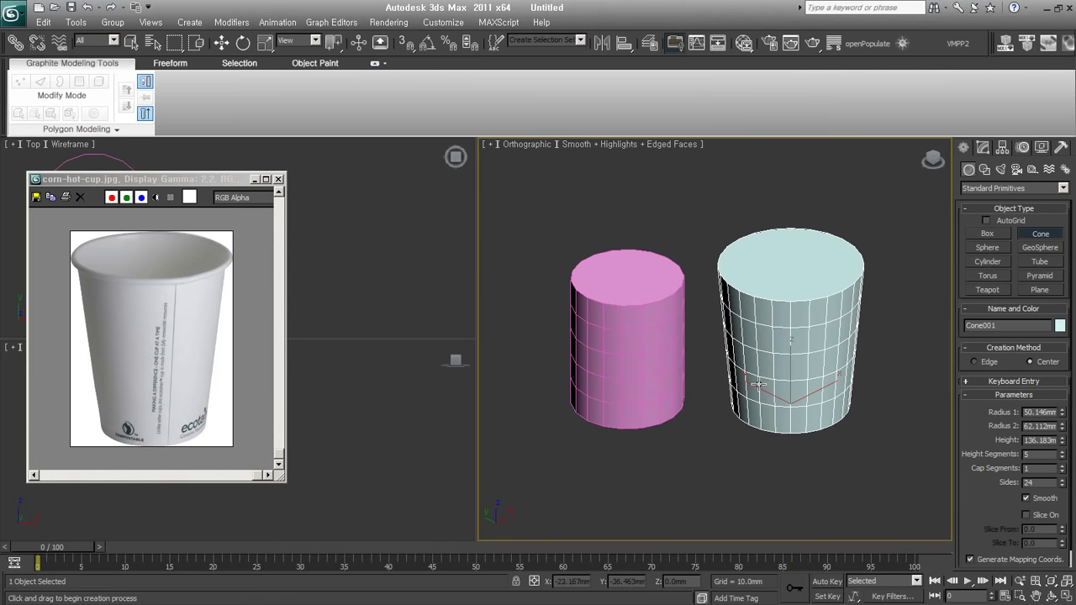
middle_click_drag(758, 384, 763, 376, "alt")
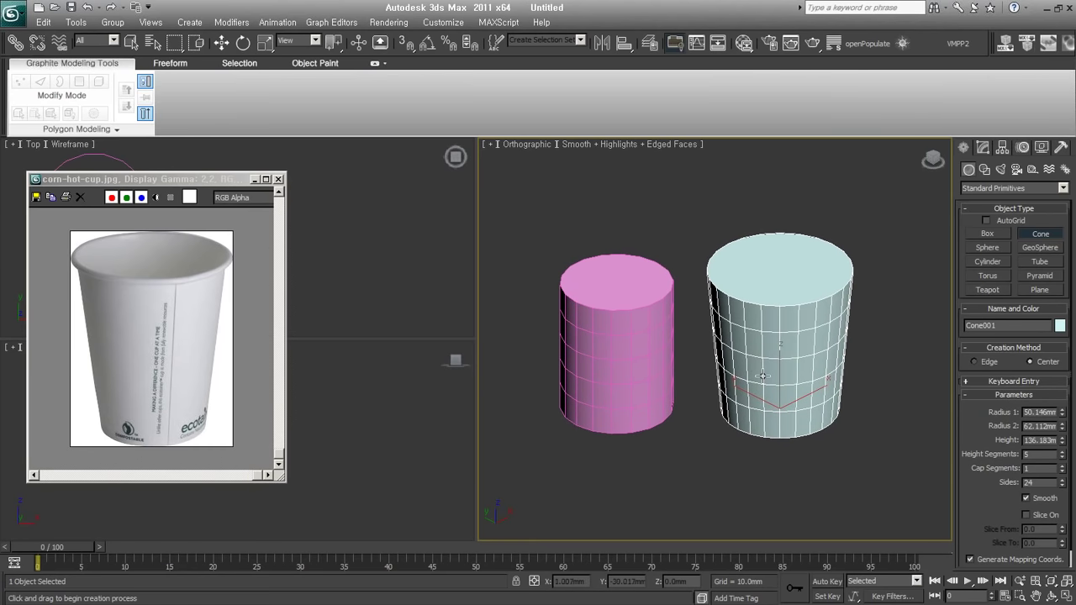
scroll(763, 376, "down", 3)
middle_click_drag(743, 358, 724, 369)
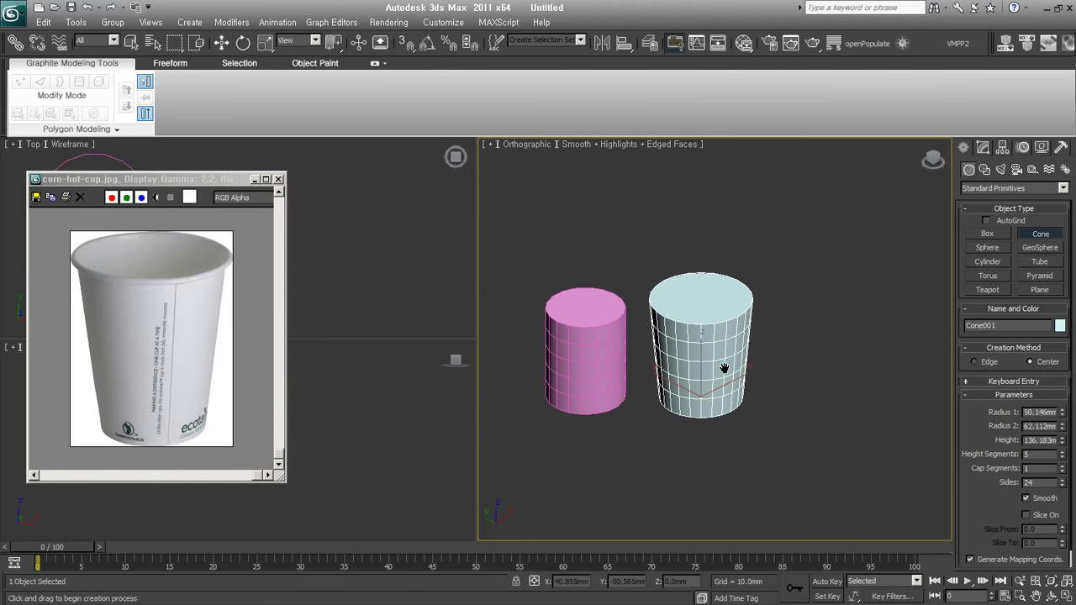
- In the Front view, move the tapered cone cup away from the cylinder
key("f")
scroll(720, 365, "up", 3)
scroll(711, 348, "down", 3)
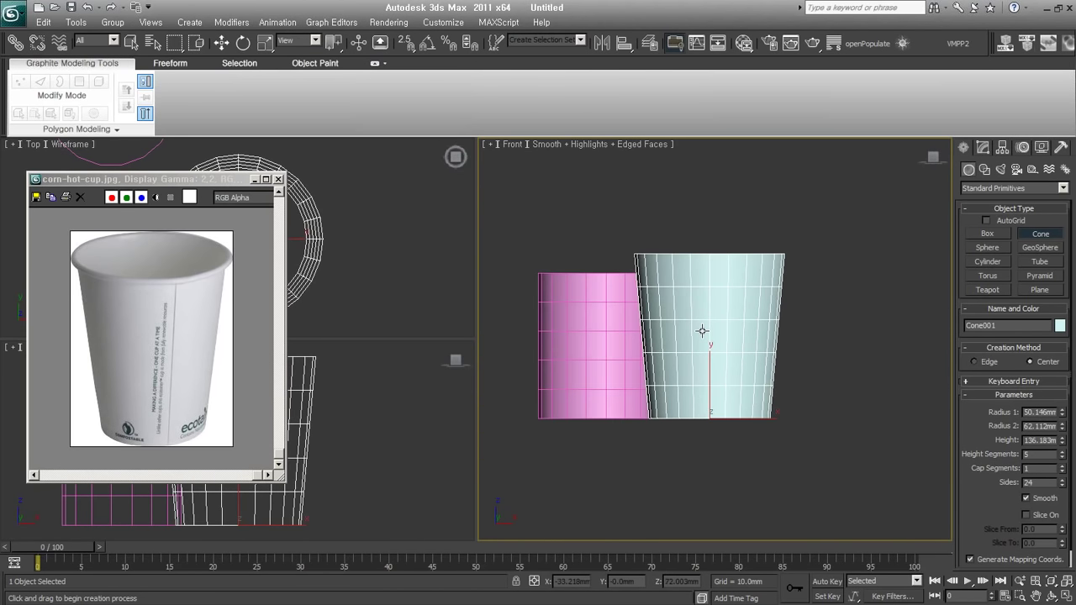
scroll(701, 329, "up", 1)
key("w")
left_click_drag(740, 418, 773, 418)
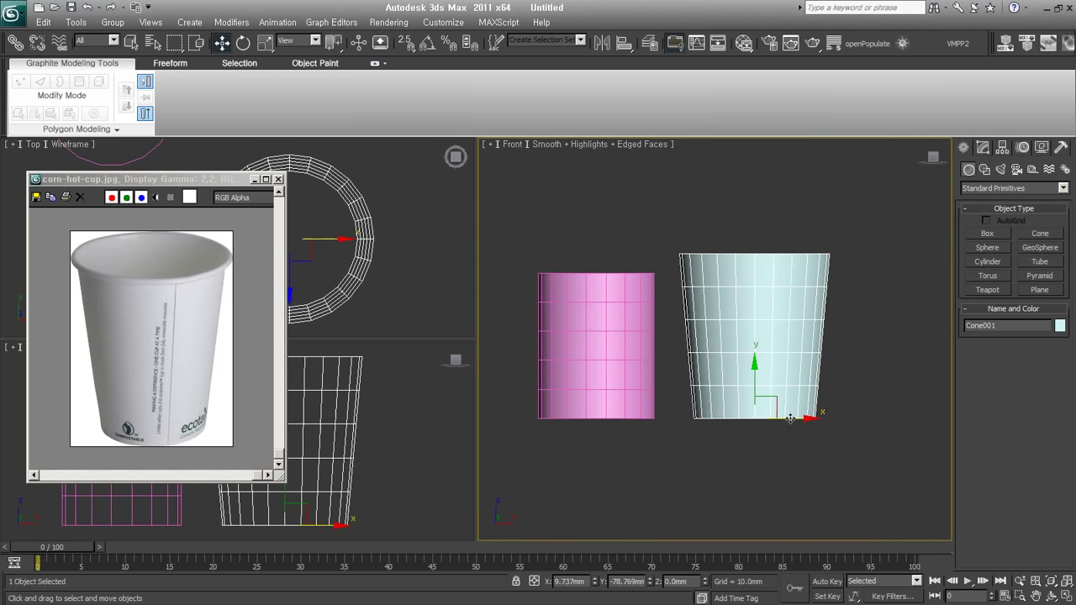
middle_click_drag(765, 416, 704, 414)
scroll(703, 414, "down", 2)
scroll(706, 396, "down", 1)
scroll(710, 370, "down", 1)
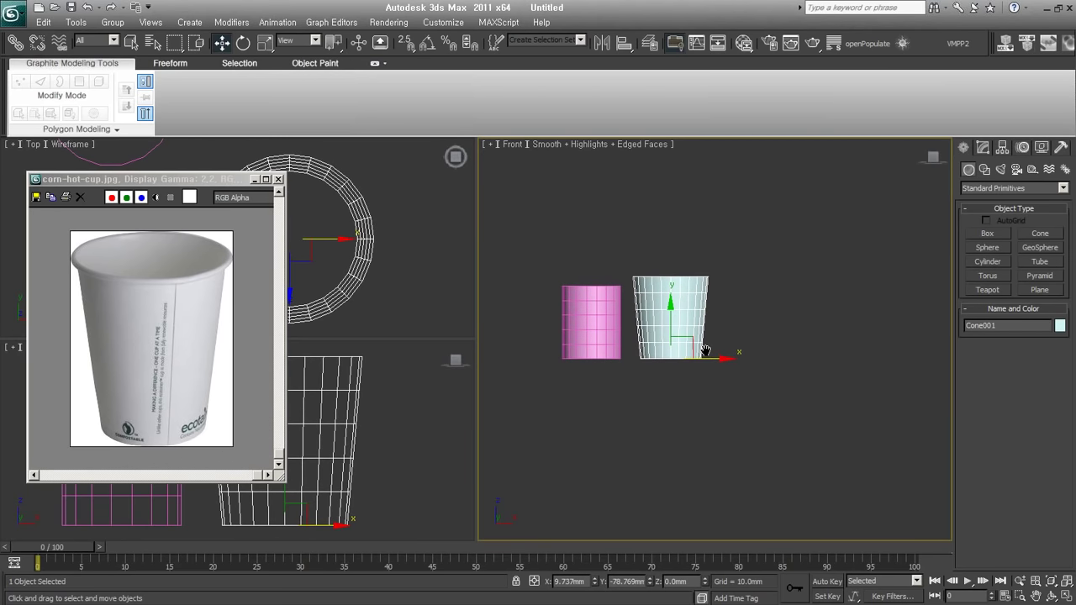
- Draw a tall rectangle to the right of the cup
left_click(985, 169)
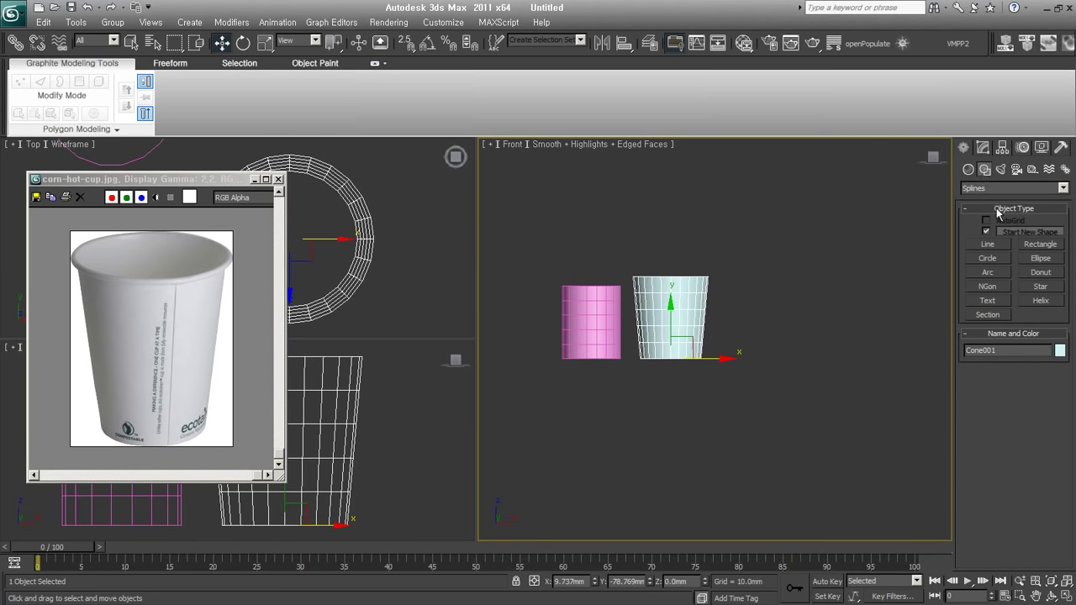
left_click(1041, 244)
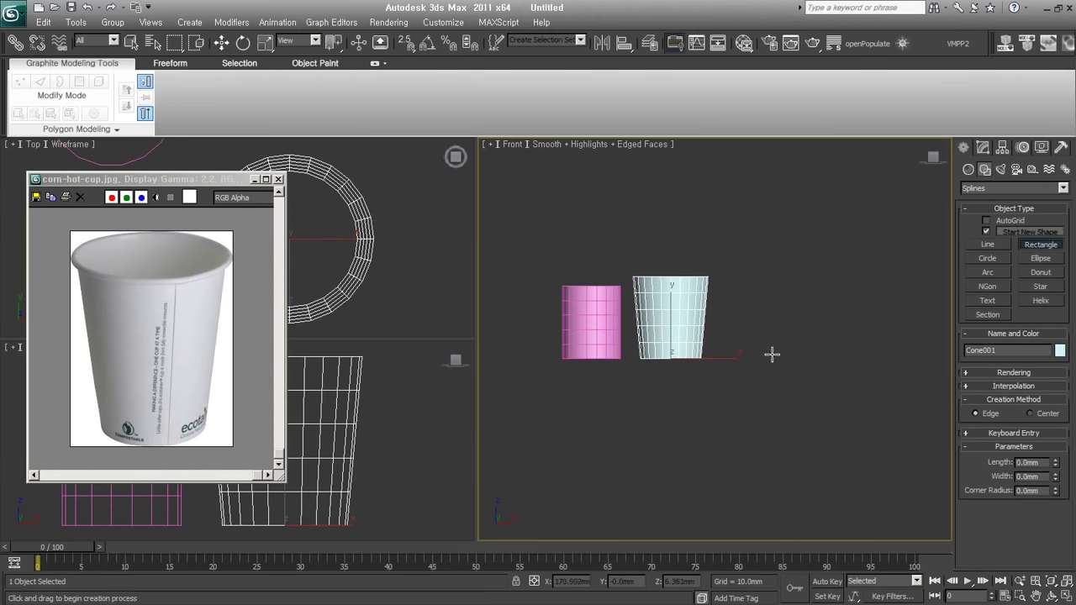
mouse_move(775, 355)
left_mouse_down()
mouse_move(805, 266)
mouse_move(809, 277)
left_mouse_up()
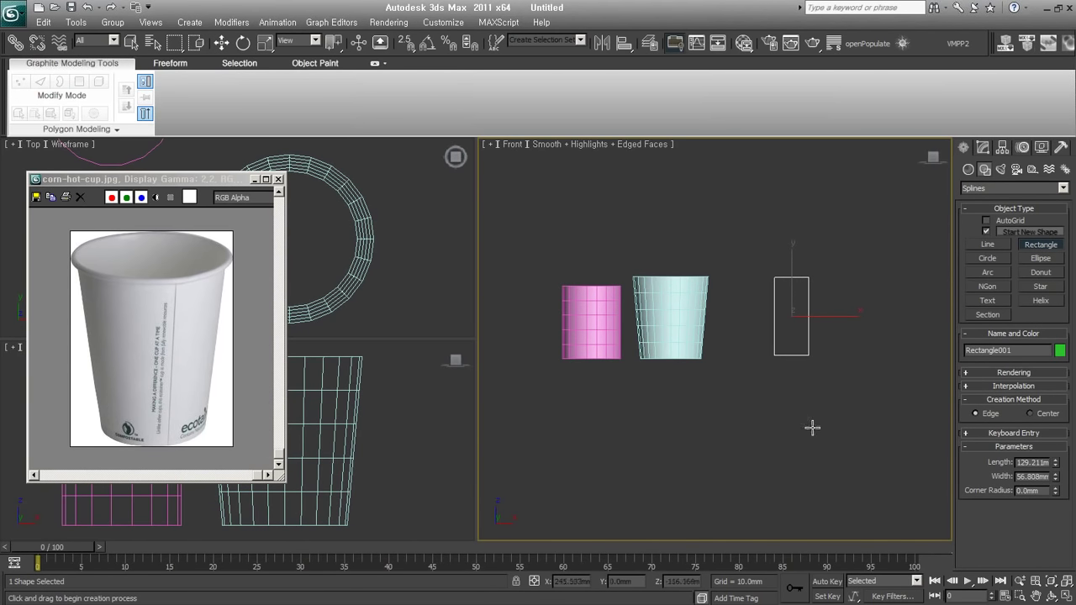
middle_click_drag(798, 402, 789, 413)
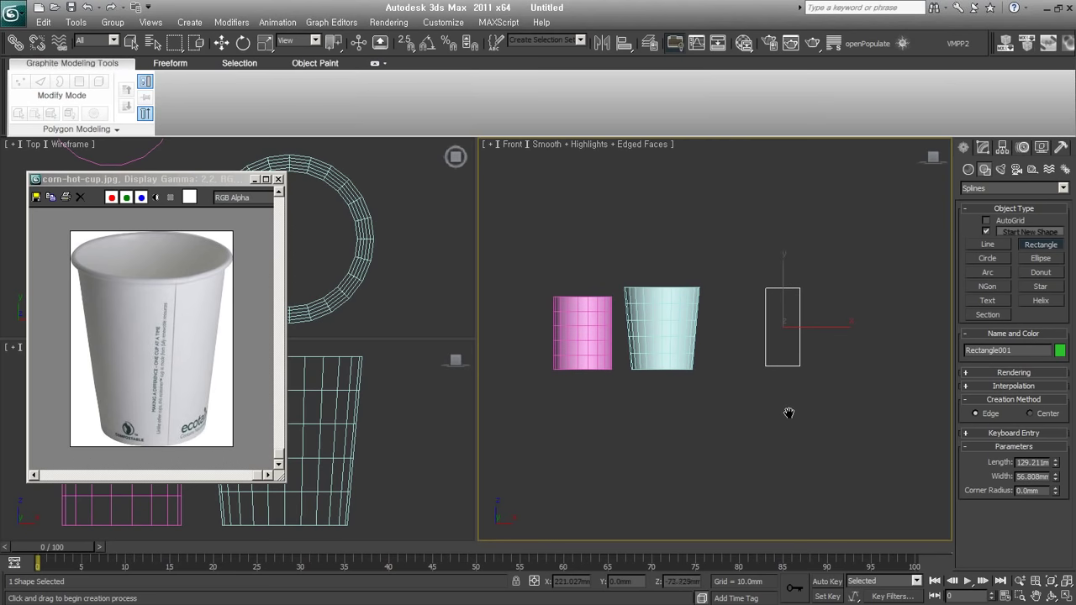
- Draw a three-point line profiling the cup's side
left_click(996, 249)
mouse_move(861, 377)
middle_mouse_down()
mouse_move(788, 399)
mouse_move(796, 377)
middle_mouse_up()
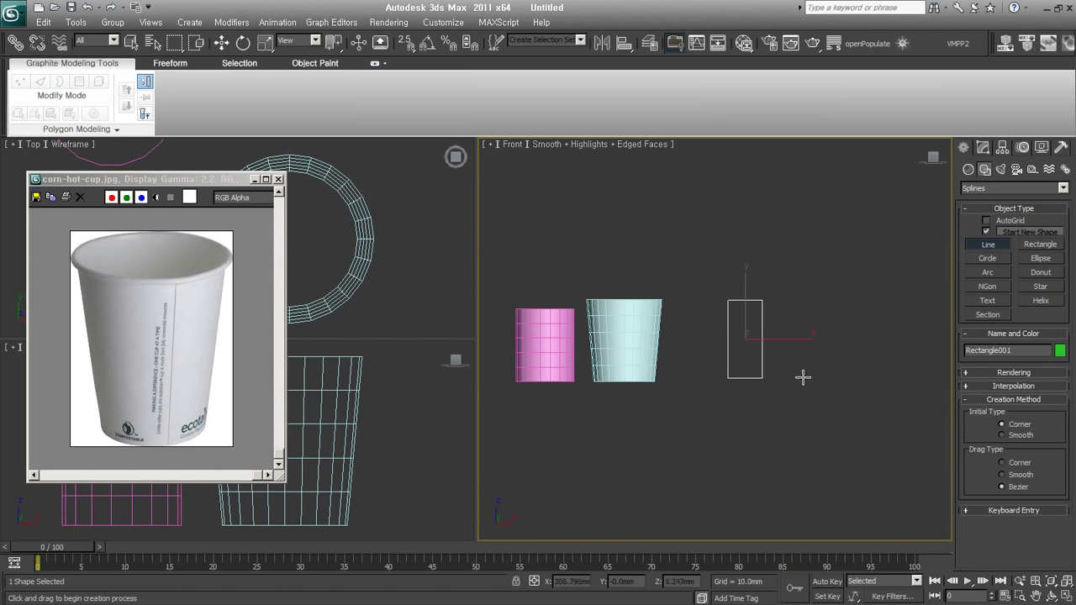
left_click(803, 378)
left_click(826, 378)
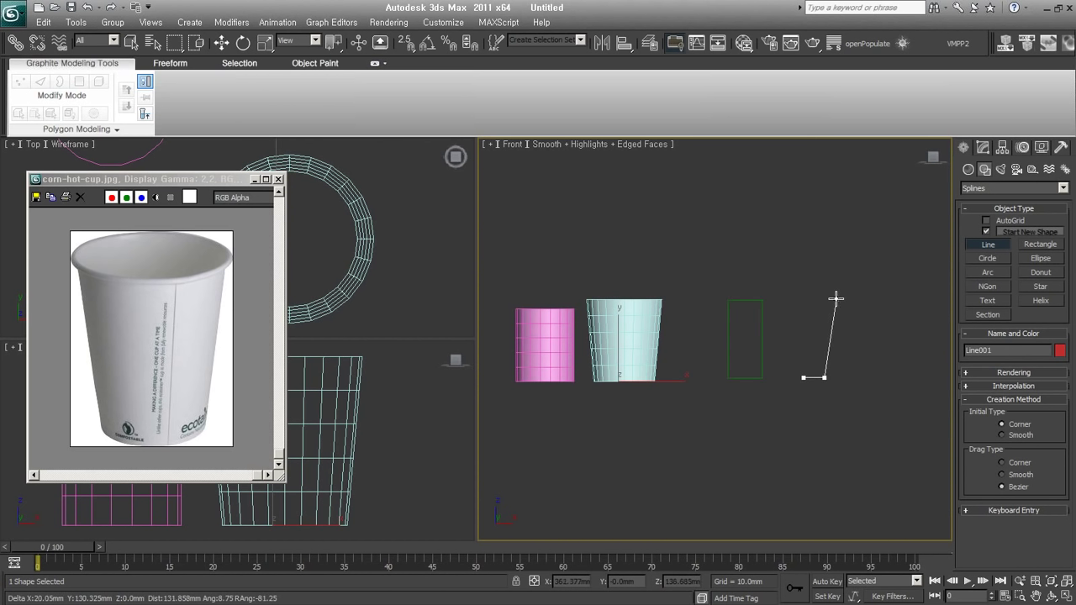
left_click(836, 298)
right_click(836, 298)
scroll(847, 312, "up", 2)
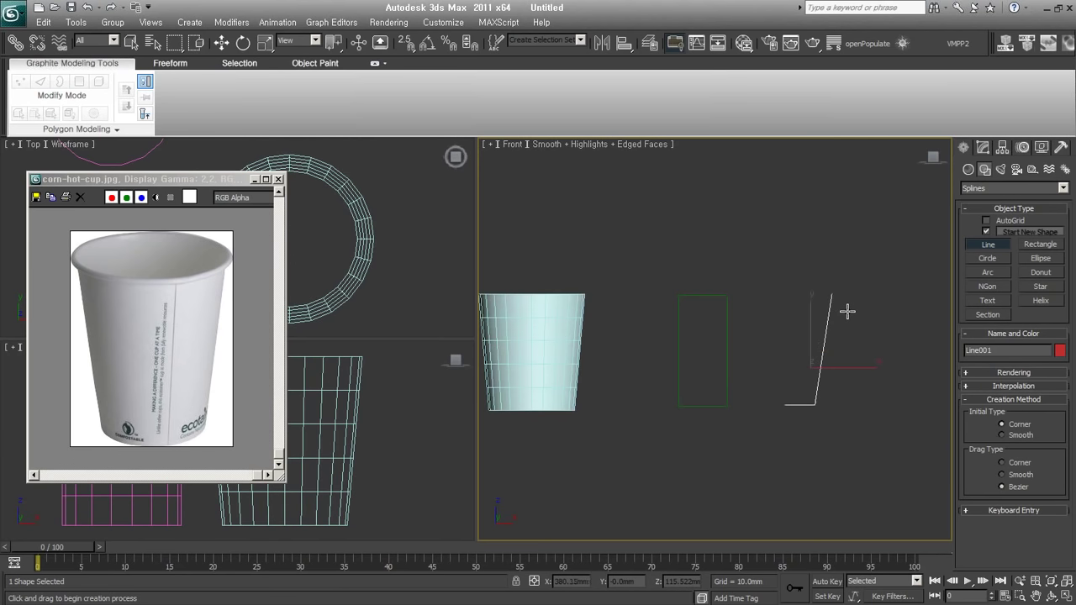
- Add a small 3.938mm circle at the line's top, then deselect and pan to show both cups
left_click(988, 259)
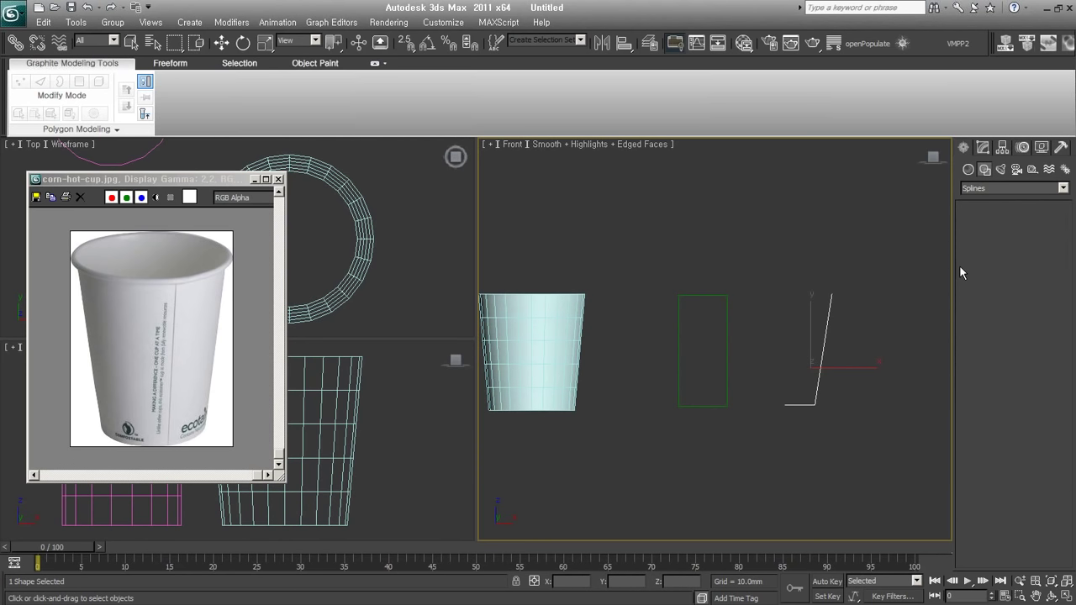
left_click_drag(727, 295, 810, 306)
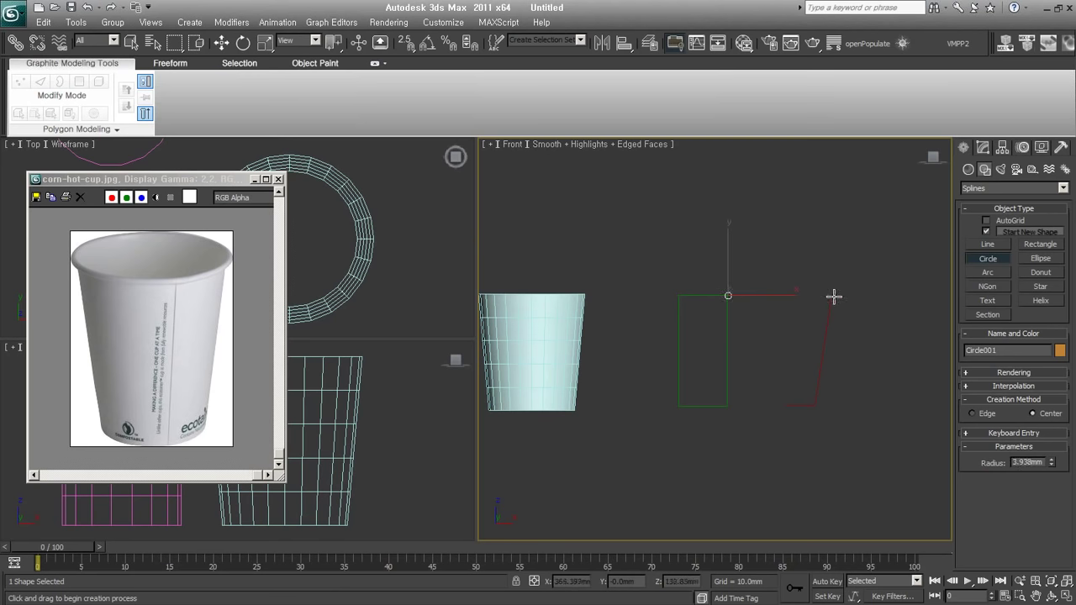
scroll(833, 298, "up", 2)
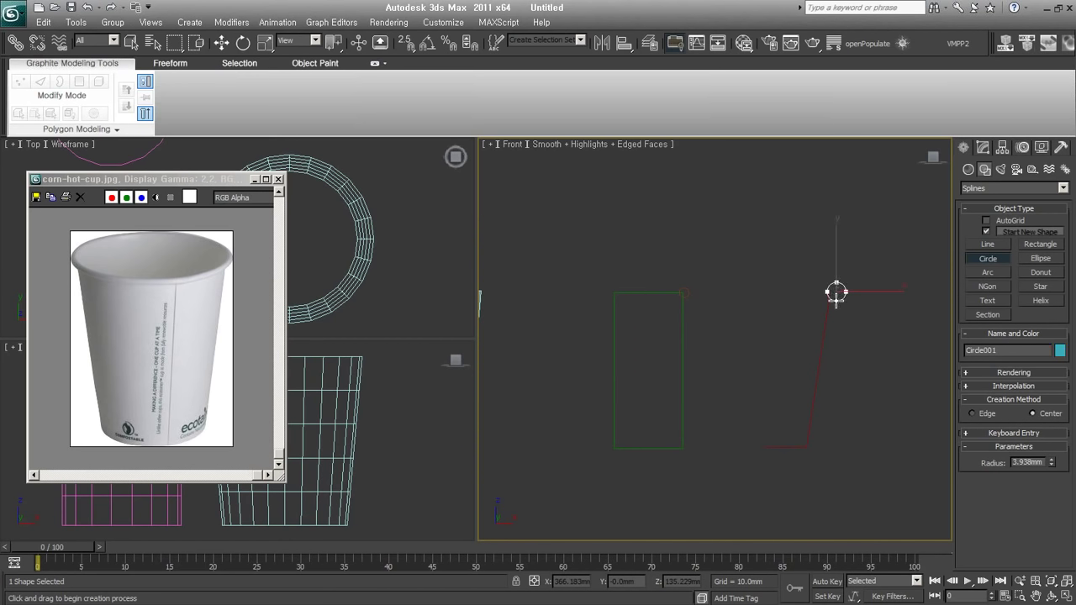
left_click_drag(833, 292, 837, 292)
right_click(863, 345)
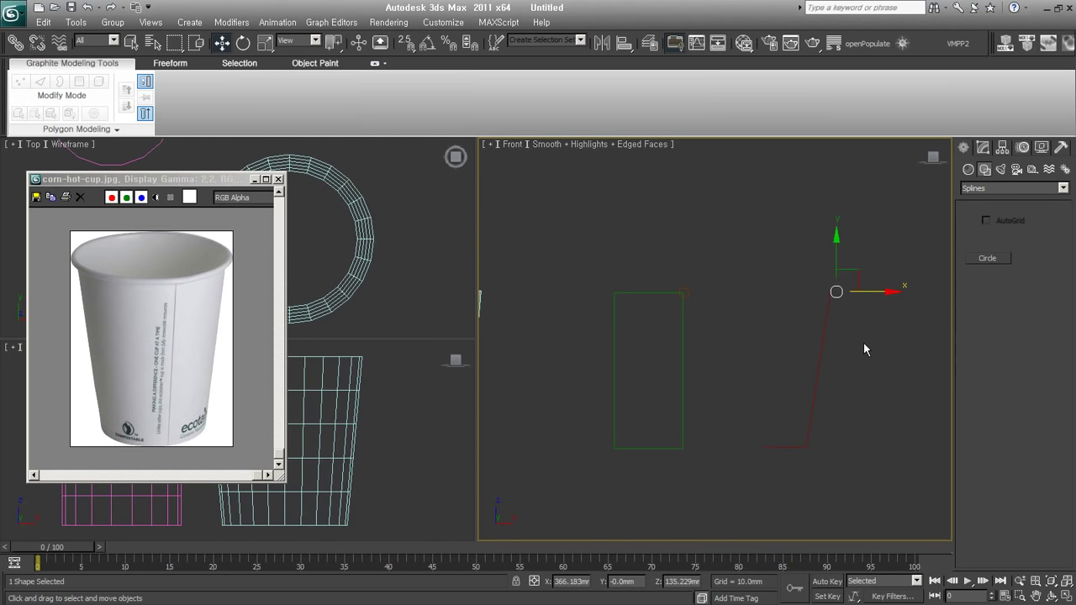
left_click(841, 380)
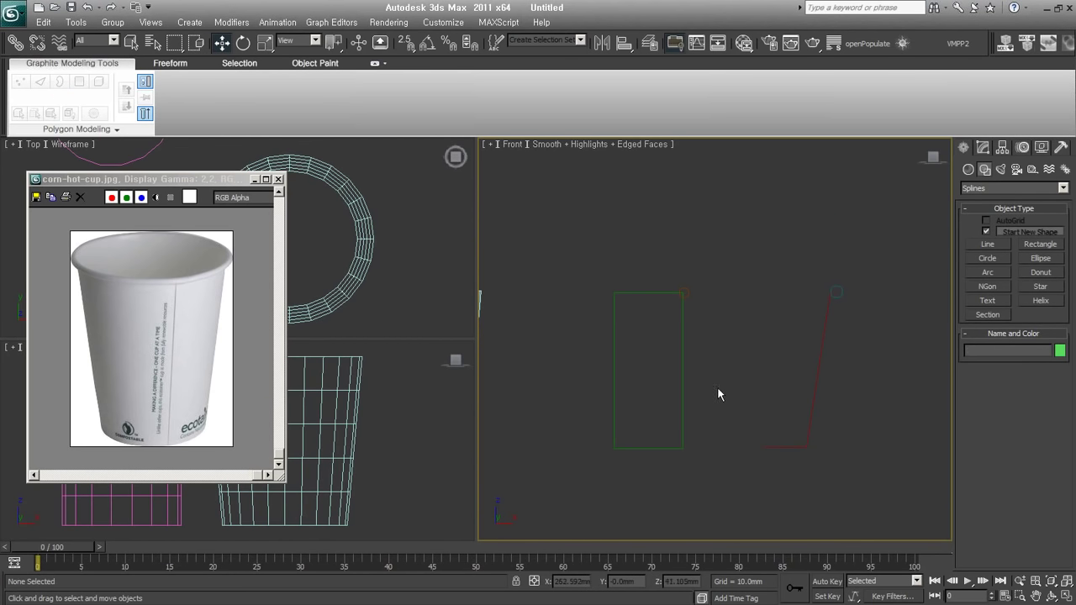
scroll(788, 329, "down", 3)
middle_click_drag(788, 329, 788, 350)
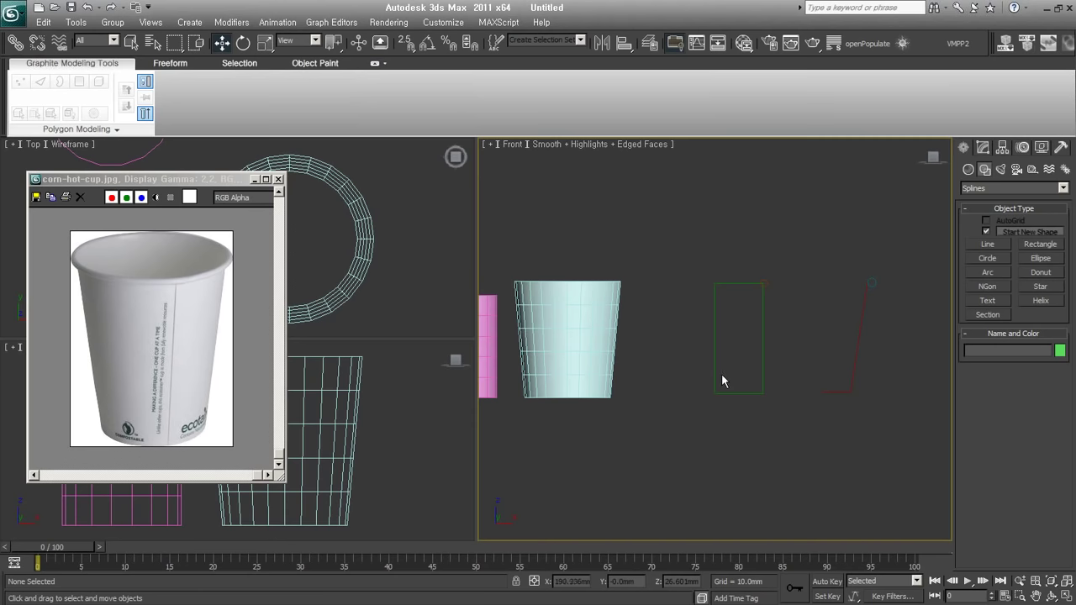
- Nudge the tapered cup slightly to the right
left_click(619, 350)
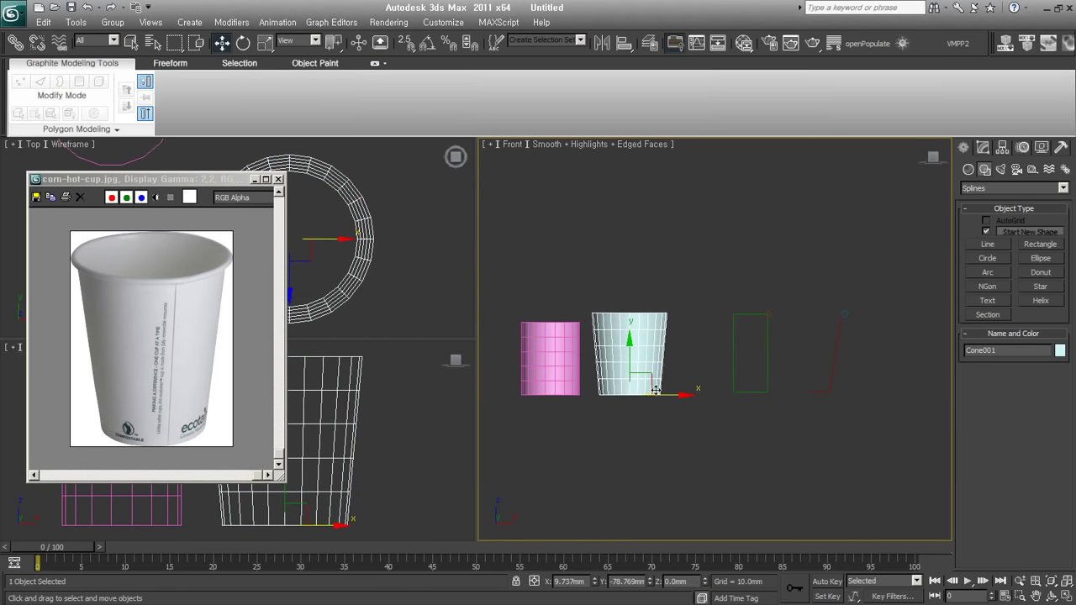
left_click_drag(668, 397, 687, 398)
left_click(706, 453)
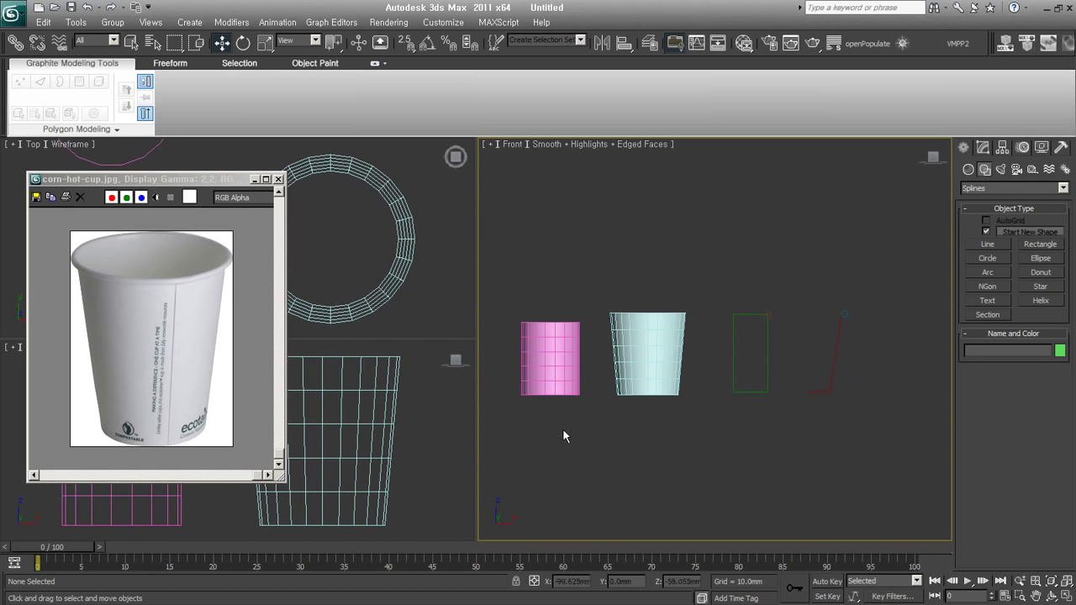
- Delete the pink Cylinder001 from the scene
left_click(238, 335)
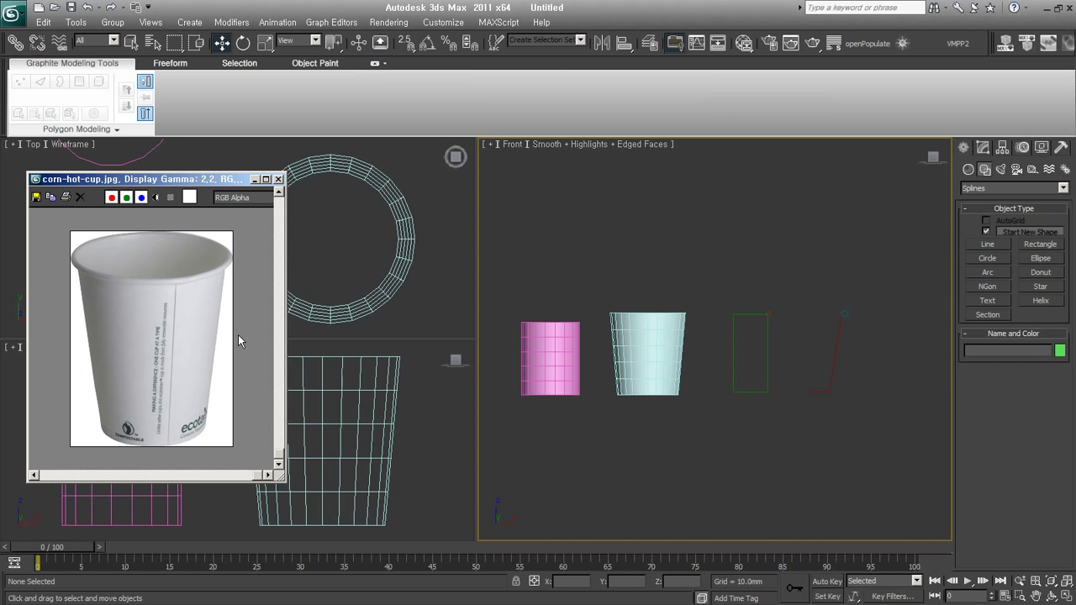
left_click(561, 386)
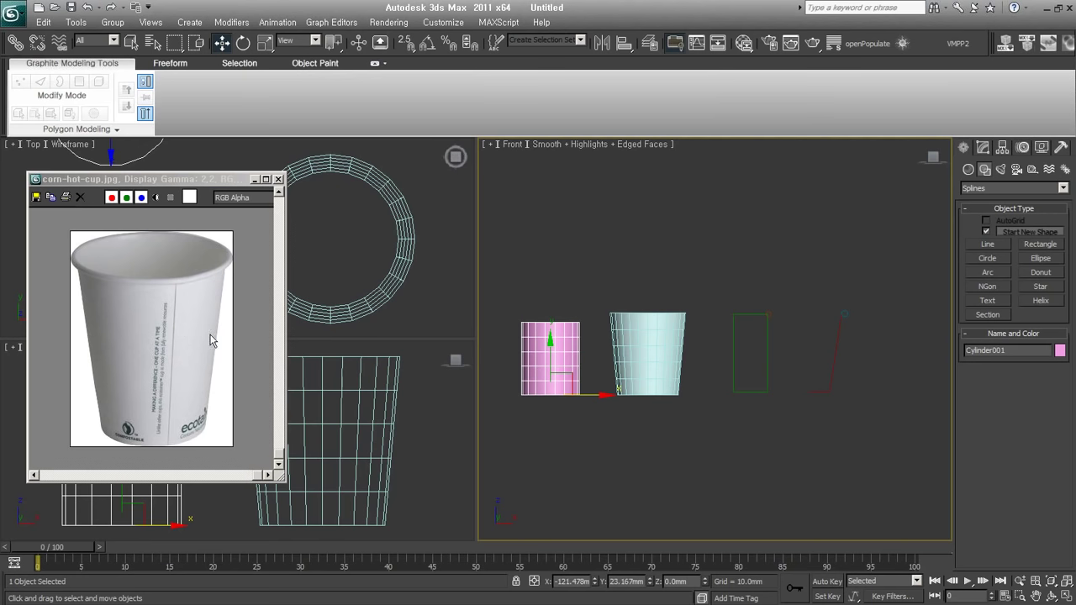
key("Delete")
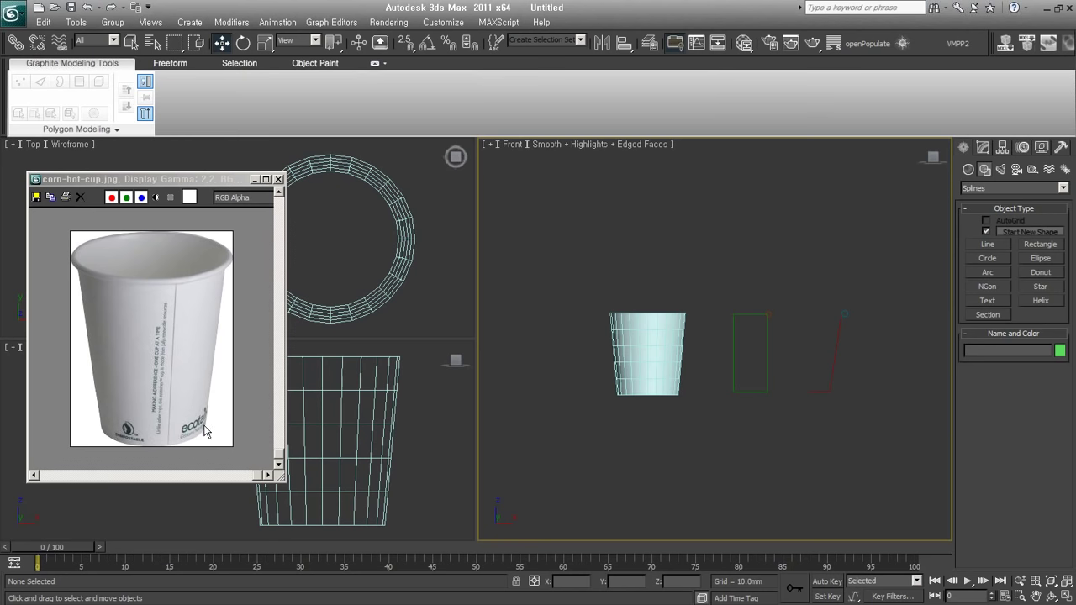
- Finish the bent profile line, then remove it
left_click(809, 391)
right_click(810, 391)
right_click(795, 258)
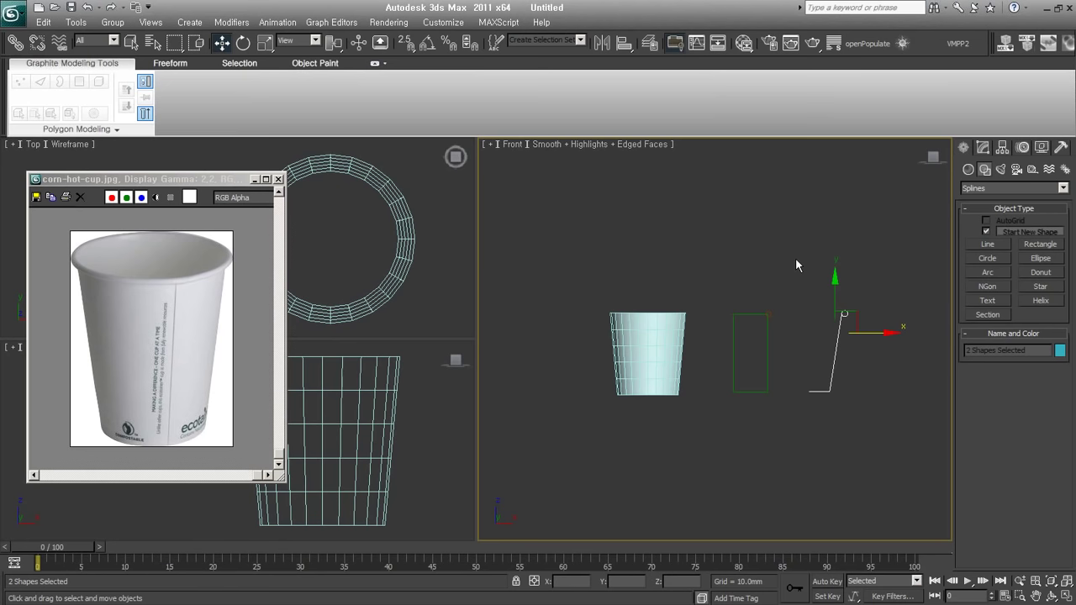
key("Delete")
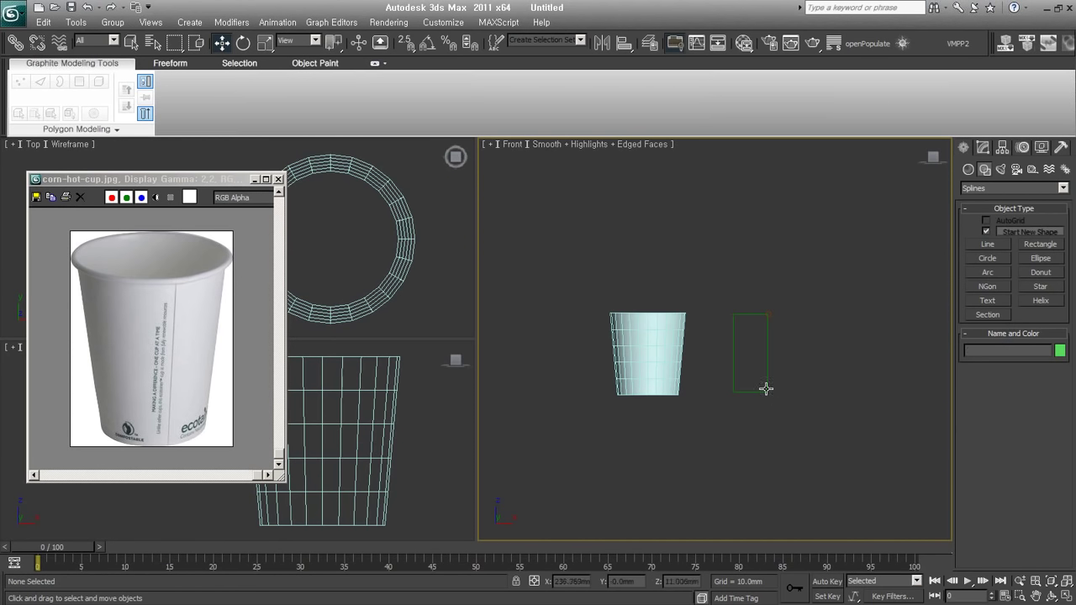
- Draw a test three-point line, then undo back to a selected Rectangle001
key("semicolon")
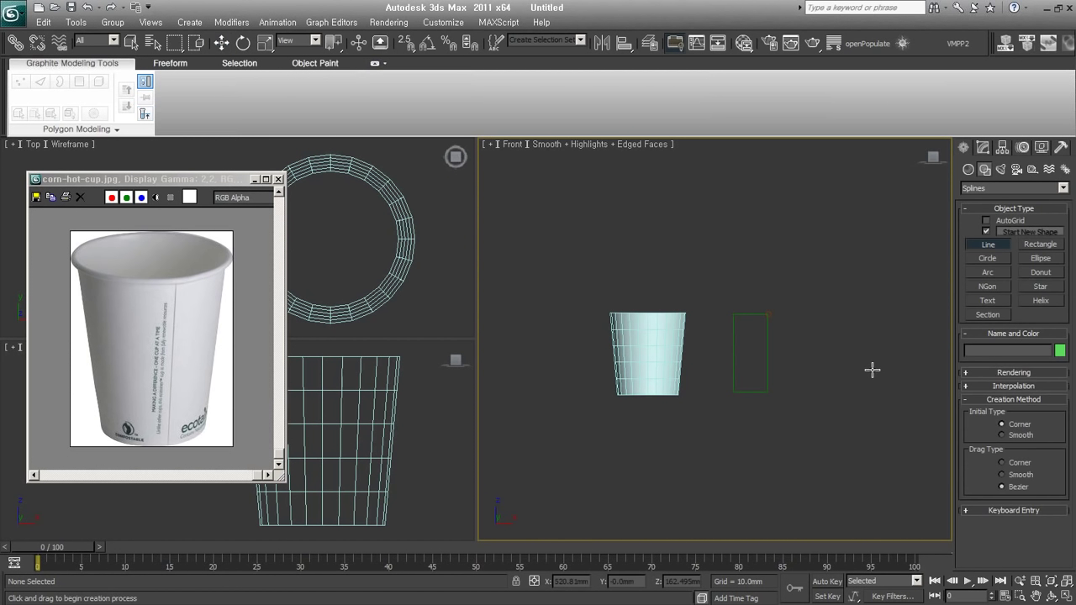
left_click(815, 388)
left_click(840, 388)
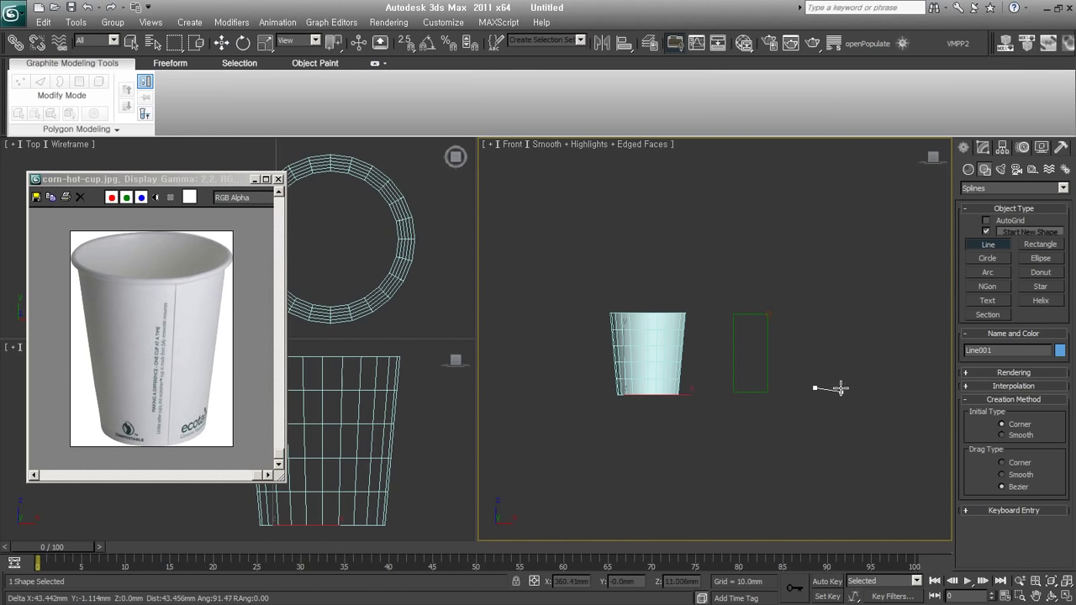
left_click(853, 308)
right_click(853, 308)
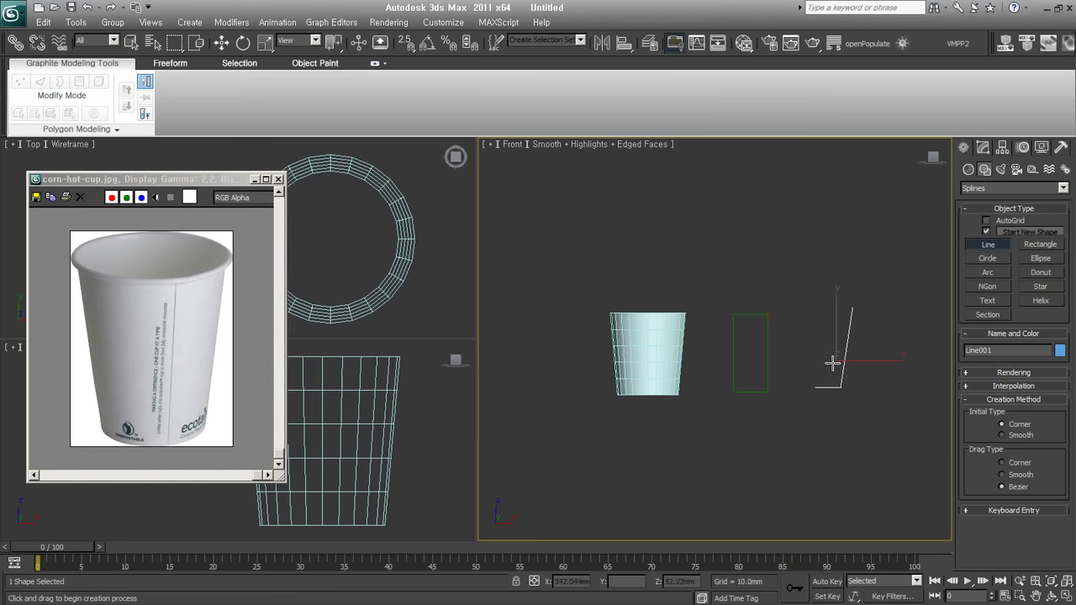
key("Delete")
key("w")
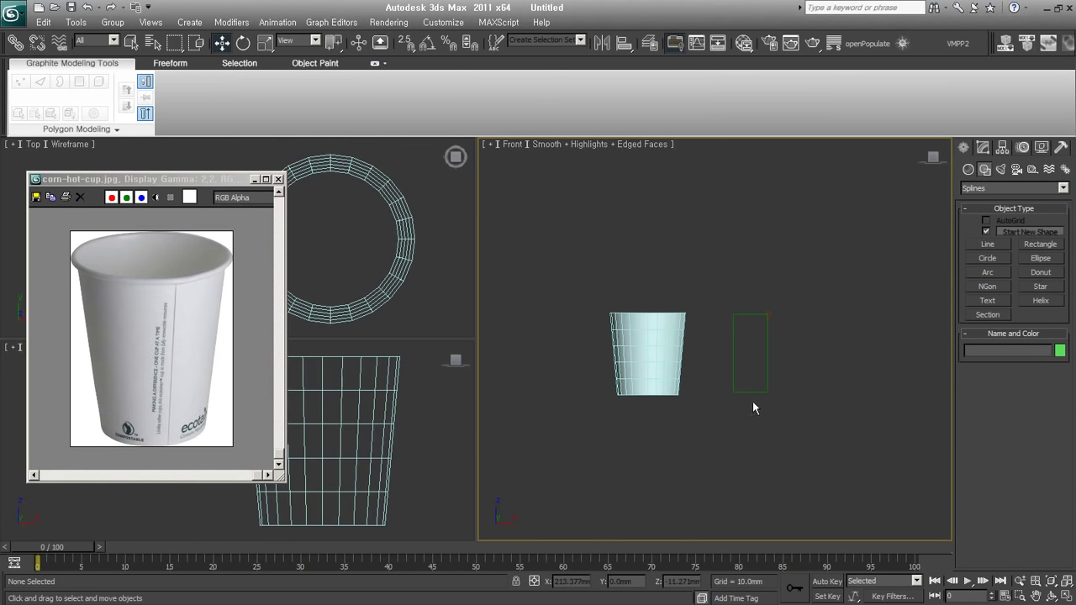
left_click(766, 389)
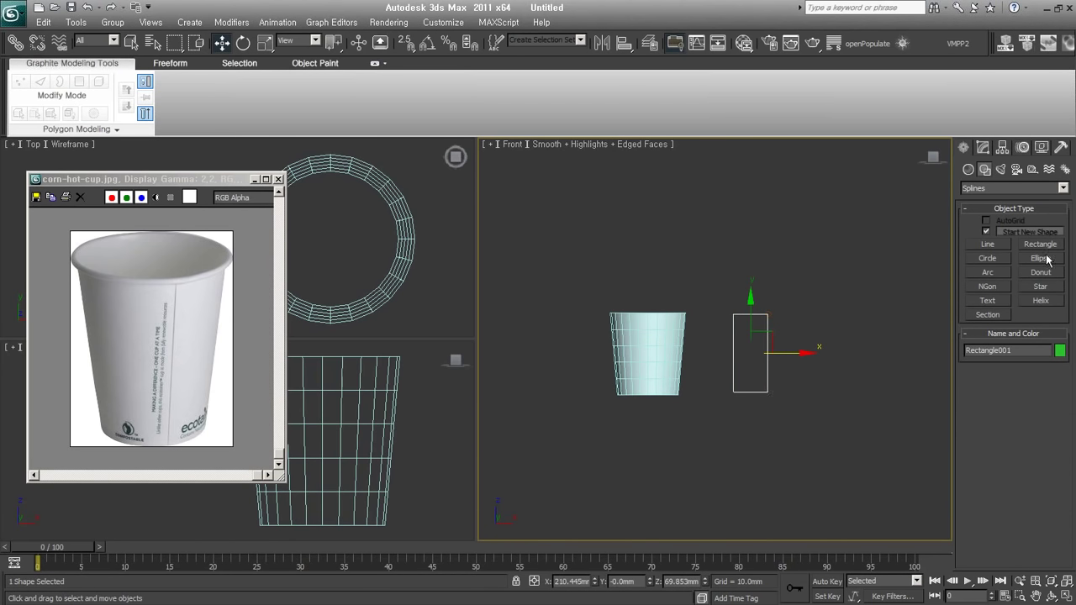
- Replace the old rectangle with one matching the cup's outline, moved beside the cup
left_click_drag(821, 274, 718, 407)
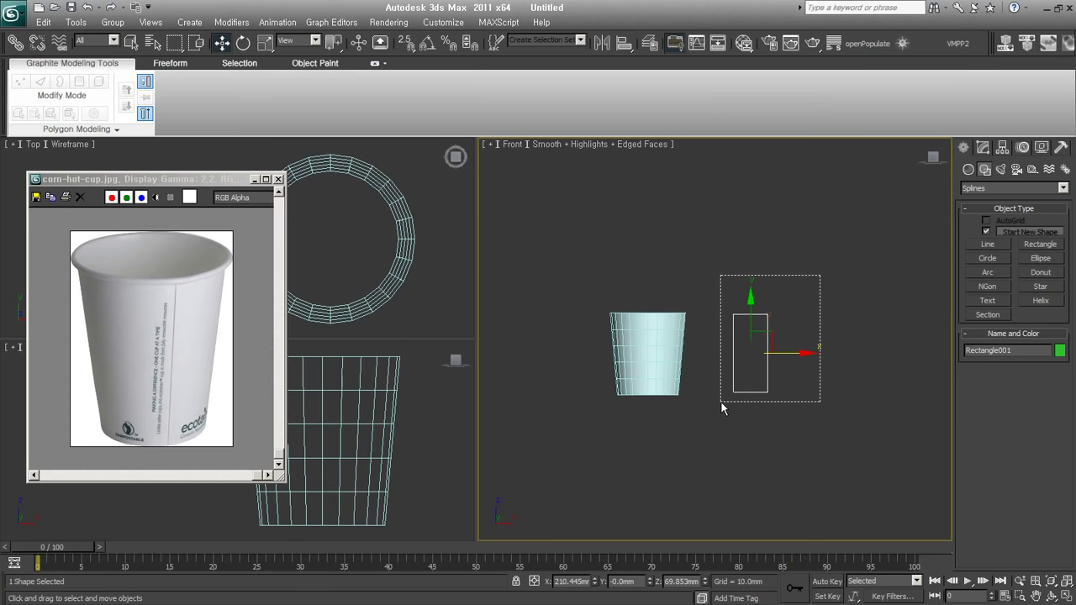
key("Delete")
left_click(1040, 244)
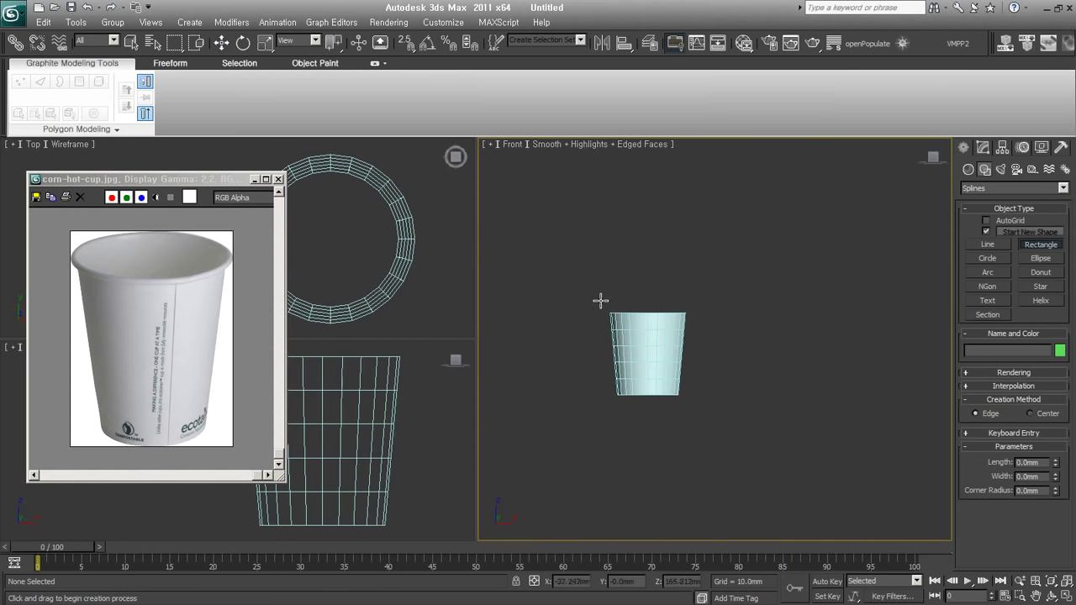
left_click_drag(610, 311, 684, 396)
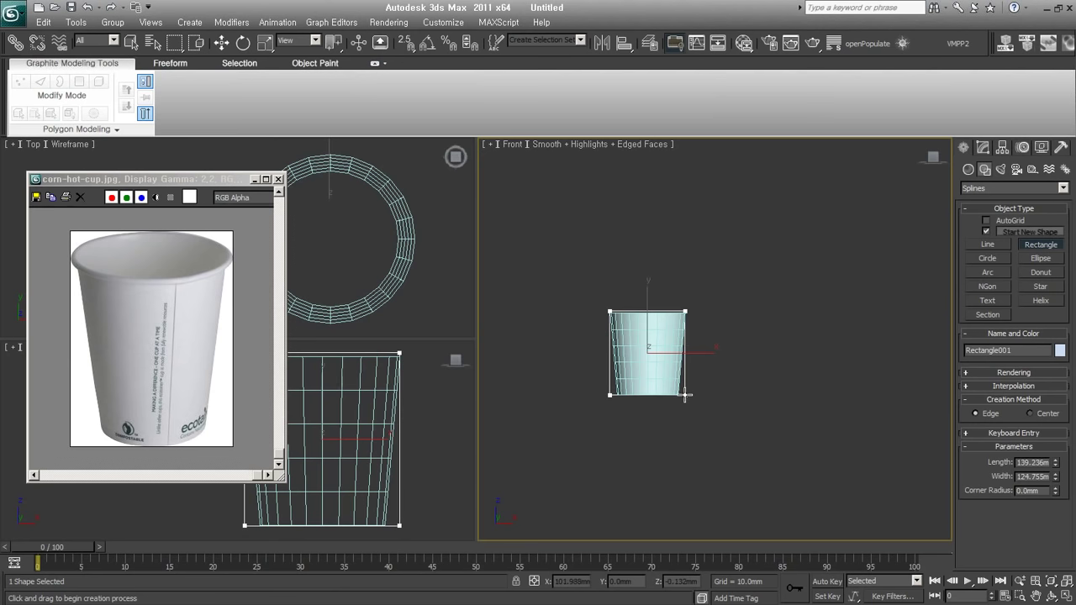
key("w")
left_click_drag(696, 357, 784, 367)
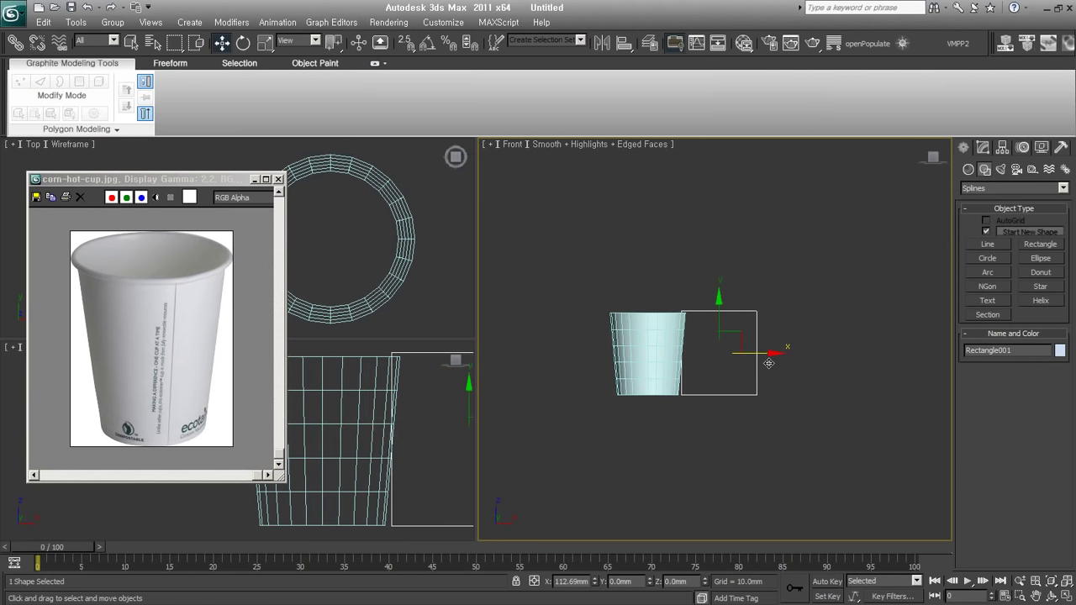
- Inspect the cup from above, then select the rectangle and return to the Front view
left_click(989, 259)
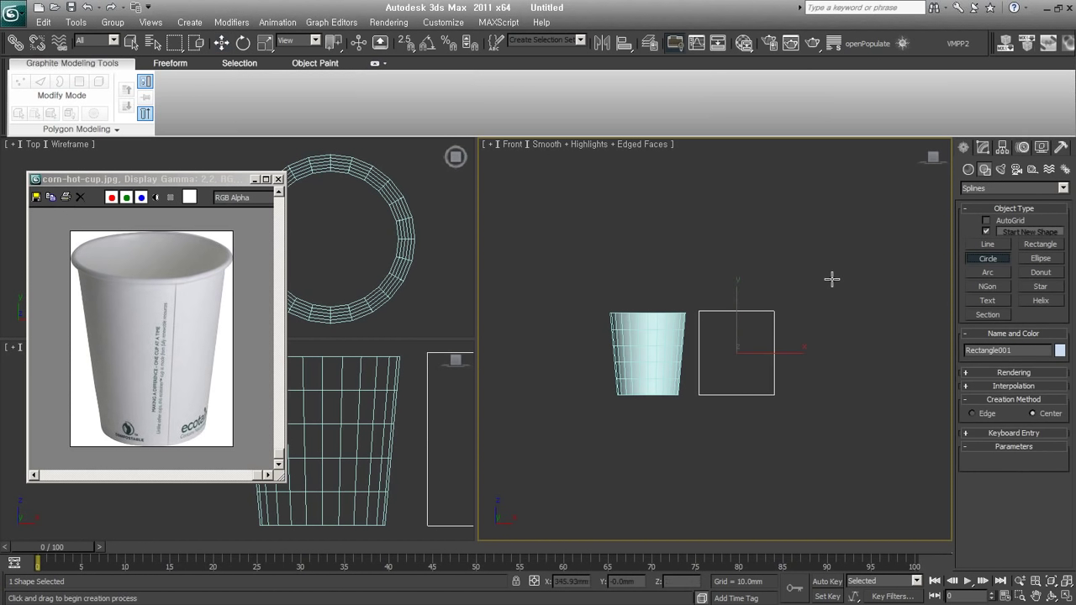
right_click(784, 302)
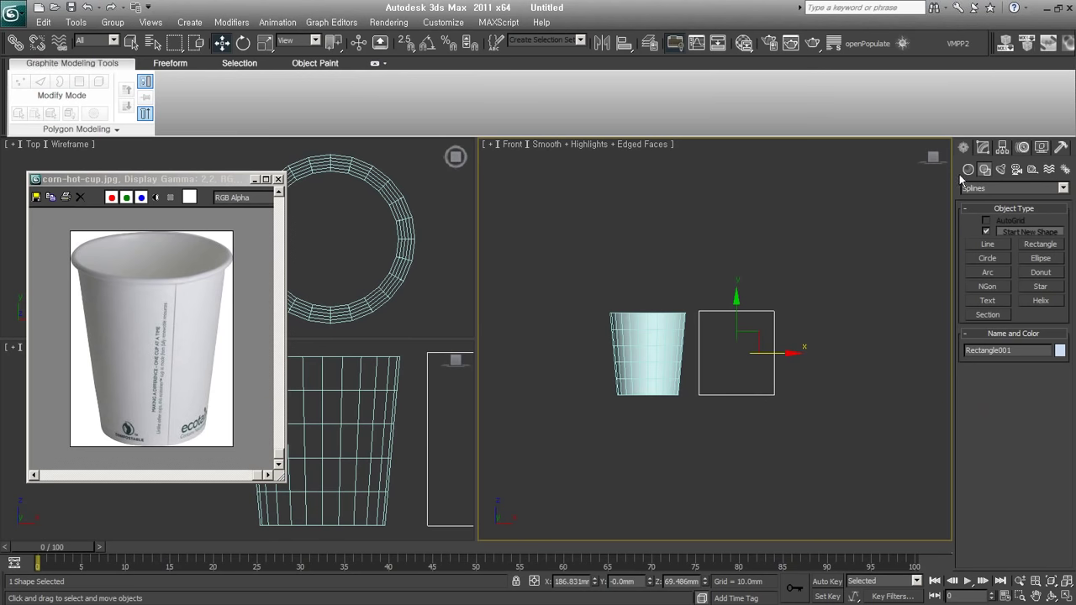
left_click(641, 368)
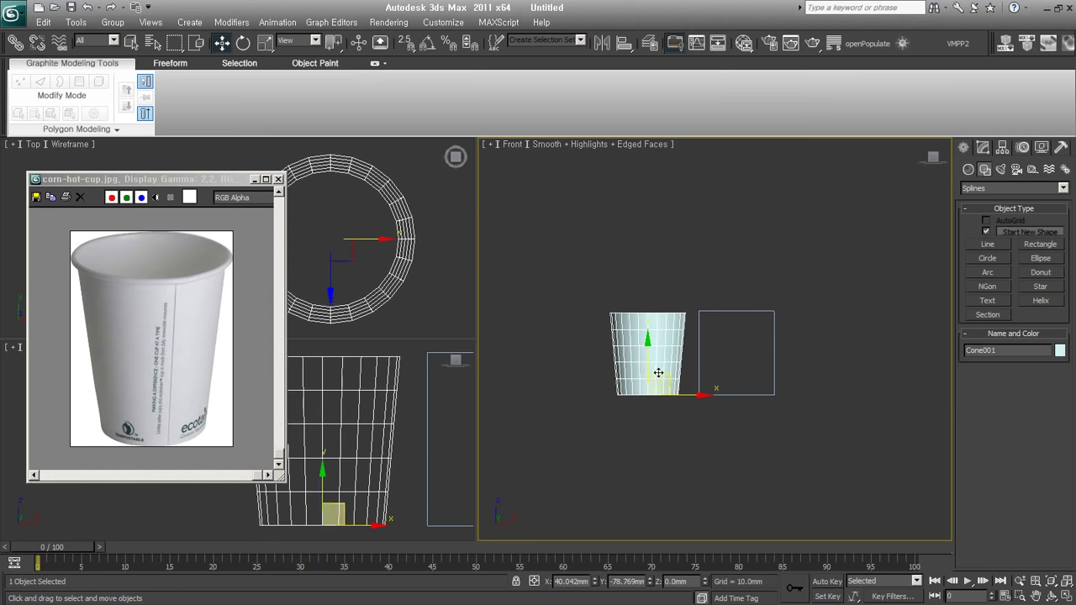
middle_click_drag(658, 373, 631, 413, "alt")
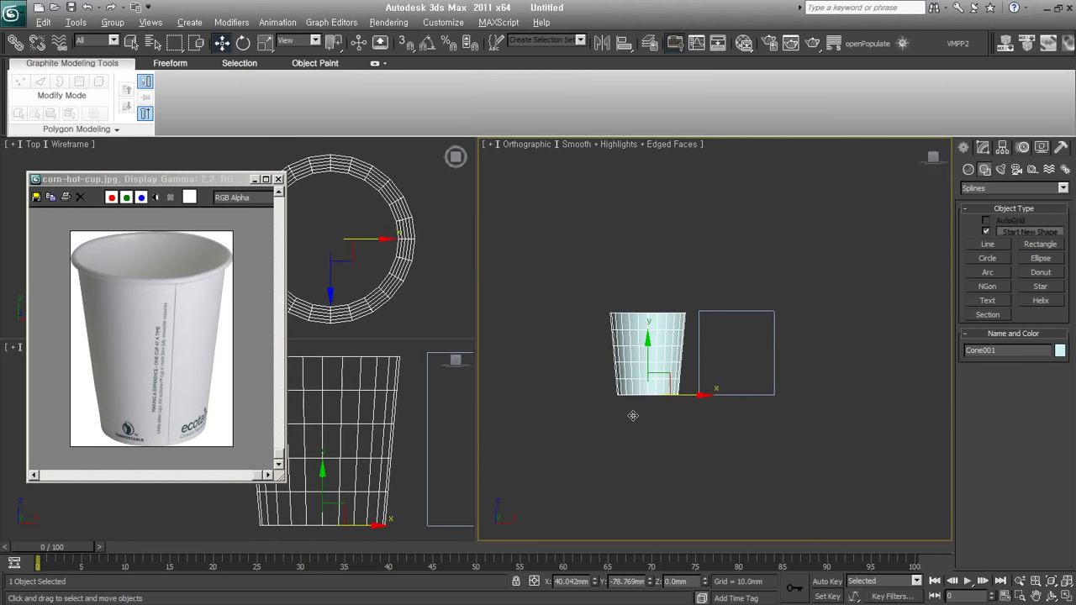
left_click(774, 393)
key("f")
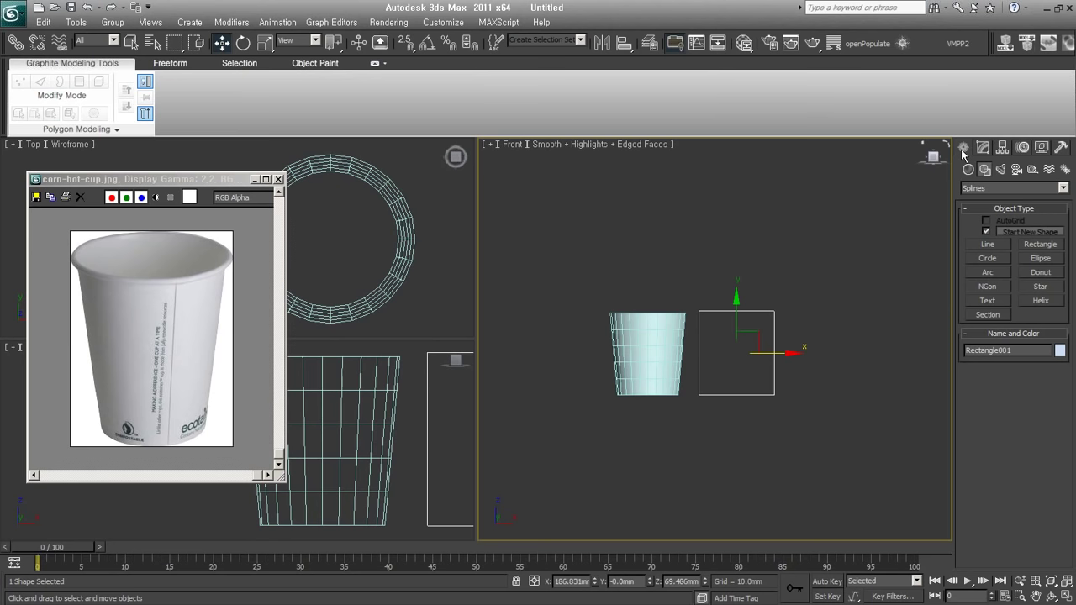
- Convert the rectangle to an Editable Spline and enter its sub-object editing
left_click(983, 148)
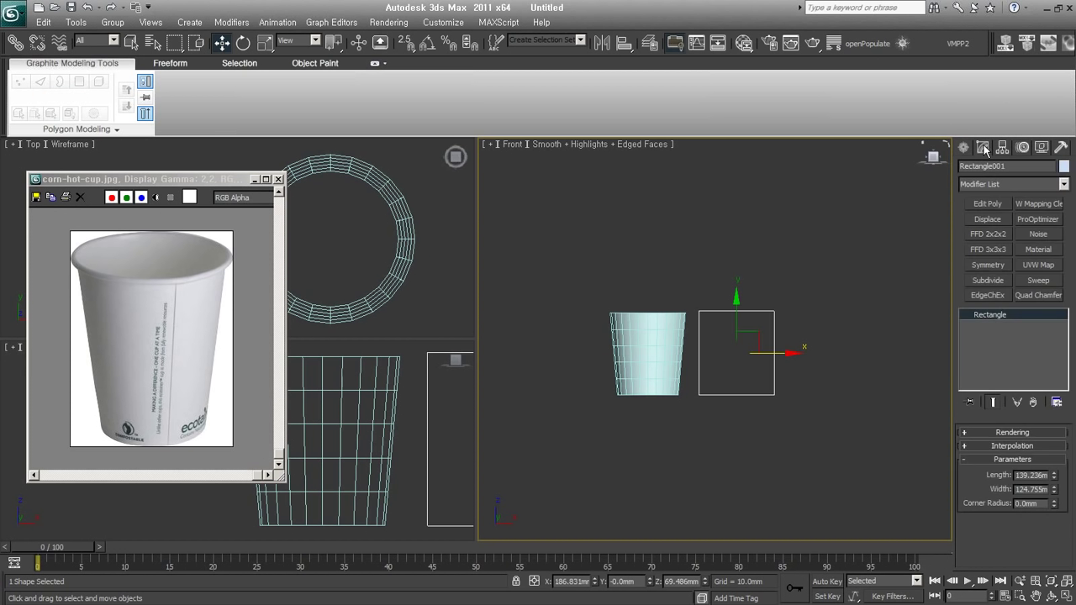
scroll(709, 396, "up", 1)
scroll(693, 386, "up", 3)
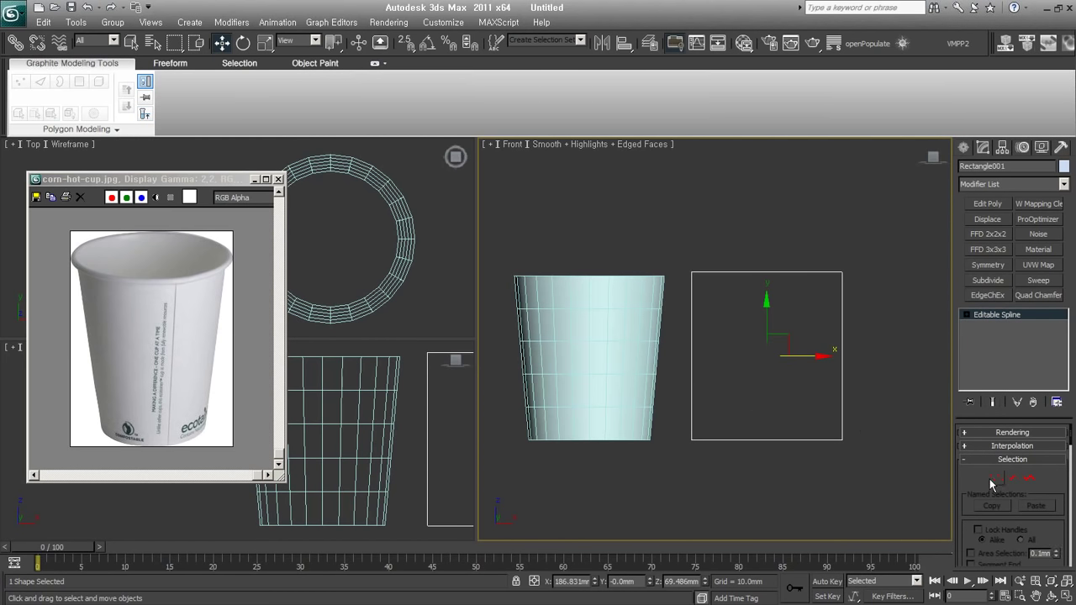
left_click(999, 482)
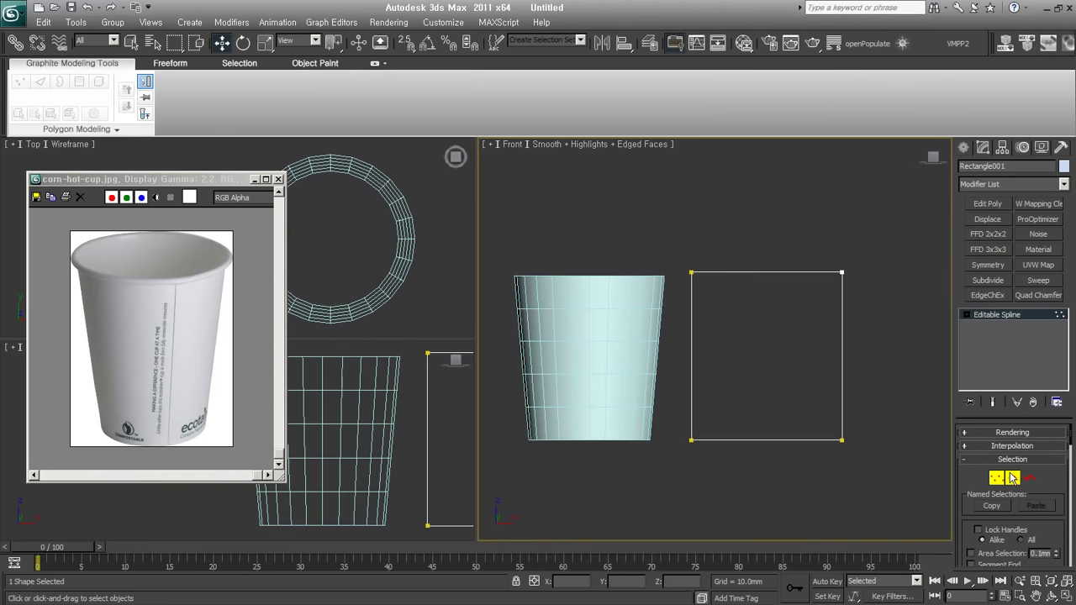
left_click_drag(816, 475, 752, 251)
scroll(1040, 455, "down", 5)
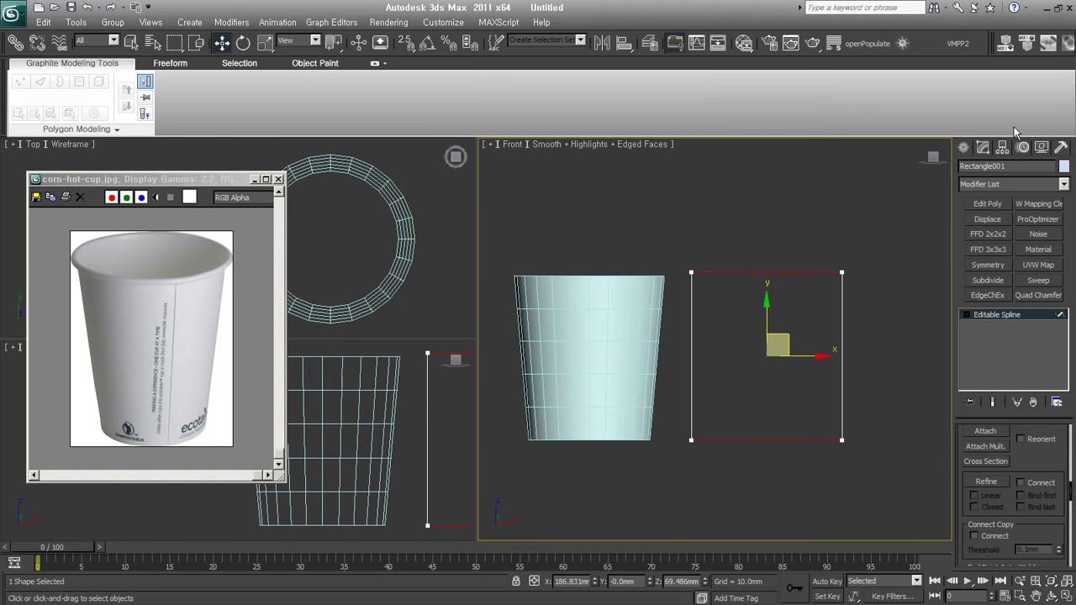
left_click_drag(804, 500, 791, 421)
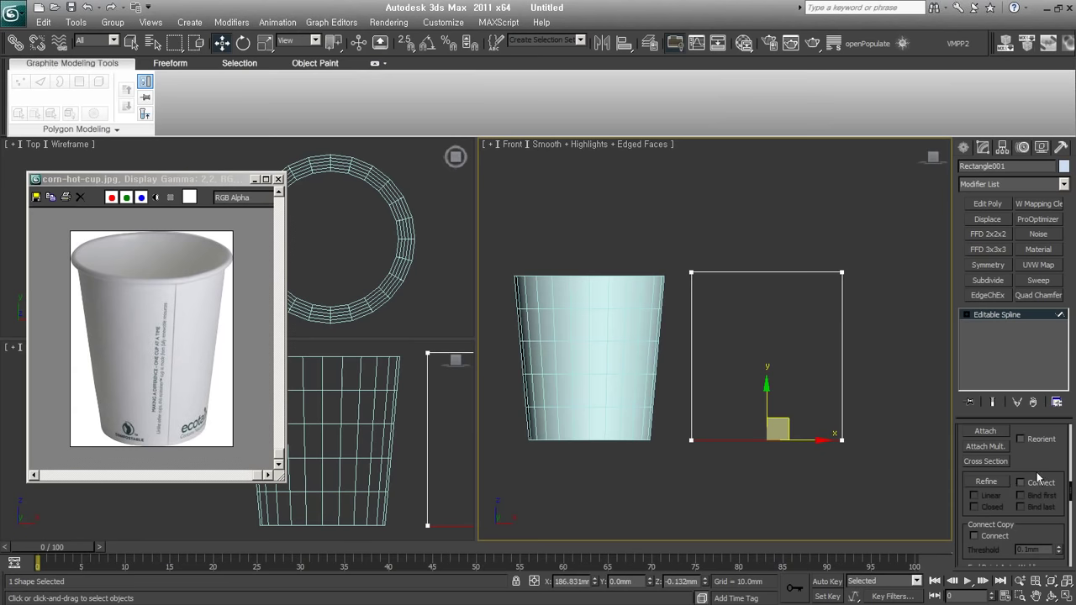
- Expand the modifier stack and switch the spline to Segment level
scroll(1032, 483, "up", 1)
scroll(1032, 484, "down", 3)
scroll(1022, 487, "down", 3)
scroll(1005, 496, "down", 3)
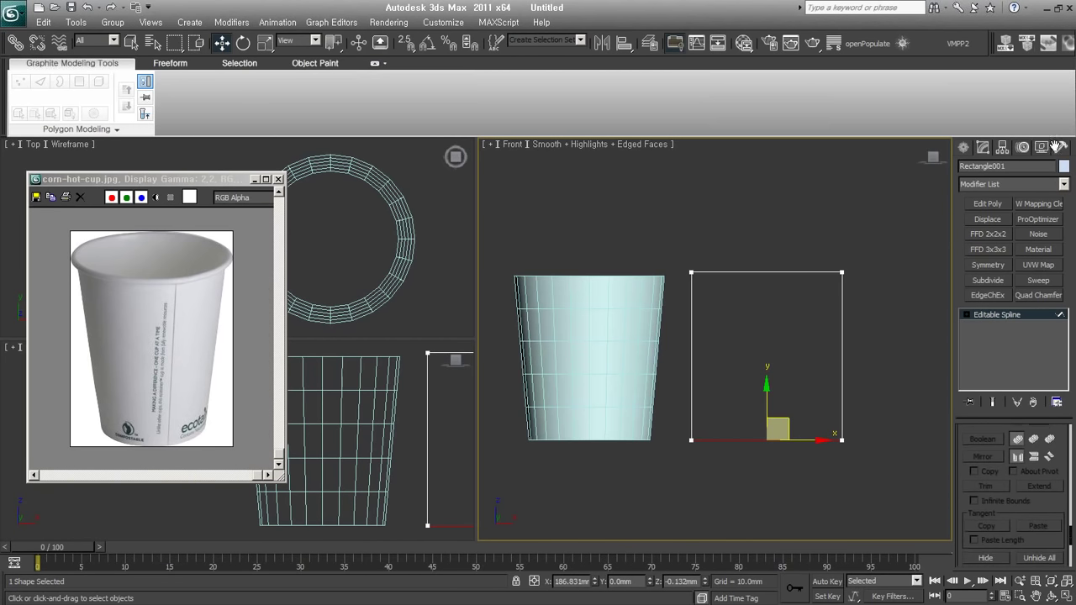
scroll(986, 507, "down", 2)
scroll(1017, 504, "down", 2)
scroll(1023, 505, "down", 2)
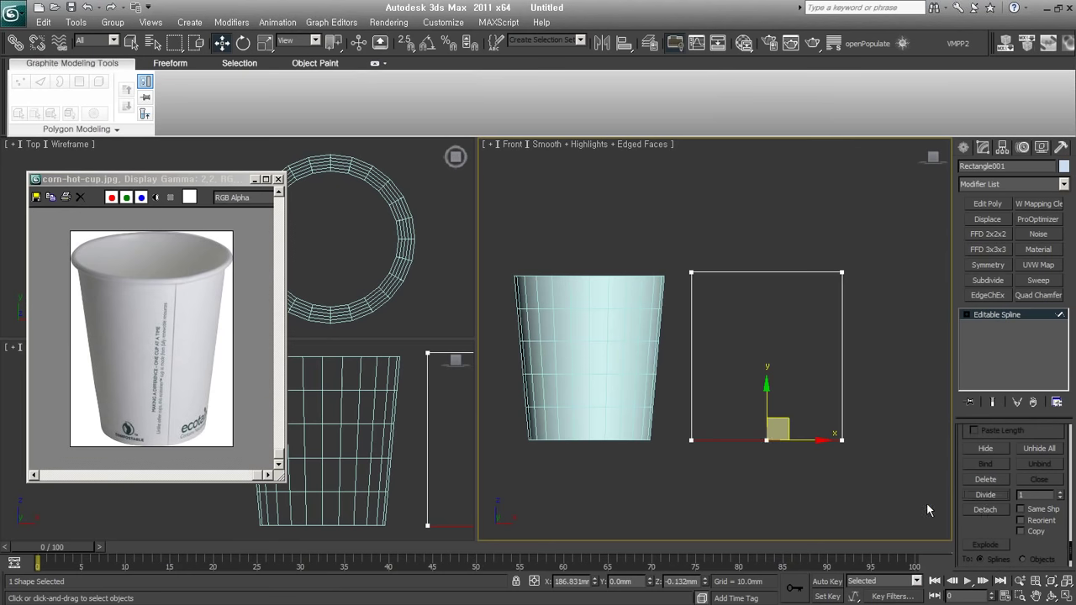
scroll(980, 317, "up", 1)
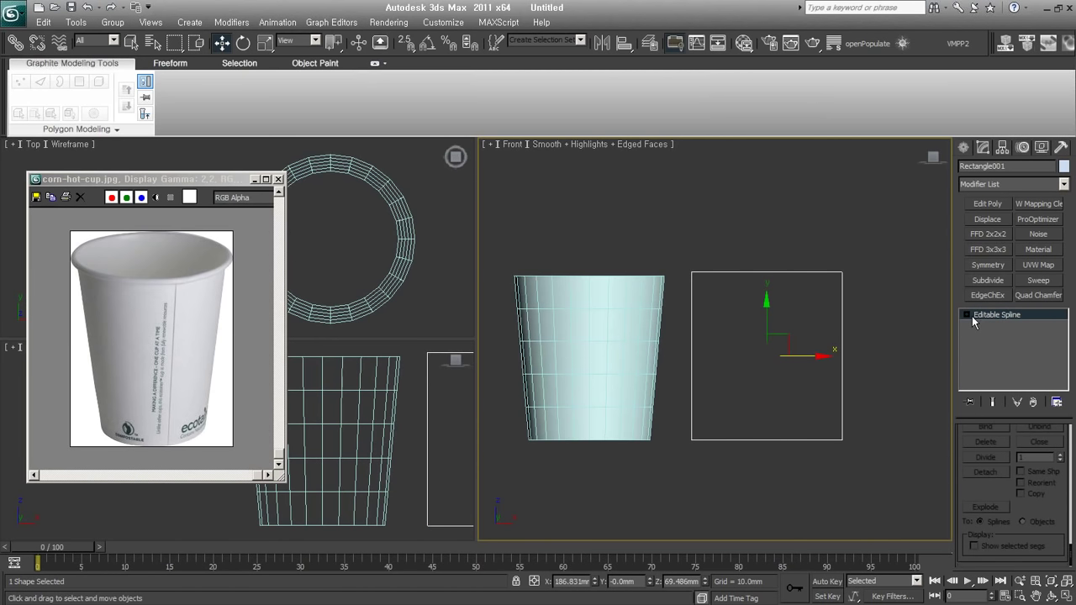
scroll(982, 328, "up", 1)
left_click(967, 314)
left_click(992, 337)
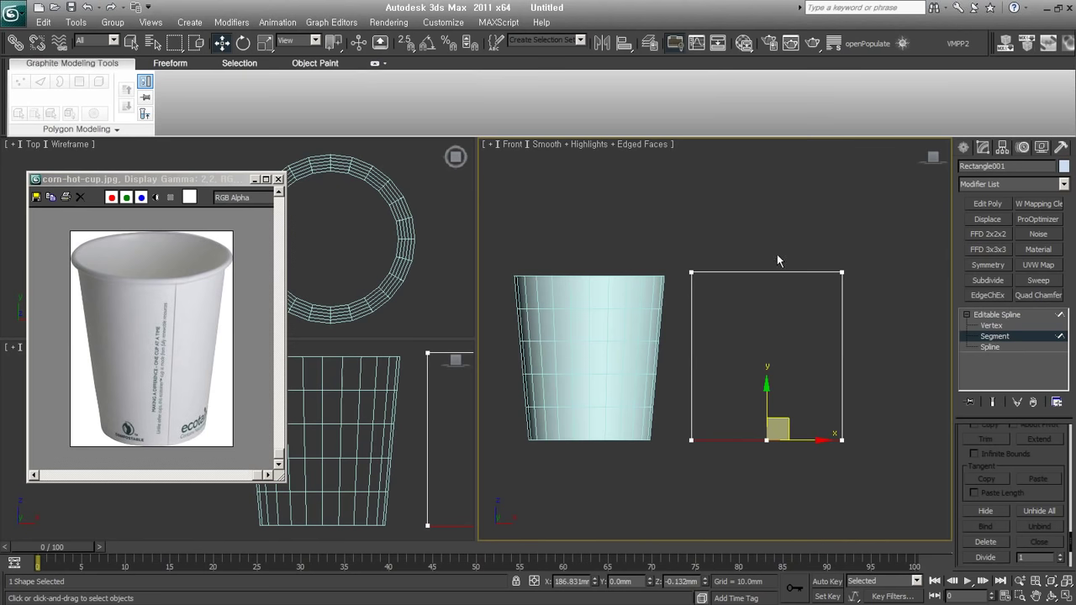
- Delete the rectangle's top and left segments and set the remaining vertices to Corner
left_click_drag(726, 252, 673, 480)
key("Delete")
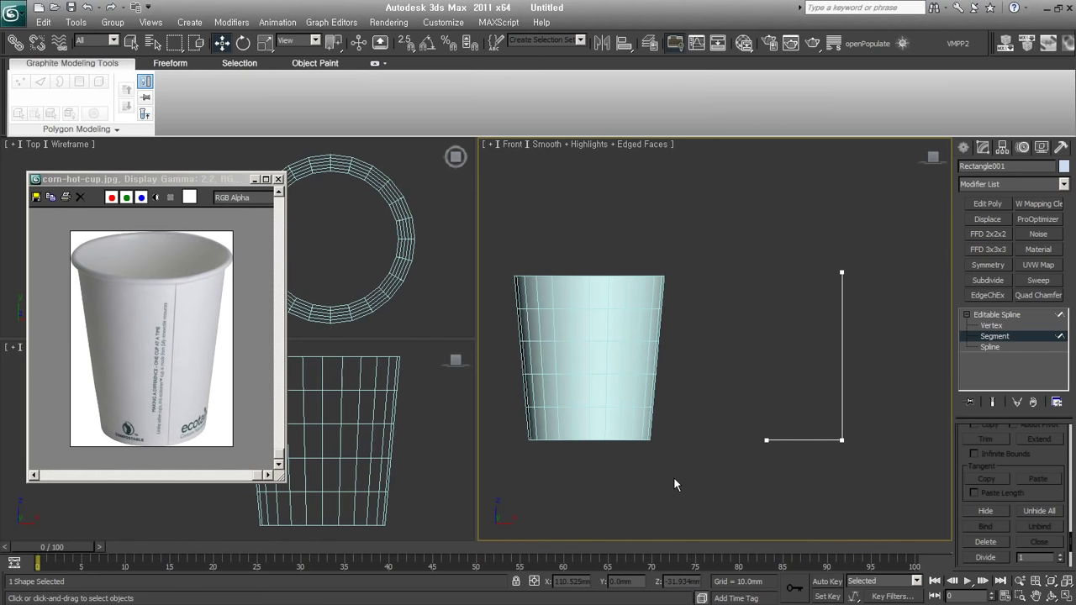
left_click(992, 325)
left_click_drag(859, 465, 832, 427)
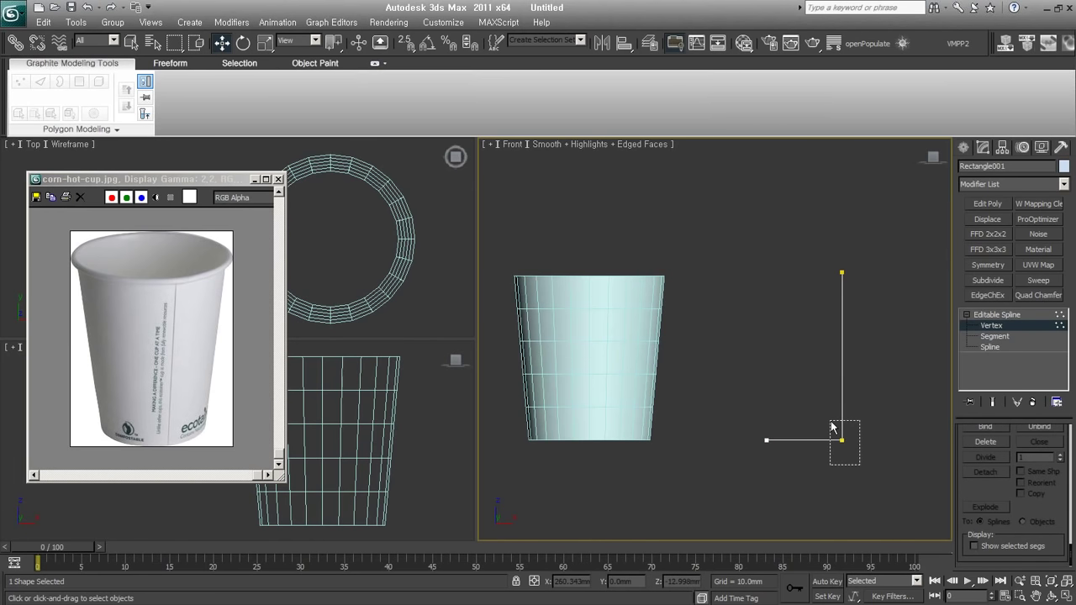
left_click_drag(733, 193, 894, 471)
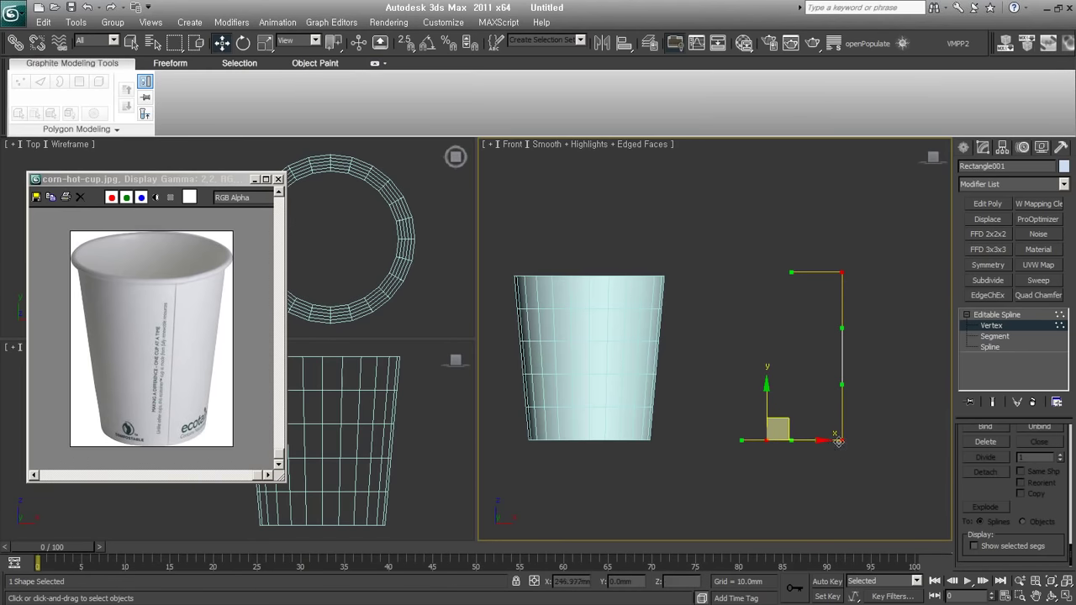
right_click(838, 441)
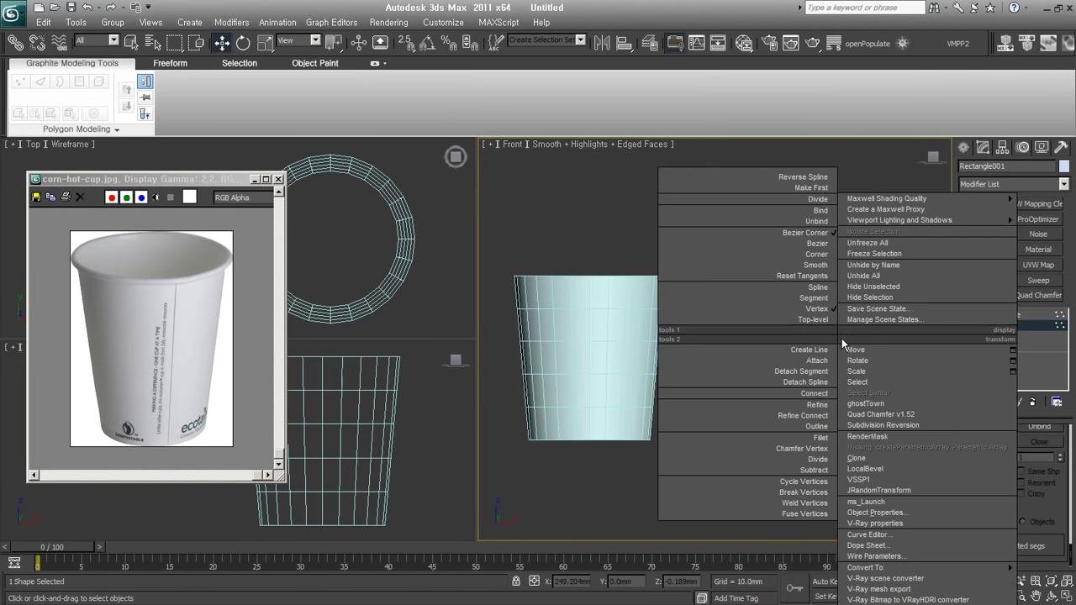
left_click(818, 263)
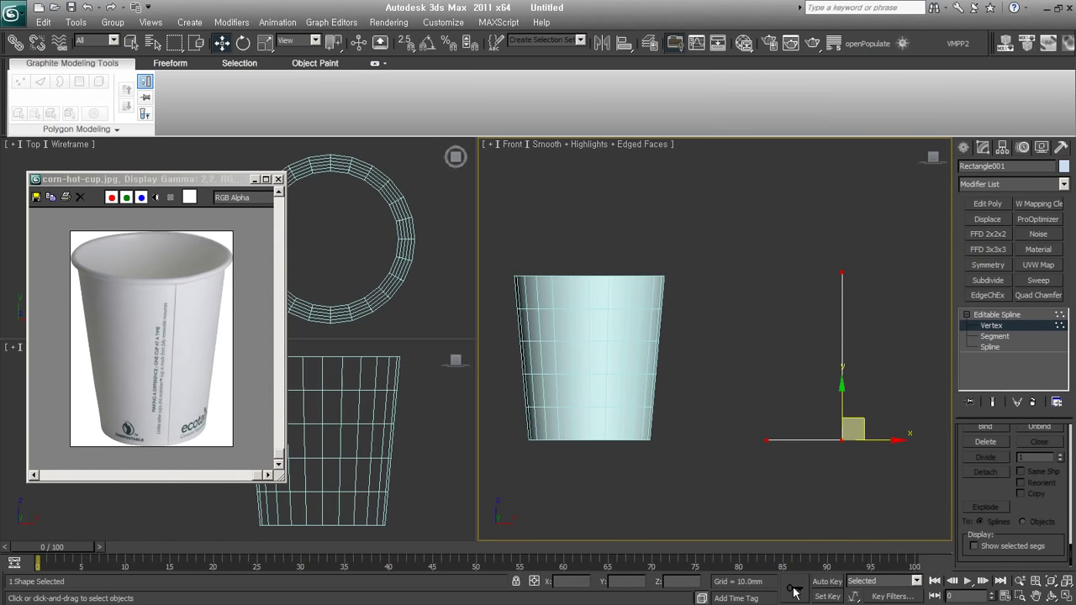
- Shift the bottom-right vertex inward so the side wall slants outward
left_click(809, 481)
mouse_move(809, 481)
left_mouse_down()
mouse_move(878, 438)
mouse_move(827, 487)
left_mouse_up()
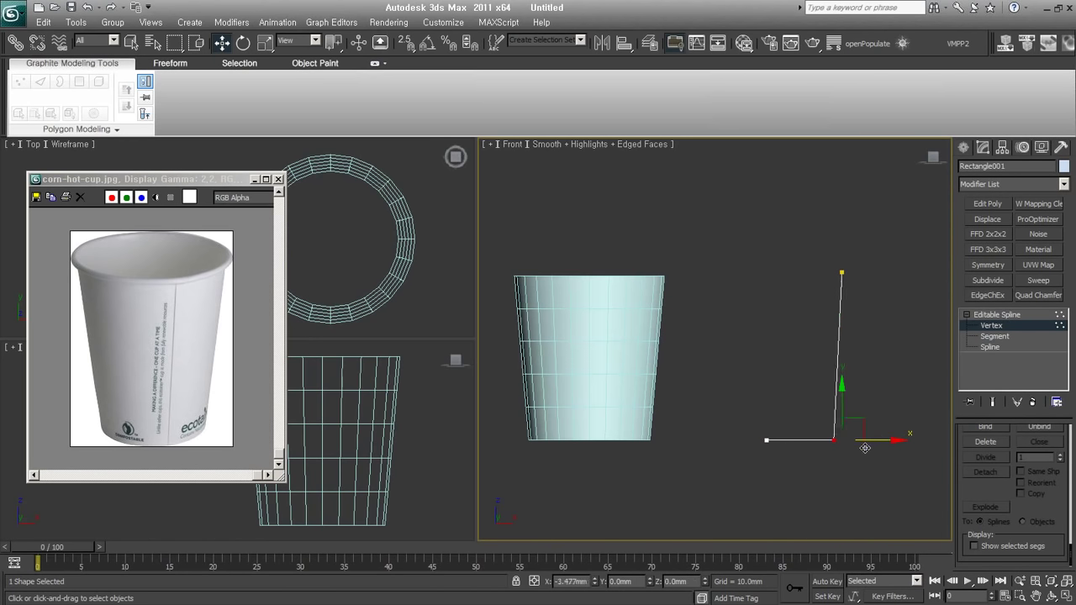
left_click(811, 491)
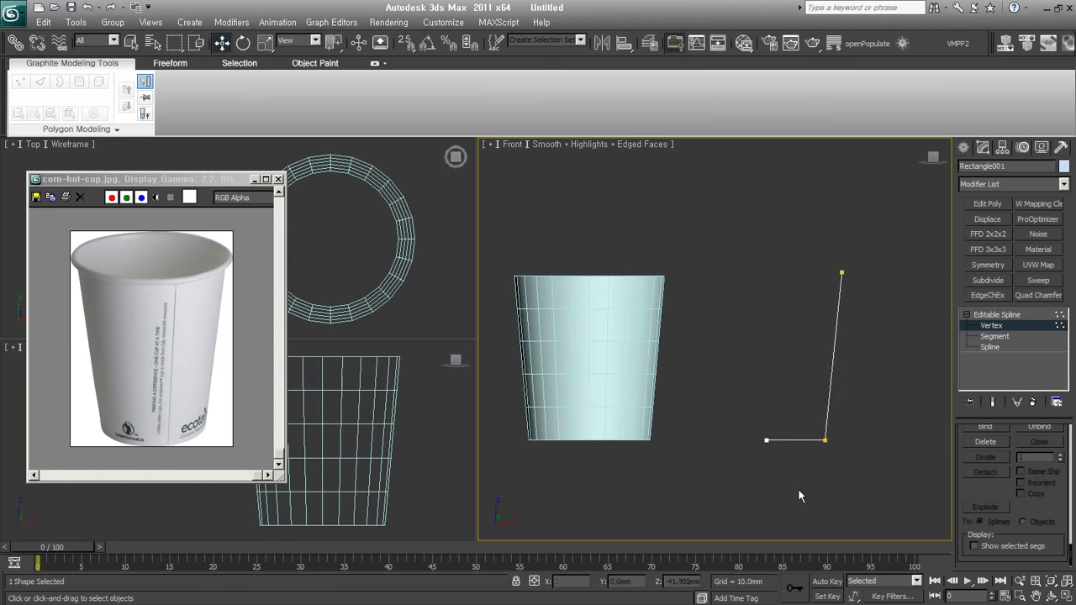
left_click_drag(665, 469, 837, 431)
left_click(893, 387)
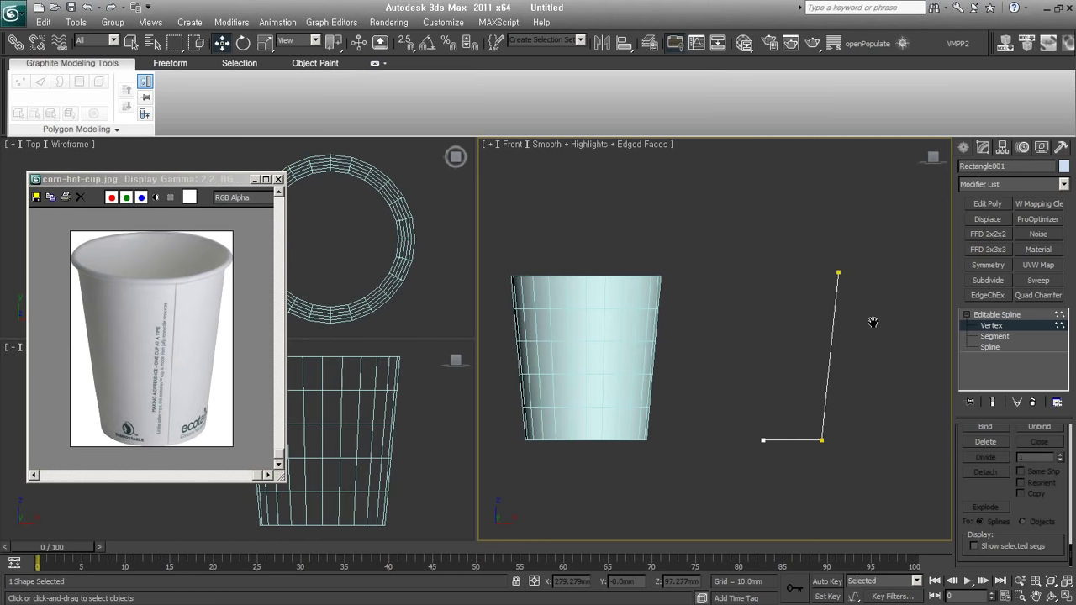
- Exit vertex editing and move the L-shaped profile up level with the first cup
middle_click_drag(872, 319, 751, 336)
scroll(744, 309, "up", 3)
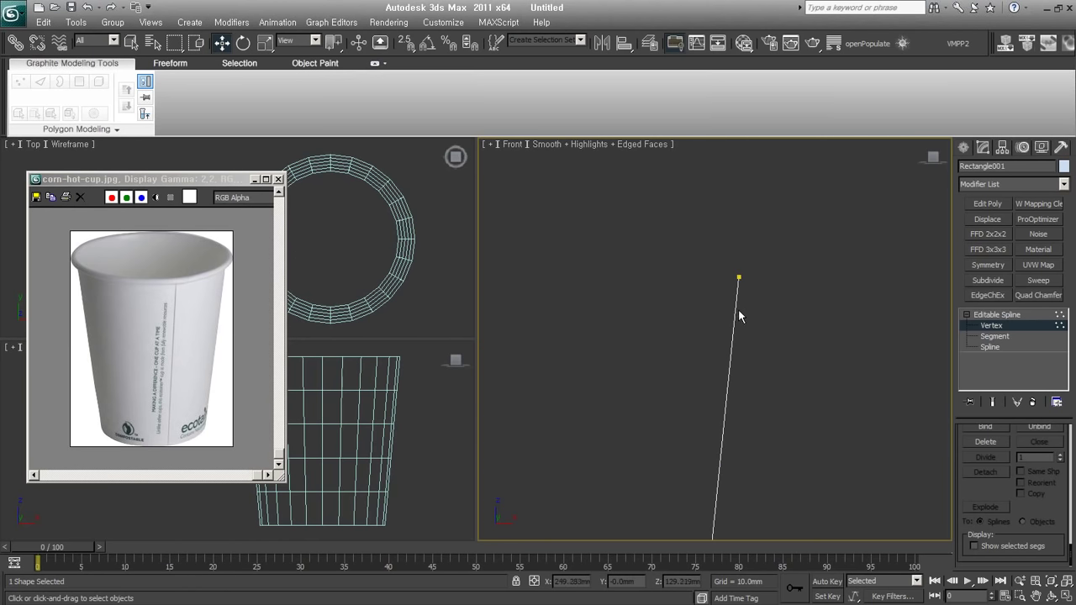
scroll(761, 274, "down", 3)
mouse_move(768, 265)
middle_mouse_down()
mouse_move(798, 338)
mouse_move(812, 343)
middle_mouse_up()
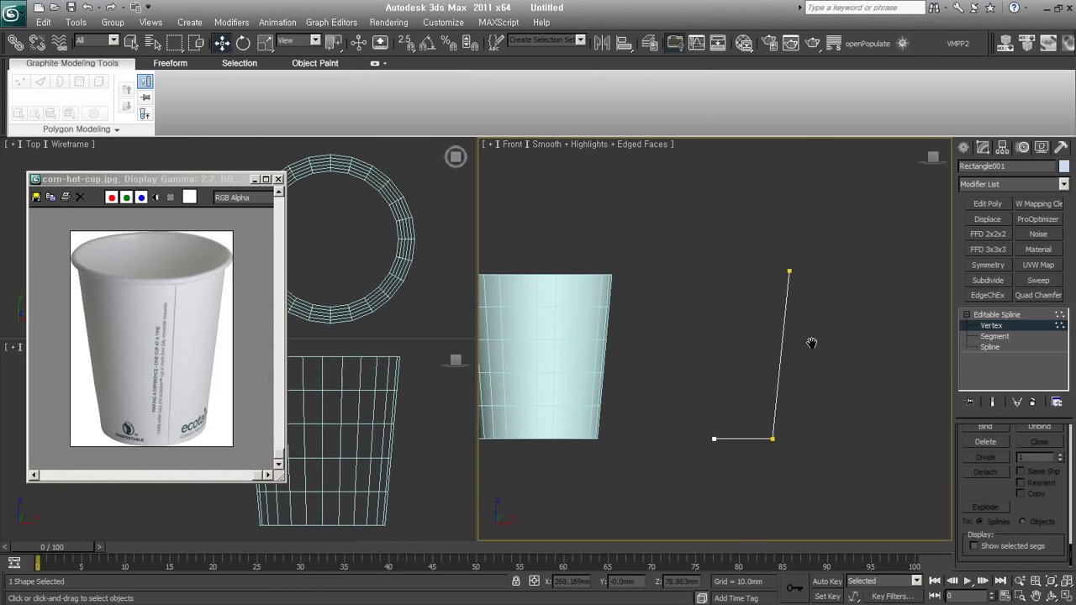
left_click(1014, 326)
middle_click_drag(739, 430, 753, 406)
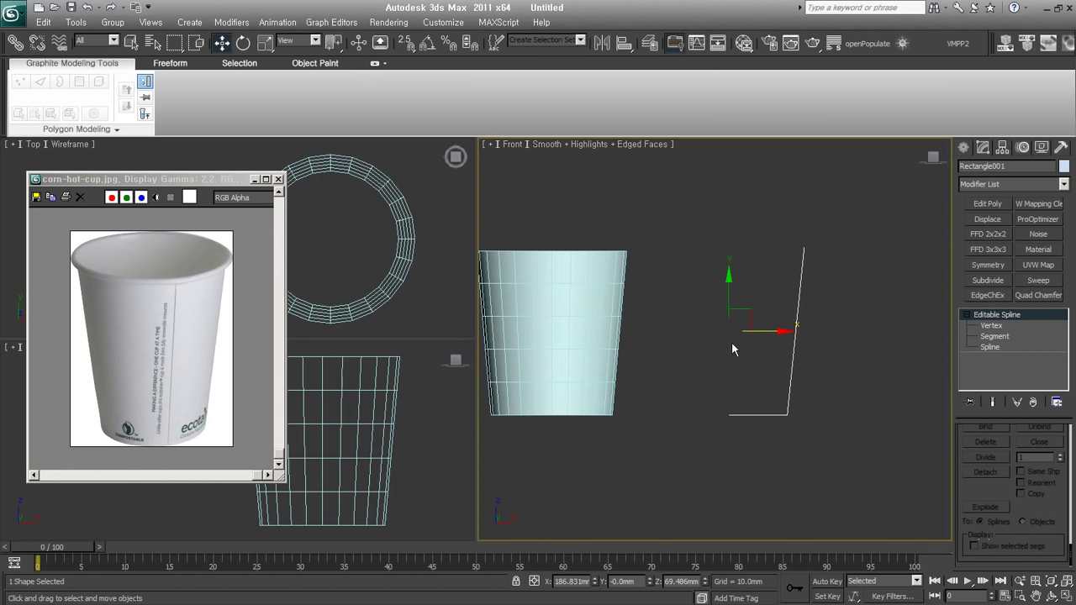
- Apply a Lathe modifier to the profile and set it to 16 segments
left_click(1013, 180)
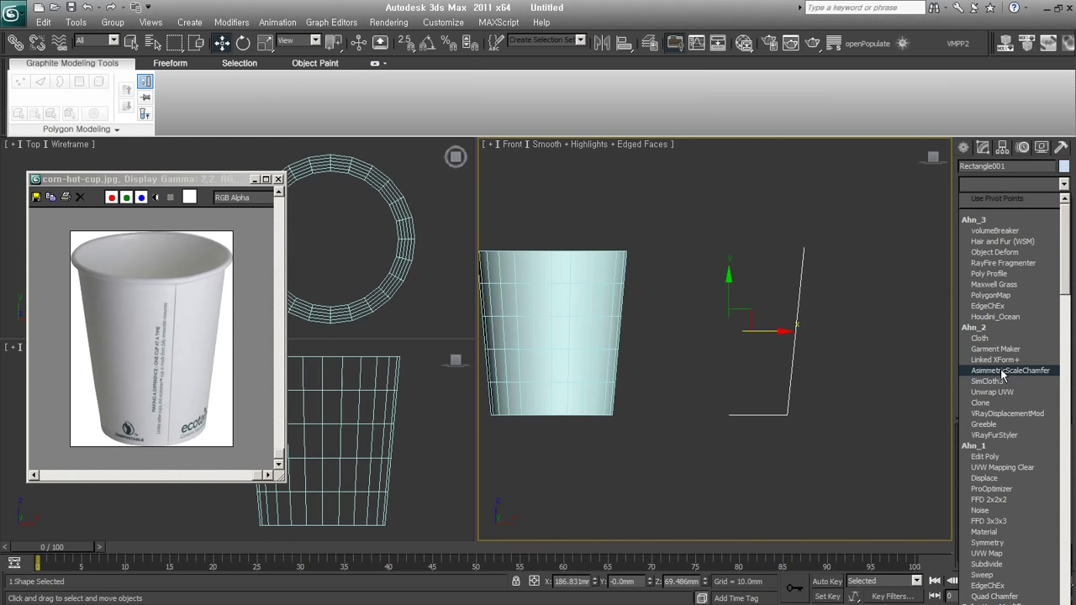
key("l")
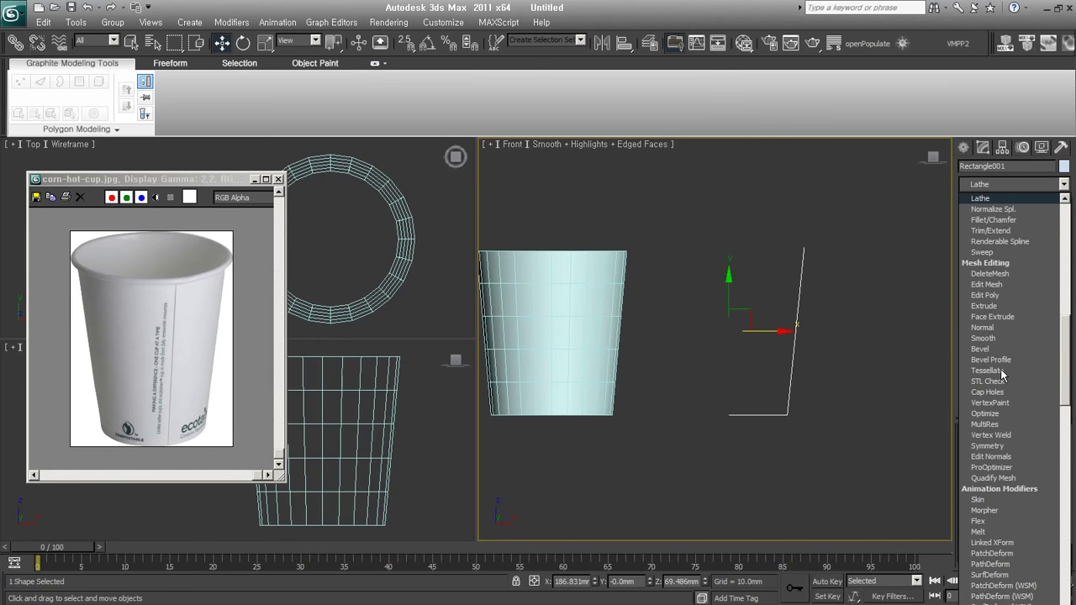
left_click(1008, 199)
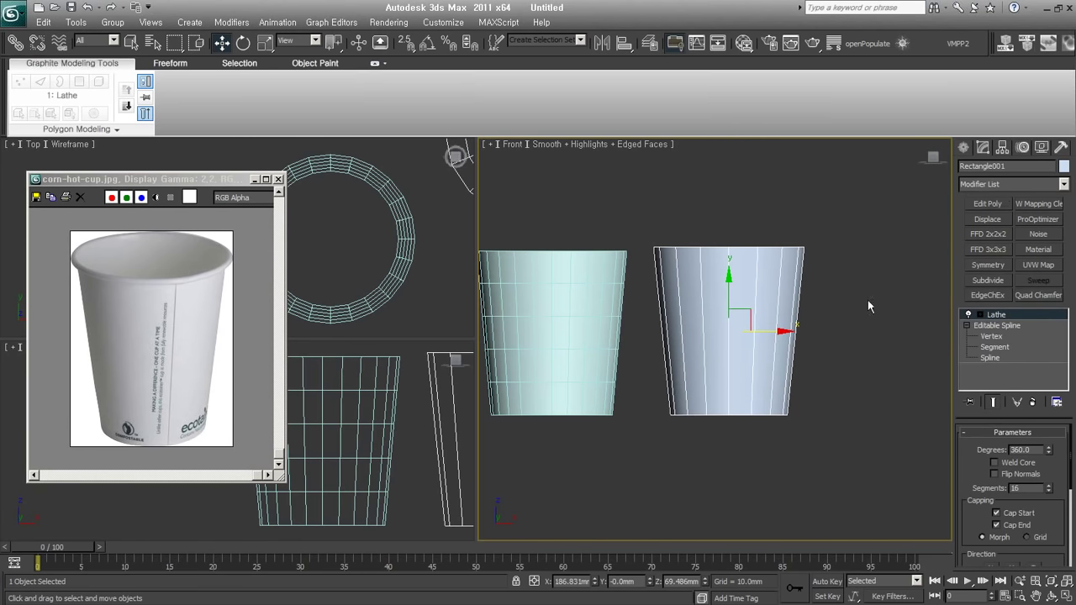
mouse_move(868, 300)
middle_mouse_down("alt")
mouse_move(689, 494)
mouse_move(727, 419)
middle_mouse_up("alt")
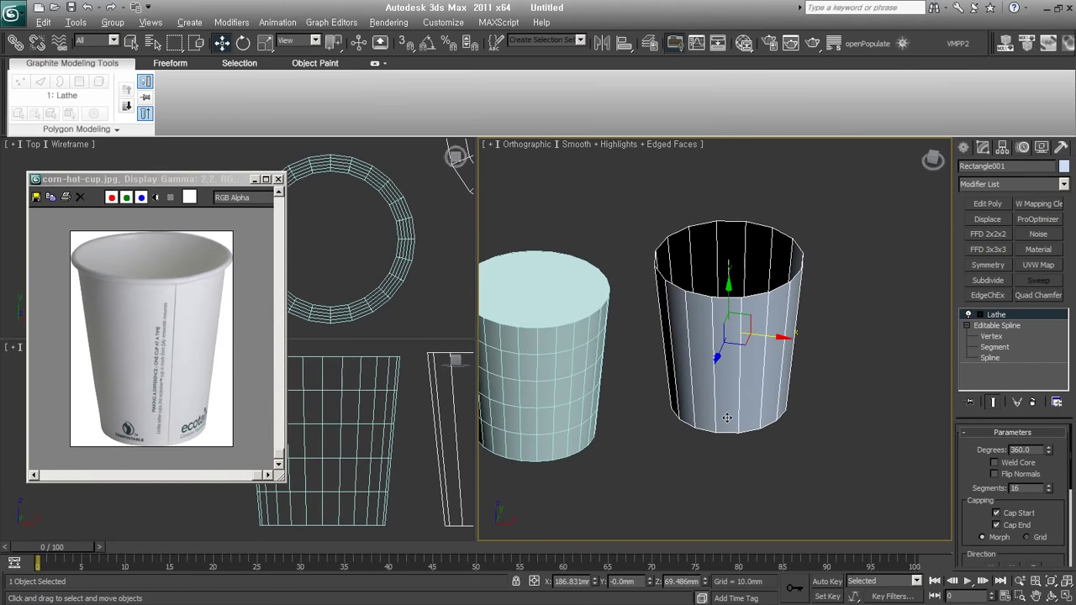
scroll(1034, 484, "down", 1)
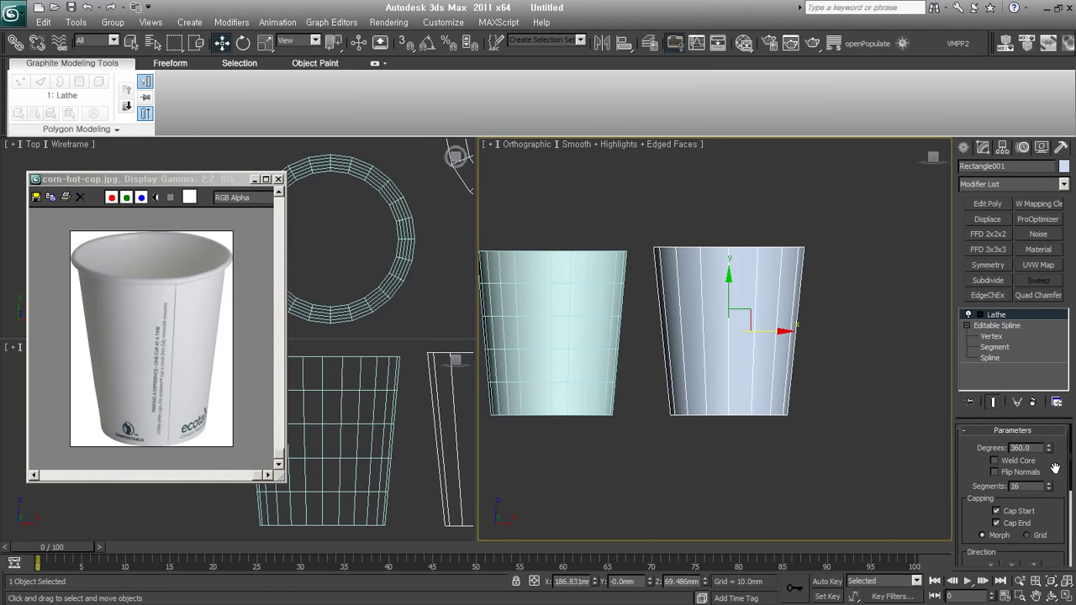
double_click(1016, 484)
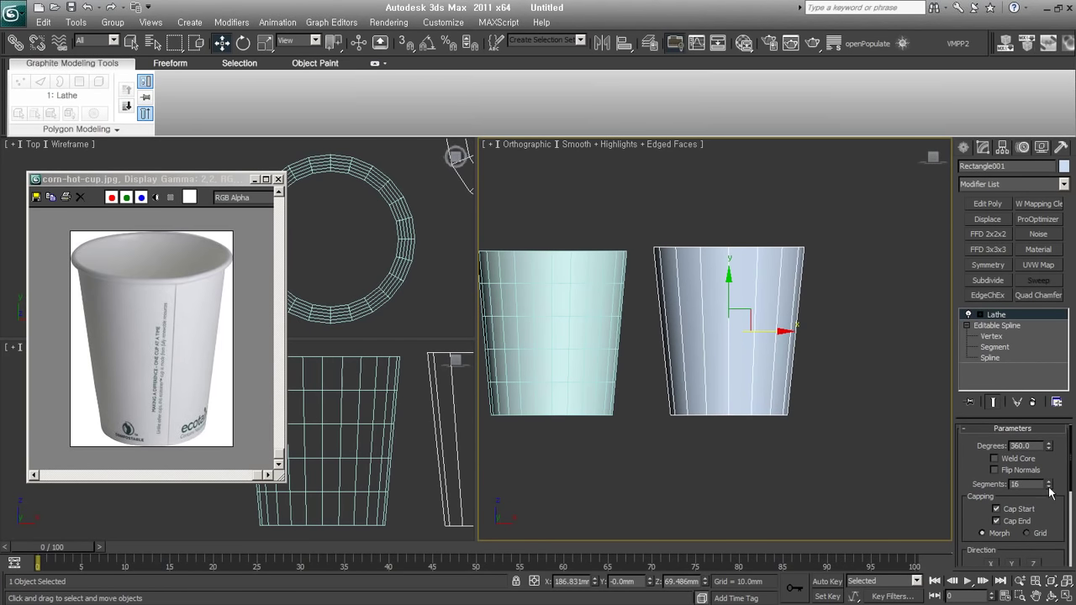
mouse_move(1050, 485)
left_mouse_down()
mouse_move(1049, 505)
mouse_move(1050, 493)
left_mouse_up()
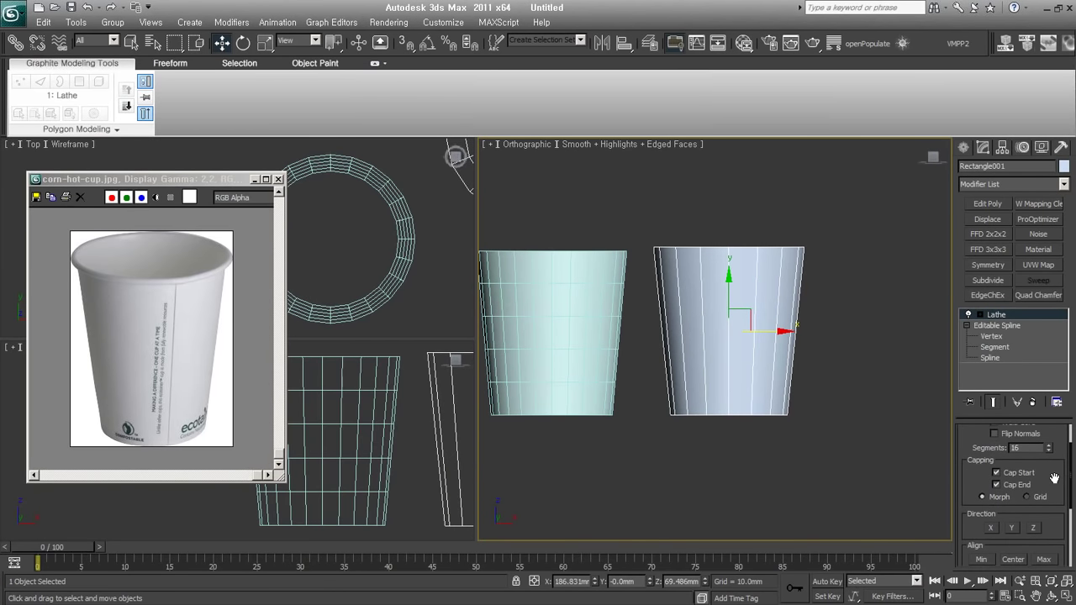
left_click_drag(1056, 517, 1053, 382)
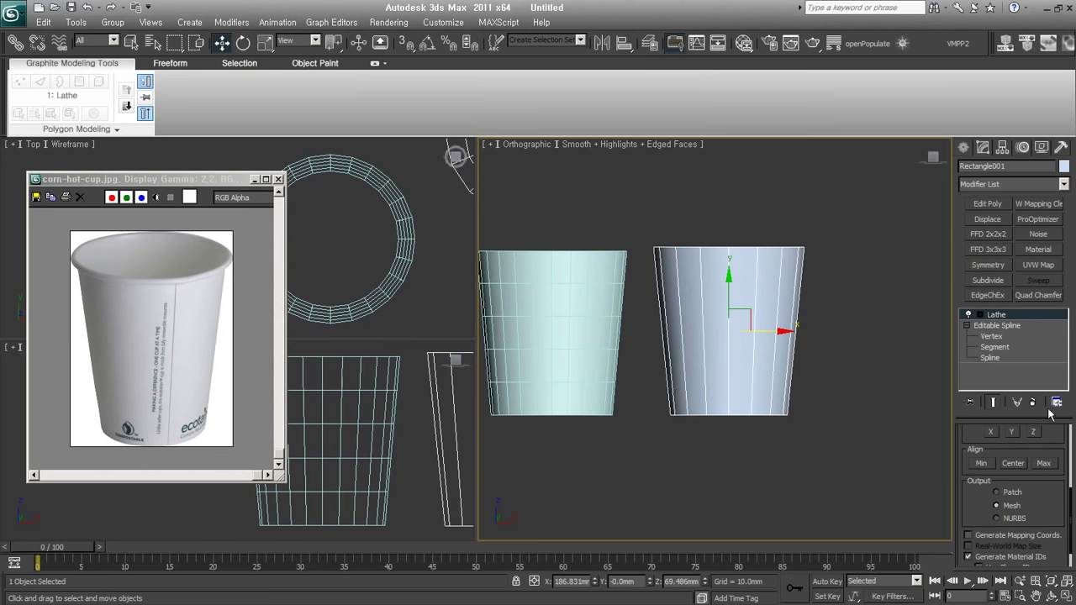
- Compare the Patch and NURBS outputs, leaving the Lathe output on Mesh
left_click(1011, 505)
left_click(1013, 505)
left_click(1014, 494)
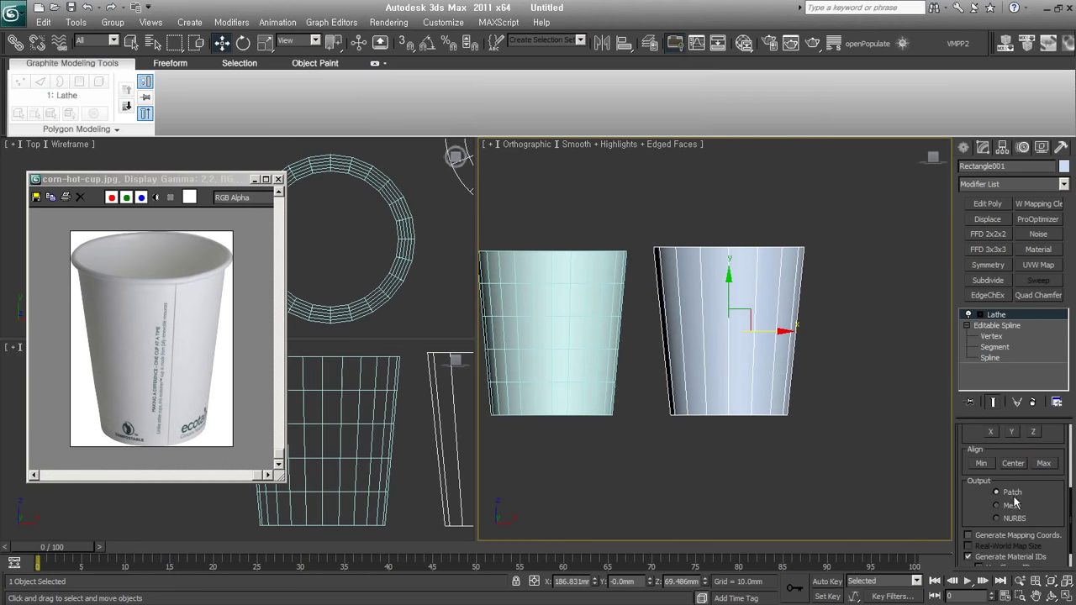
left_click(1009, 519)
left_click(1010, 504)
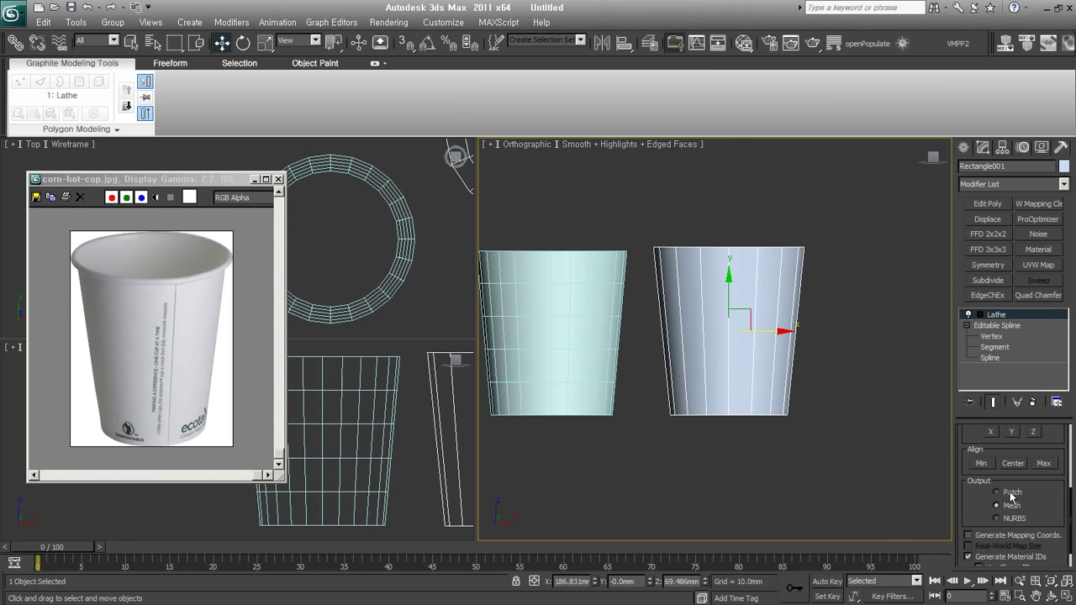
left_click(1011, 492)
- Keep Mesh output and set the lathed cup's Segments to 30
left_click(1005, 505)
left_click_drag(968, 444, 970, 580)
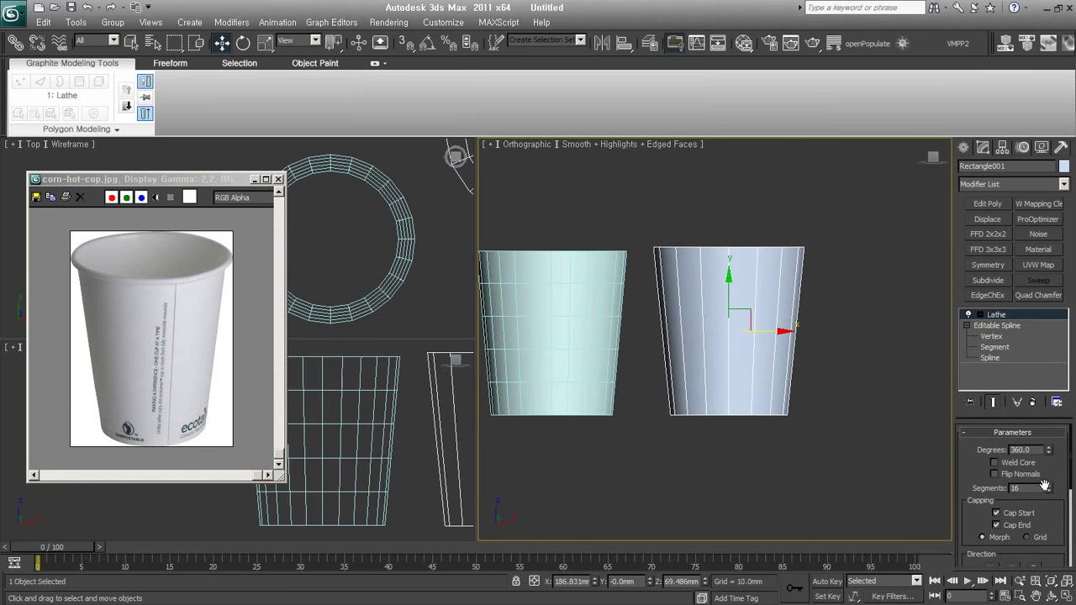
left_click_drag(1045, 488, 1029, 463)
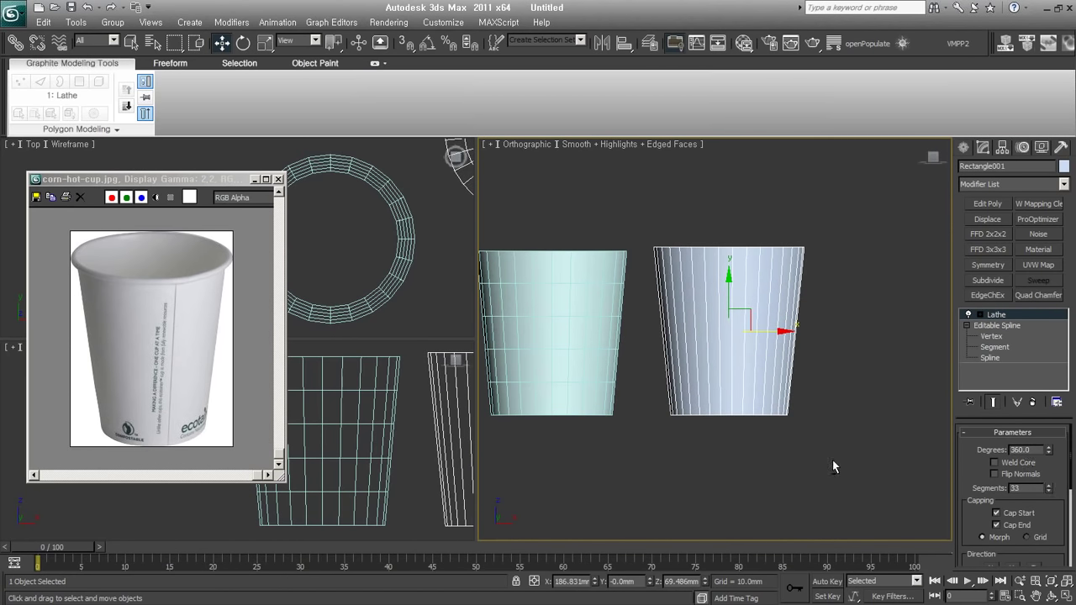
middle_click_drag(833, 460, 801, 511, "alt")
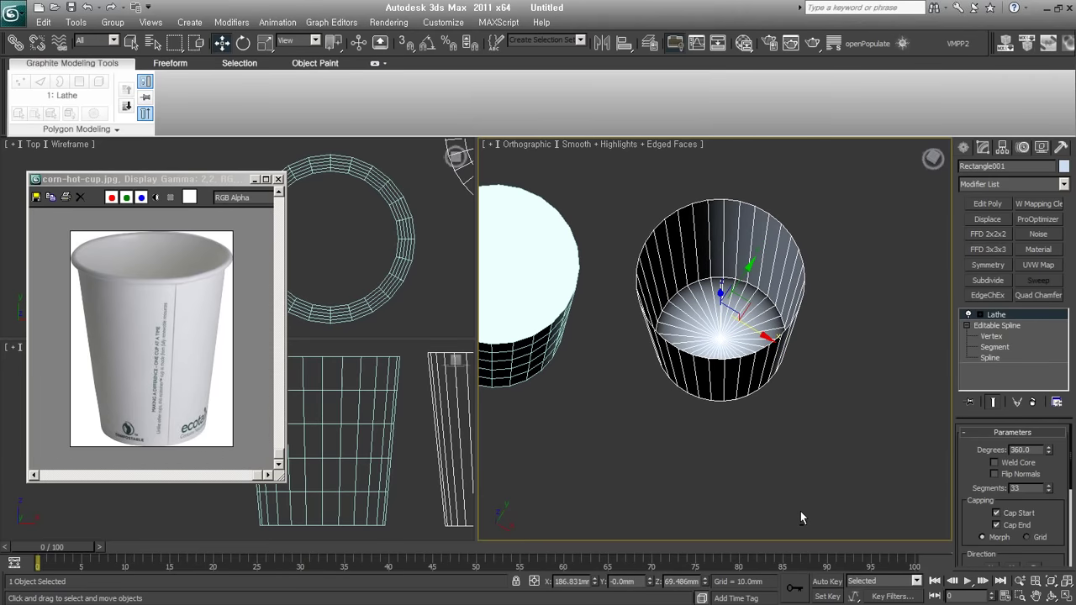
left_click(1048, 491)
left_click(1049, 491)
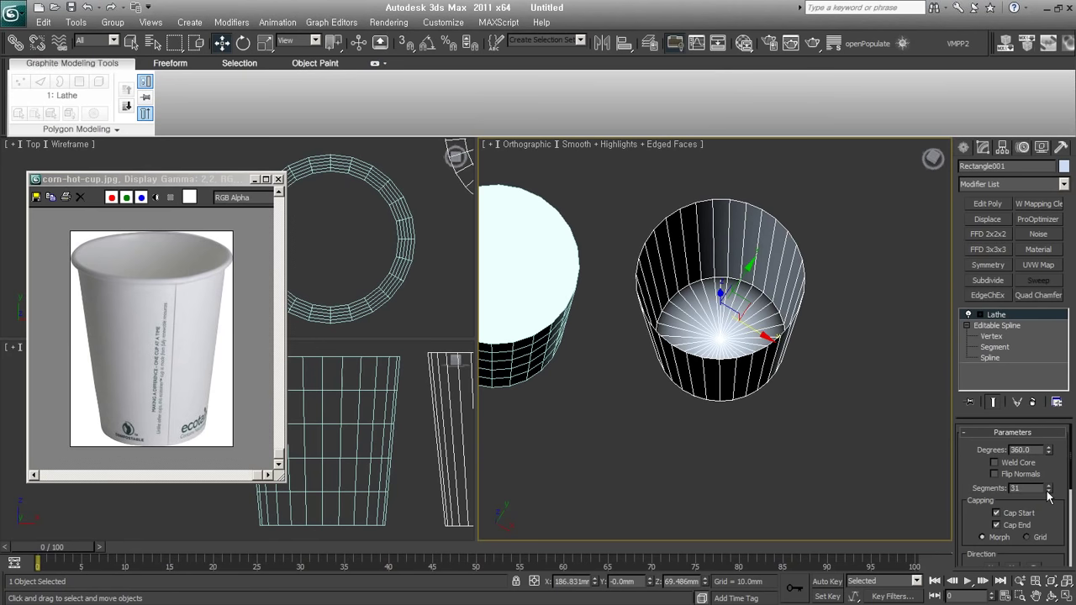
mouse_move(726, 377)
middle_mouse_down("alt")
mouse_move(741, 408)
mouse_move(757, 396)
middle_mouse_up("alt")
scroll(722, 374, "up", 4)
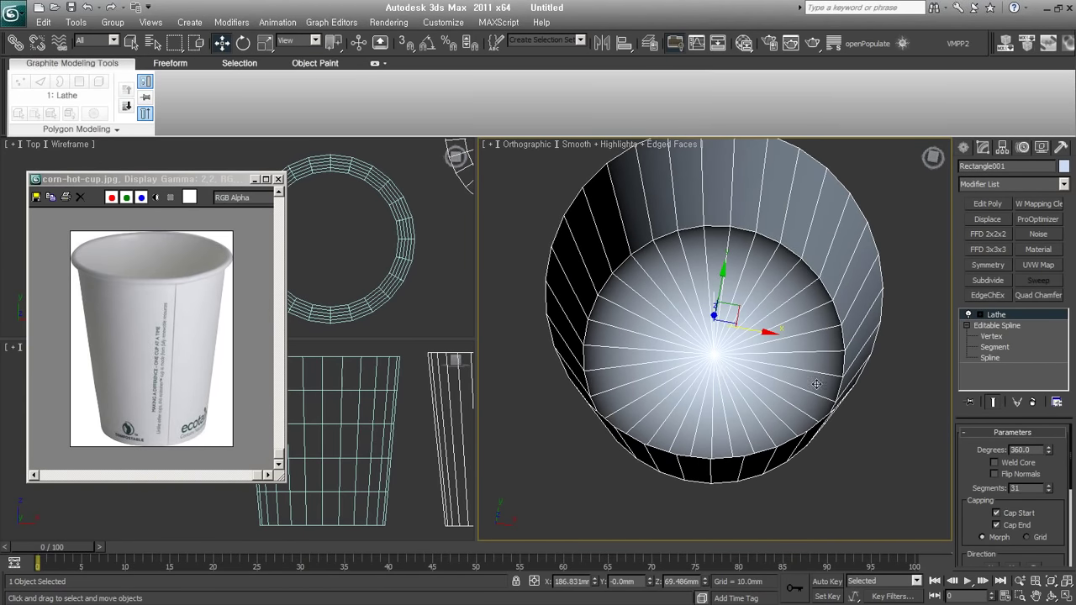
left_click(1049, 491)
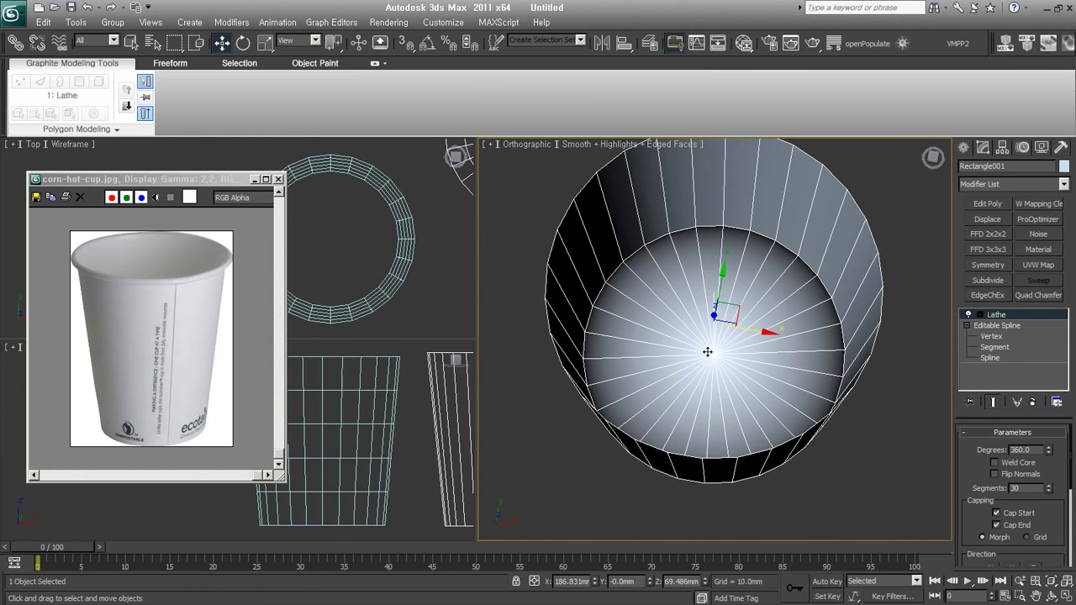
- Expand the Lathe to its Axis and enable Weld Core to close the bottom centre
left_click(979, 314)
left_click(1000, 326)
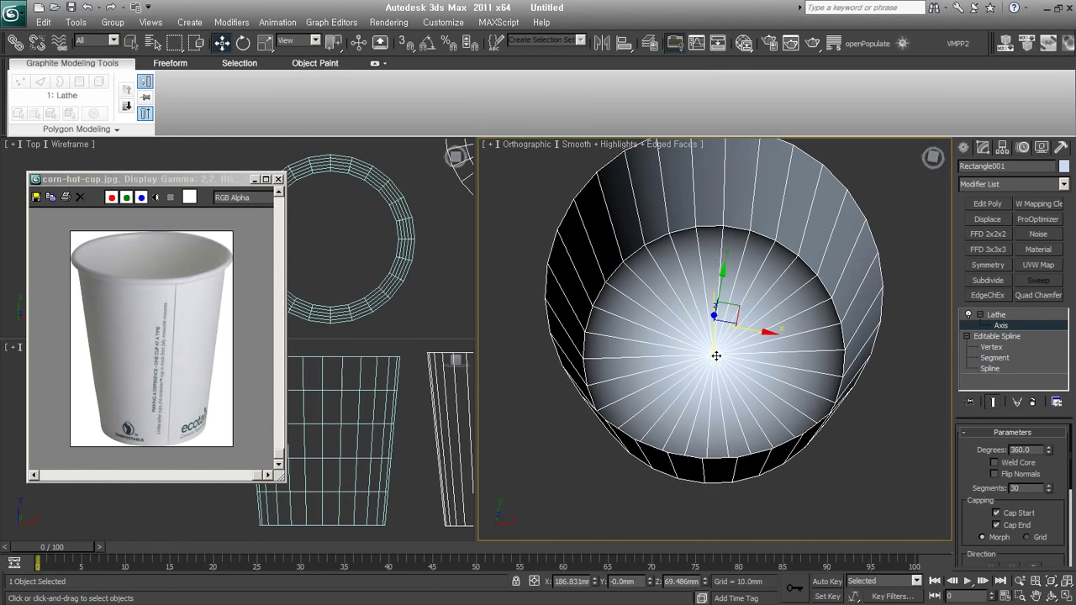
left_click(996, 463)
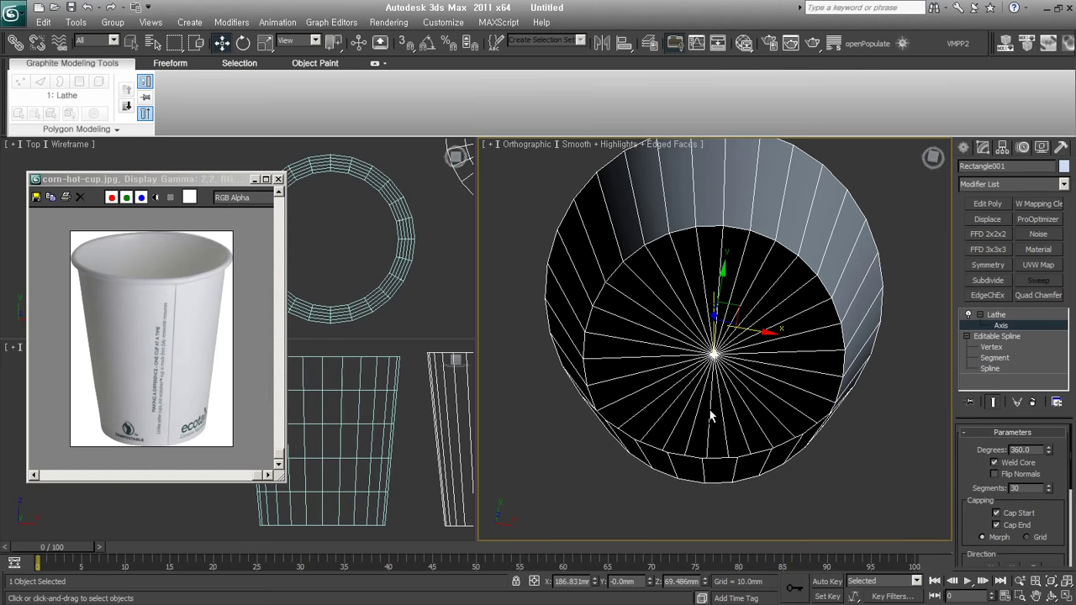
scroll(711, 416, "up", 2)
- Move the Lathe axis along X to reshape the cup, checking it from several angles
scroll(748, 379, "down", 2)
scroll(743, 405, "down", 3)
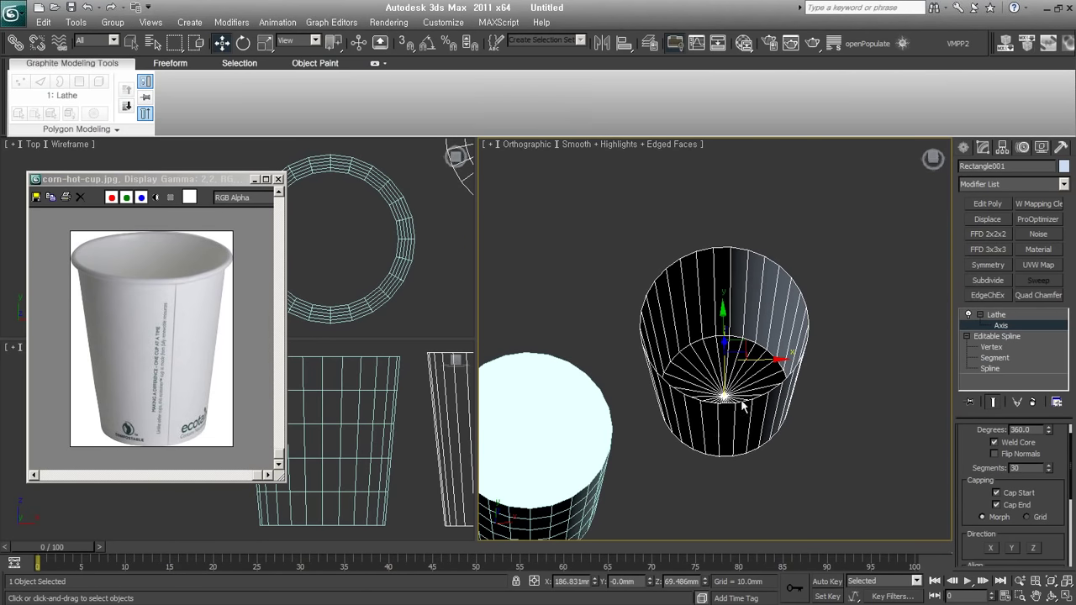
middle_click_drag(742, 406, 744, 370, "alt")
left_click(1003, 326)
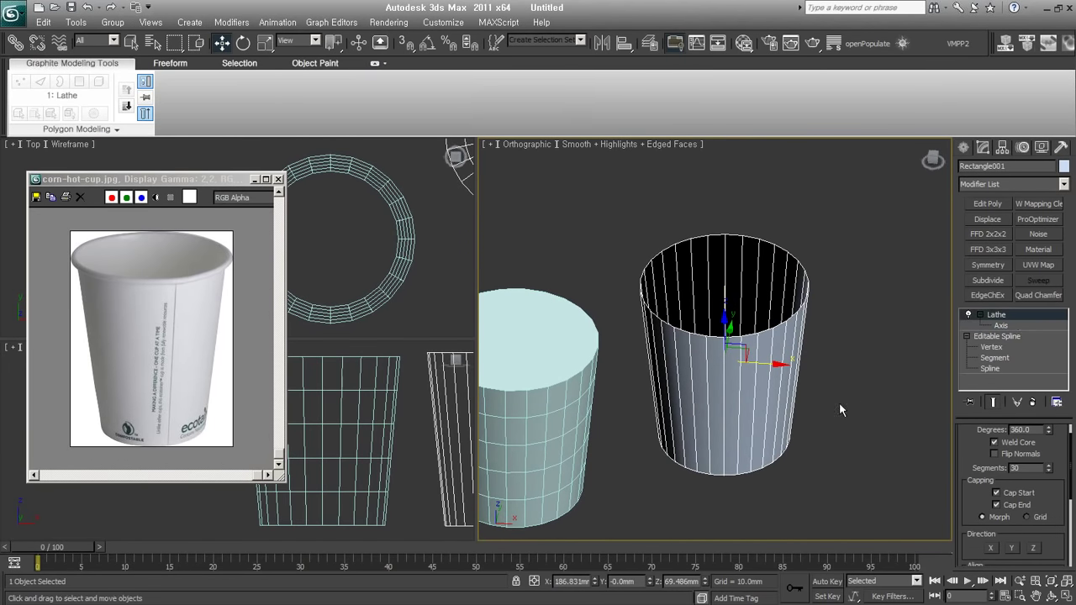
mouse_move(840, 403)
middle_mouse_down("alt")
mouse_move(791, 465)
mouse_move(802, 443)
middle_mouse_up("alt")
left_click(1001, 325)
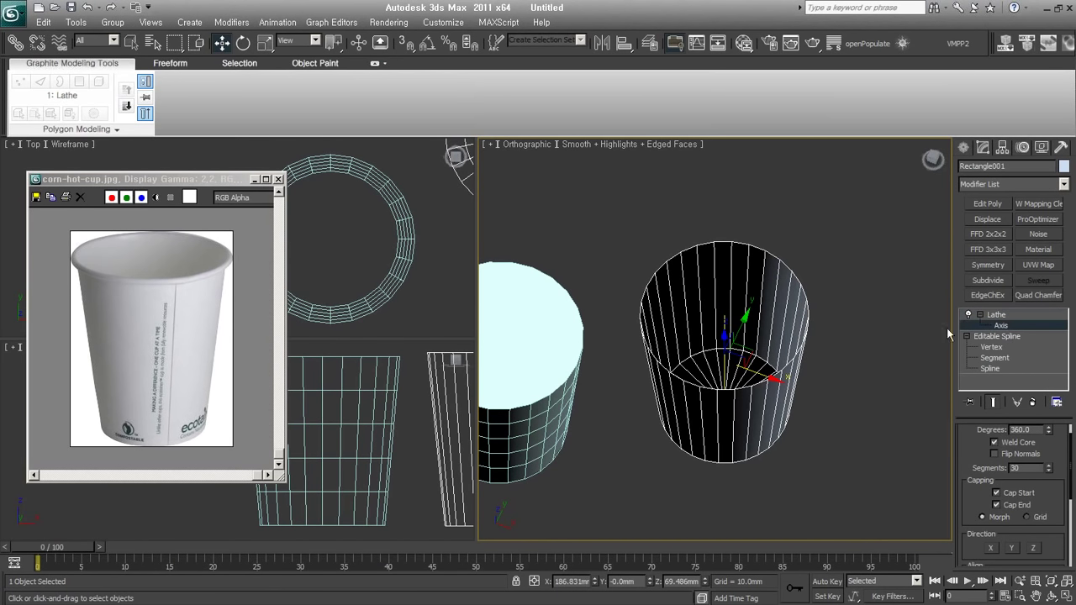
mouse_move(761, 377)
left_mouse_down()
mouse_move(723, 360)
mouse_move(722, 399)
left_mouse_up()
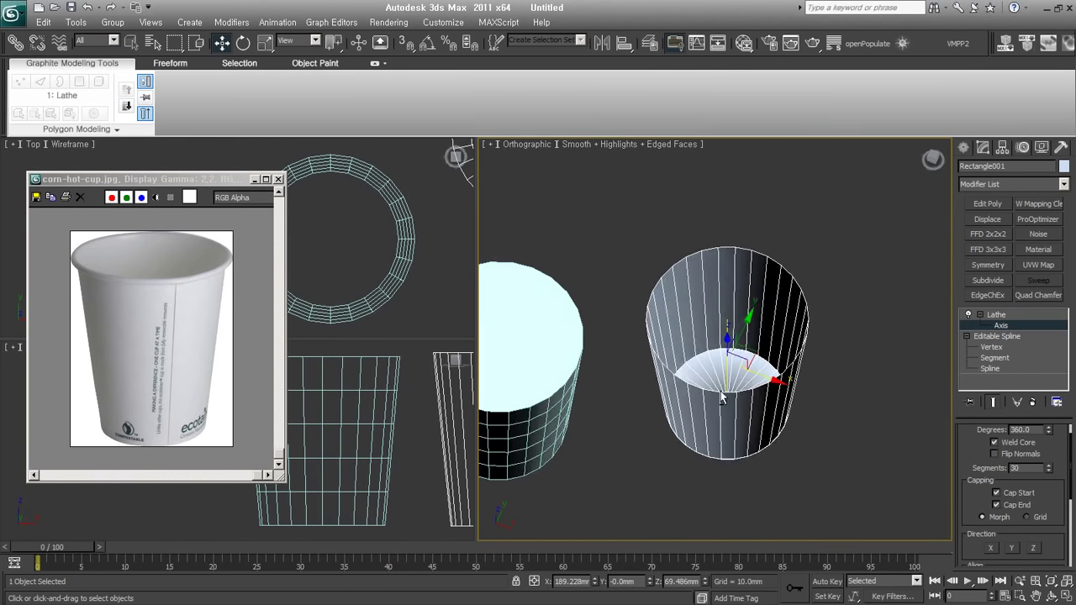
middle_click_drag(721, 400, 724, 427, "alt")
left_click_drag(750, 394, 757, 383)
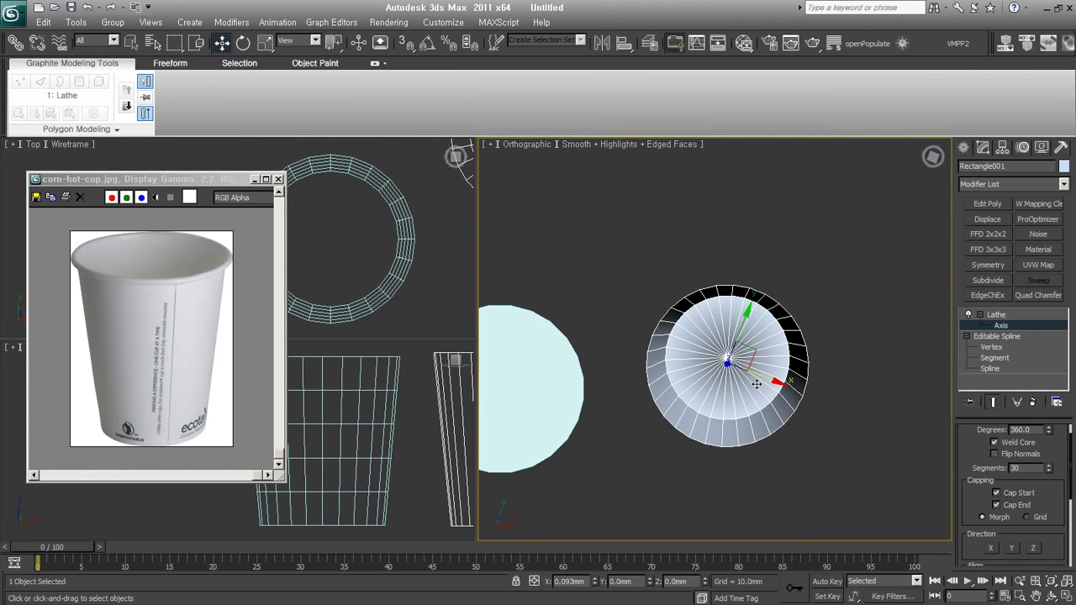
middle_click_drag(749, 444, 745, 383, "alt")
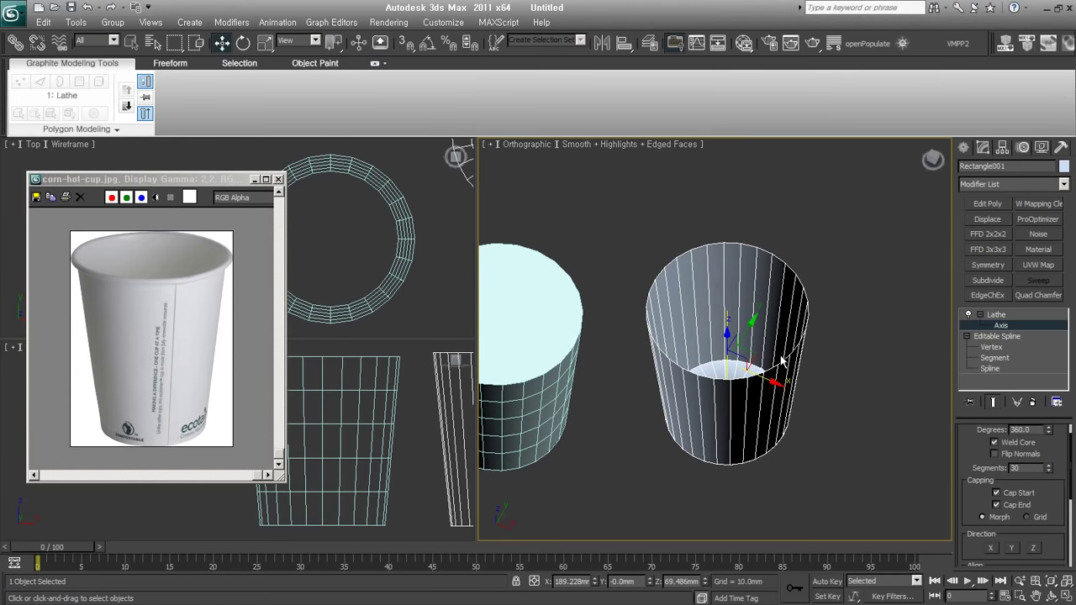
mouse_move(745, 409)
middle_mouse_down("alt")
mouse_move(741, 375)
mouse_move(737, 386)
middle_mouse_up("alt")
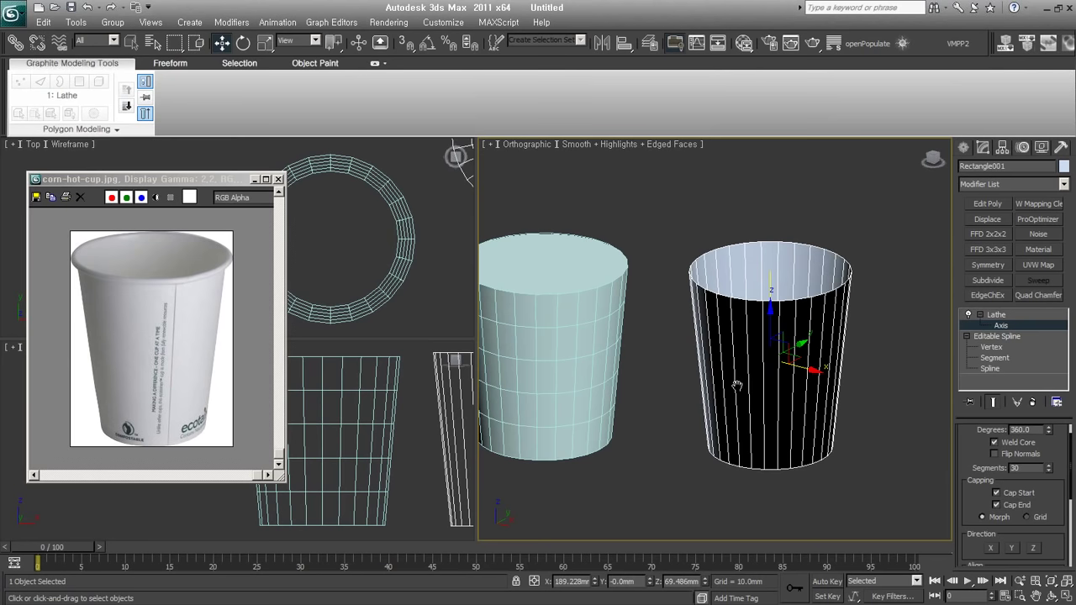
left_click(1013, 316)
- Delete the lathed cup and select the Cone001 cup instead
middle_click_drag(789, 366, 793, 368)
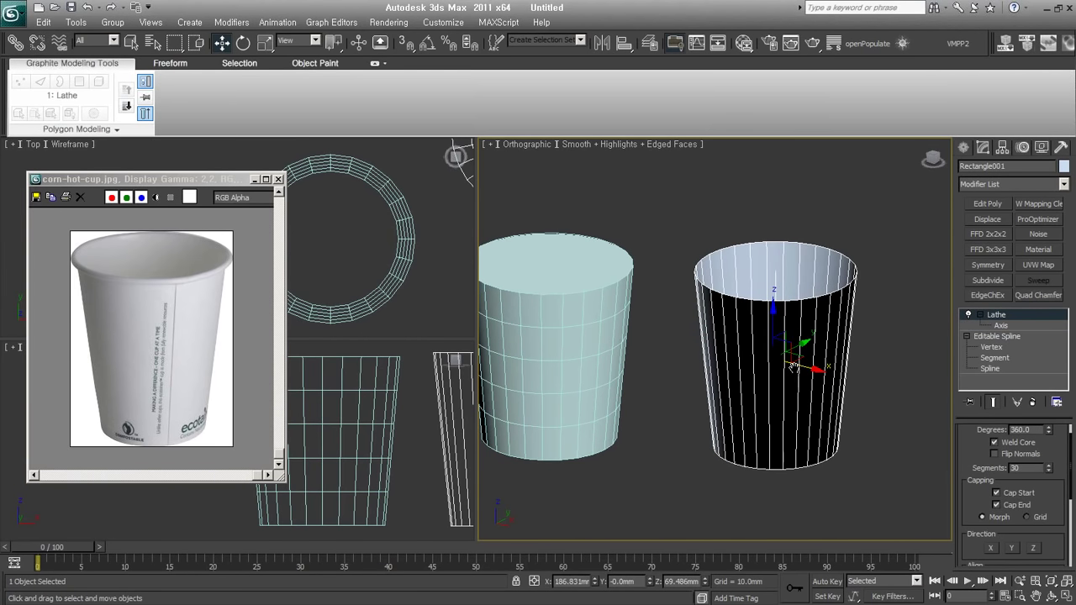
key("Delete")
left_click(583, 384)
- Set Cone001's Radius 1 to 44.128mm and Height Segments to 1
middle_click_drag(583, 384, 759, 389)
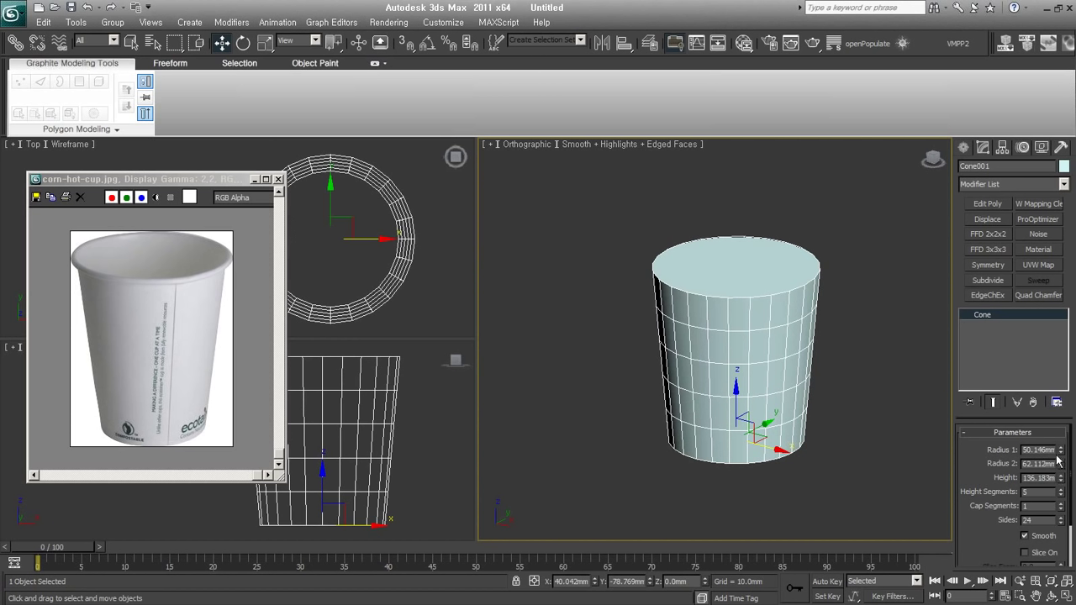
left_click_drag(1062, 452, 1062, 454)
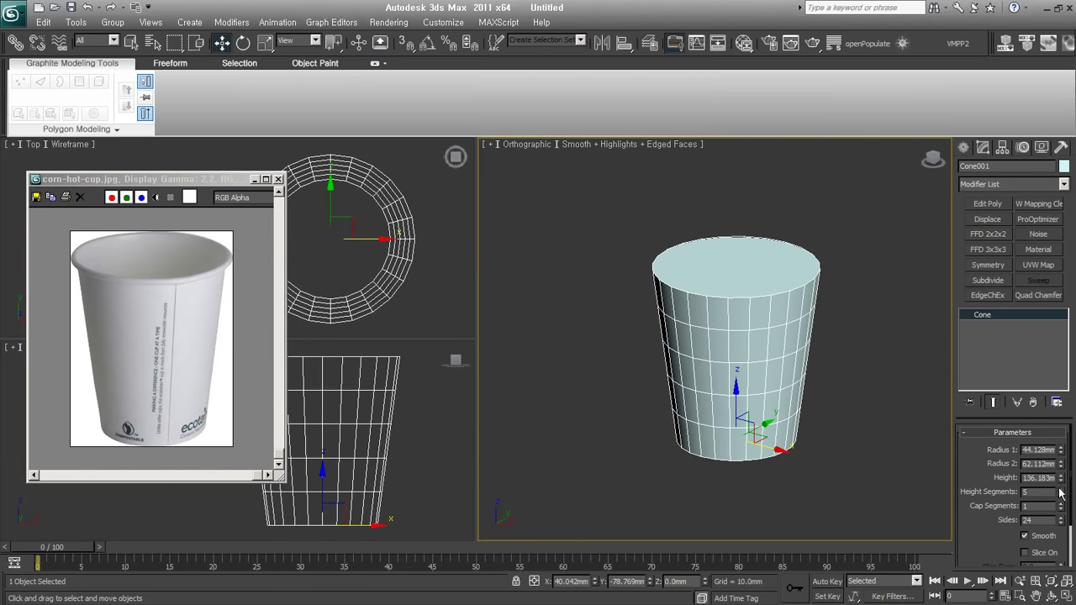
left_click_drag(1061, 493, 1065, 494)
middle_click_drag(663, 382, 668, 396, "alt")
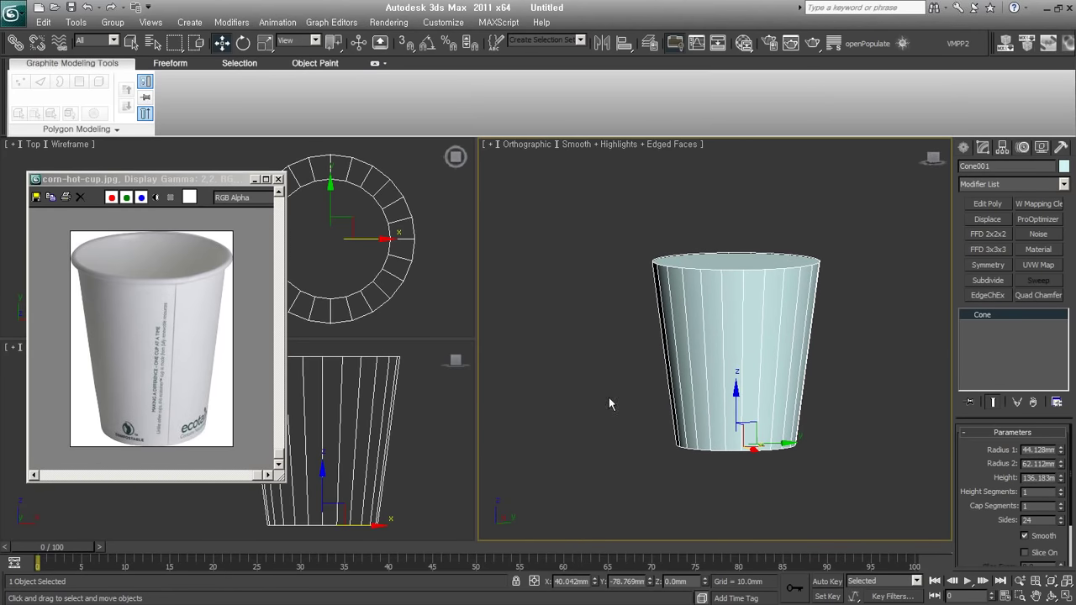
middle_click_drag(609, 398, 767, 411, "alt")
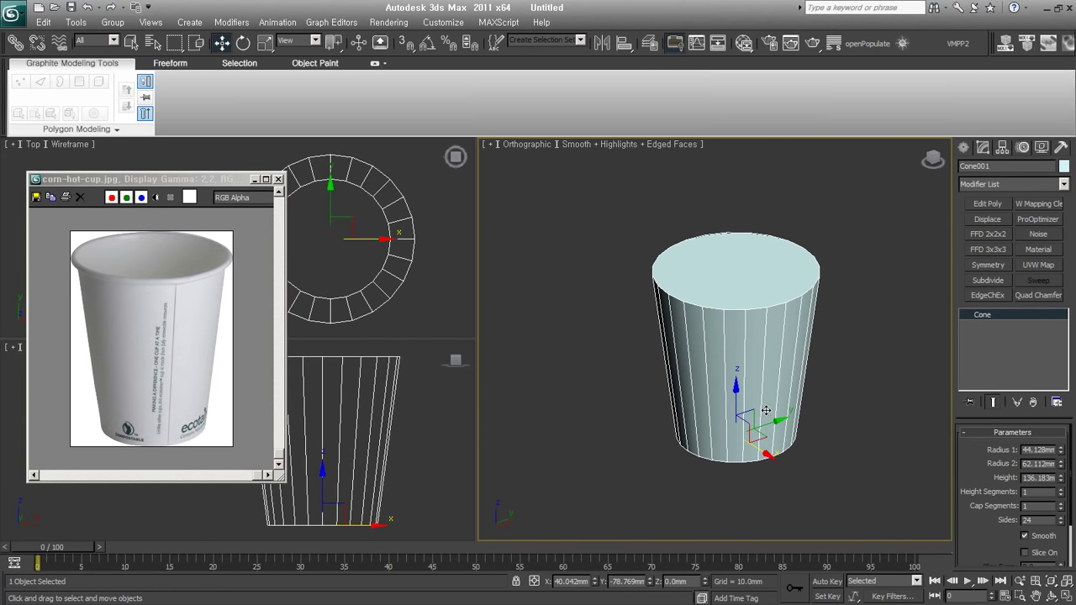
- Delete the cone's top polygon to leave the cup open
left_click(1026, 447)
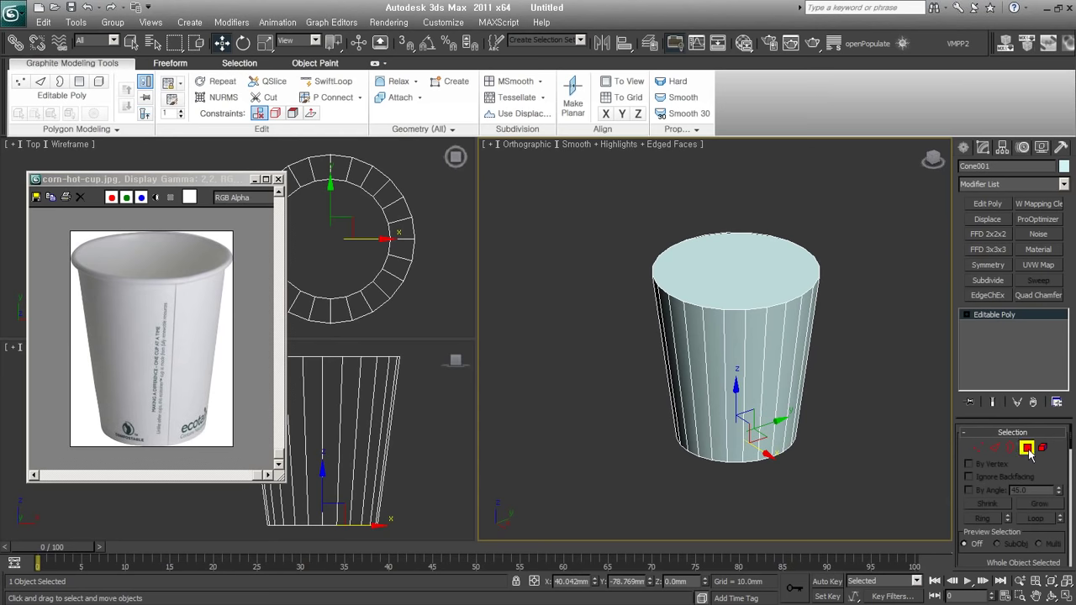
left_click(757, 272)
key("Delete")
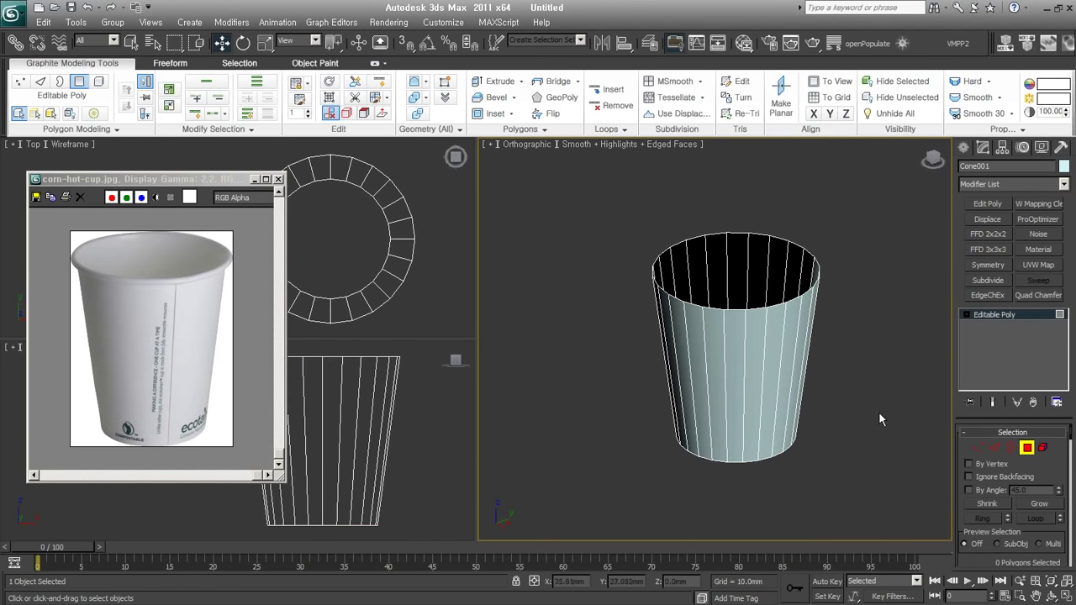
mouse_move(813, 431)
middle_mouse_down("alt")
mouse_move(809, 473)
mouse_move(749, 259)
middle_mouse_up("alt")
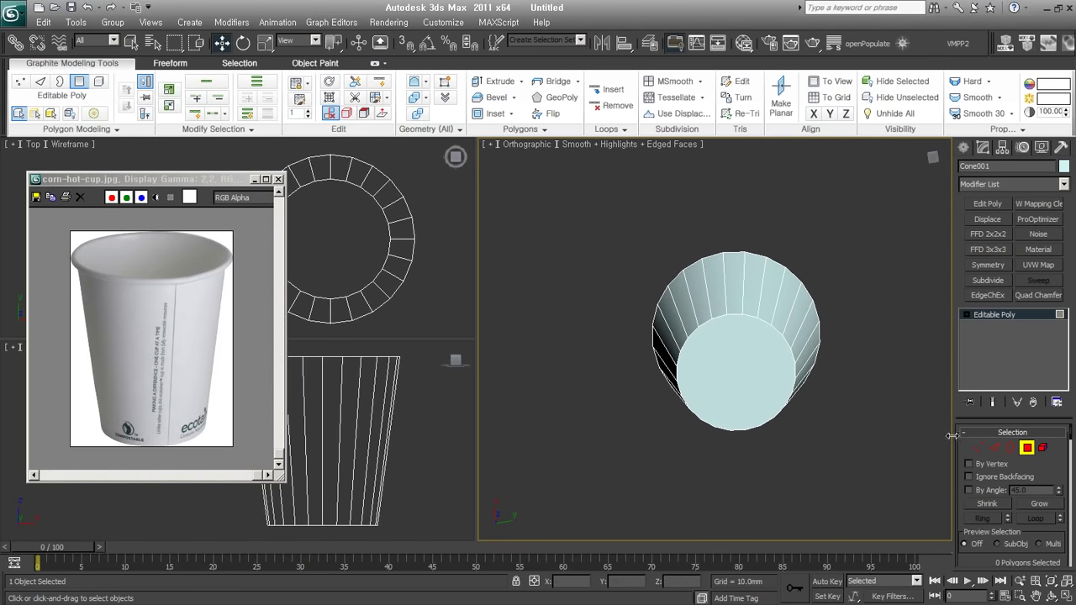
- Inset the bottom face and collapse the inset face to a single centre point
left_click(767, 359)
right_click(767, 359)
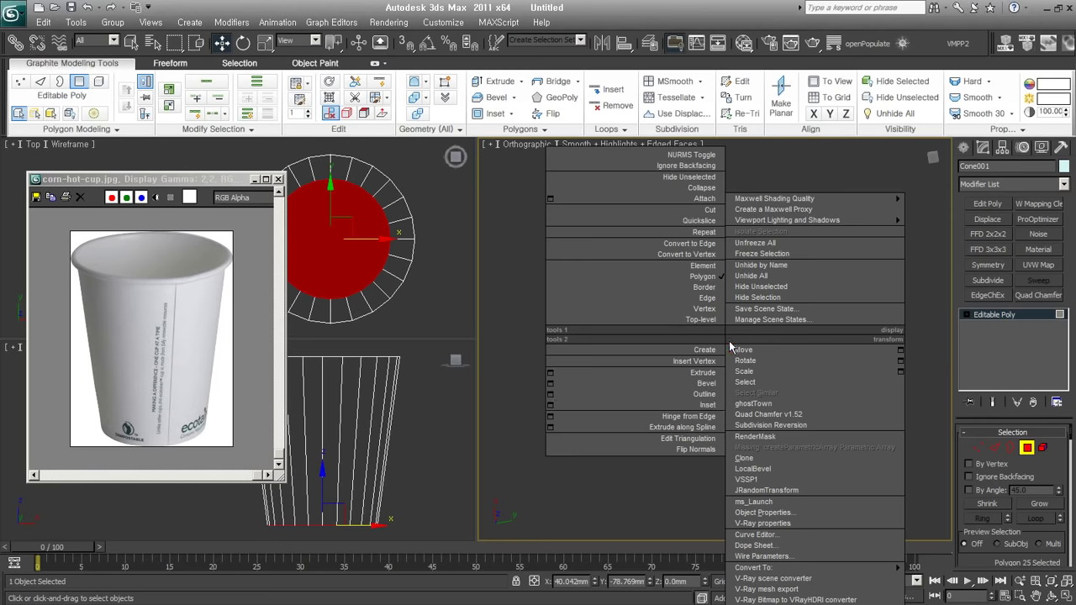
left_click(721, 413)
left_click_drag(758, 352, 744, 395)
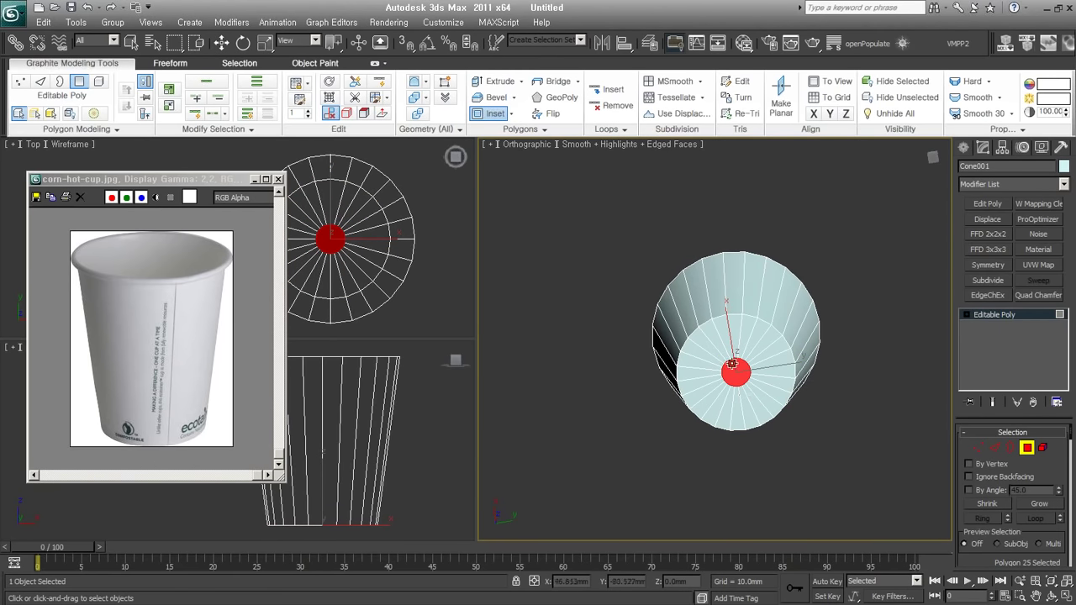
left_click_drag(974, 555, 970, 269)
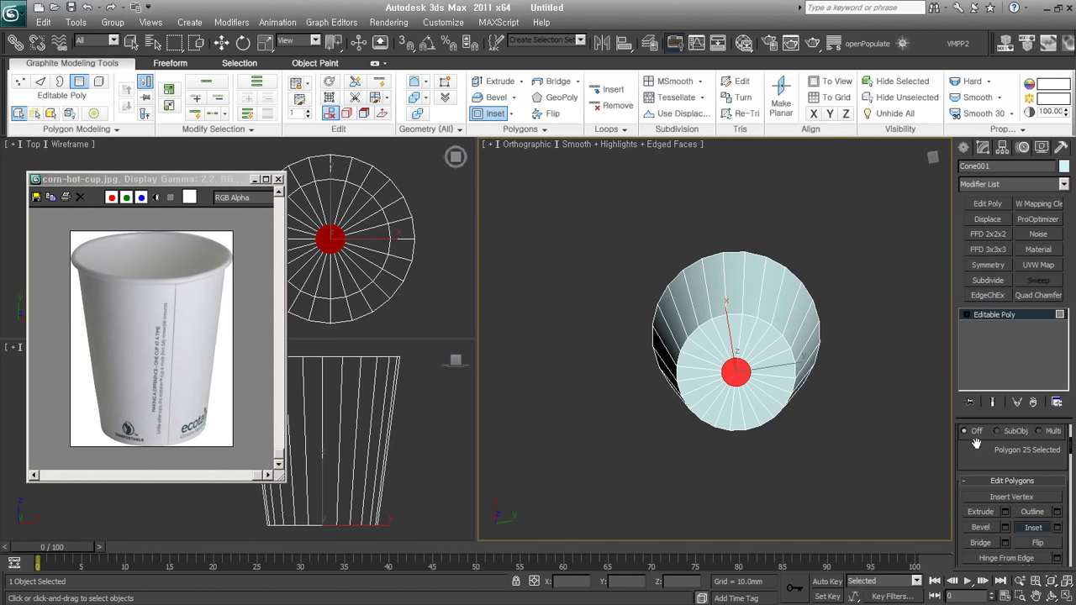
scroll(970, 269, "down", 2)
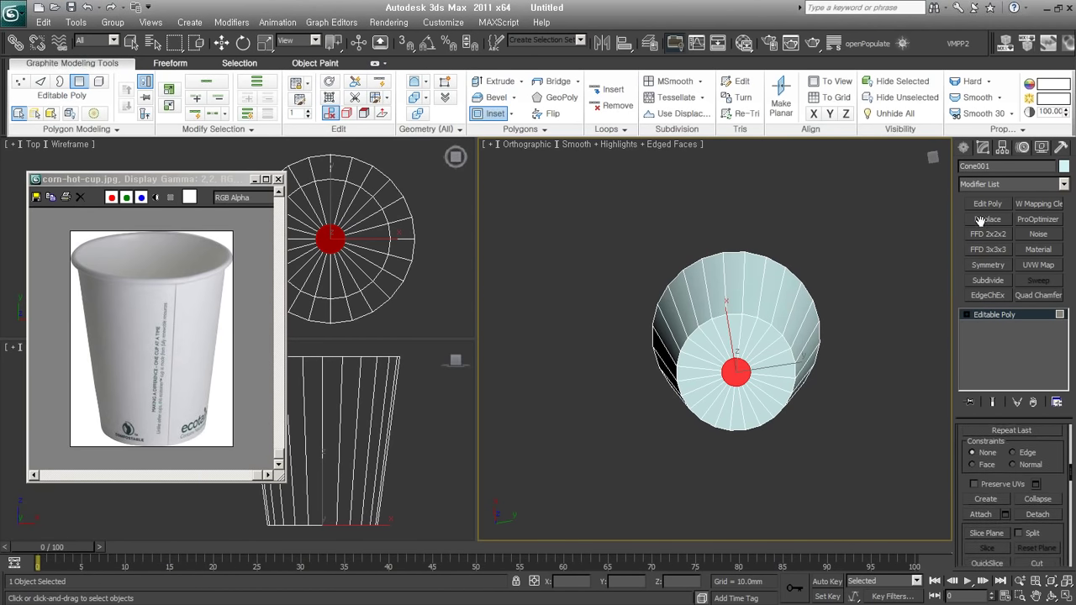
left_click(1048, 503)
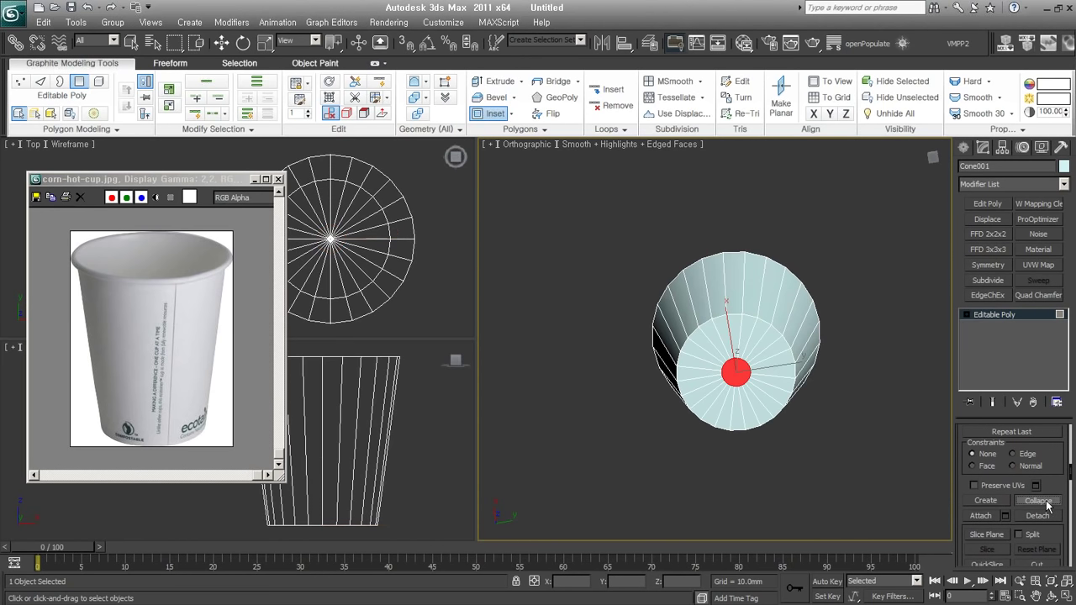
mouse_move(780, 348)
middle_mouse_down("alt")
mouse_move(737, 418)
mouse_move(776, 464)
middle_mouse_up("alt")
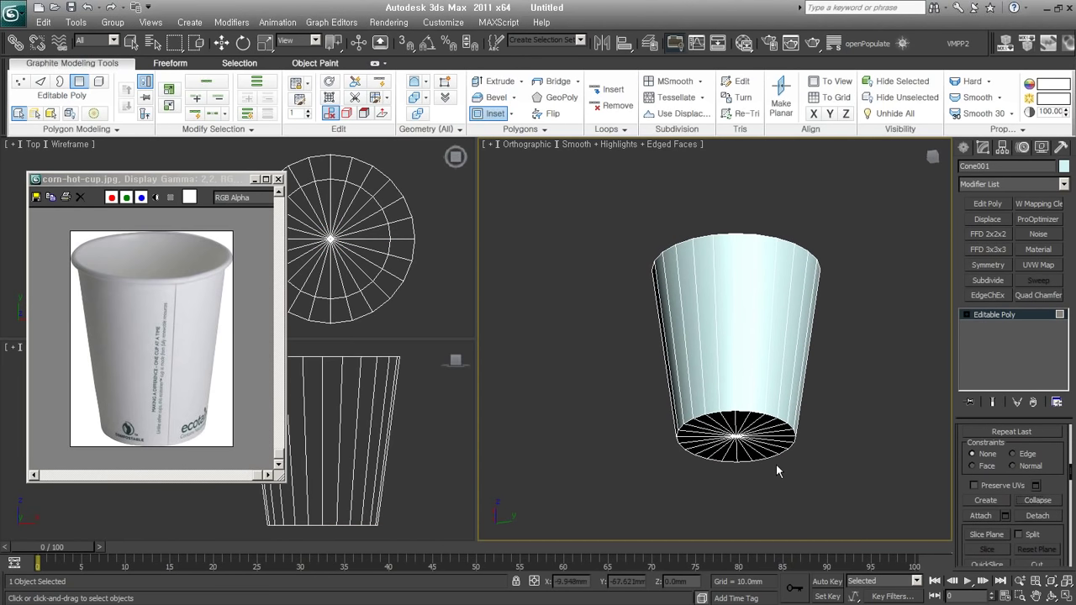
mouse_move(841, 244)
middle_mouse_down("alt")
mouse_move(809, 375)
mouse_move(794, 381)
middle_mouse_up("alt")
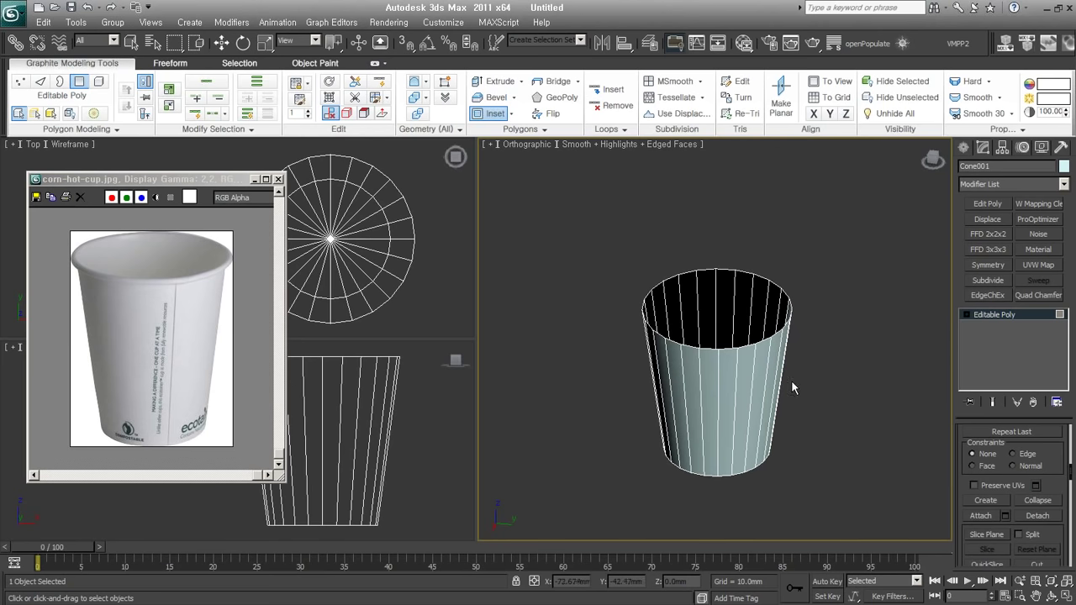
- Loop-select the cup's top rim edges and switch to Border level
left_click(1008, 316)
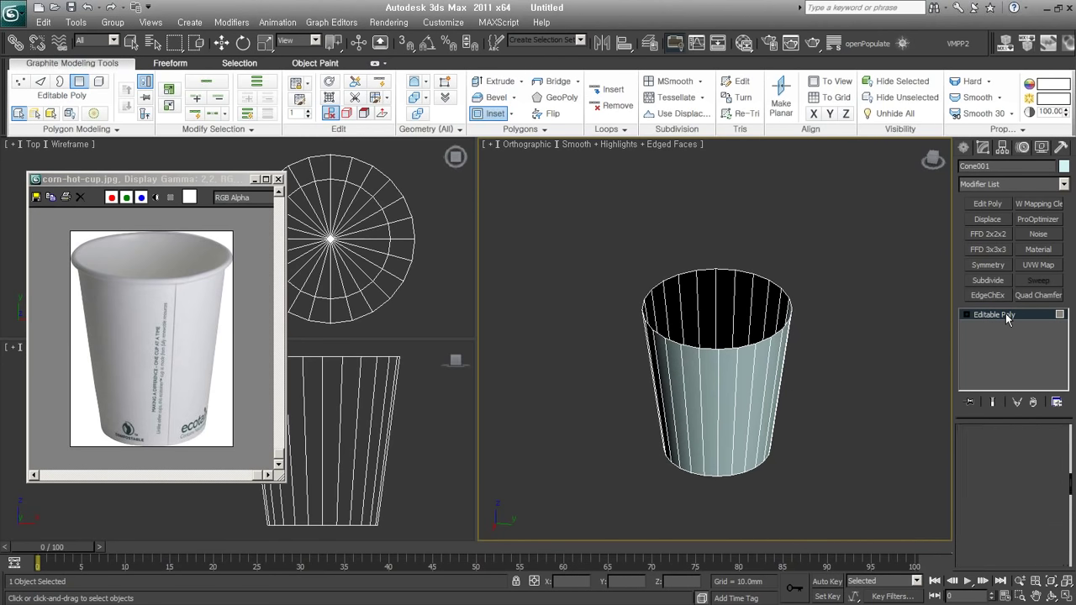
left_click(966, 314)
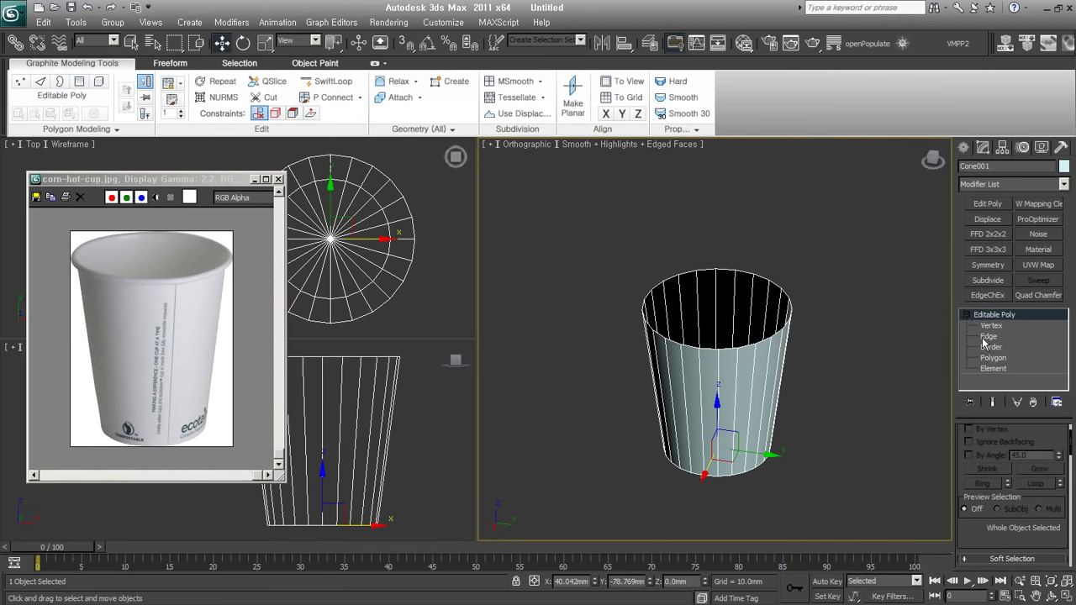
left_click(986, 336)
left_click(792, 324)
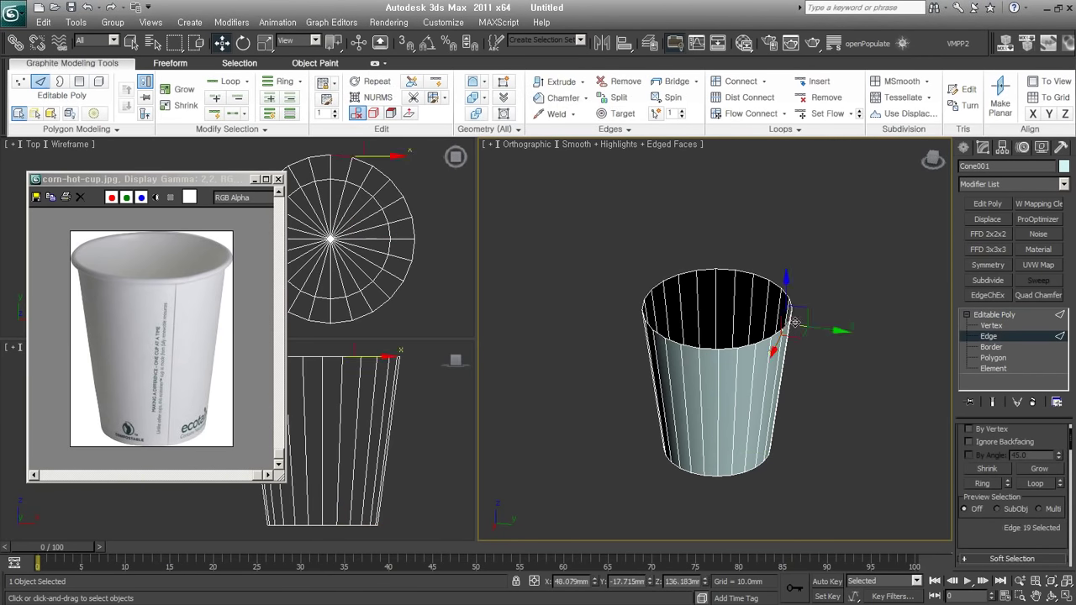
double_click(797, 325)
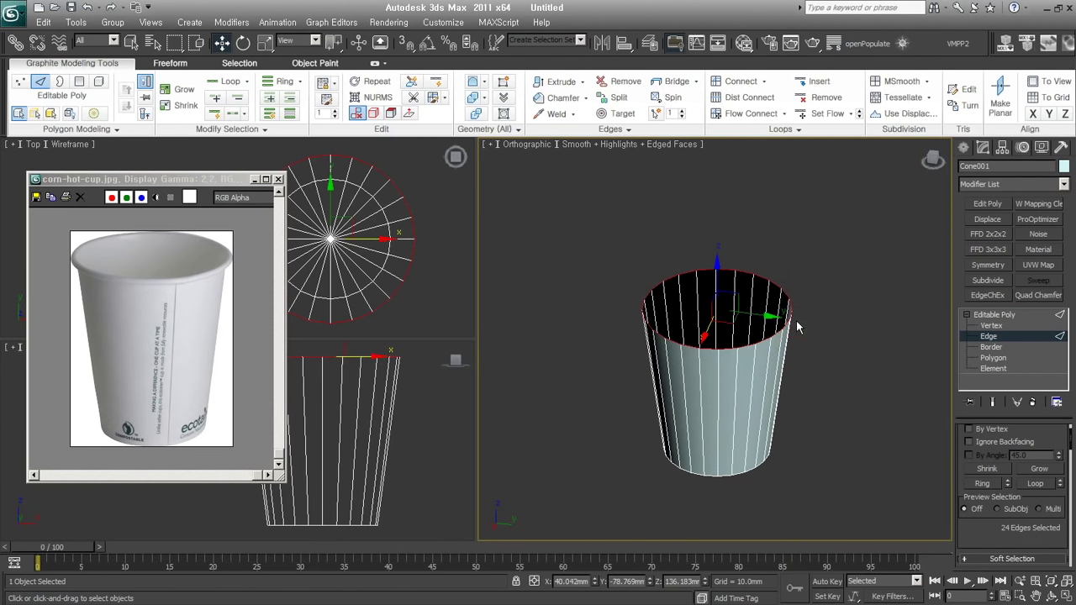
left_click(990, 347)
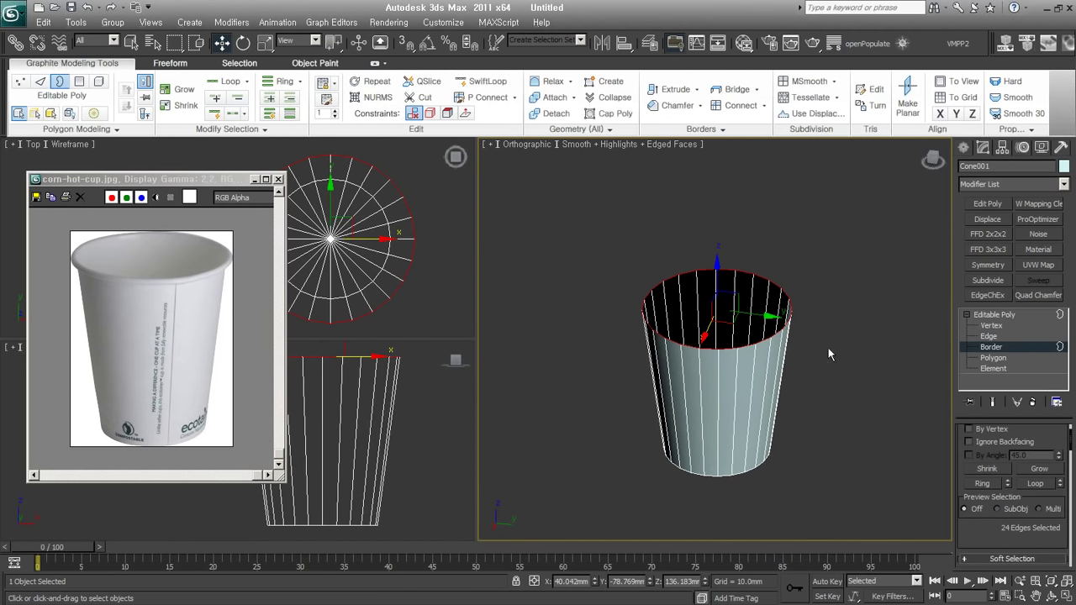
- Raise the rim border slightly and scale it up to 105%
left_click(833, 355)
left_click(771, 335)
middle_click_drag(376, 405, 371, 449)
scroll(350, 415, "up", 2)
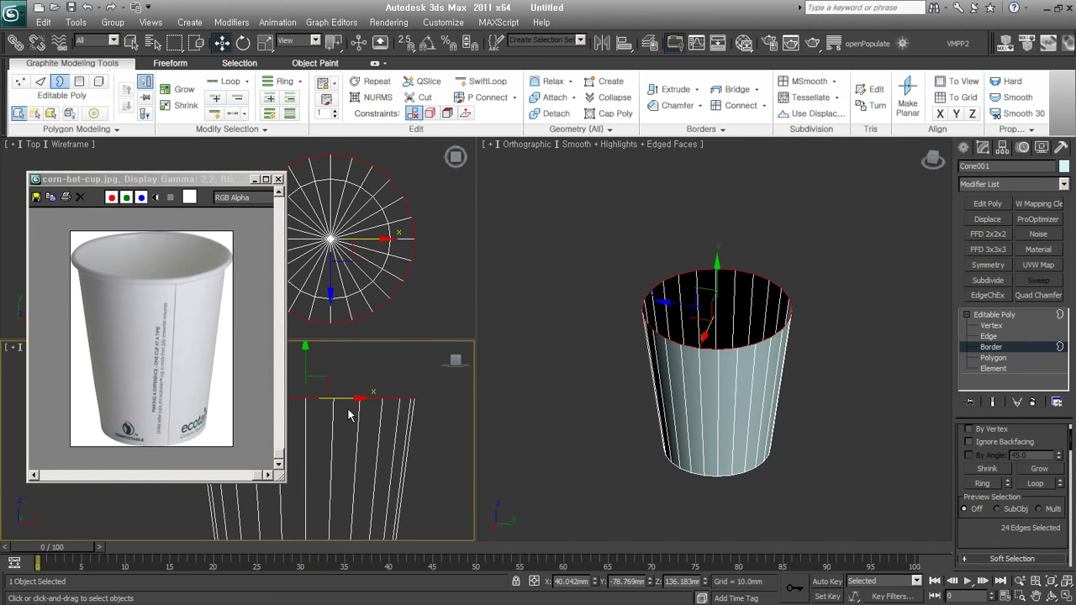
right_click(726, 292)
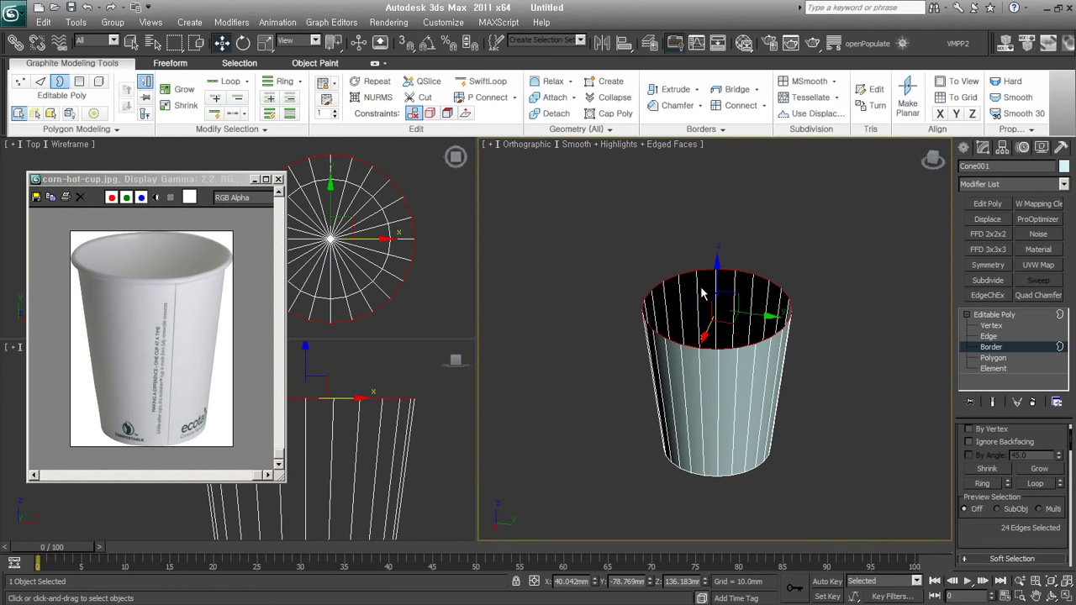
left_click_drag(715, 289, 716, 286)
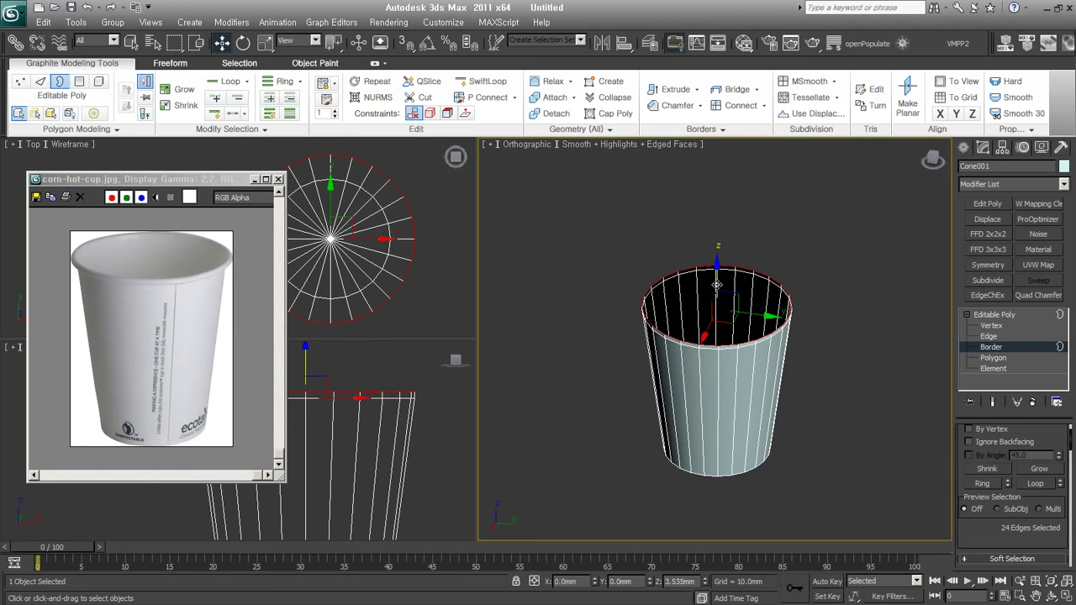
right_click(716, 286)
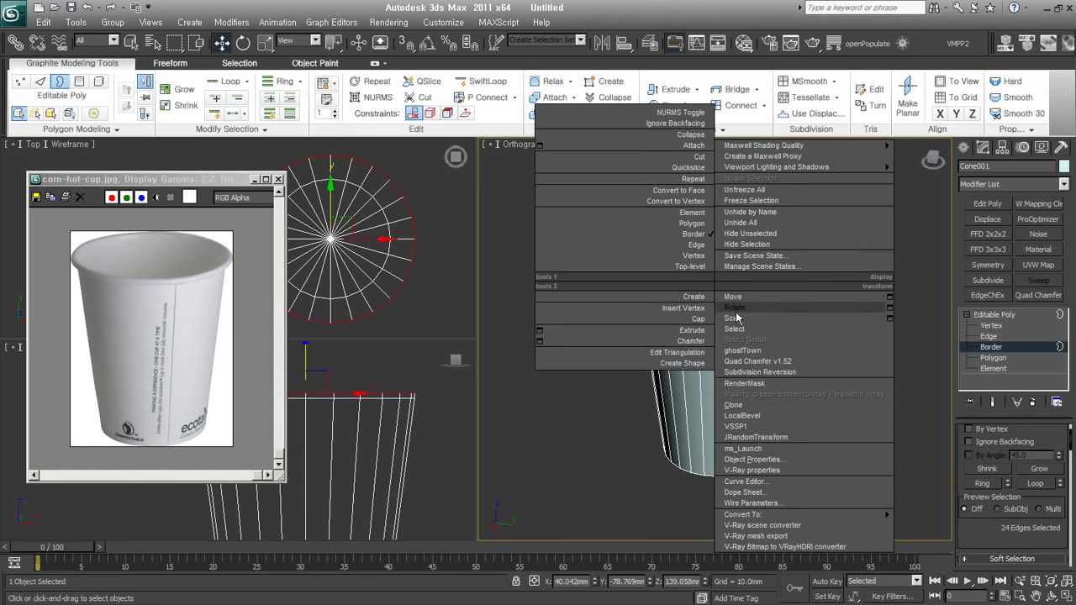
left_click(729, 313)
left_click_drag(723, 299, 728, 300)
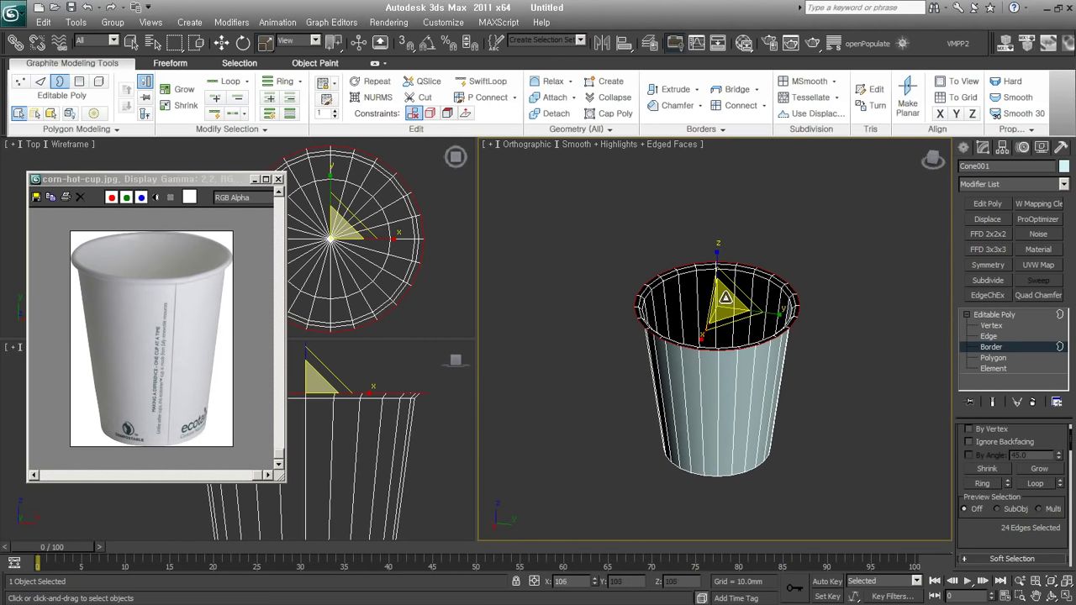
- Nudge the rim border along Z and shrink it slightly in the horizontal plane
right_click(728, 301)
left_click(740, 308)
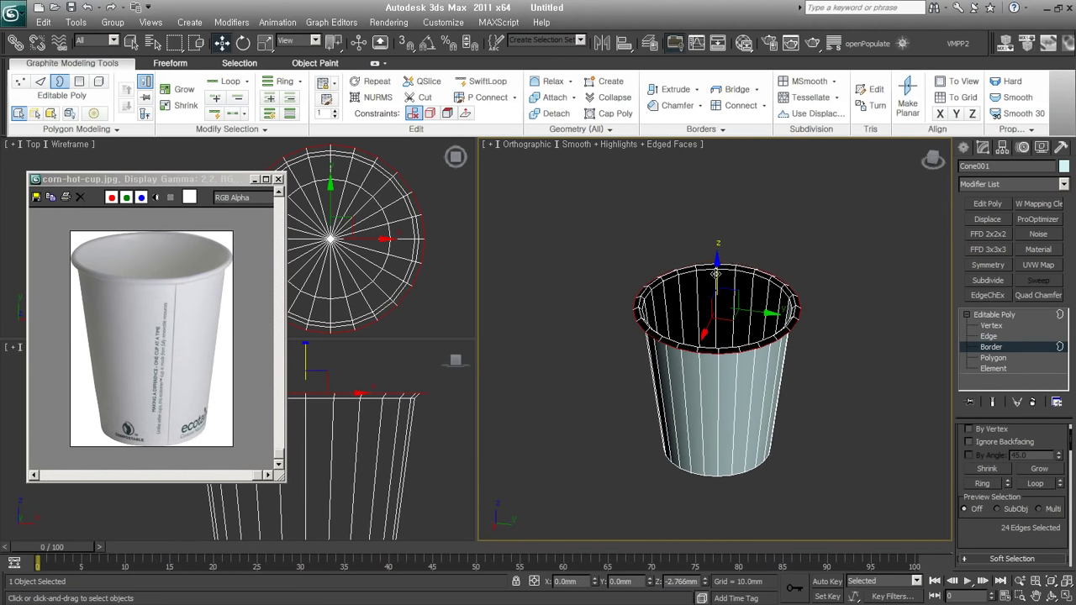
left_click_drag(715, 276, 715, 292)
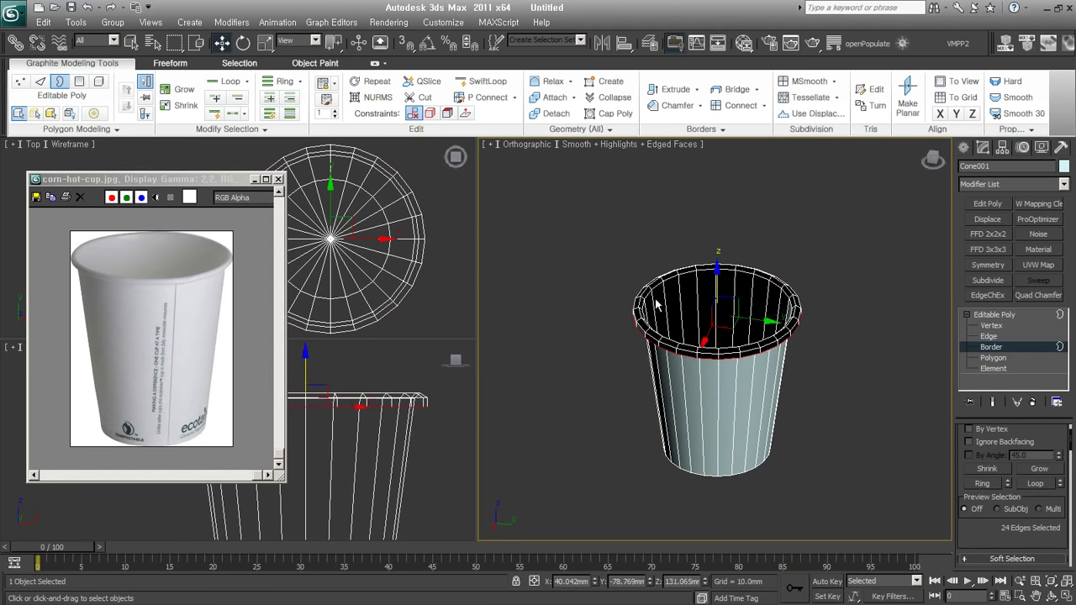
right_click(715, 291)
left_click(761, 284)
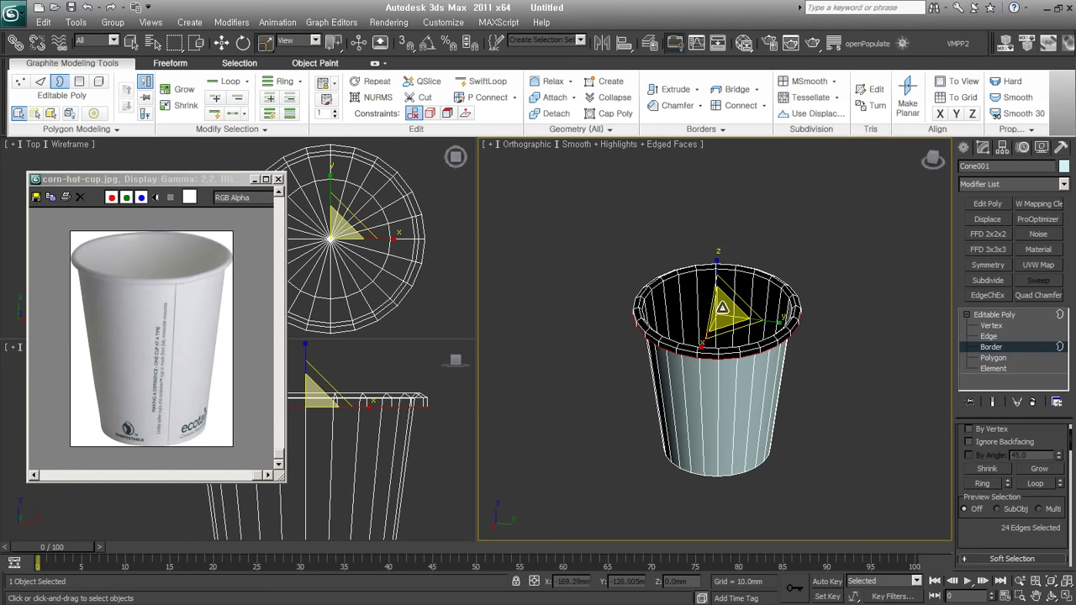
left_click_drag(724, 313, 722, 313)
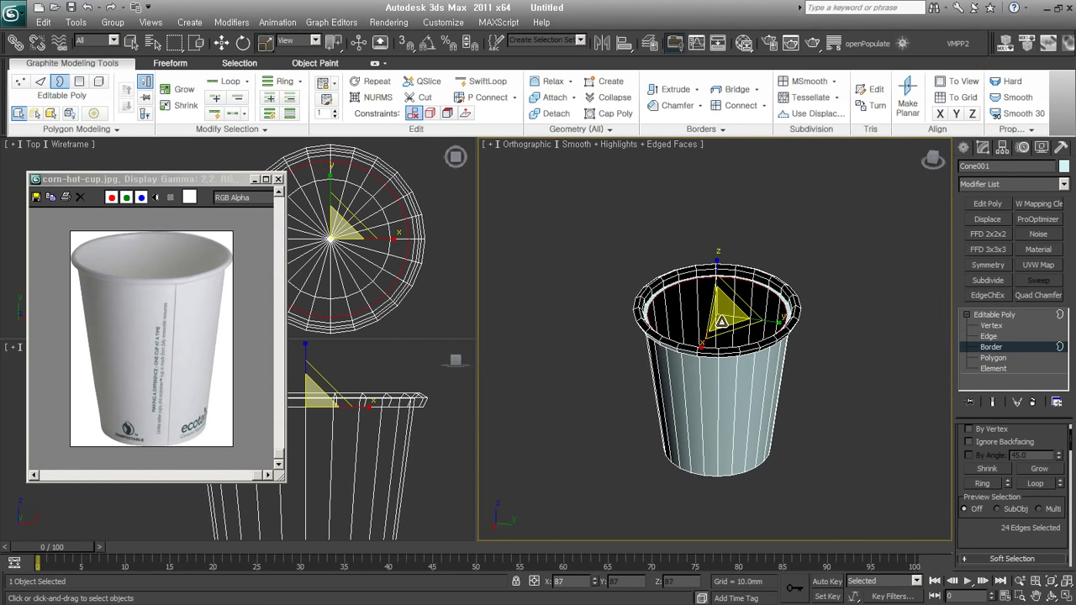
left_click_drag(722, 313, 722, 319)
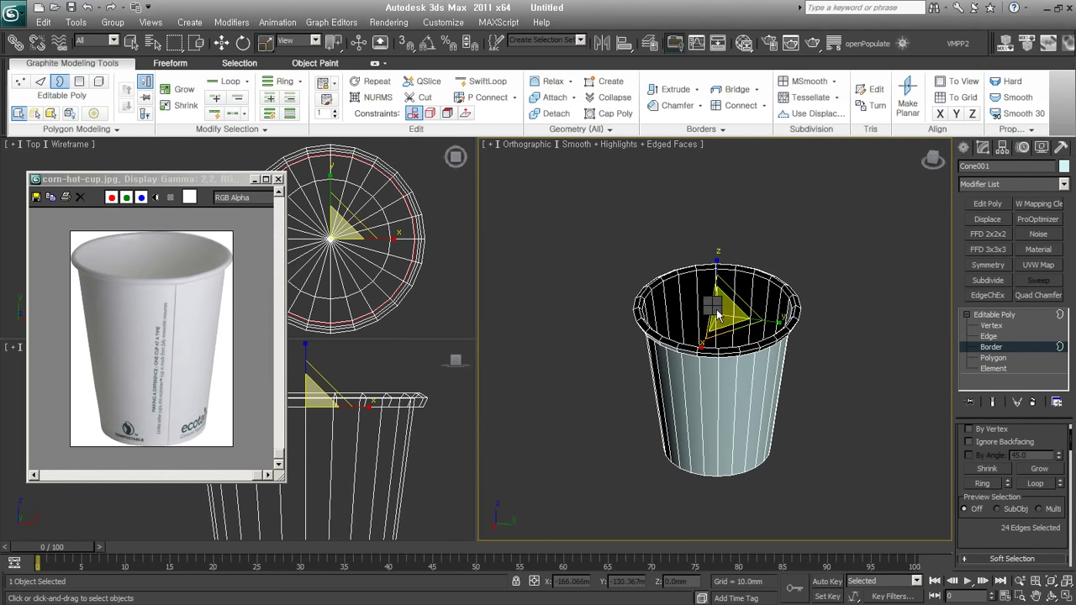
- Shift-drag the rim border outward to extrude a flared lip, then deselect it
key("w")
mouse_move(715, 293)
left_mouse_down("shift")
mouse_move(705, 303)
mouse_move(715, 292)
left_mouse_up("shift")
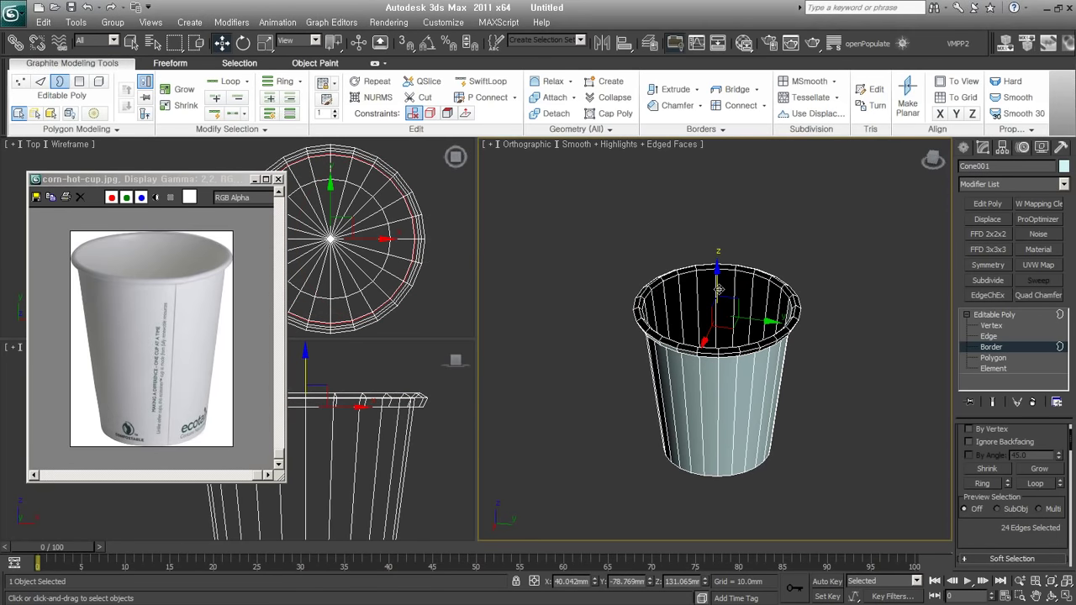
left_click(825, 429)
middle_click_drag(825, 429, 832, 370, "alt")
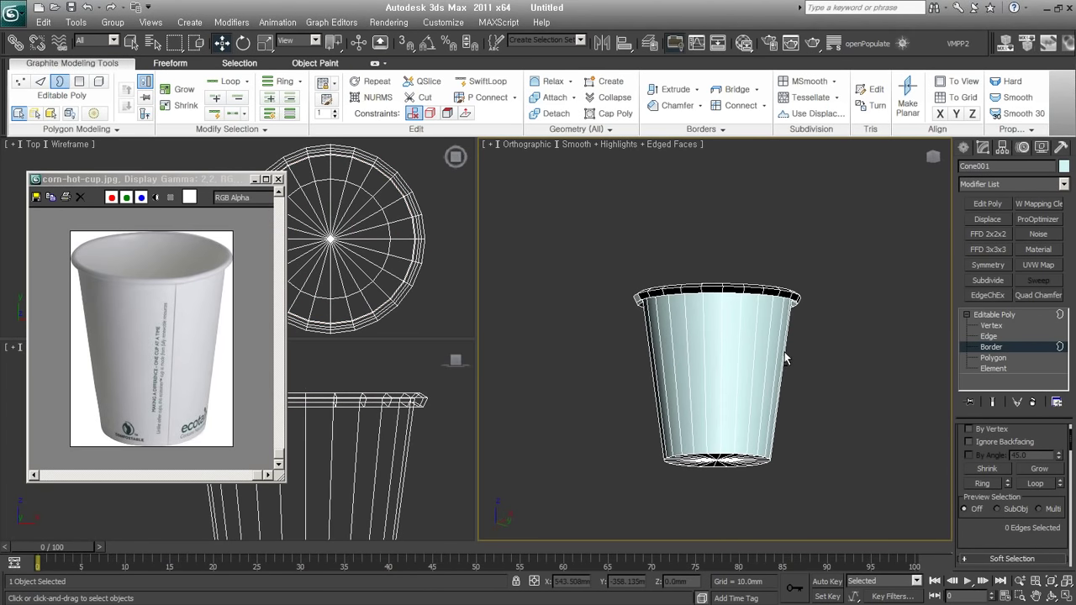
- Select the cup's bottom ring of 25 vertices and move them down along Z
left_click(1023, 347)
left_click(991, 325)
scroll(709, 333, "down", 2)
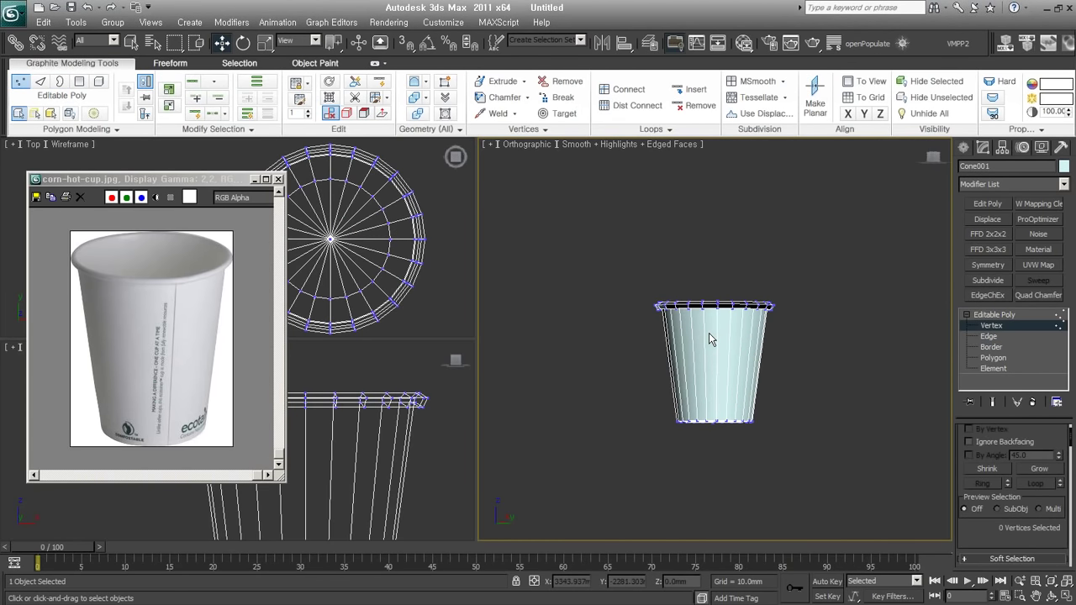
left_click_drag(922, 477, 639, 396)
left_click_drag(715, 390, 714, 416)
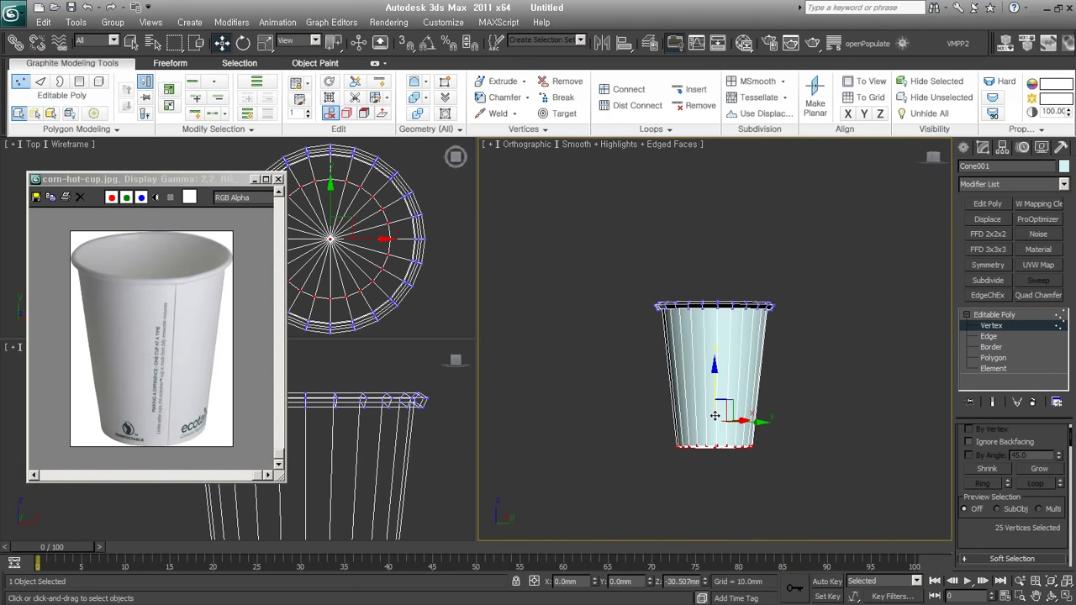
left_click(991, 326)
- Inspect the lengthened cup from above and return to object level
mouse_move(620, 370)
middle_mouse_down("alt")
mouse_move(621, 405)
mouse_move(776, 378)
middle_mouse_up("alt")
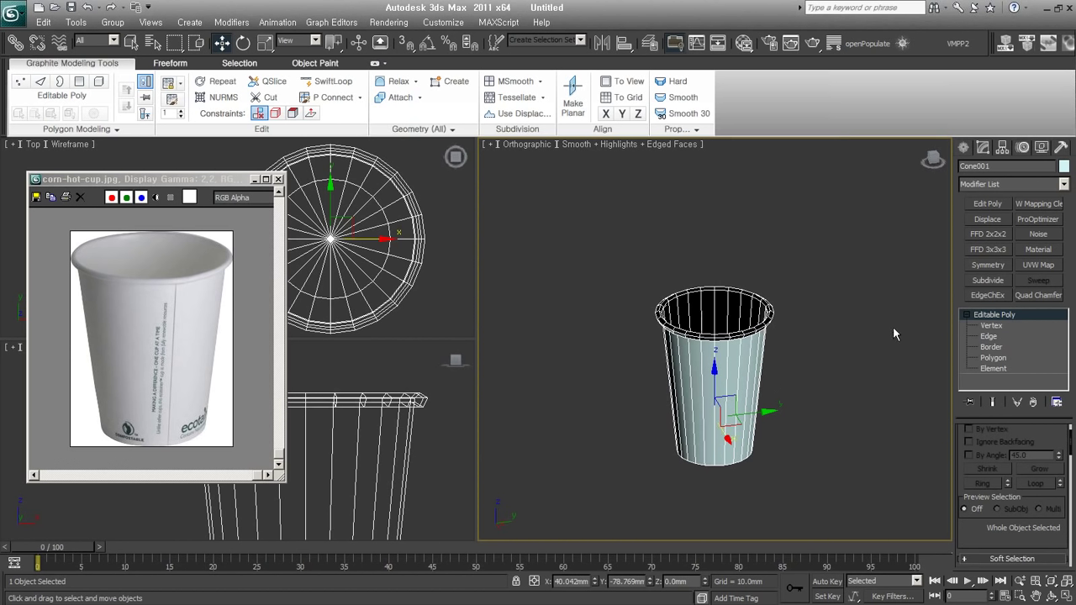
middle_click_drag(894, 334, 826, 403, "alt")
left_click(997, 327)
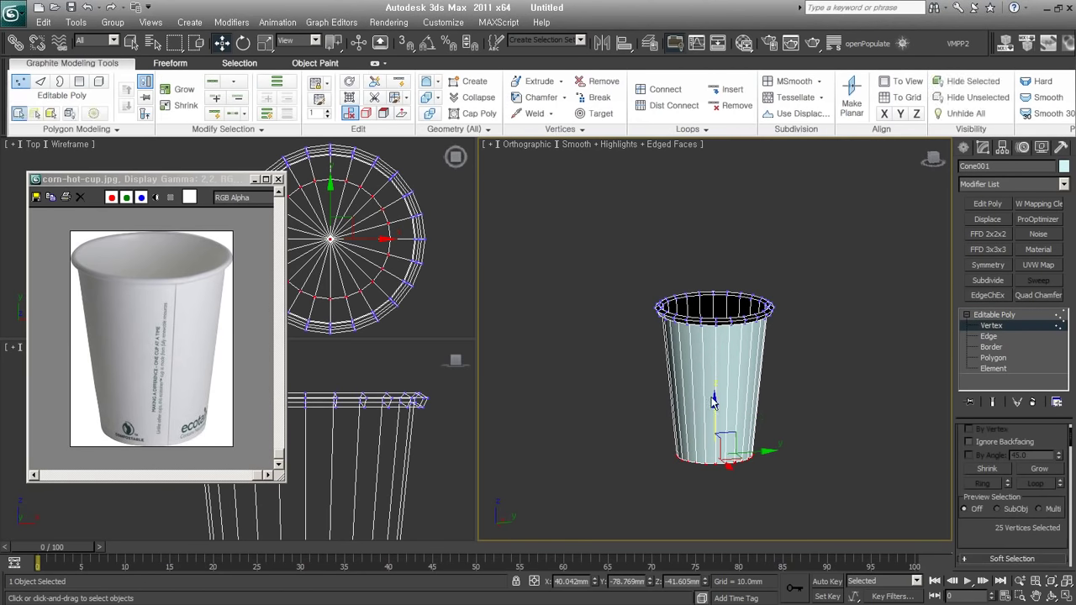
left_click(1009, 327)
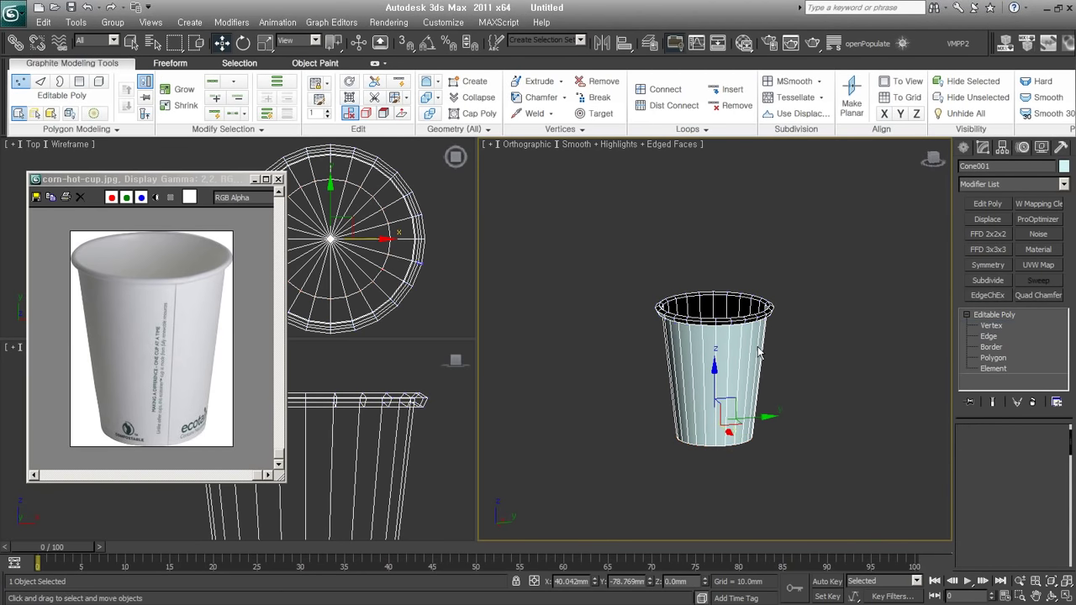
scroll(731, 379, "up", 2)
scroll(748, 329, "up", 2)
scroll(749, 329, "down", 2)
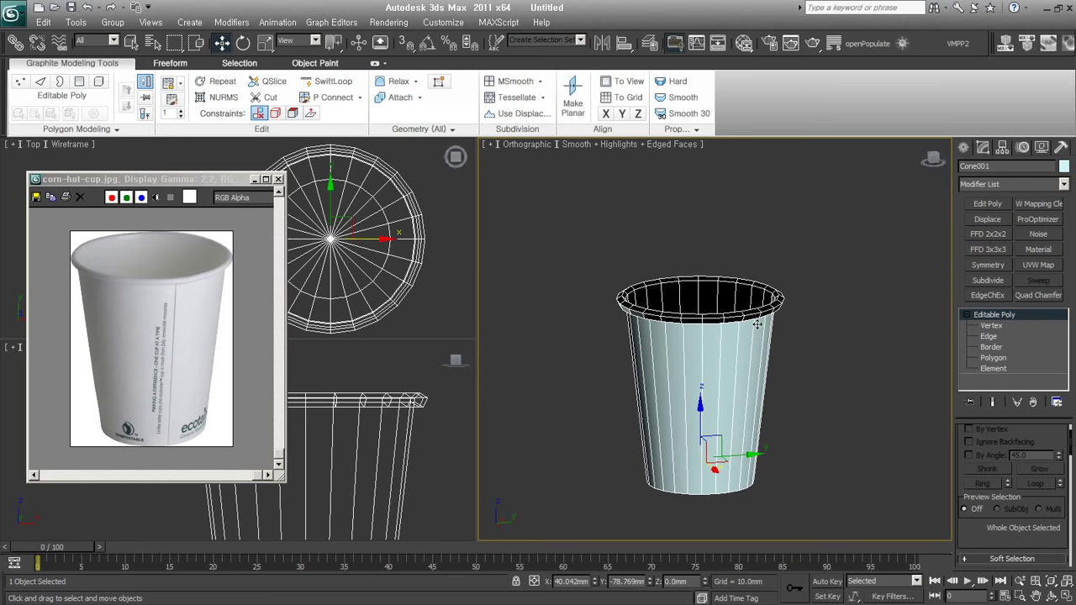
scroll(757, 323, "up", 2)
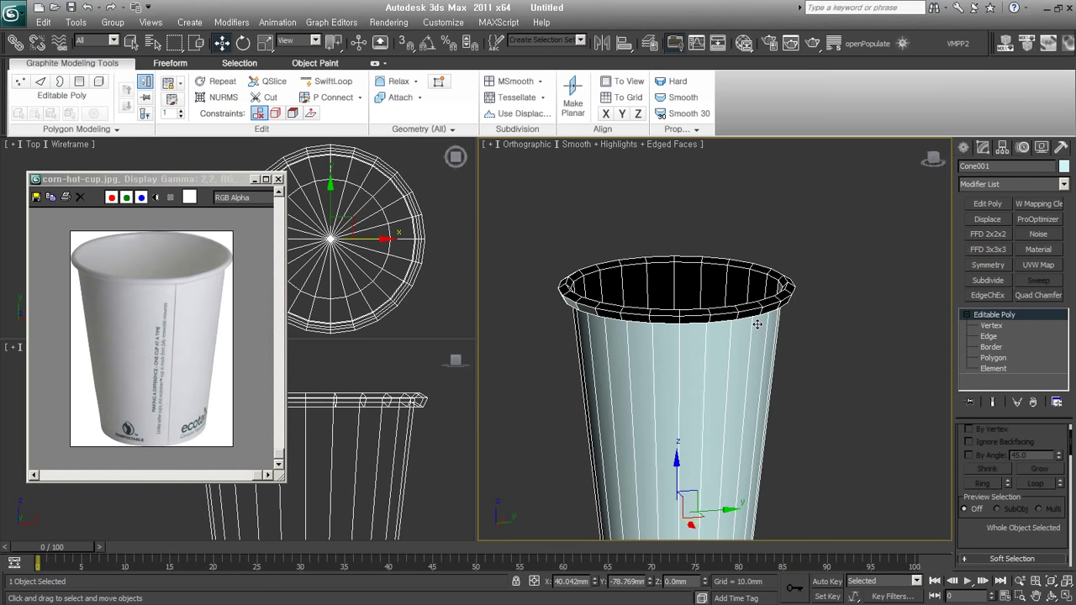
- Add a Shell modifier to Cone001 from the Modifier List
left_click(1009, 179)
scroll(1005, 294, "down", 2)
scroll(1001, 320, "down", 2)
scroll(1001, 320, "down", 6)
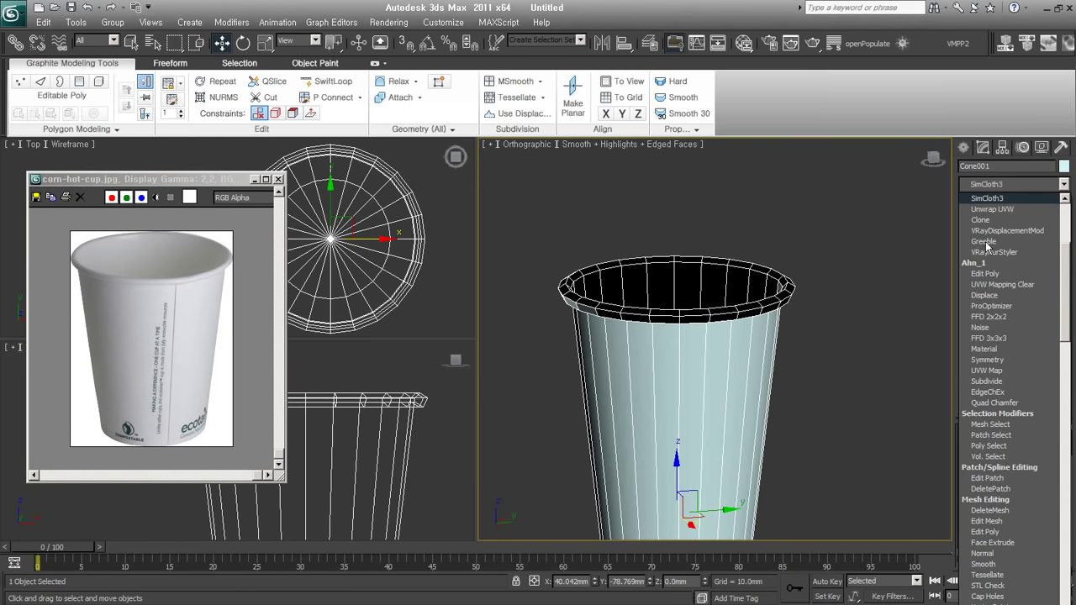
scroll(1005, 239, "down", 5)
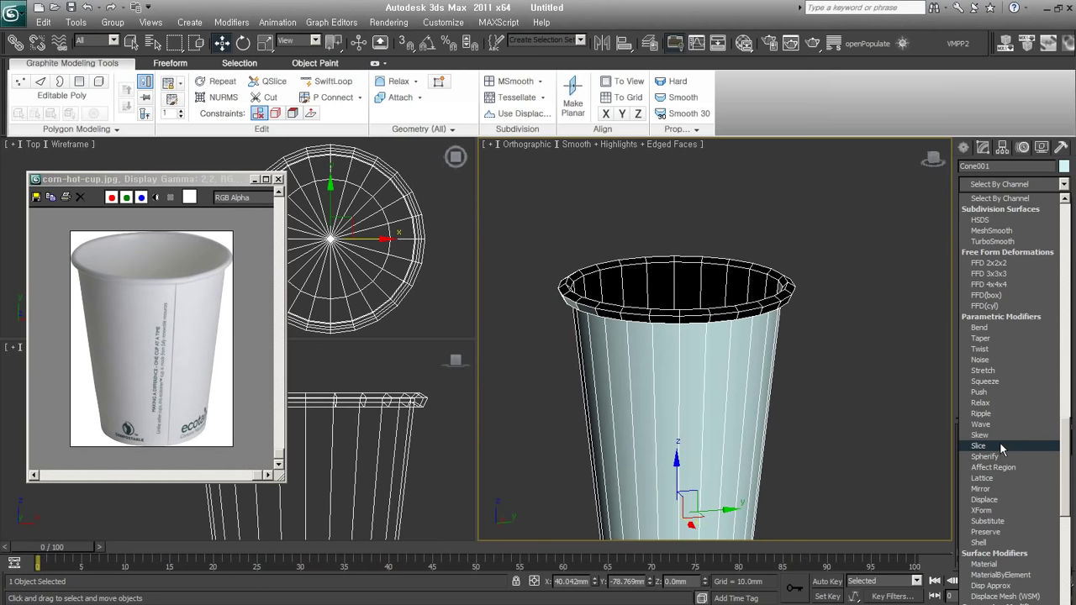
scroll(1001, 449, "down", 10)
type("Shell")
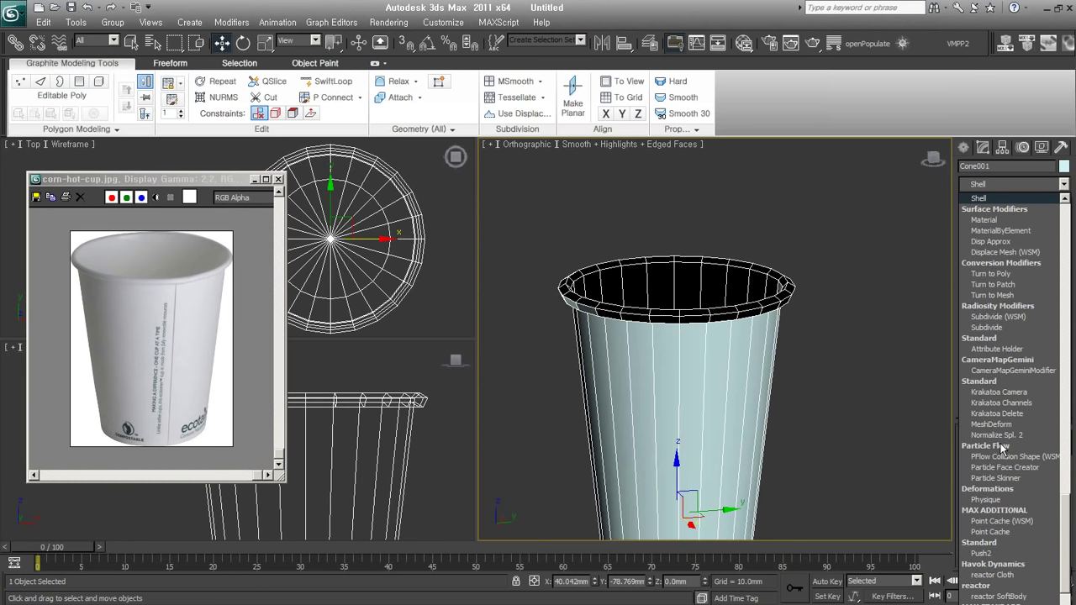
key("Return")
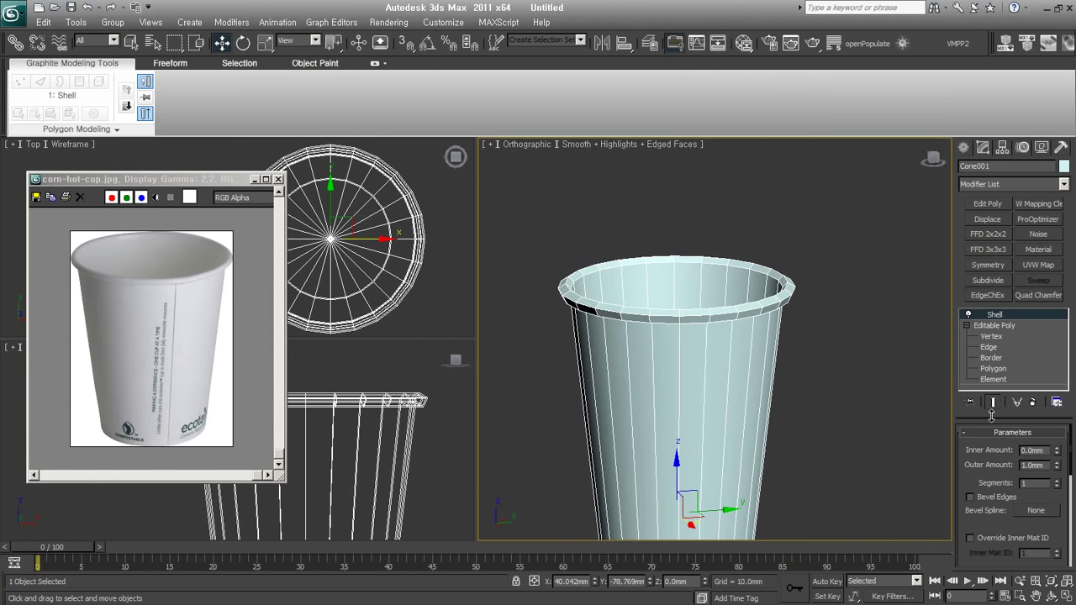
- Set the Shell's Outer Amount to 0.0mm and Inner Amount to a thin 0.22mm
left_click_drag(993, 414, 992, 388)
right_click(1058, 443)
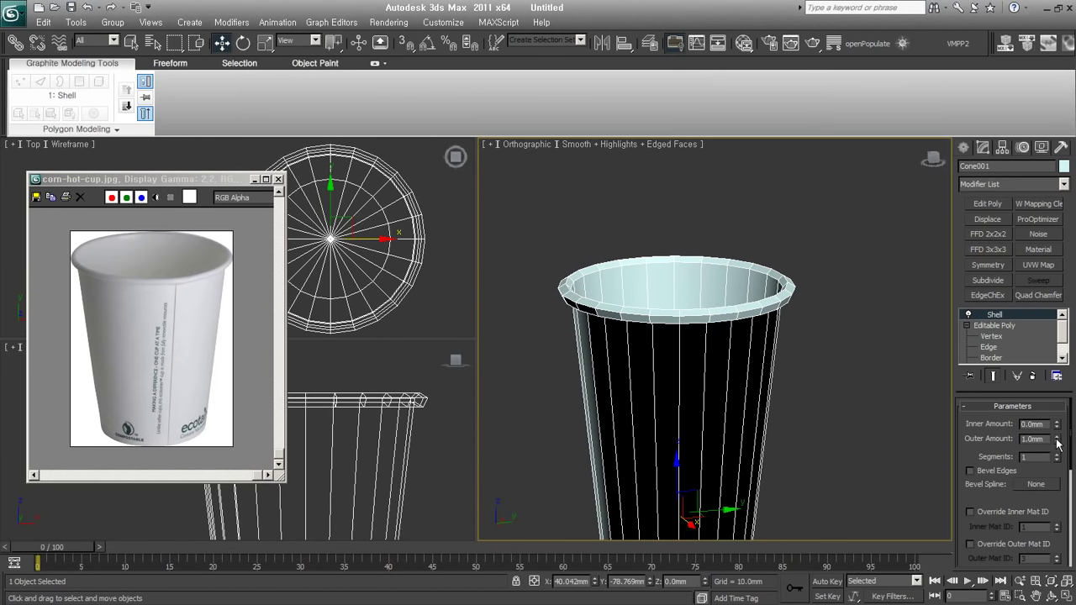
left_click_drag(1059, 443, 1034, 458)
left_click_drag(1057, 427, 1022, 436)
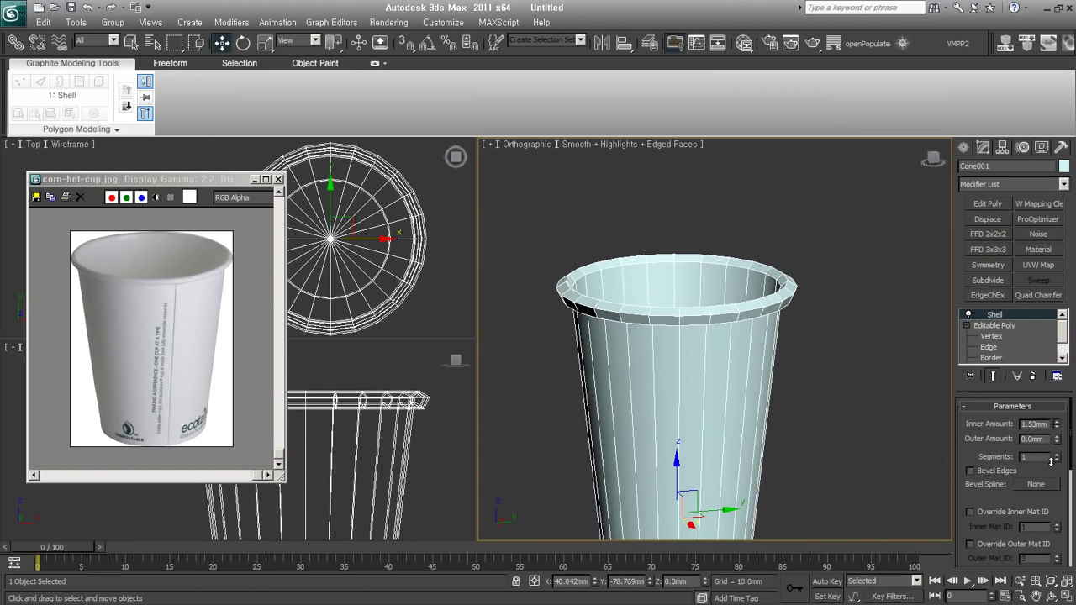
mouse_move(1057, 425)
left_mouse_down()
mouse_move(1063, 439)
mouse_move(1058, 421)
left_mouse_up()
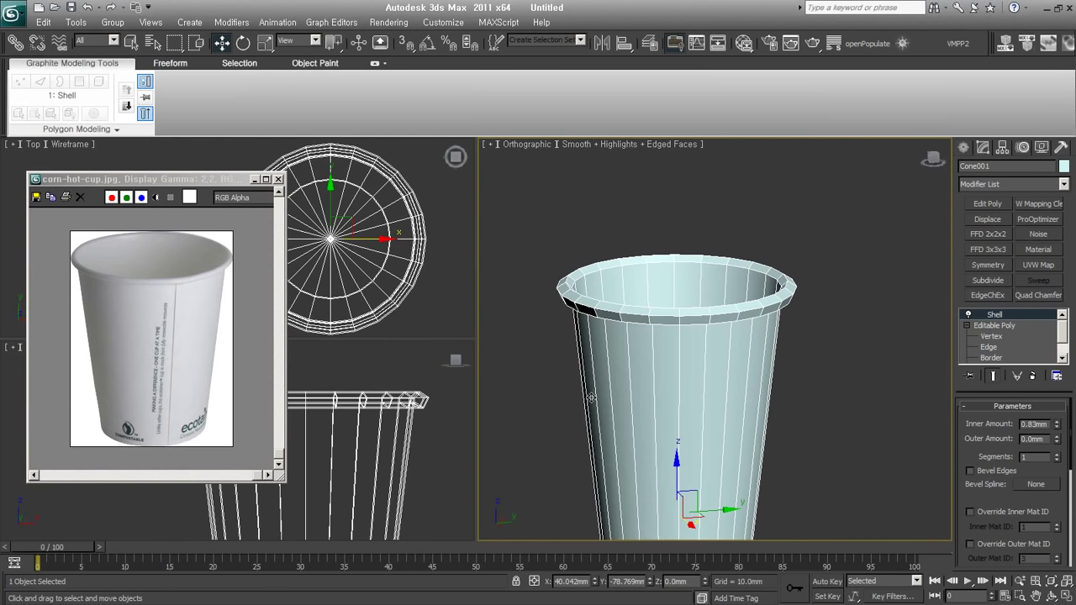
middle_click_drag(432, 401, 406, 438, "alt")
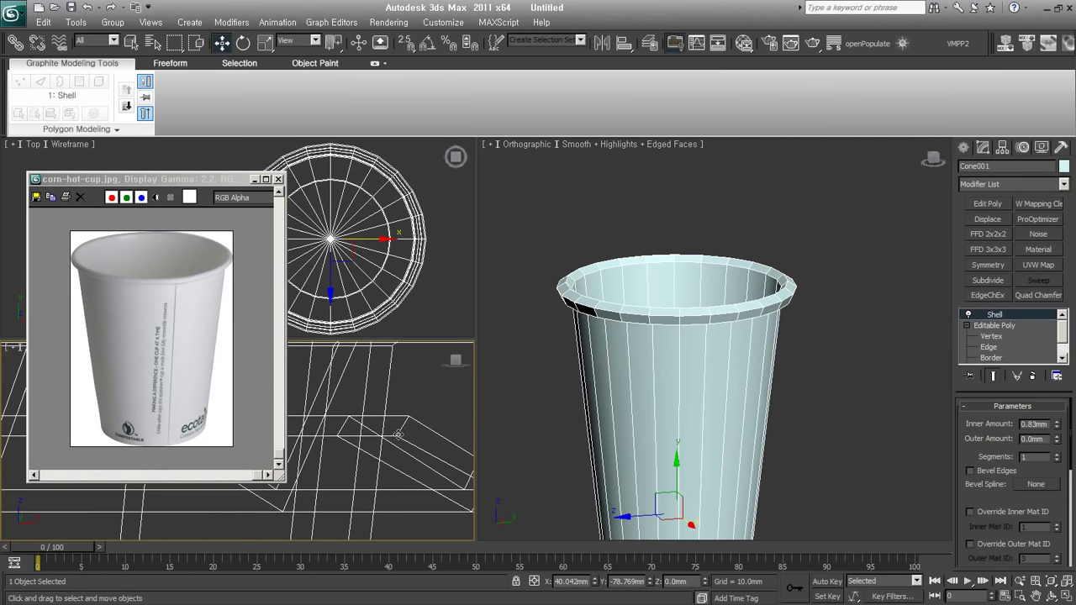
left_click(1059, 455)
left_click_drag(1058, 426, 1053, 484)
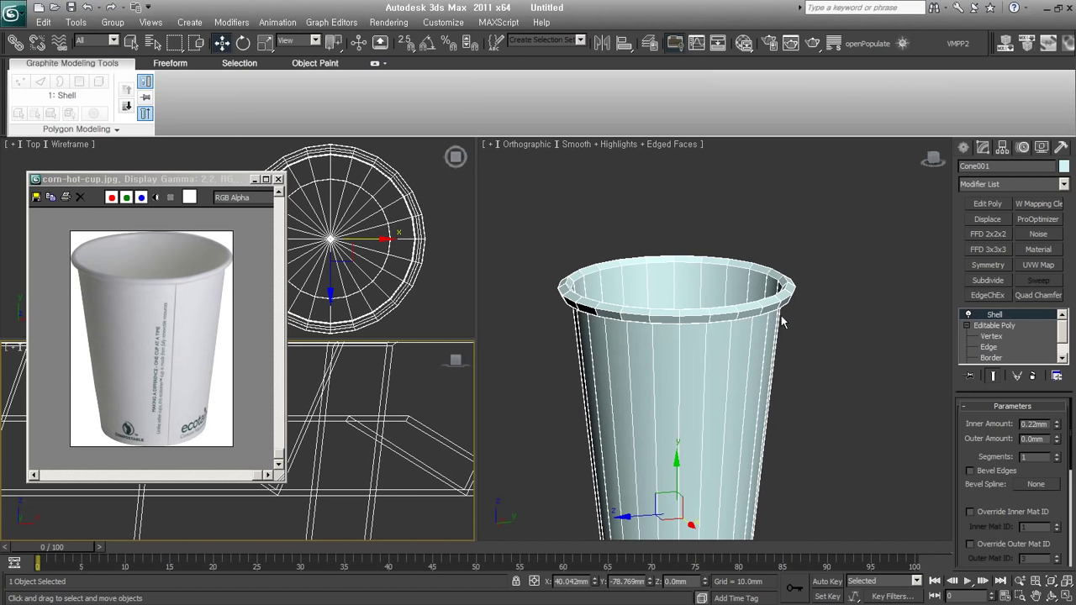
- Remove the TurboSmooth and Shell modifiers, then reapply TurboSmooth directly on the Editable Poly
key("ctrl+t")
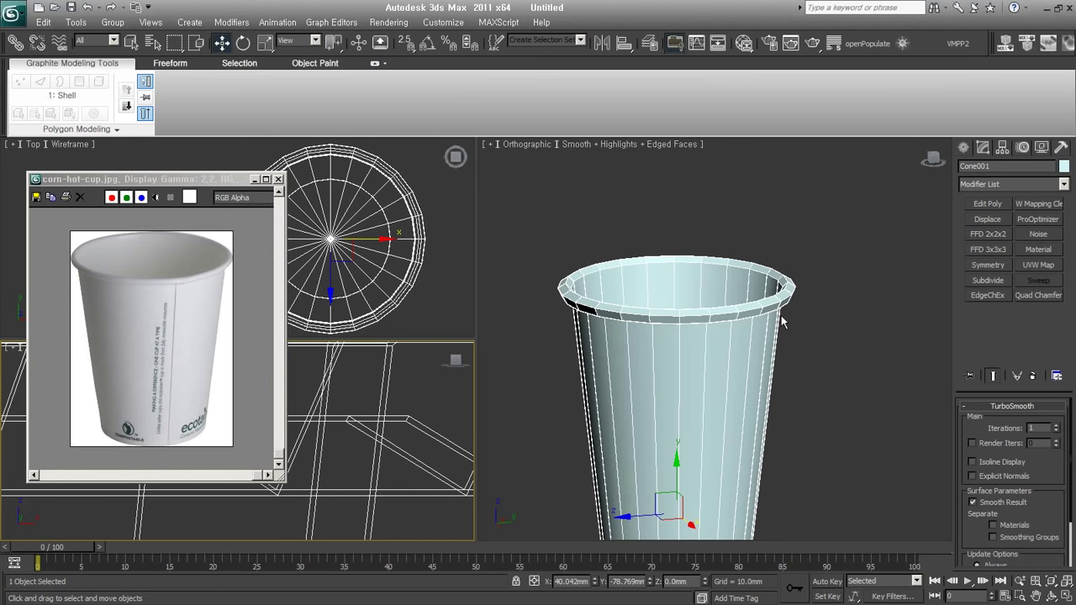
left_click(1034, 376)
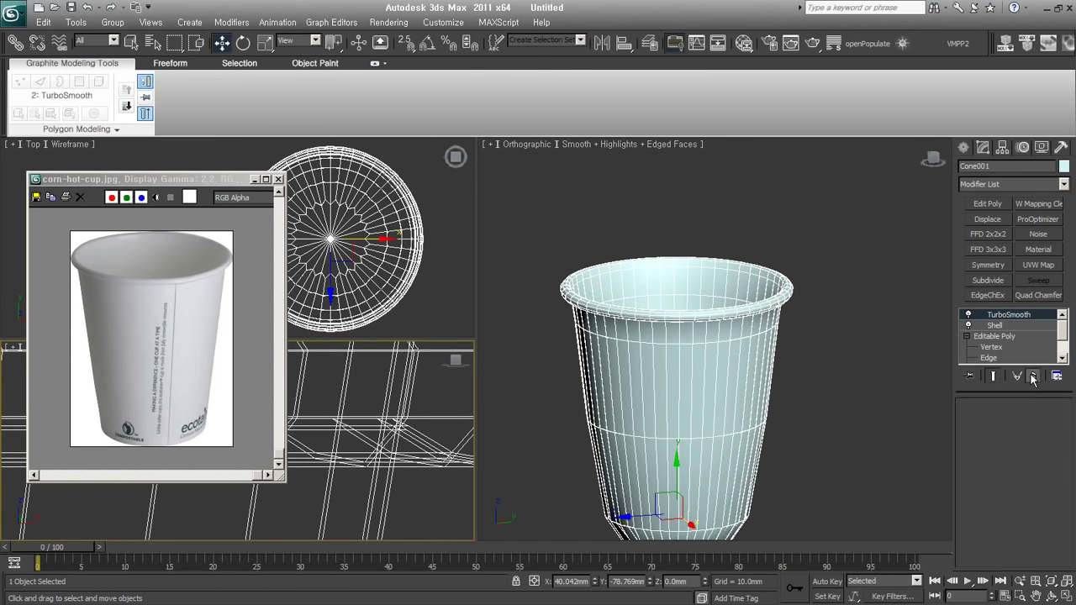
left_click(1033, 376)
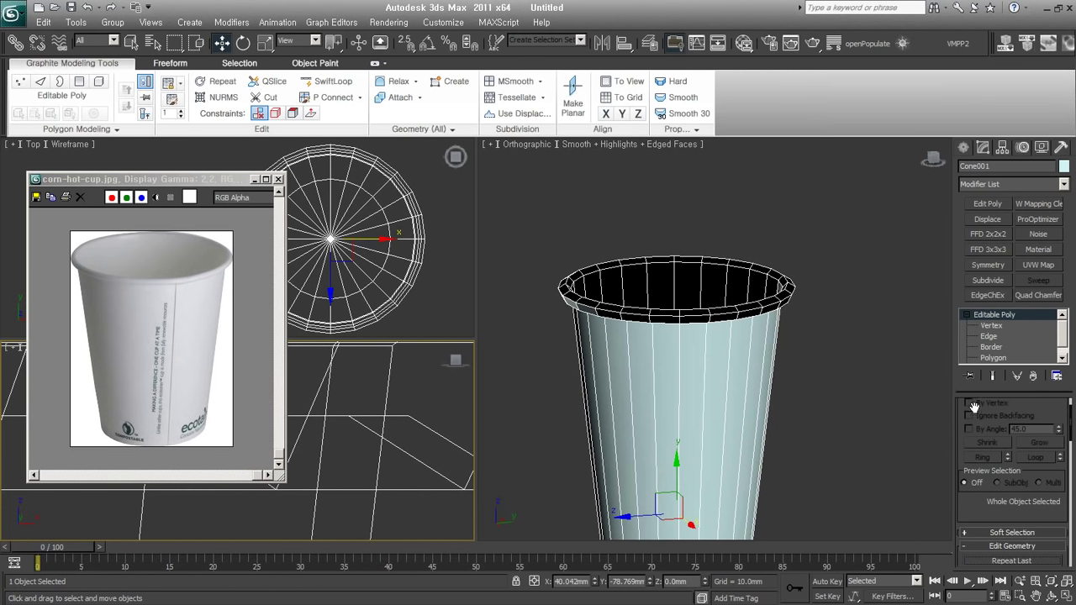
left_click(805, 330)
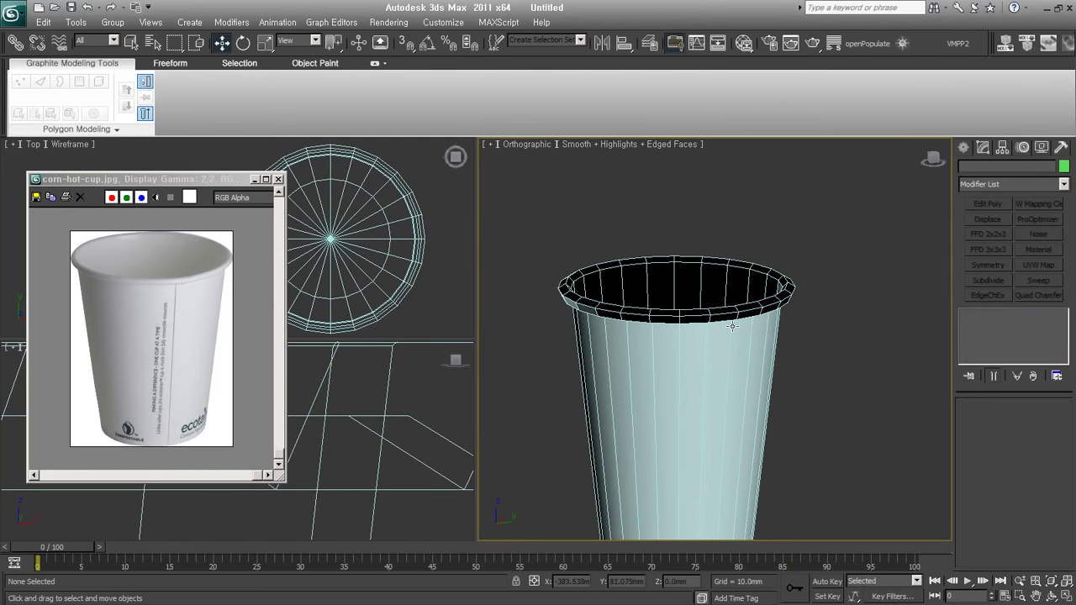
left_click(727, 326)
key("ctrl+t")
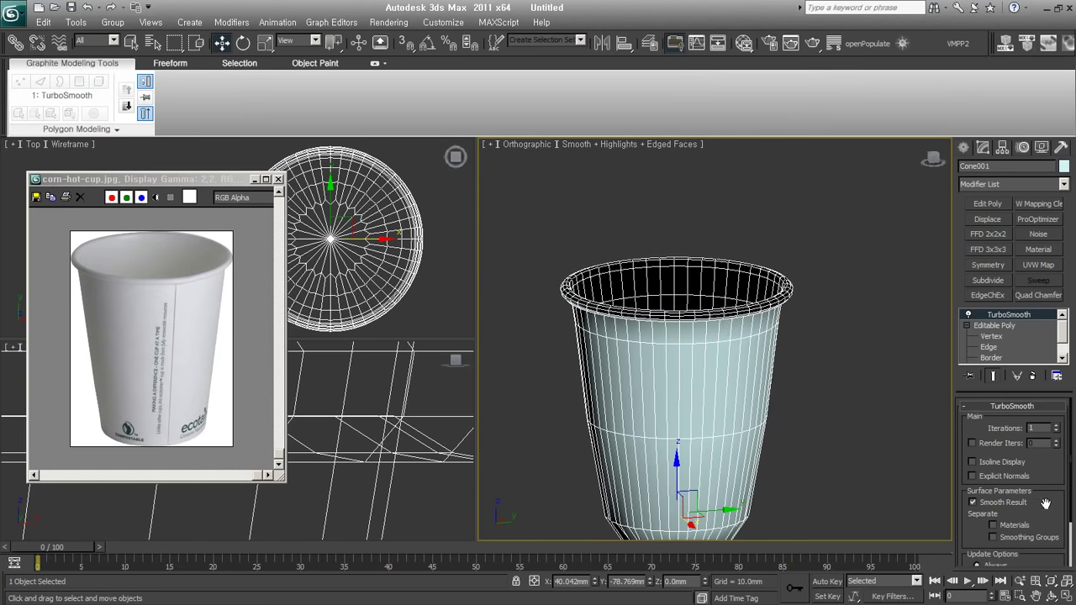
- Switch TurboSmooth off to compare the cup, then bring up the spline creation options
left_click_drag(1057, 504, 1035, 398)
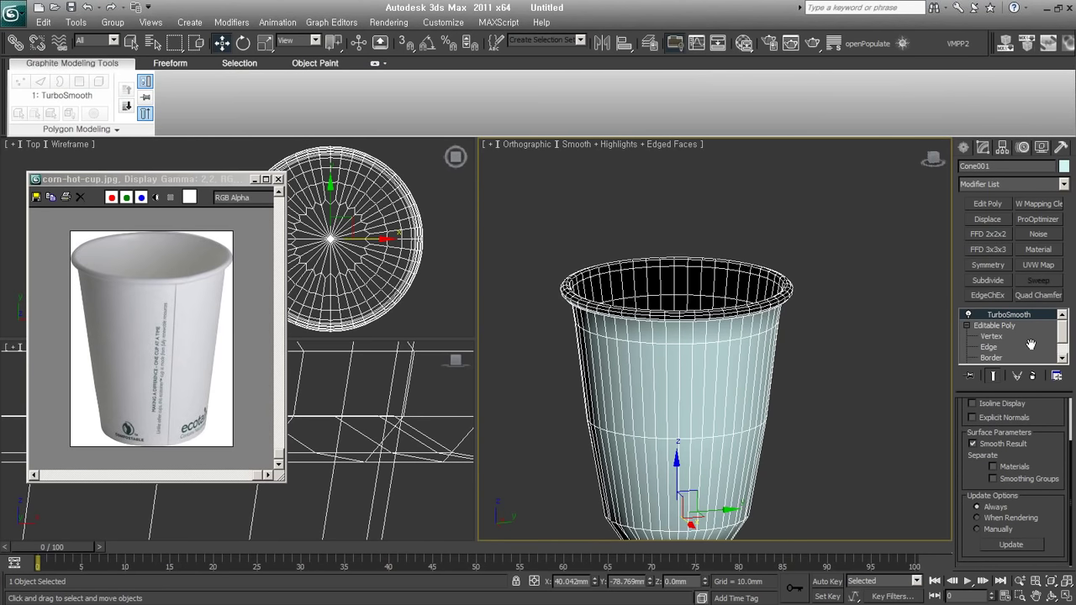
mouse_move(732, 483)
middle_mouse_down("alt")
mouse_move(809, 367)
mouse_move(761, 407)
middle_mouse_up("alt")
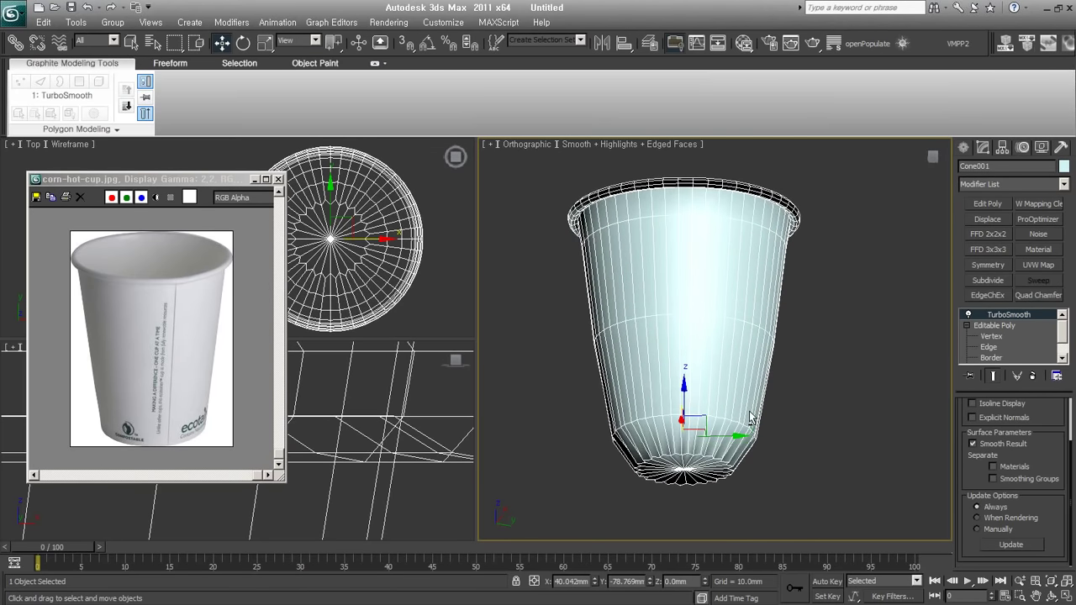
left_click(968, 314)
middle_click_drag(751, 438, 730, 424, "alt")
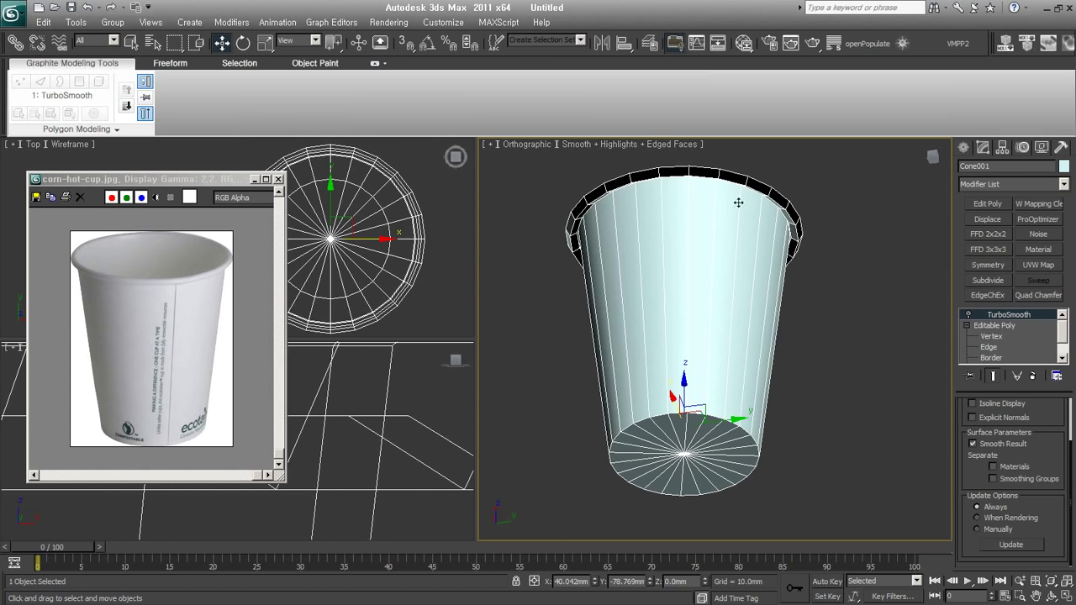
middle_click_drag(752, 344, 770, 406, "alt")
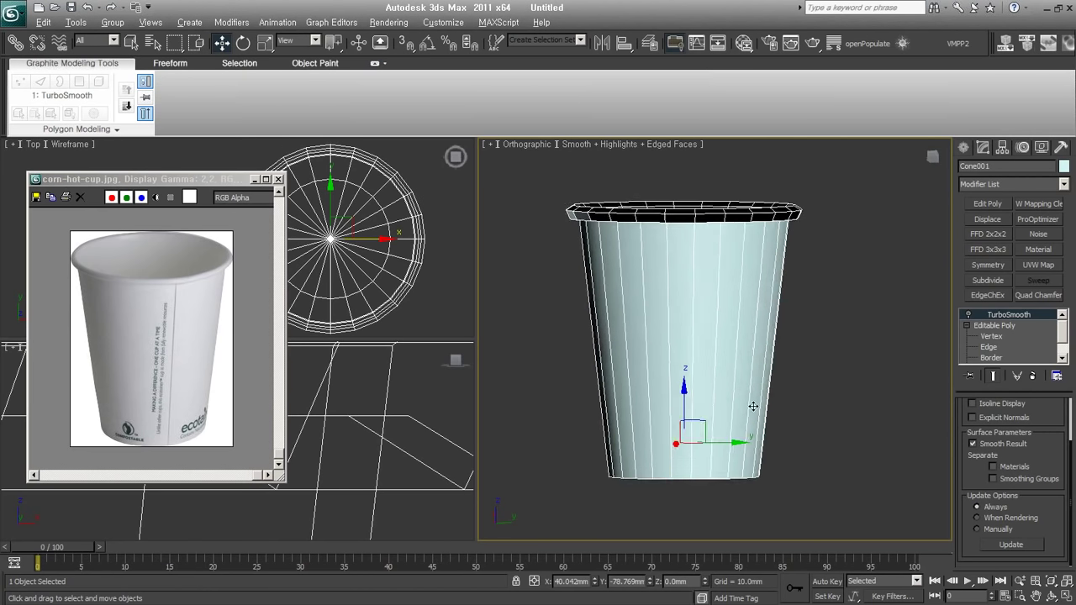
left_click(964, 147)
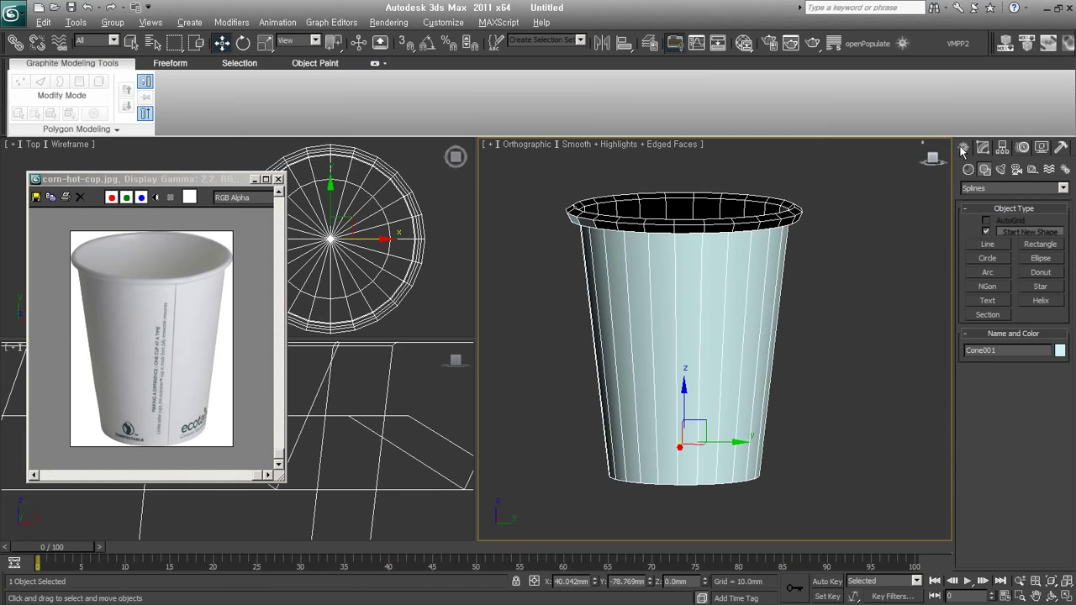
- Draw a plane beside the cup and set its Length and Width Segs to 1
scroll(727, 350, "down", 3)
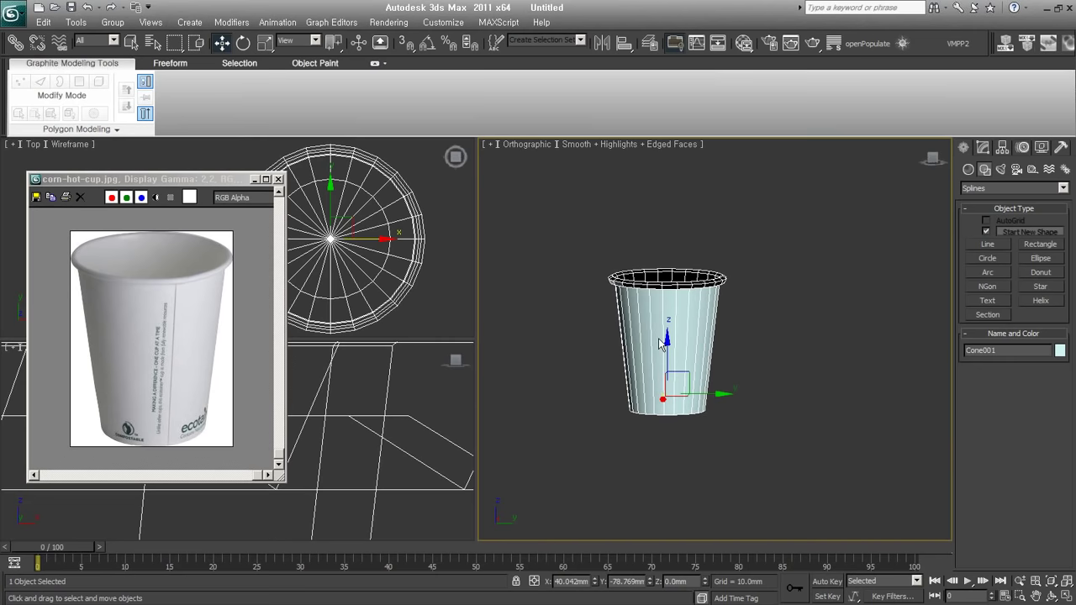
middle_click_drag(728, 350, 651, 345)
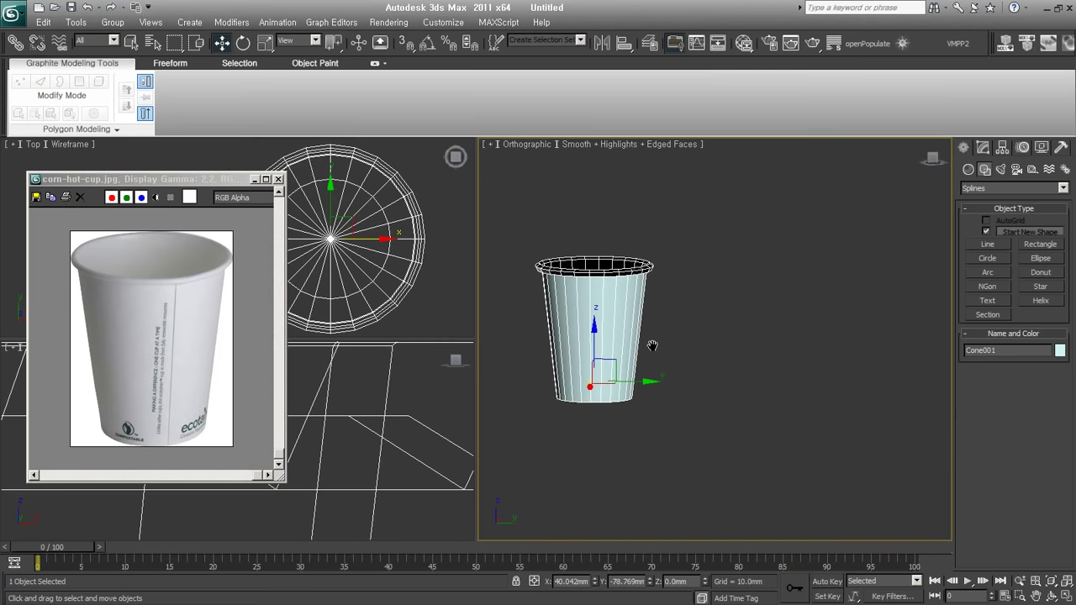
left_click(969, 169)
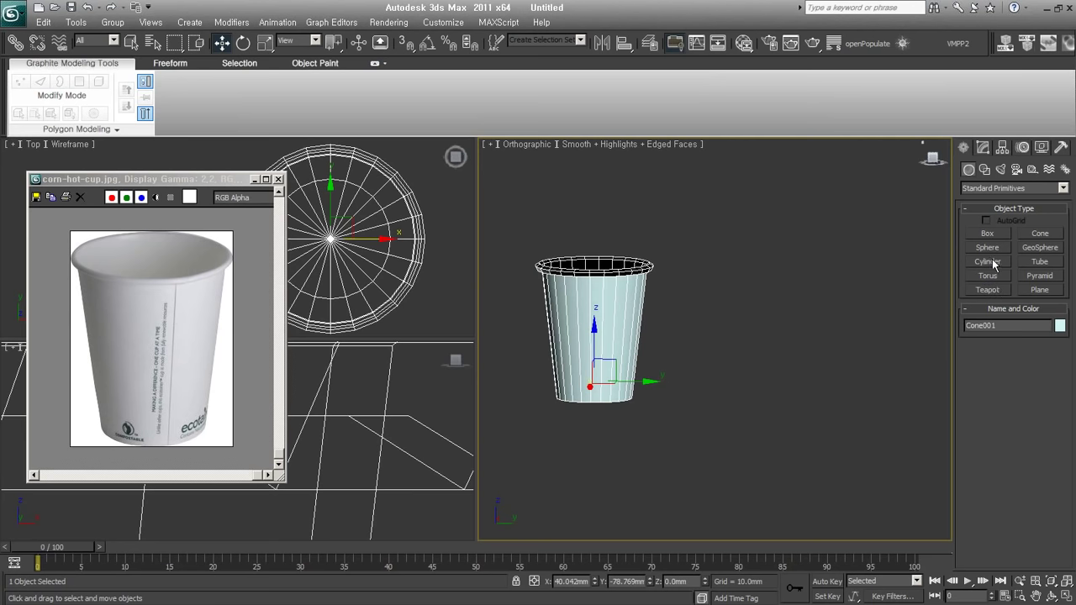
left_click(1040, 290)
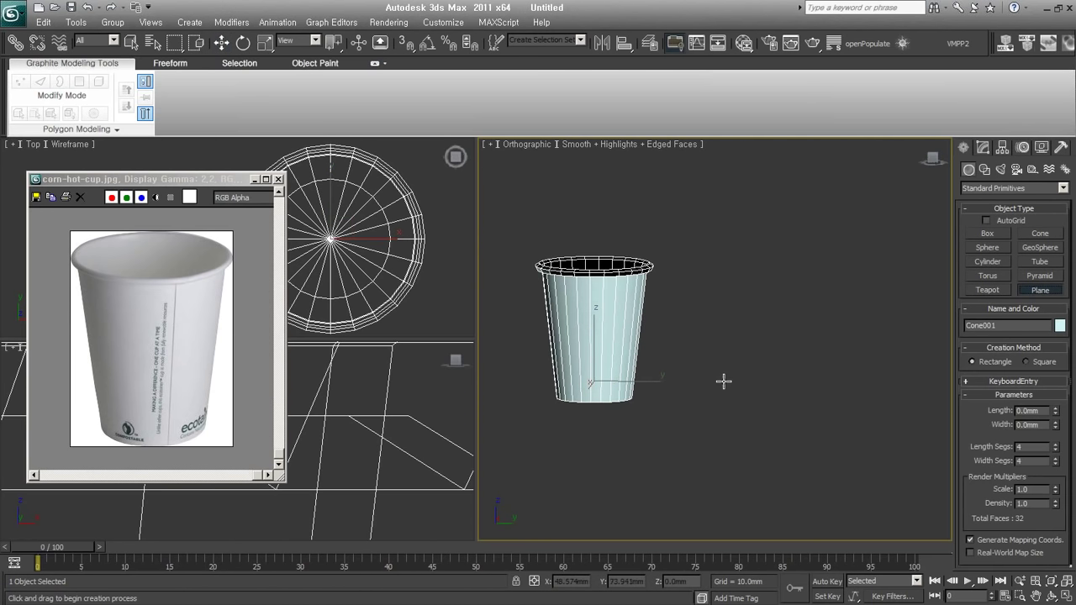
left_click_drag(728, 400, 792, 421)
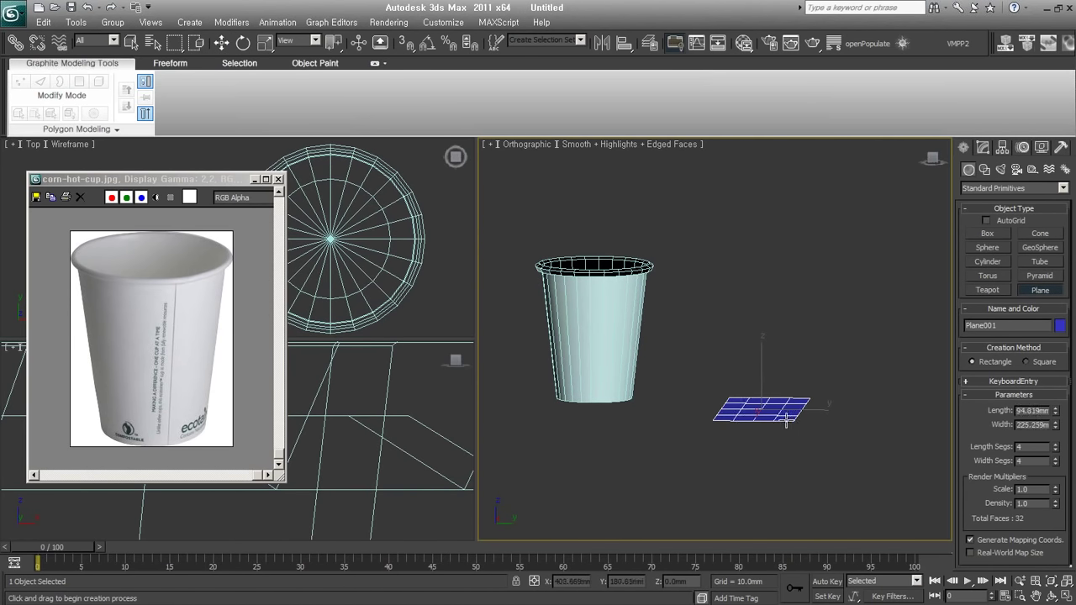
mouse_move(702, 409)
middle_mouse_down("alt")
mouse_move(625, 440)
mouse_move(673, 442)
middle_mouse_up("alt")
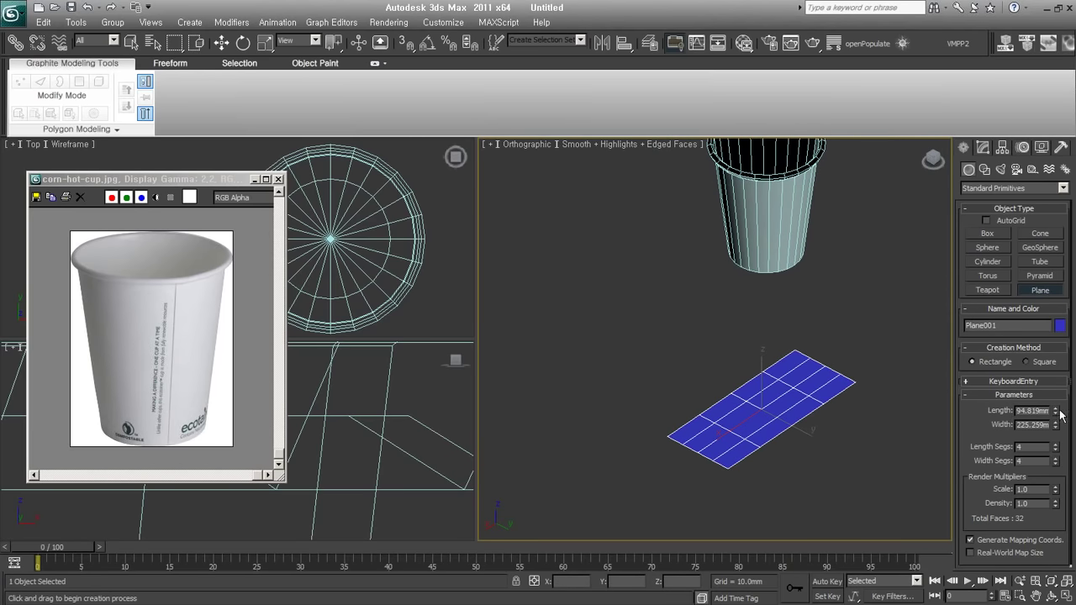
left_click_drag(1057, 429, 1054, 459)
middle_click_drag(757, 451, 793, 440, "alt")
- Convert the new plane to an Editable Poly
right_click(795, 435)
left_click(859, 419)
left_click(966, 315)
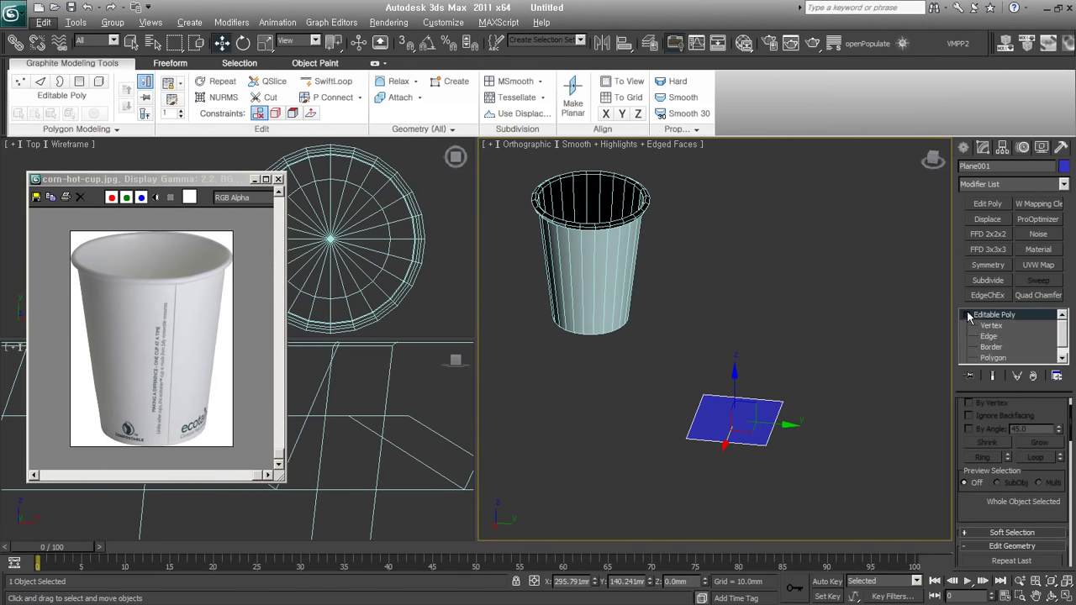
- Extrude the plane's single polygon upward into a box
left_click(994, 358)
left_click(735, 419)
right_click(723, 370)
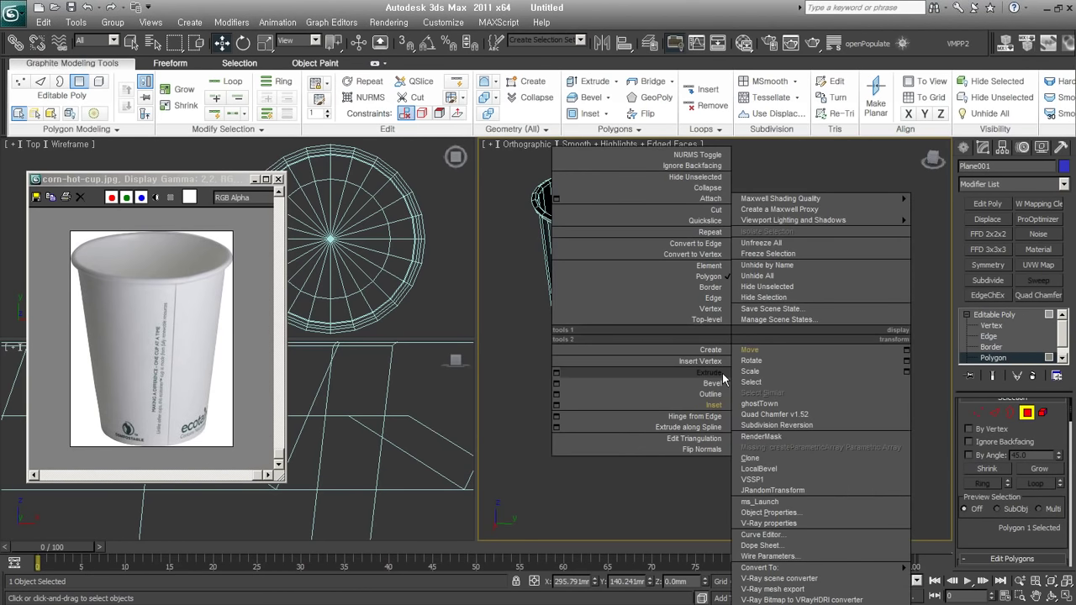
left_click(715, 454)
left_click_drag(748, 416, 752, 325)
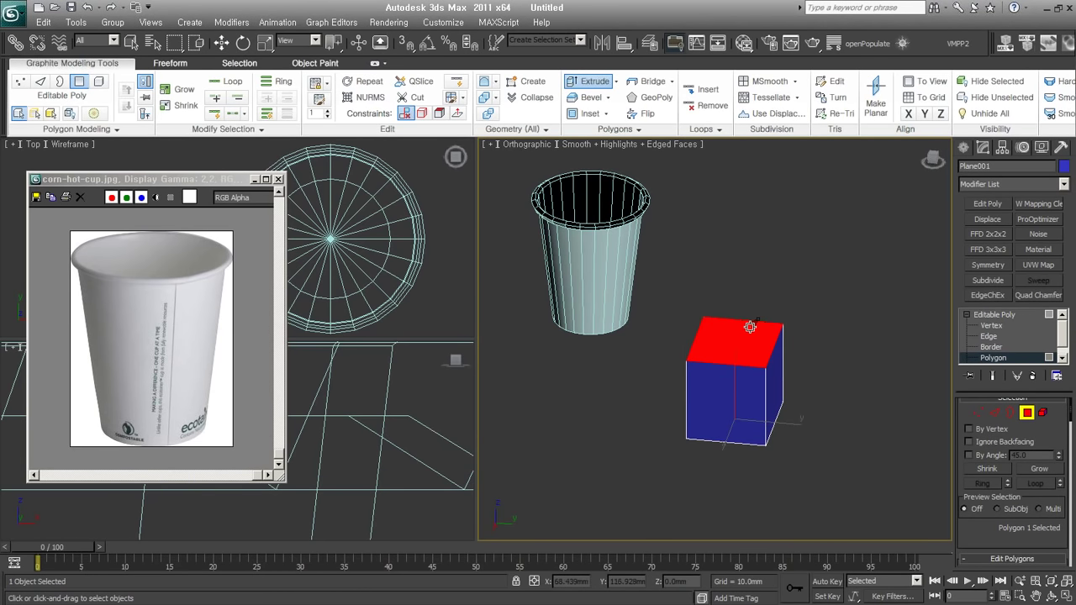
- Delete the box's left side face and exit polygon level, leaving an open box
mouse_move(800, 389)
middle_mouse_down("alt")
mouse_move(780, 406)
mouse_move(695, 425)
middle_mouse_up("alt")
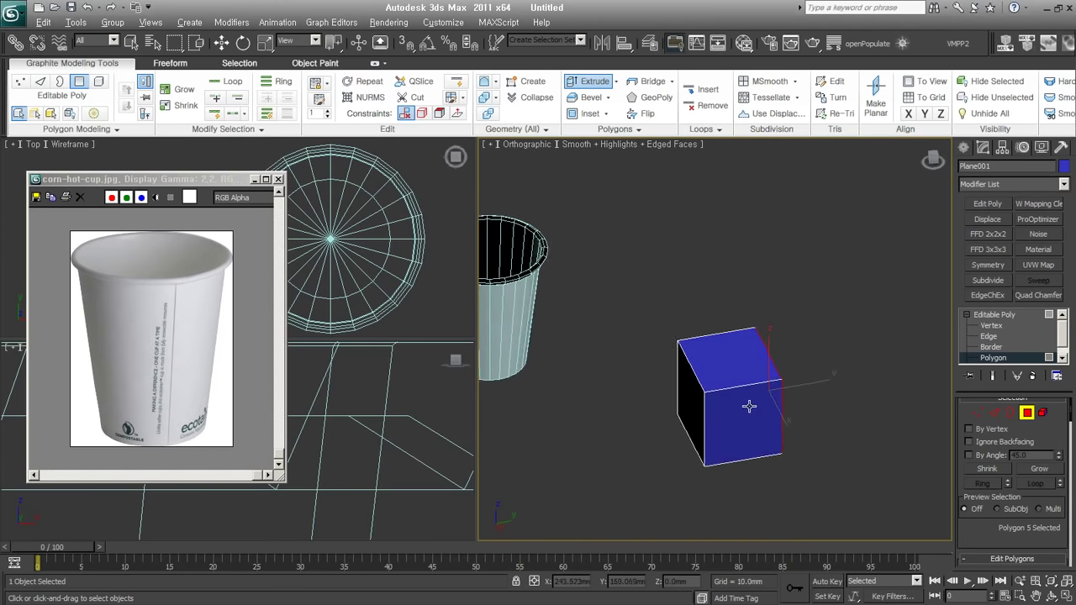
left_click(691, 430)
key("Delete")
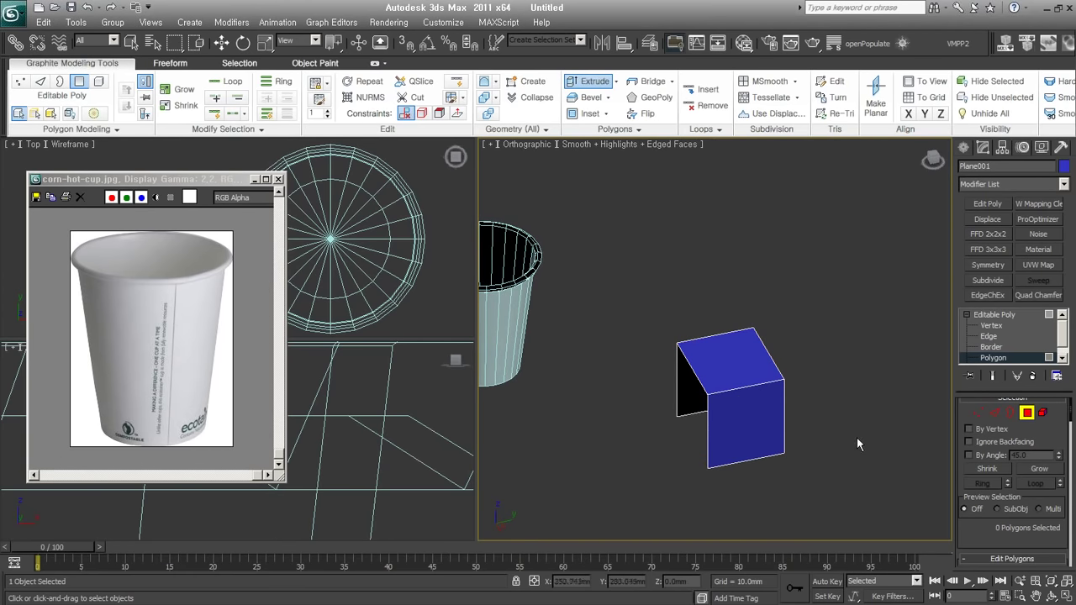
mouse_move(857, 445)
middle_mouse_down("alt")
mouse_move(693, 425)
mouse_move(728, 425)
mouse_move(709, 405)
middle_mouse_up("alt")
scroll(691, 406, "up", 3)
left_click(1027, 412)
mouse_move(812, 392)
middle_mouse_down()
mouse_move(845, 363)
mouse_move(844, 376)
middle_mouse_up()
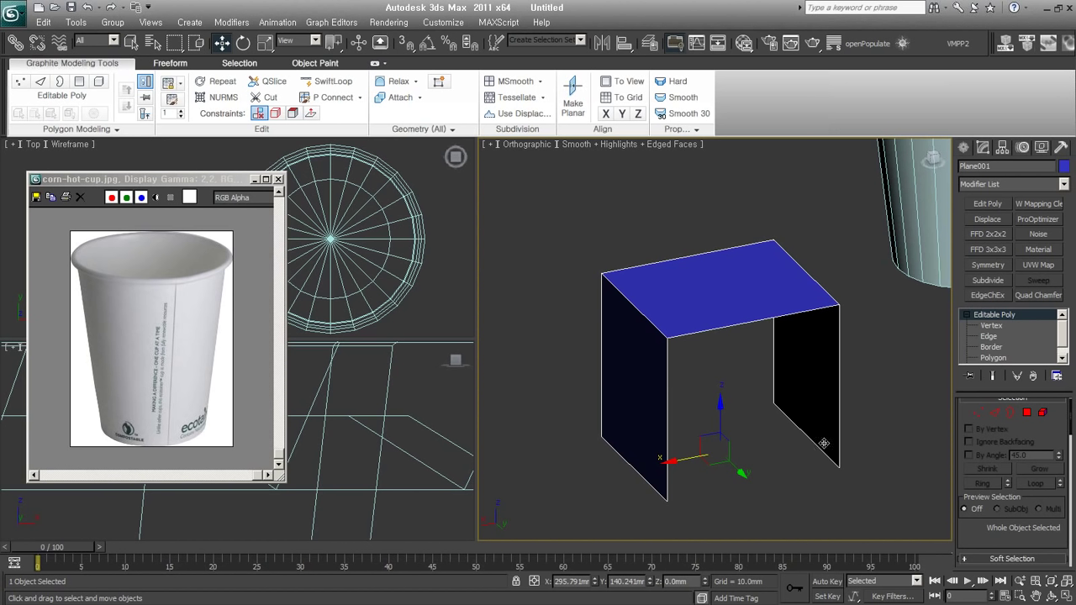
- Add TurboSmooth, then edit the Editable Poly vertices with Show End Result on
key("ctrl+t")
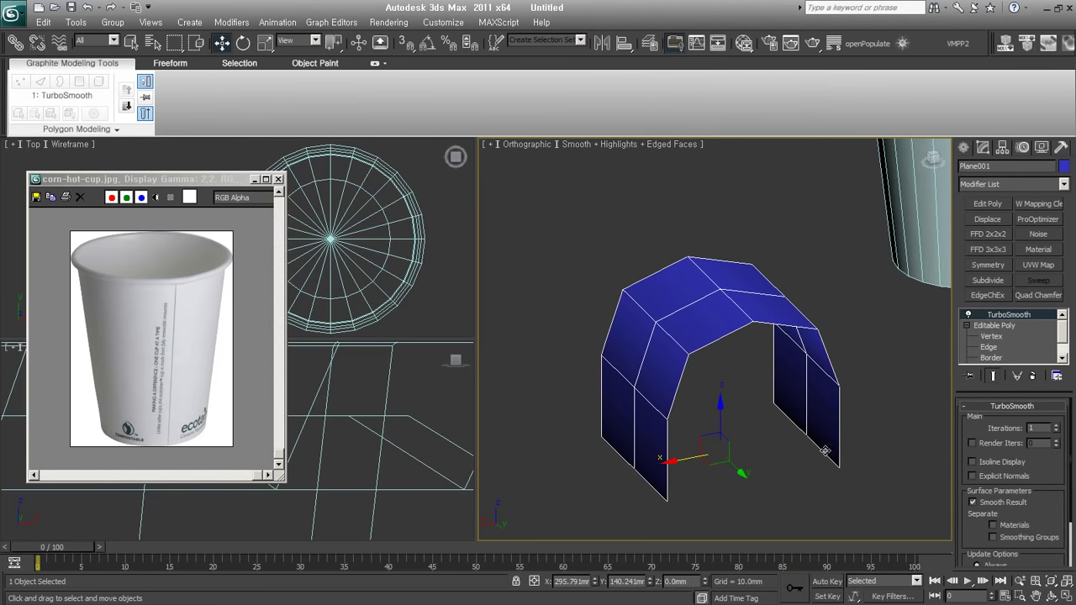
middle_click_drag(825, 452, 783, 424, "alt")
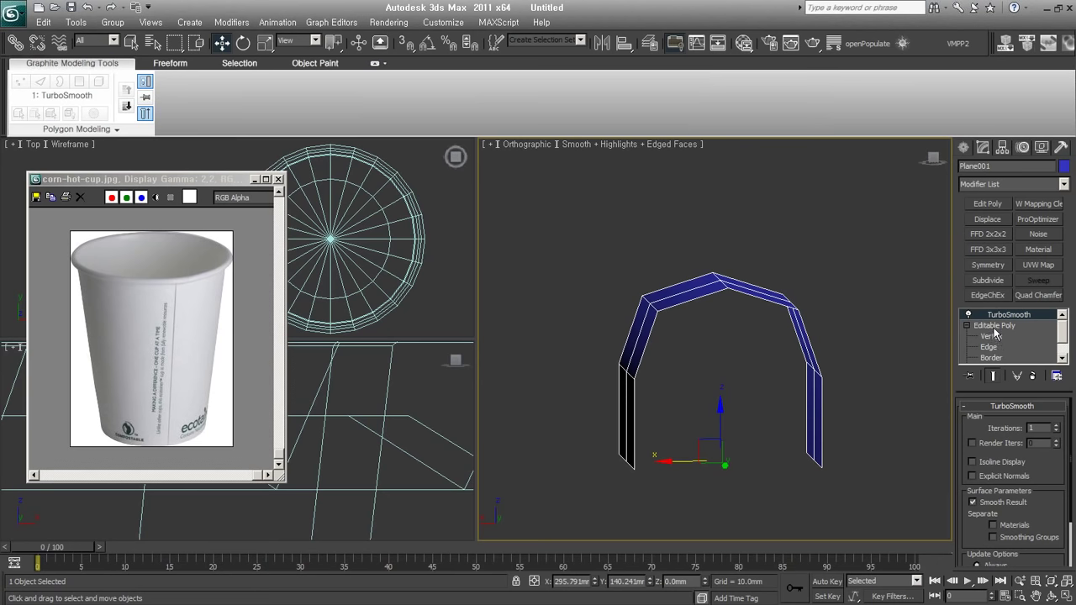
left_click_drag(1004, 392, 1003, 411)
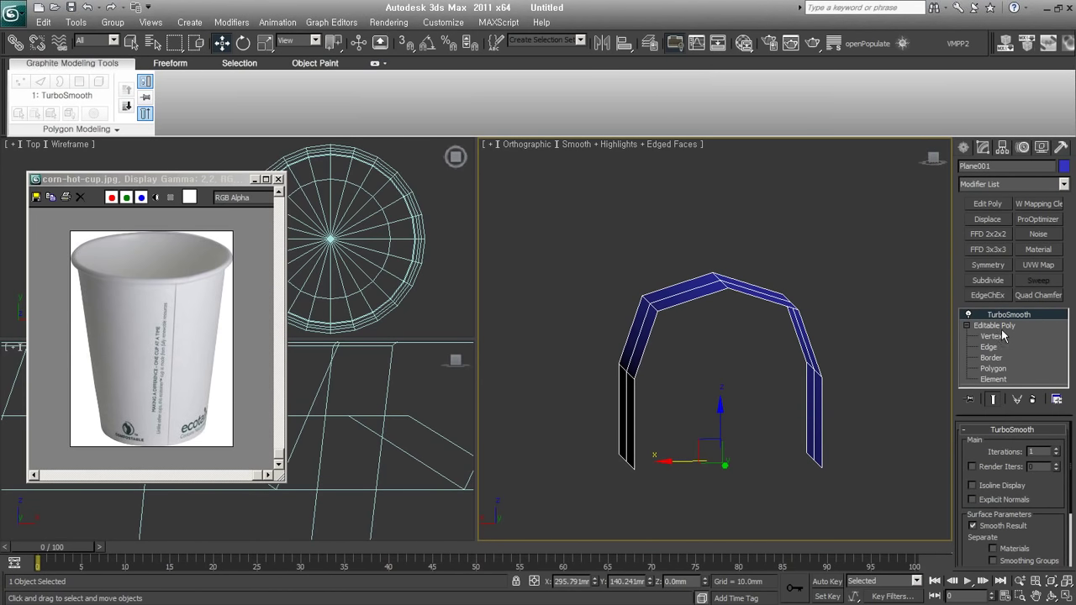
left_click(1006, 327)
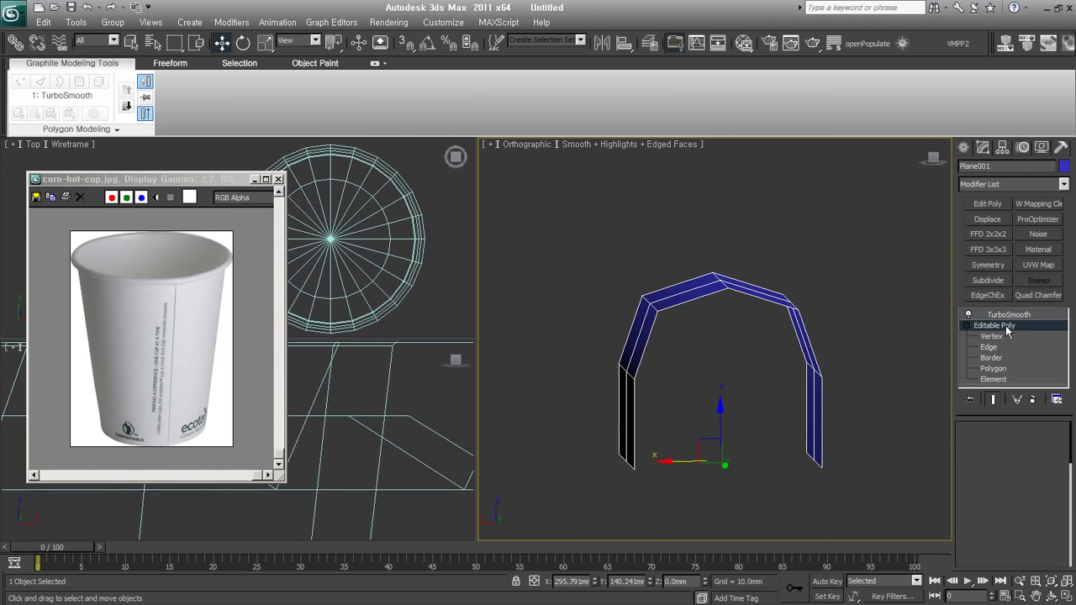
left_click(994, 401)
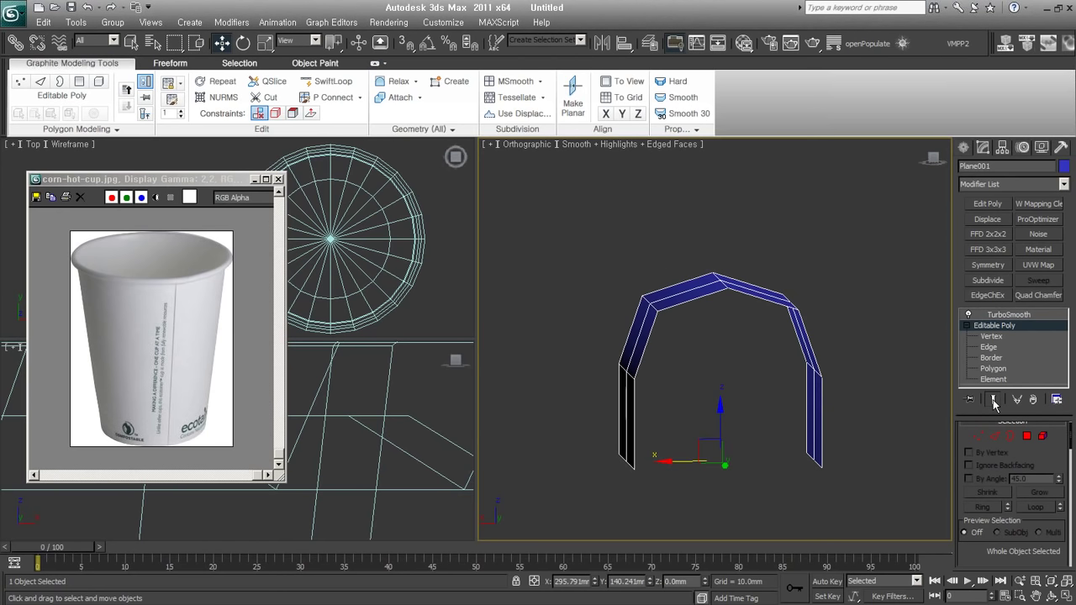
left_click(976, 437)
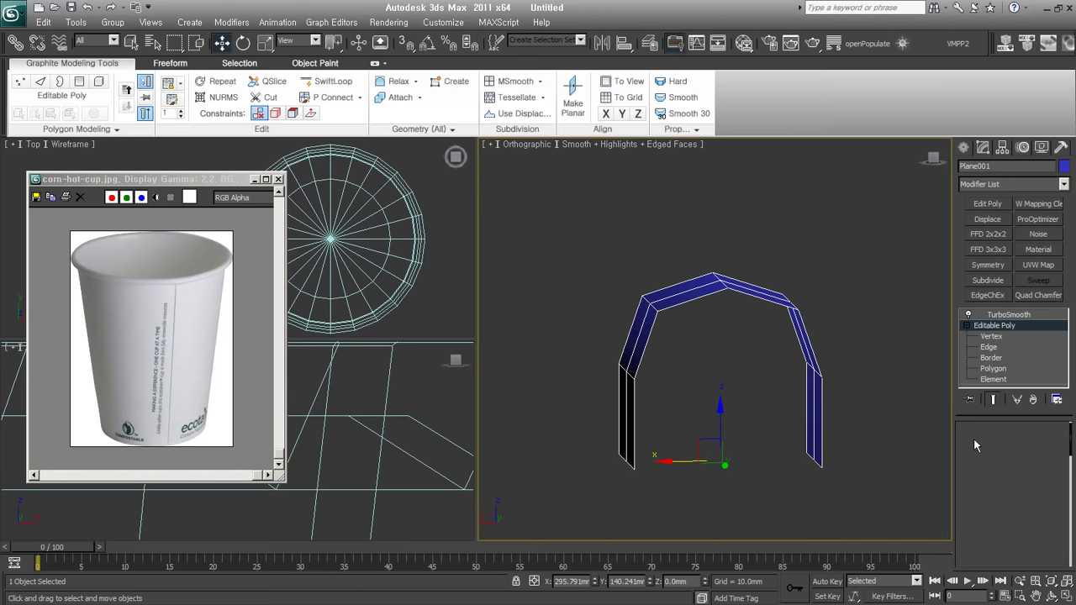
middle_click_drag(822, 395, 833, 394, "alt")
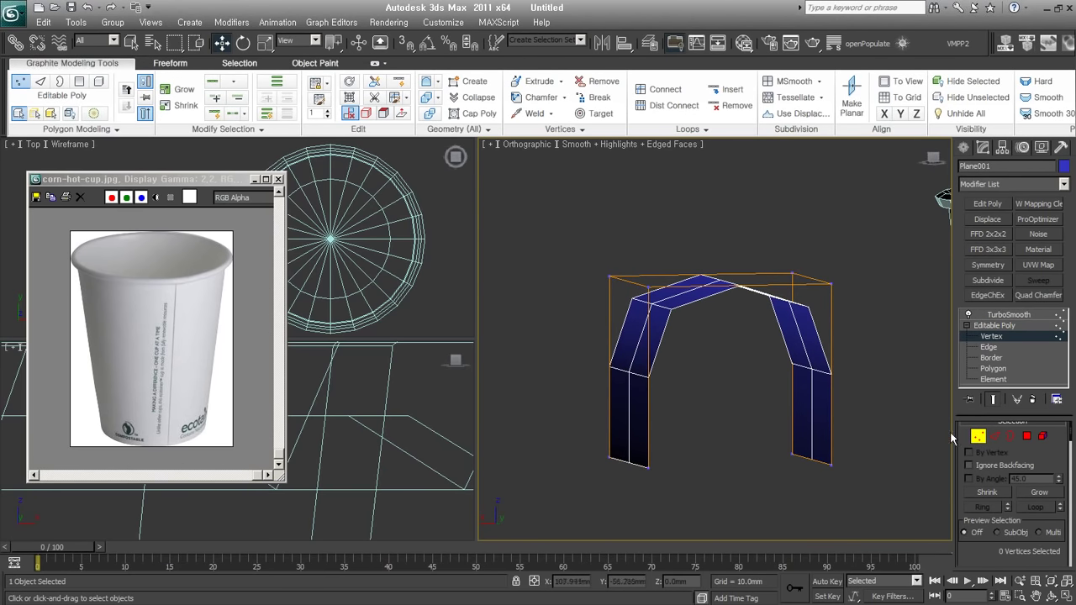
- Orbit to a near edge-on view and select the arch's bottom-right vertex pair
left_click_drag(962, 434, 962, 443)
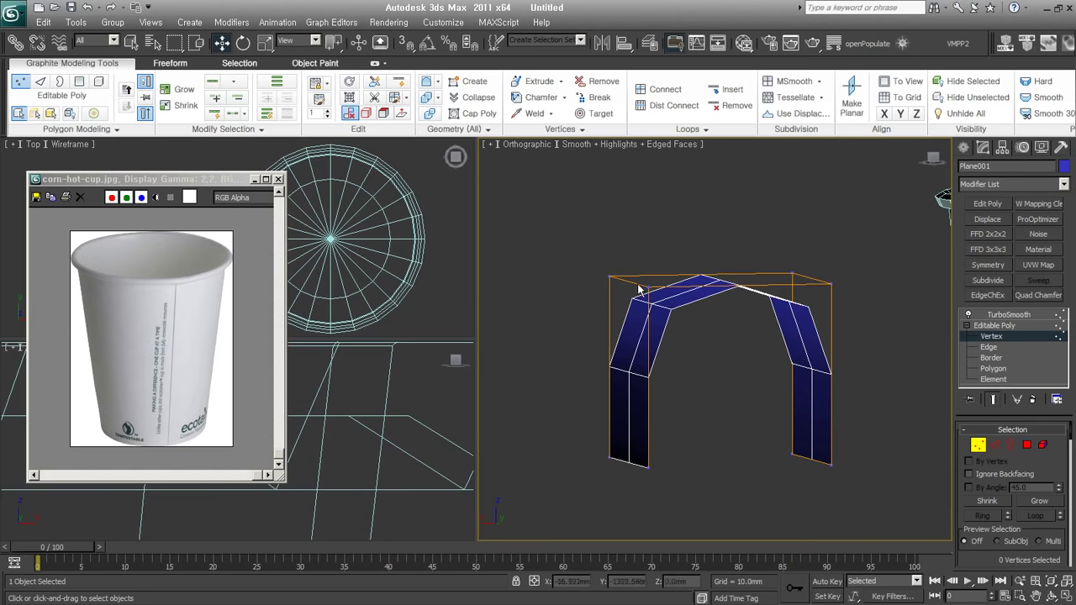
mouse_move(753, 437)
middle_mouse_down("alt")
mouse_move(708, 450)
mouse_move(690, 433)
middle_mouse_up("alt")
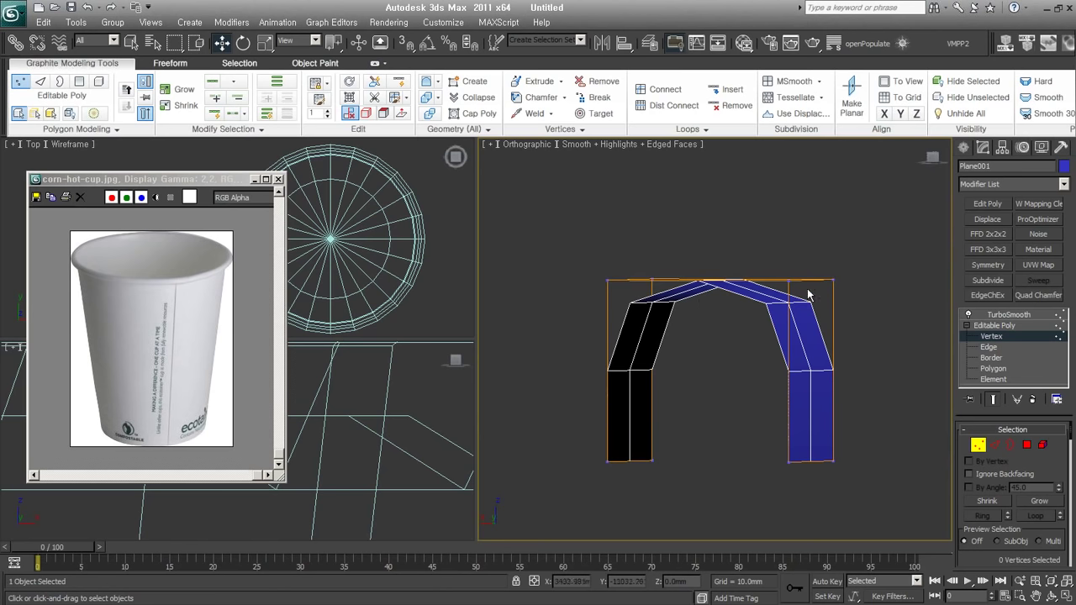
mouse_move(763, 321)
middle_mouse_down("alt")
mouse_move(758, 414)
mouse_move(768, 427)
mouse_move(775, 419)
middle_mouse_up("alt")
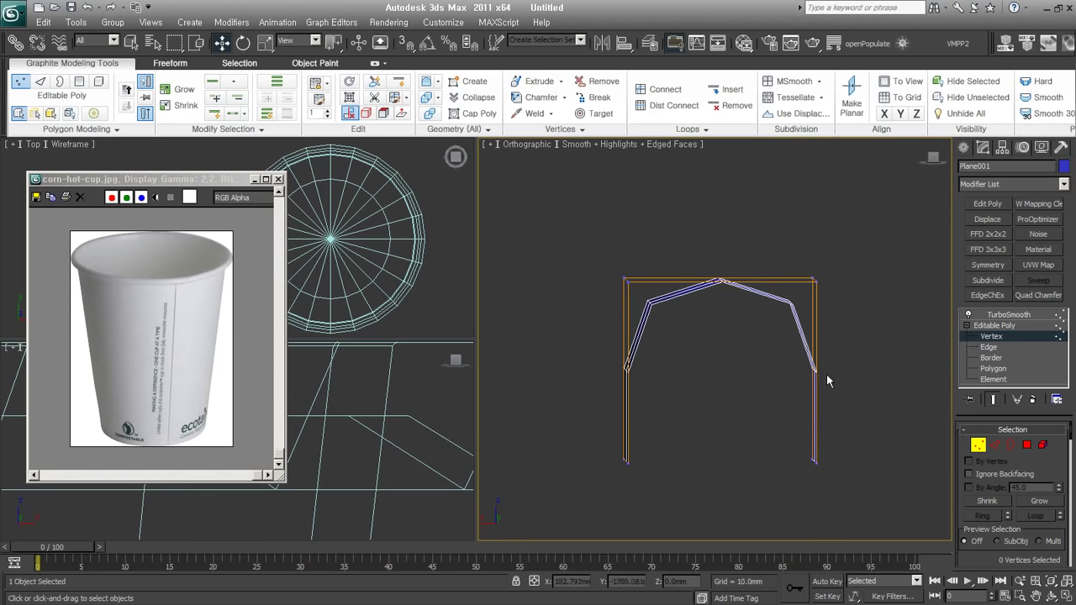
left_click_drag(771, 435, 830, 469)
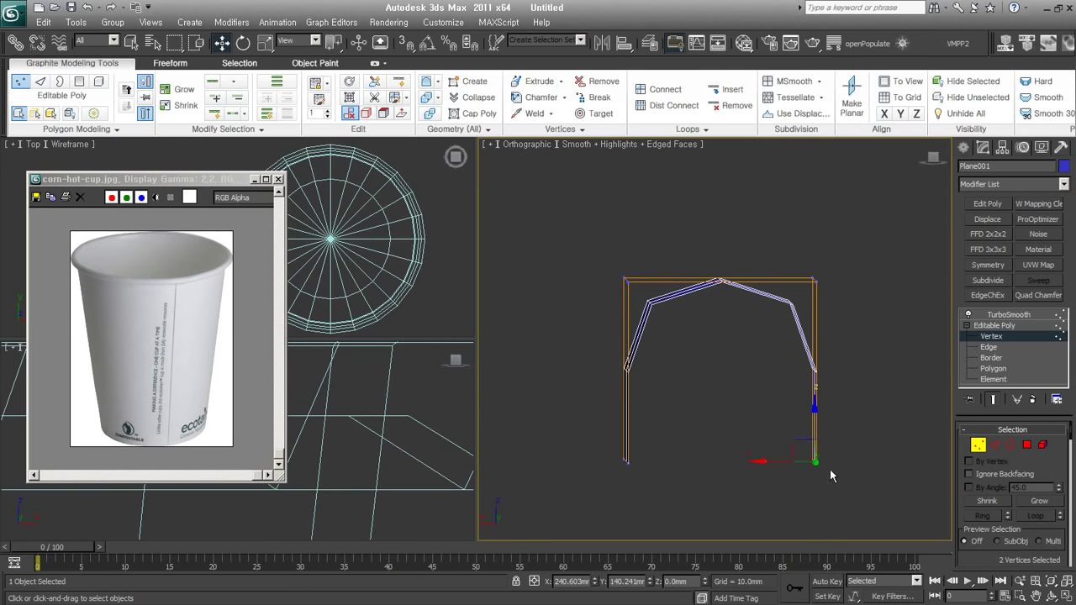
mouse_move(830, 469)
middle_mouse_down()
mouse_move(791, 446)
mouse_move(777, 452)
middle_mouse_up()
- Set TurboSmooth Iterations to 3, then return to Editable Poly vertex level
left_click(1019, 316)
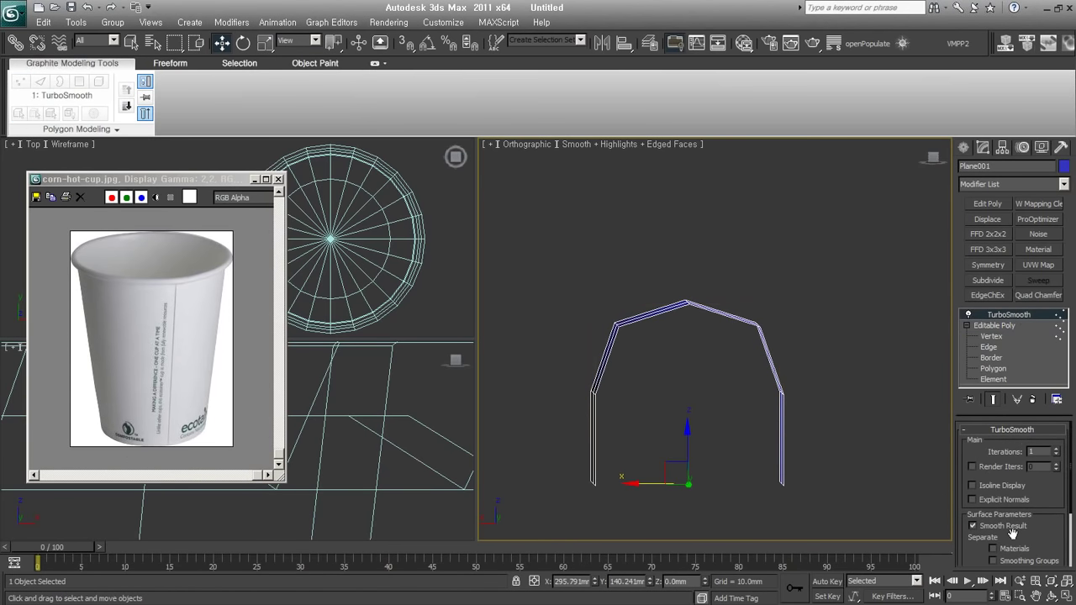
left_click(1057, 451)
left_click(1057, 450)
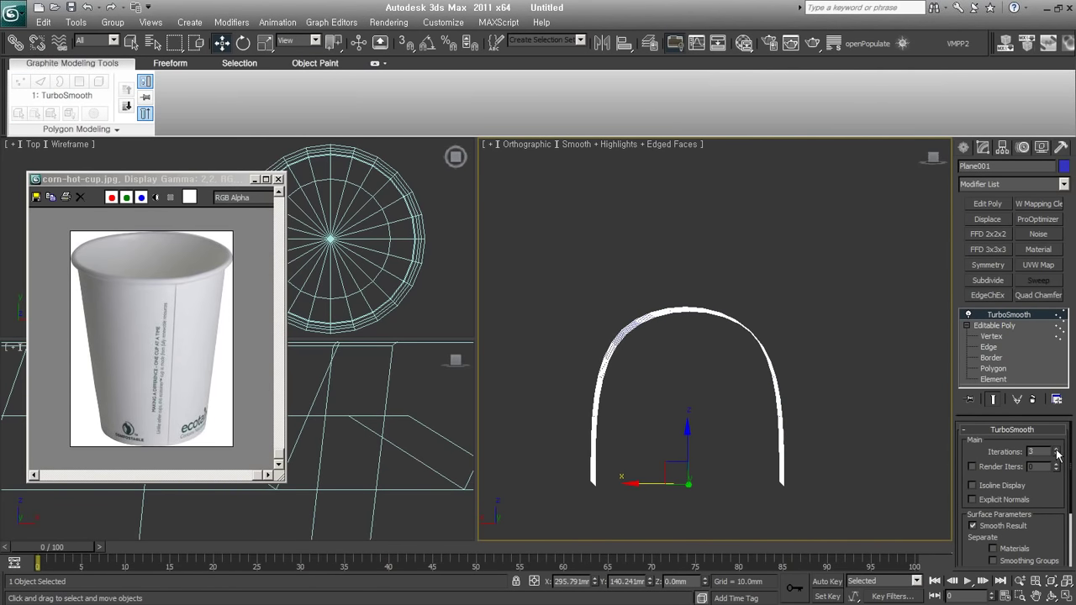
left_click(993, 337)
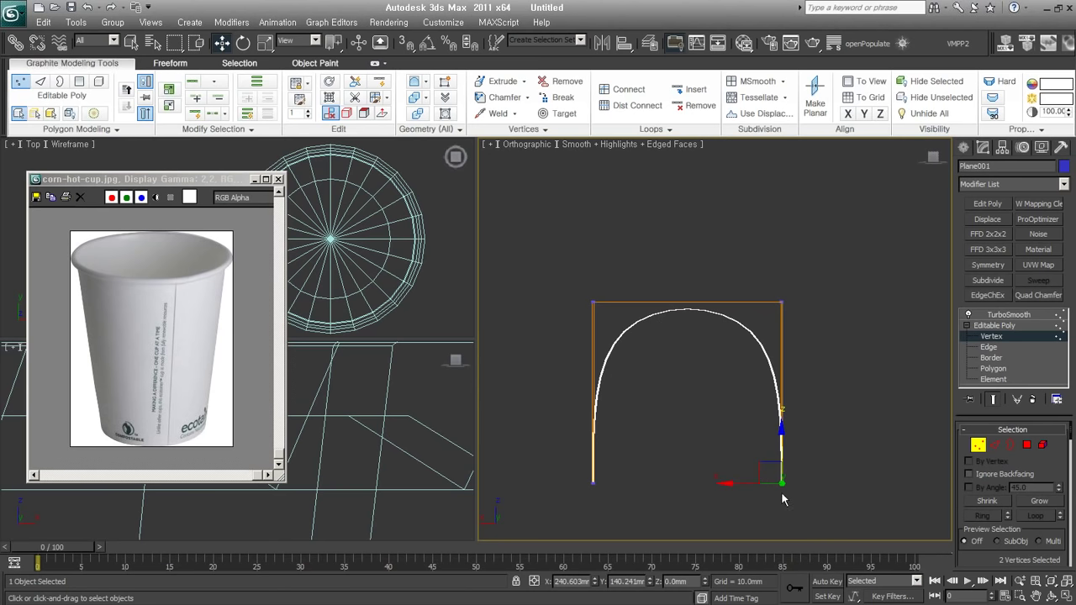
- Delete the right-hand leg's vertices and inspect the resulting single curved panel
key("Delete")
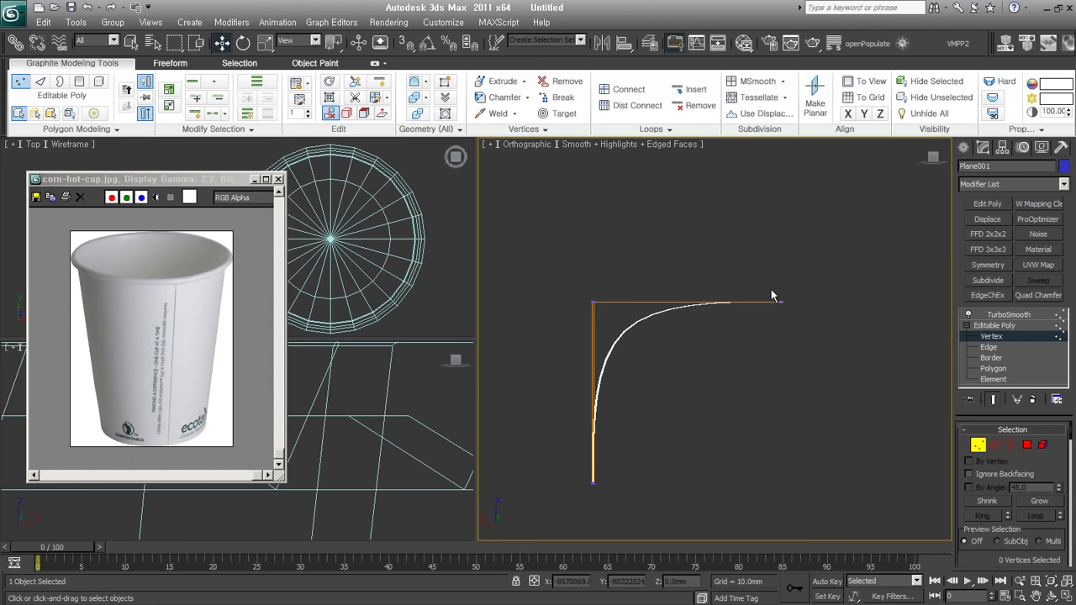
middle_click_drag(793, 314, 734, 340, "alt")
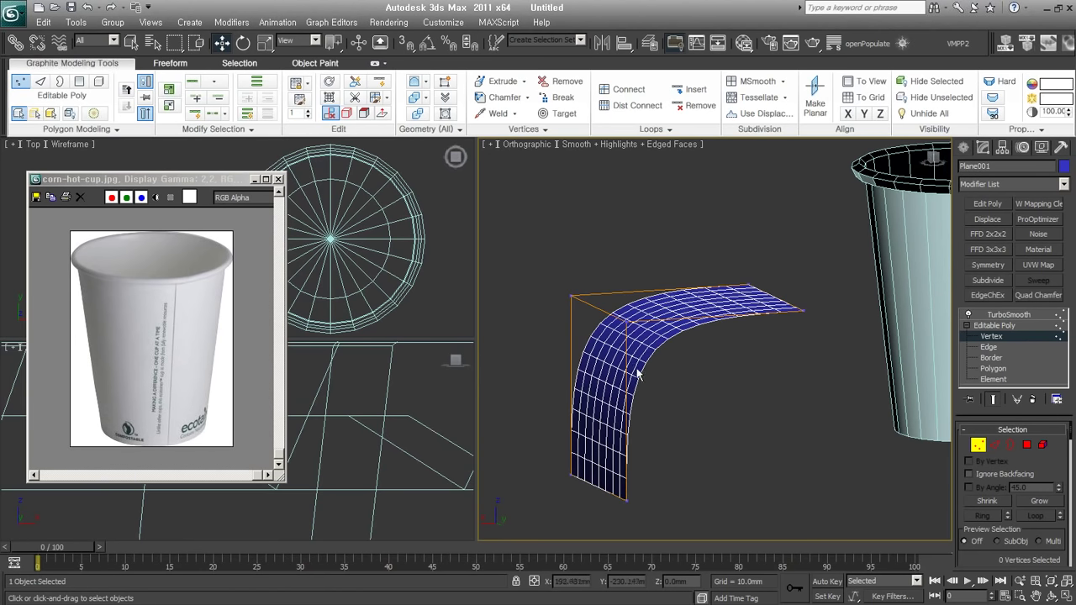
middle_click_drag(758, 334, 768, 365, "alt")
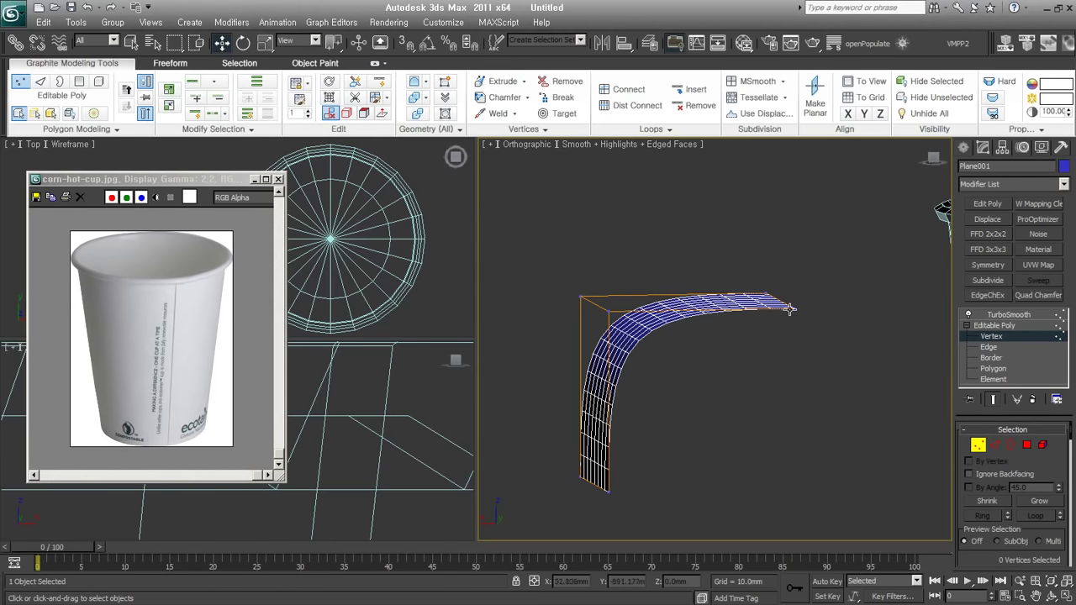
- Select the plane's right-end edge and Shift-move it up Z to form an S-curve
left_click(1005, 446)
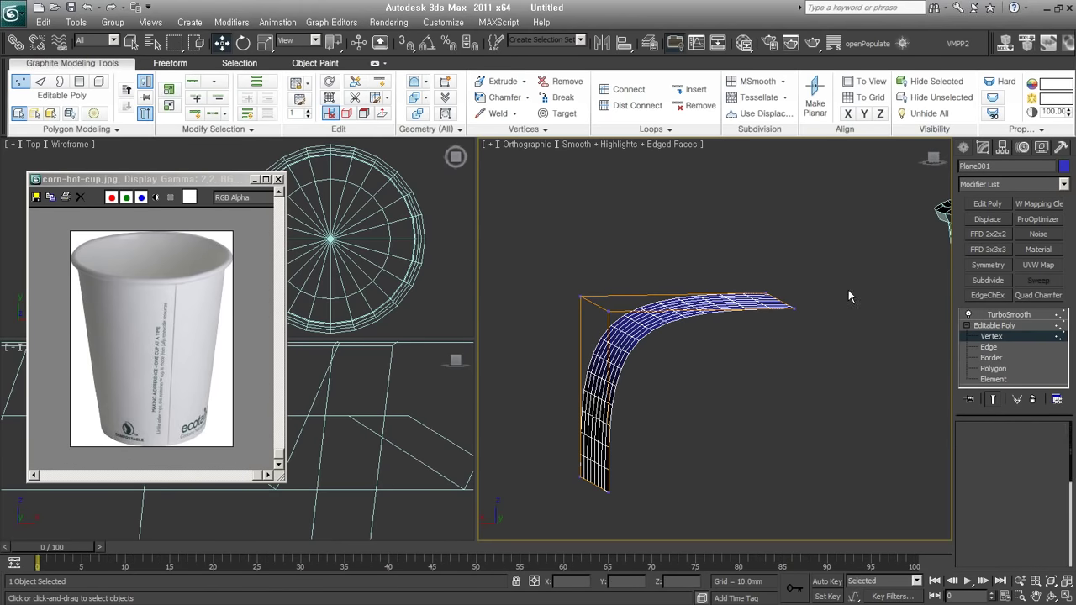
left_click(775, 300)
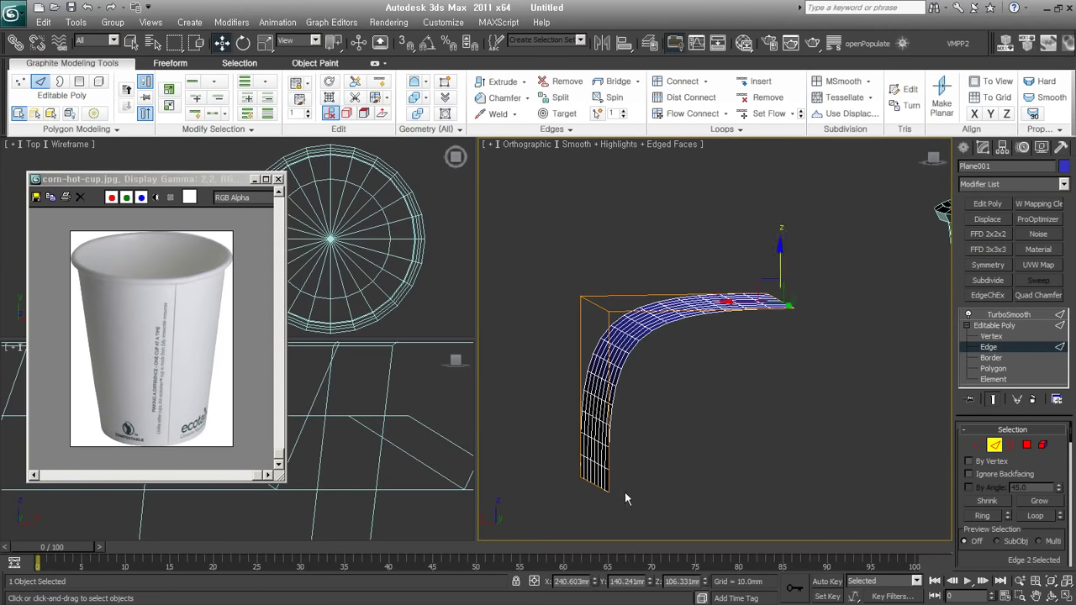
left_click(589, 480)
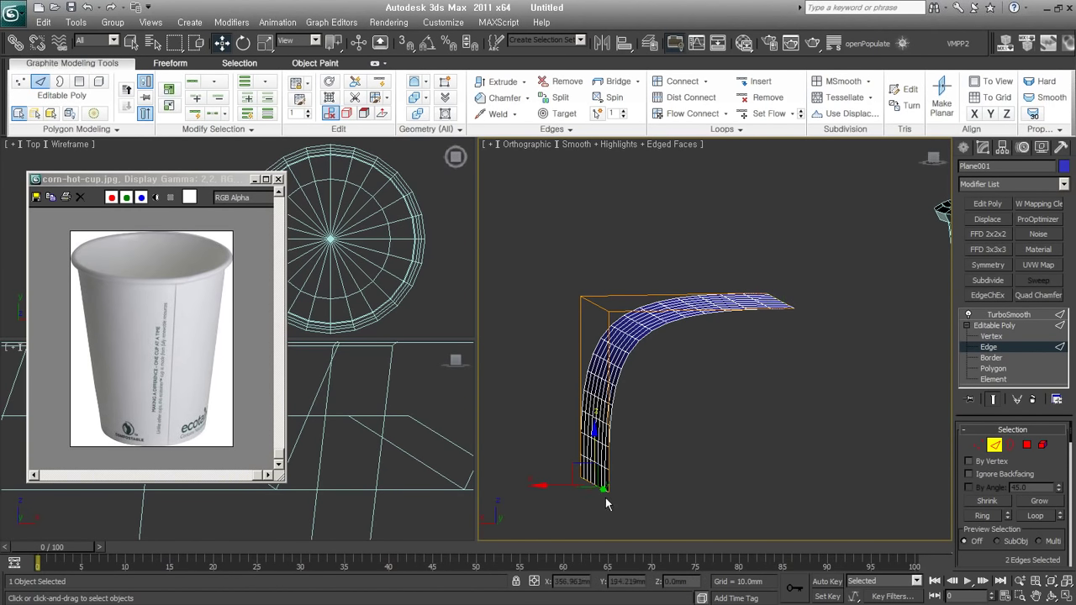
left_click(594, 306)
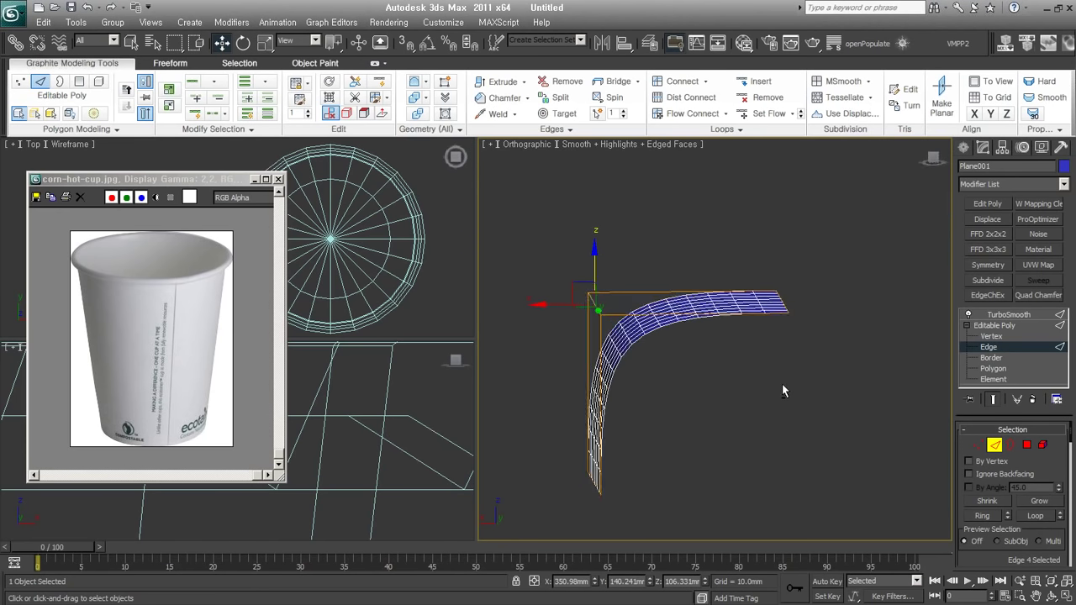
left_click(783, 304)
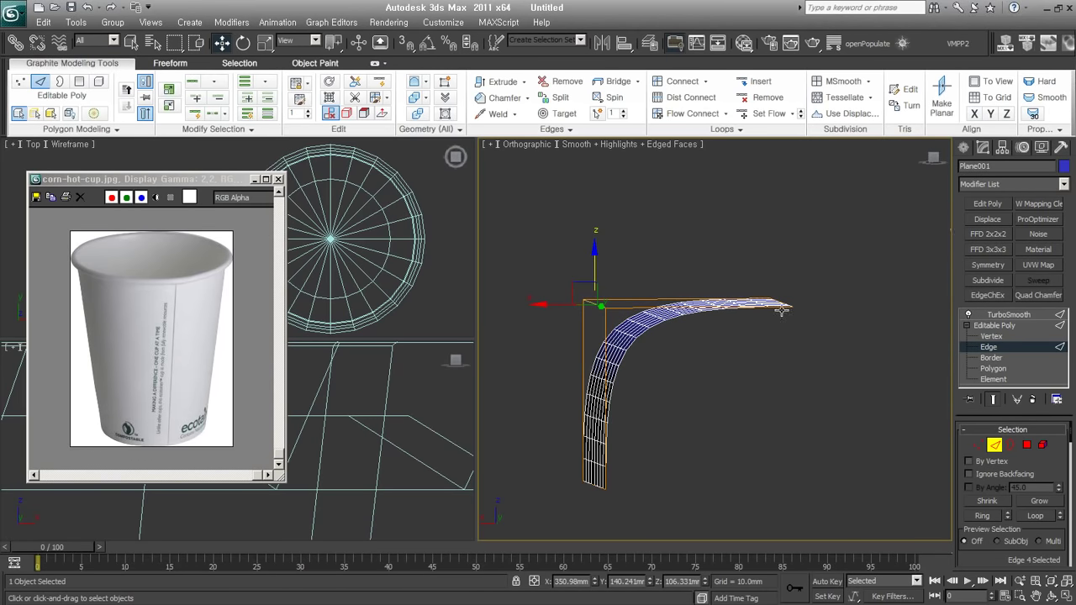
middle_click_drag(812, 380, 835, 434)
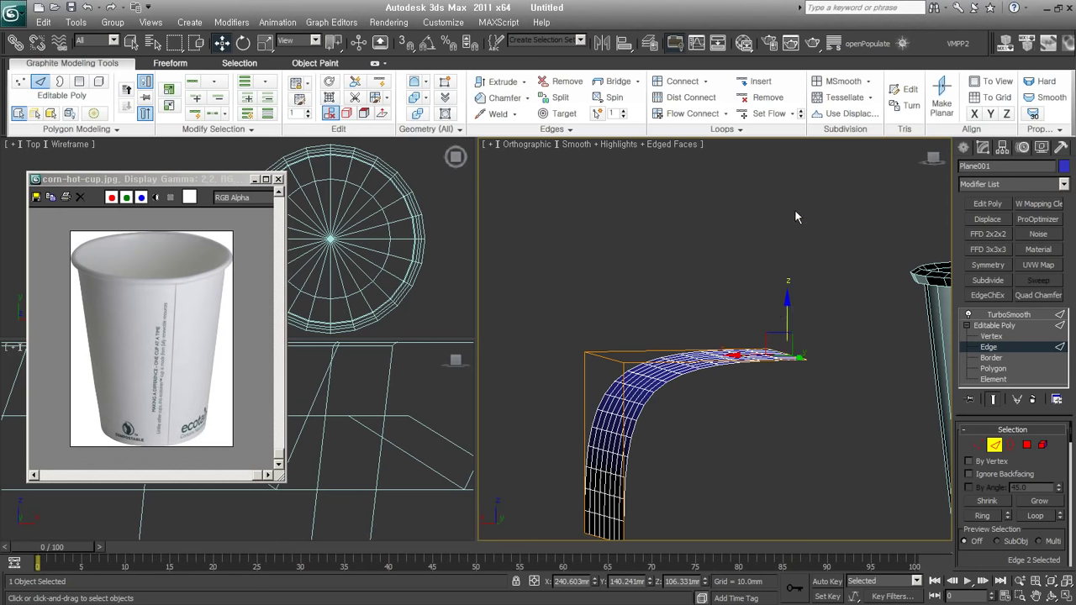
left_click_drag(787, 308, 814, 186, "shift")
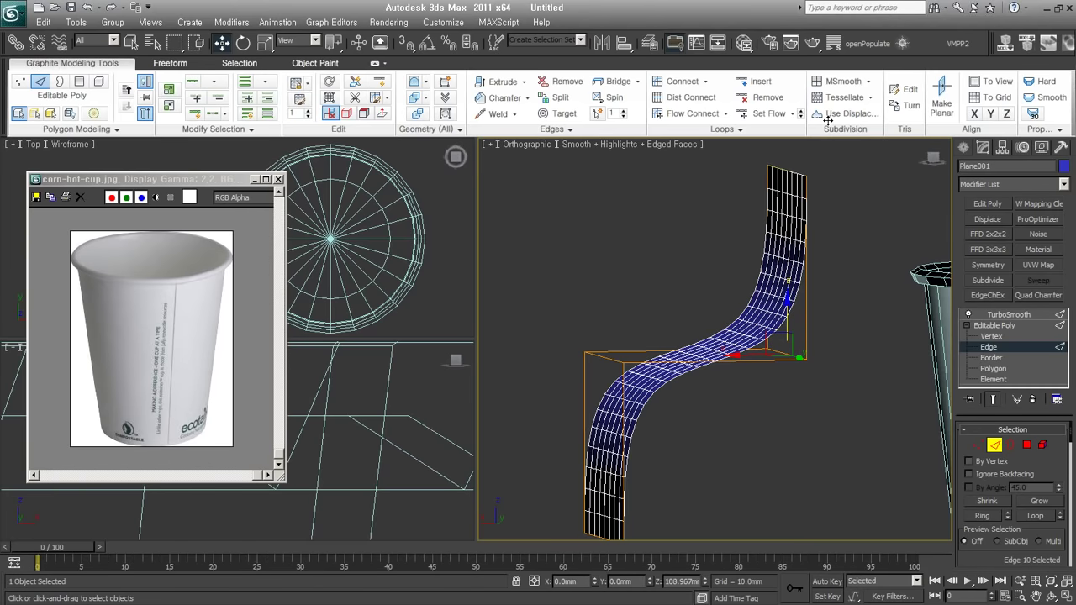
- Pull the top edge higher to lengthen the upper section and zoom out to show the cup
mouse_move(788, 370)
middle_mouse_down()
mouse_move(740, 404)
mouse_move(799, 396)
mouse_move(785, 389)
mouse_move(798, 404)
mouse_move(782, 373)
mouse_move(788, 389)
mouse_move(663, 413)
mouse_move(664, 449)
middle_mouse_up()
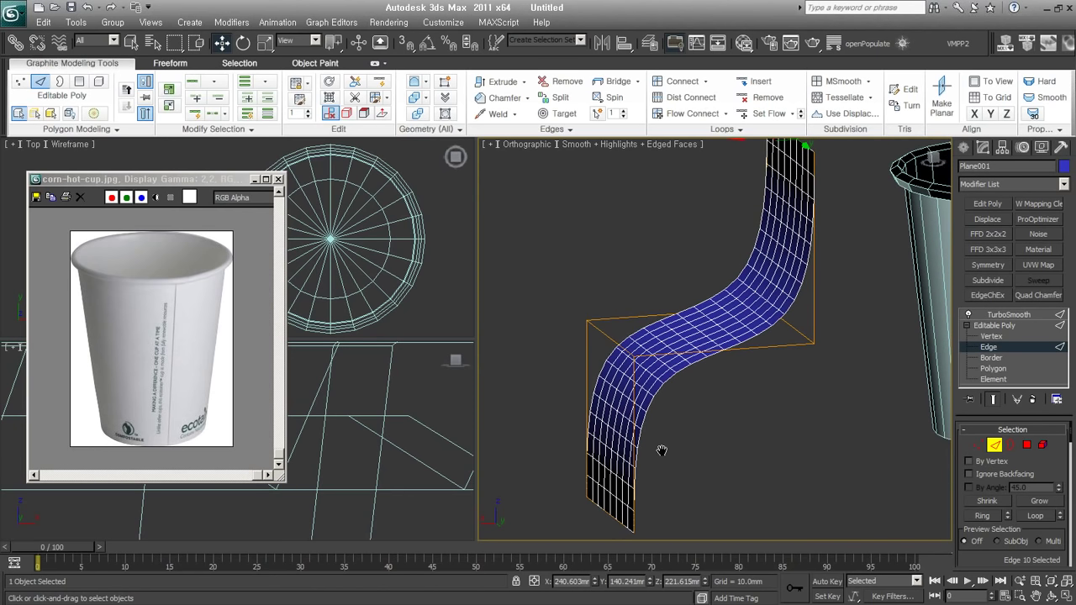
scroll(664, 446, "down", 2)
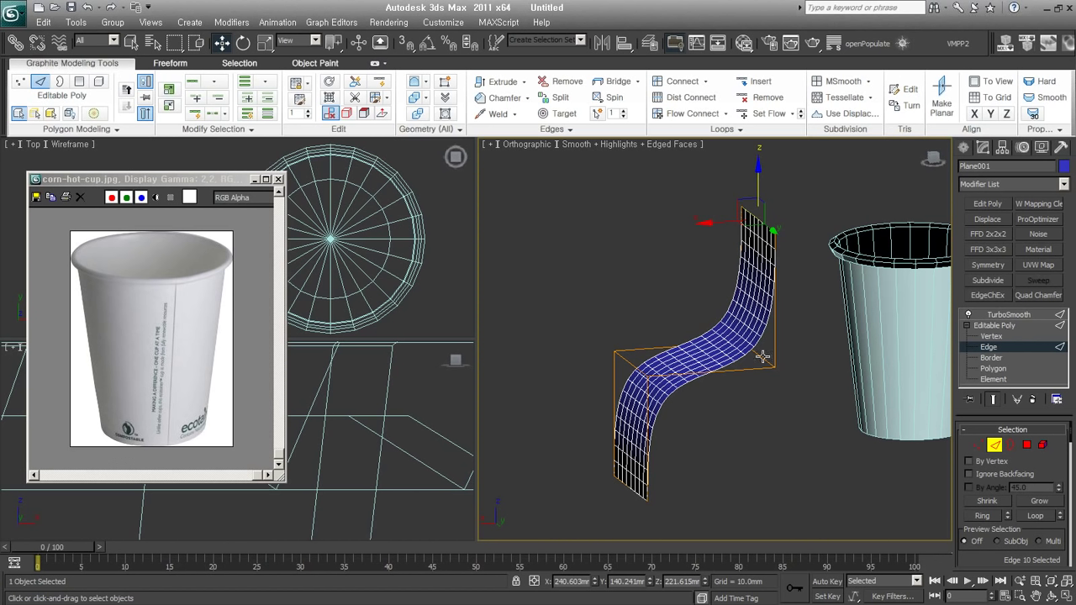
- Select the panel's bottom corner edge and isolate the panel with Alt+Q at Edge level
left_click(632, 370)
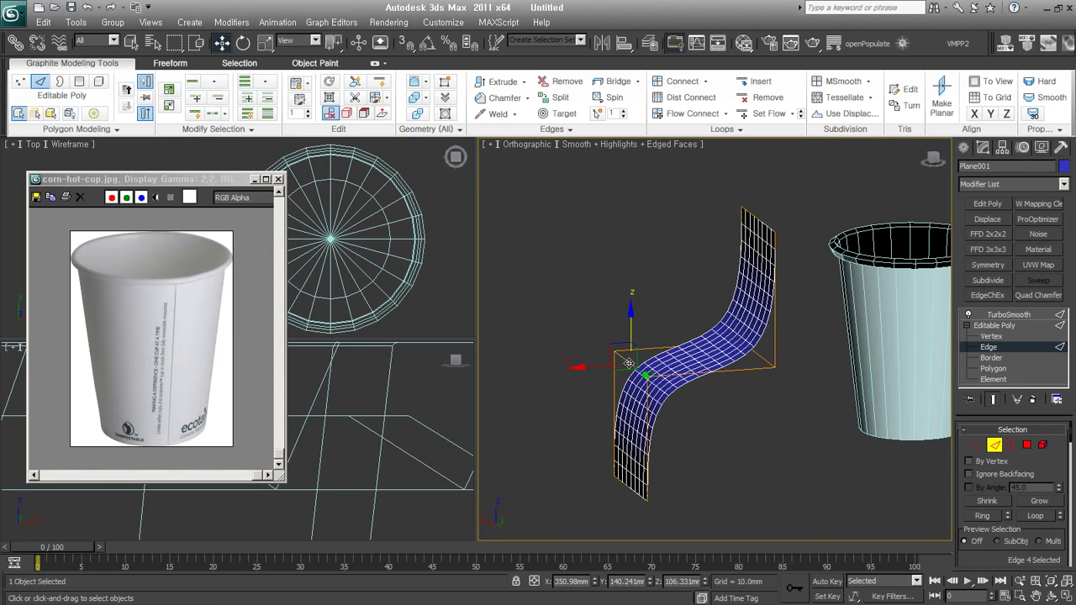
middle_click_drag(707, 409, 692, 404, "alt")
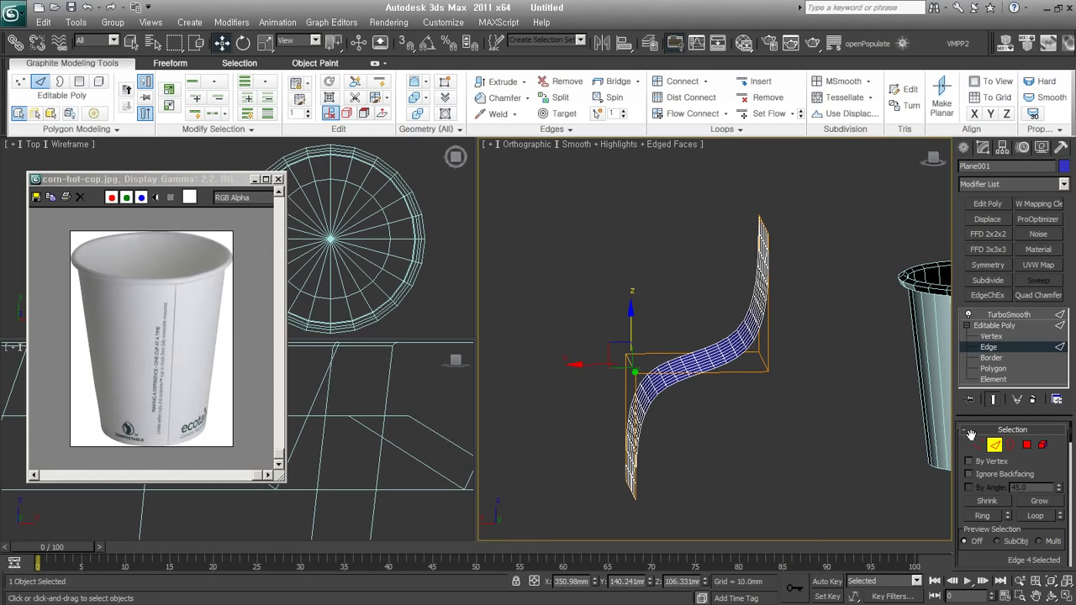
left_click(1009, 314)
key("alt+q")
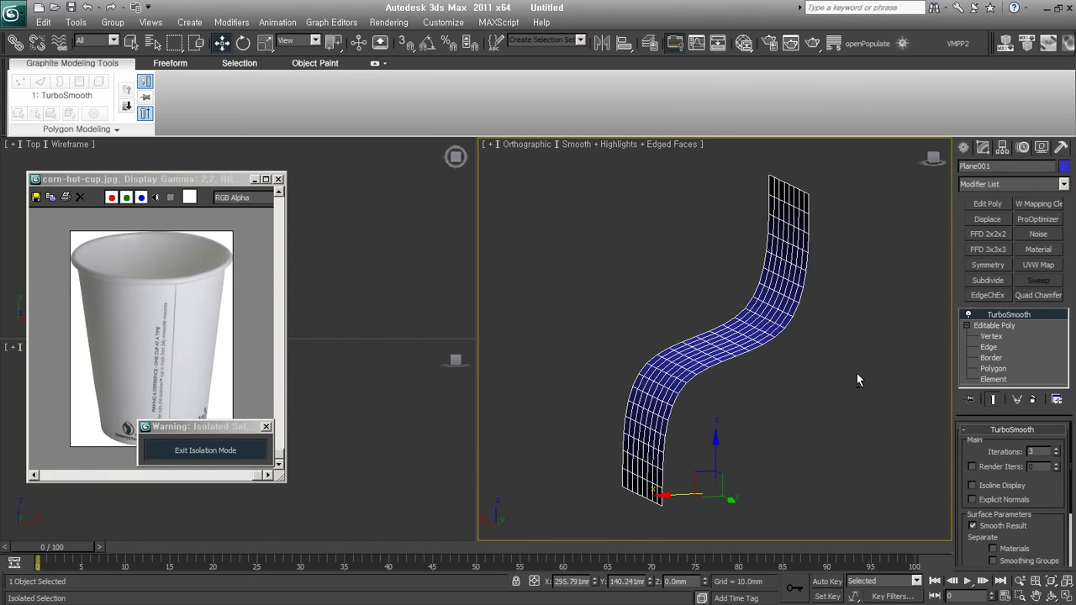
left_click(988, 346)
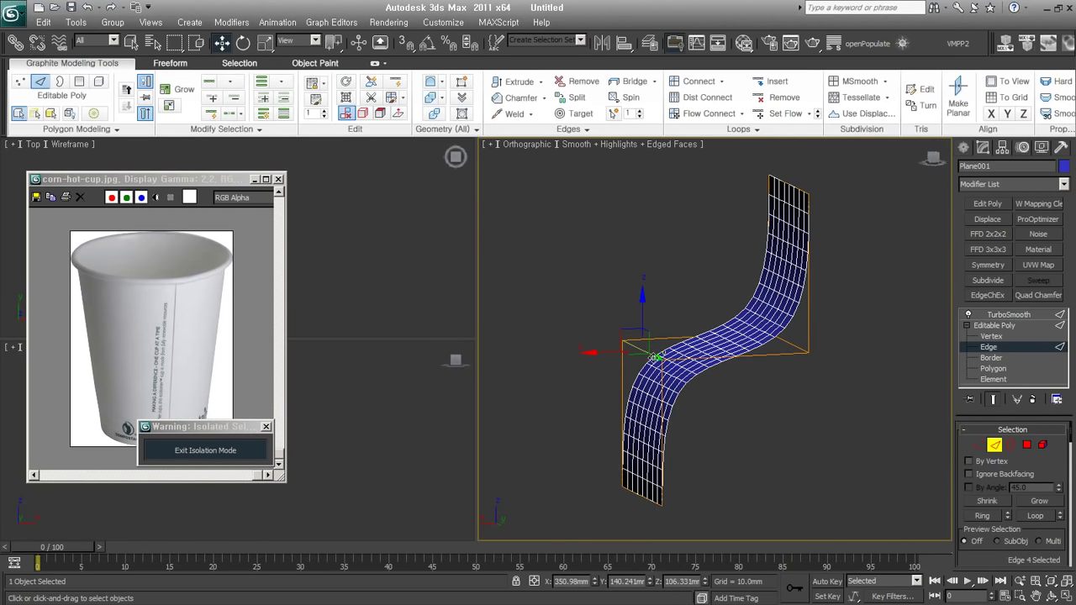
scroll(656, 358, "up", 3)
scroll(656, 357, "up", 2)
- Chamfer the lower bend edge into a tight corner and zoom in to check it
right_click(656, 339)
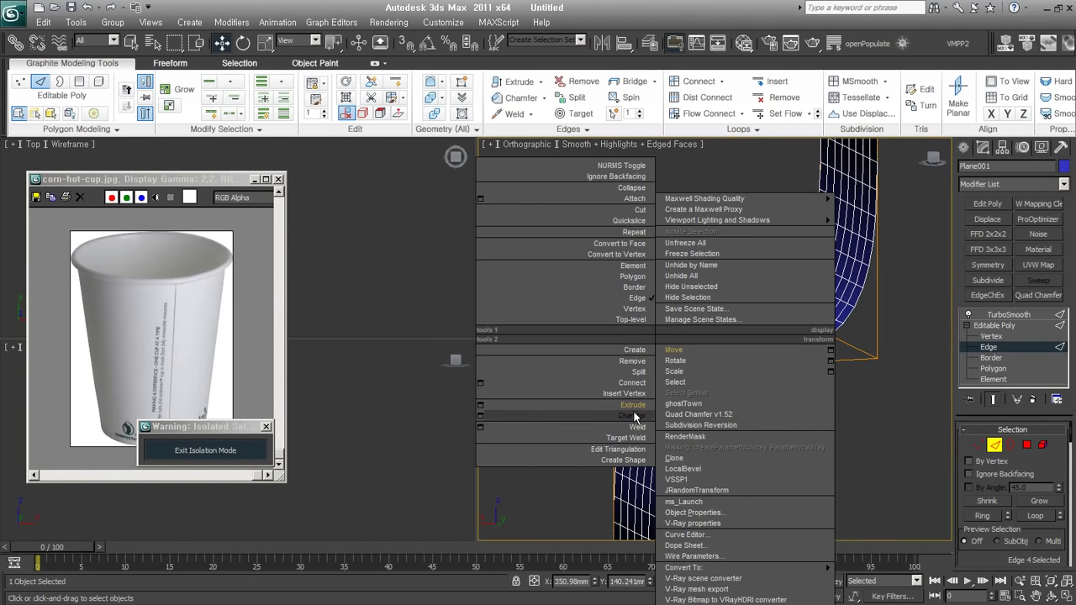
left_click(637, 417)
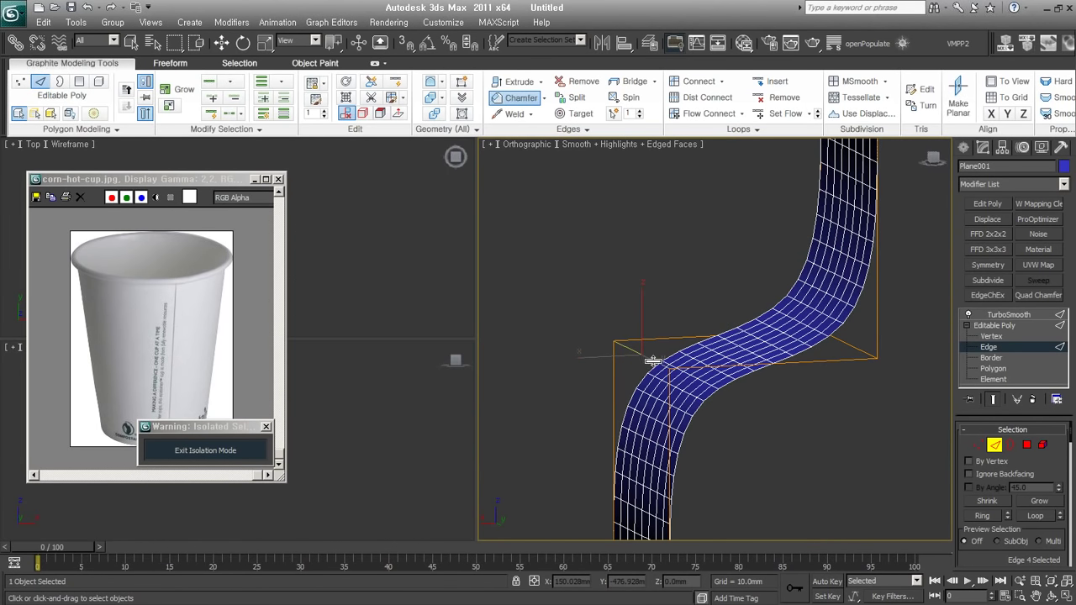
left_click_drag(652, 362, 653, 360)
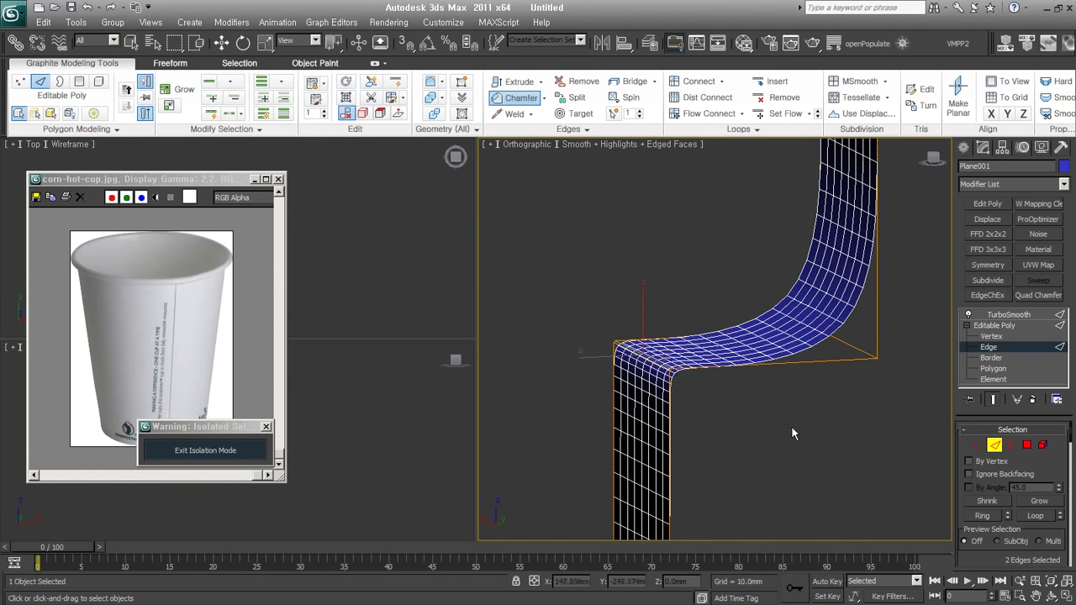
middle_click_drag(791, 426, 735, 422, "alt")
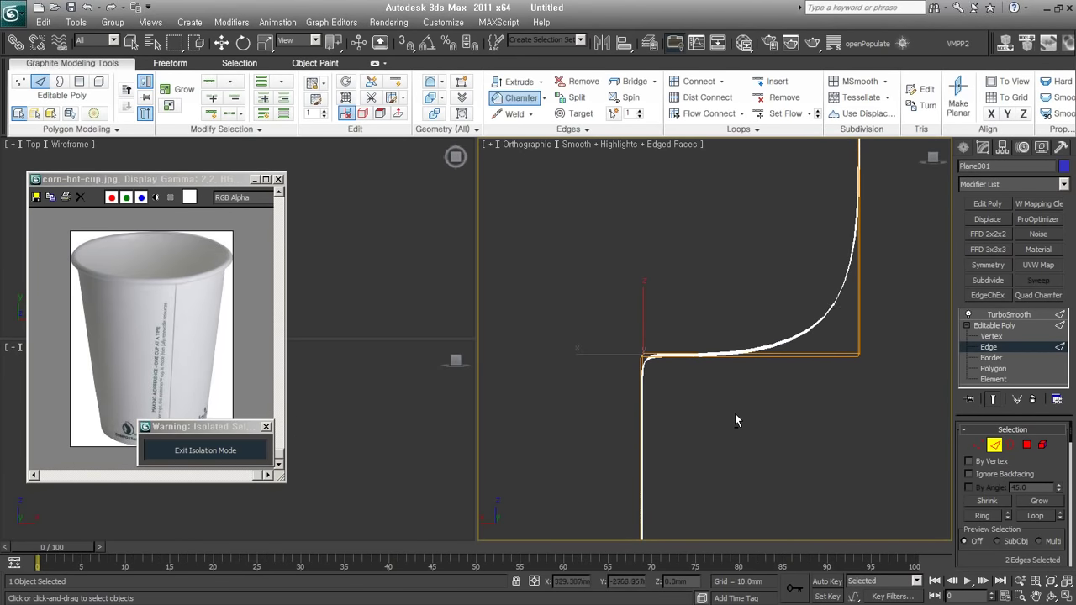
key("alt+z")
left_click_drag(644, 368, 656, 339)
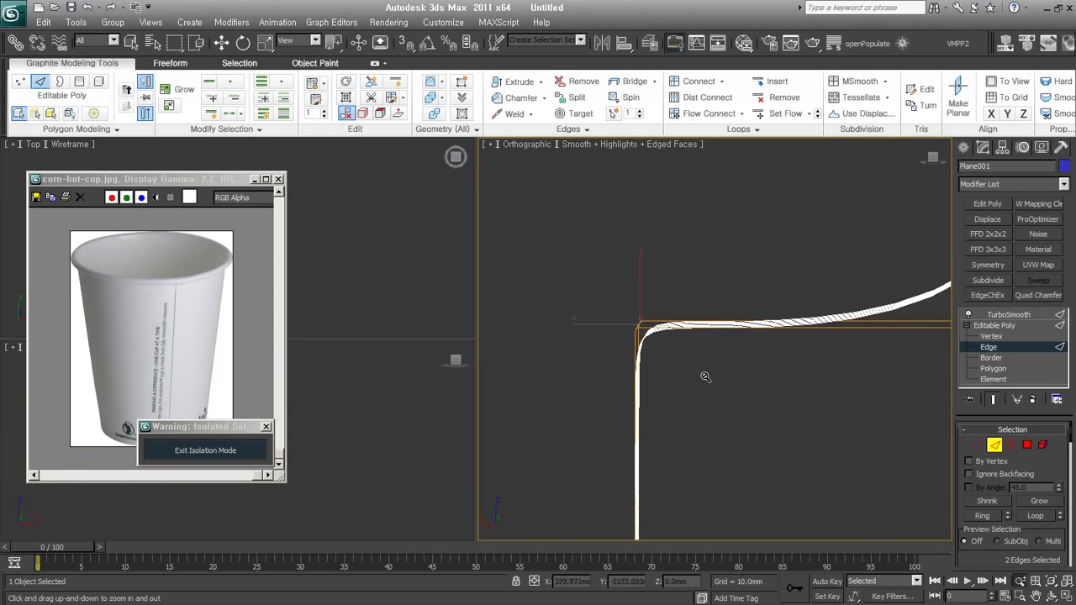
mouse_move(704, 375)
middle_mouse_down("alt")
mouse_move(572, 400)
mouse_move(567, 371)
middle_mouse_up("alt")
- Select the panel's corner edge and frame it in the view with Z
right_click(671, 373)
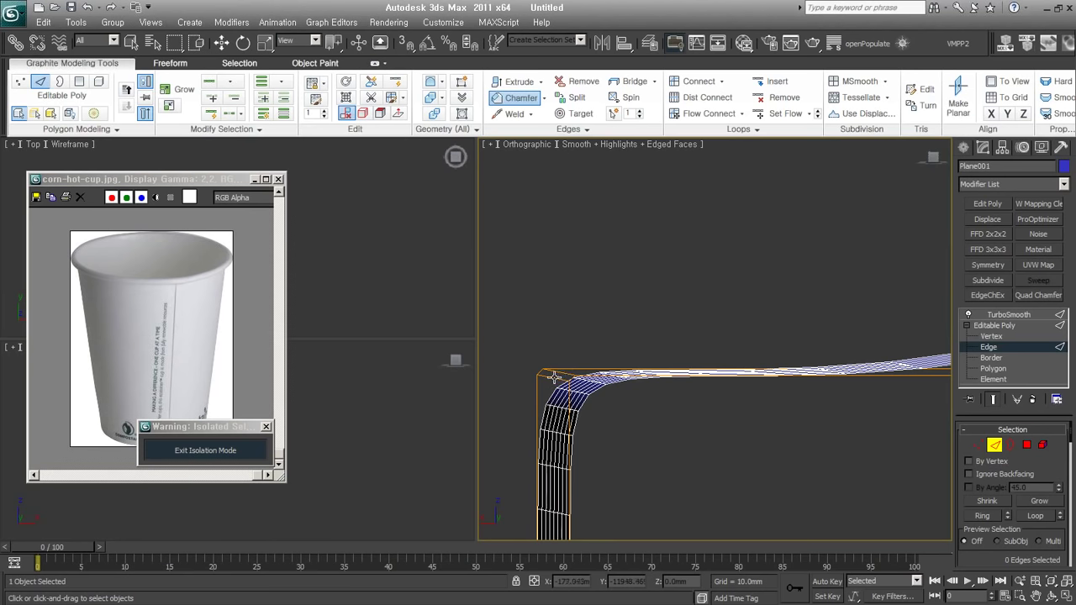
left_click(556, 375)
left_click(566, 373)
middle_click_drag(566, 373, 690, 412, "alt")
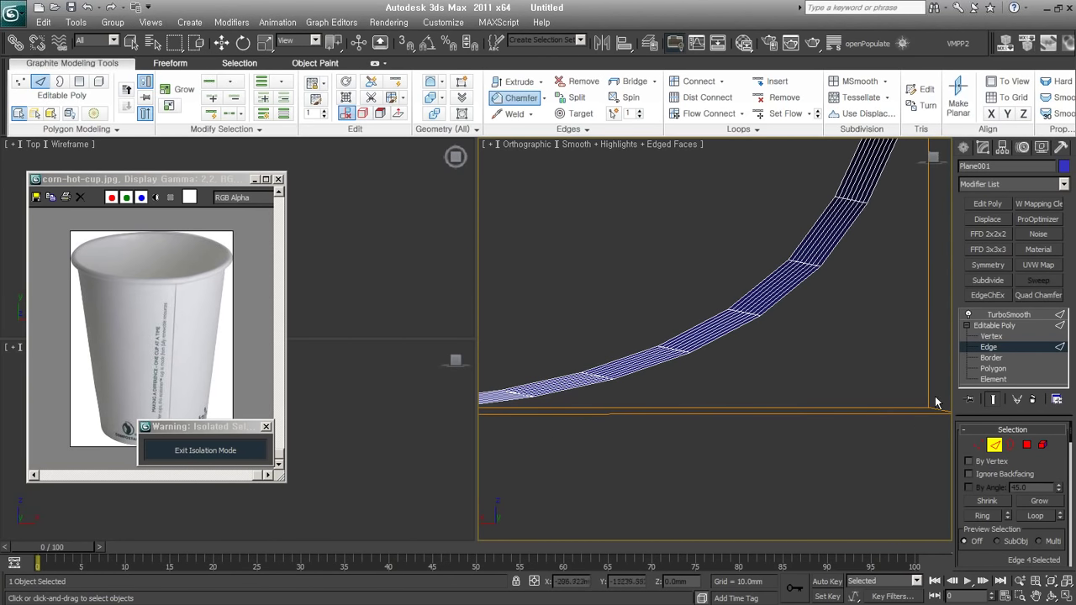
key("z")
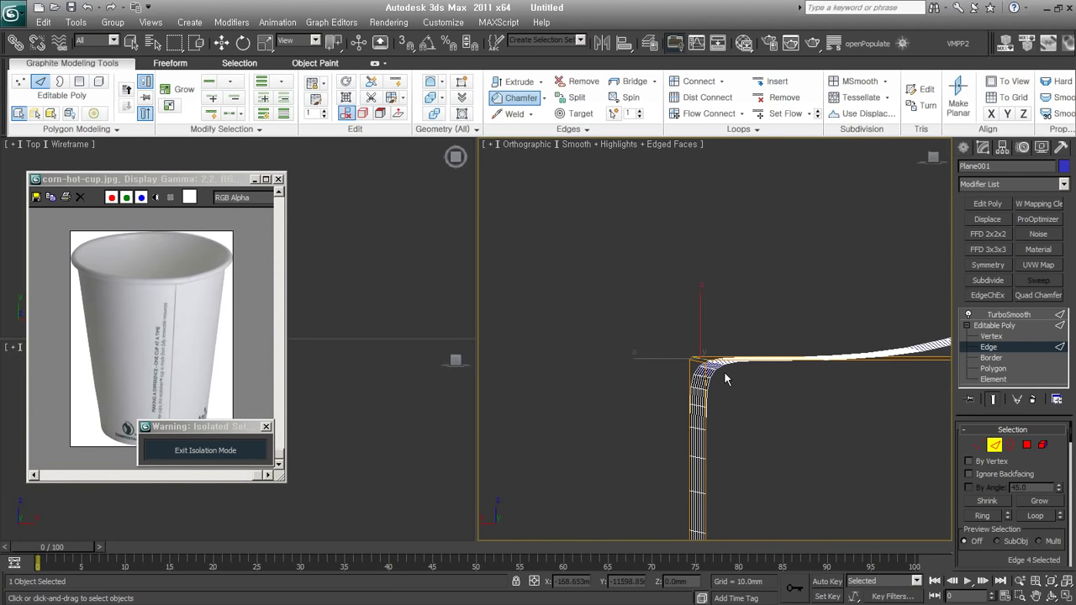
middle_click_drag(725, 378, 731, 371, "alt")
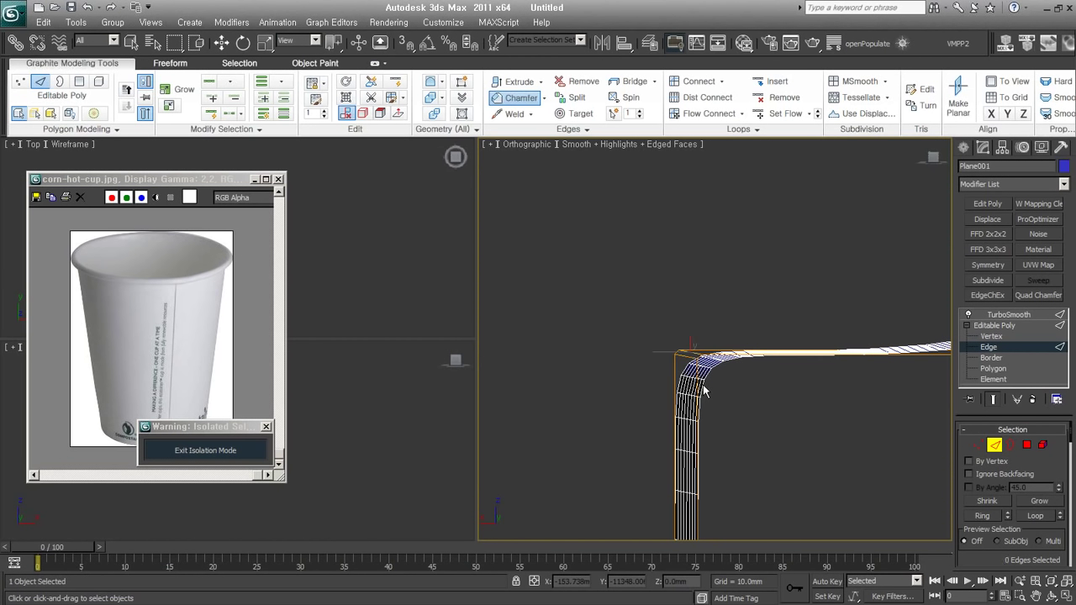
- Undo and redo the lower-bend chamfer, then bring up the quad menu of edge operations
key("ctrl+z")
key("ctrl+y")
middle_click_drag(703, 384, 689, 332)
scroll(688, 331, "up", 3)
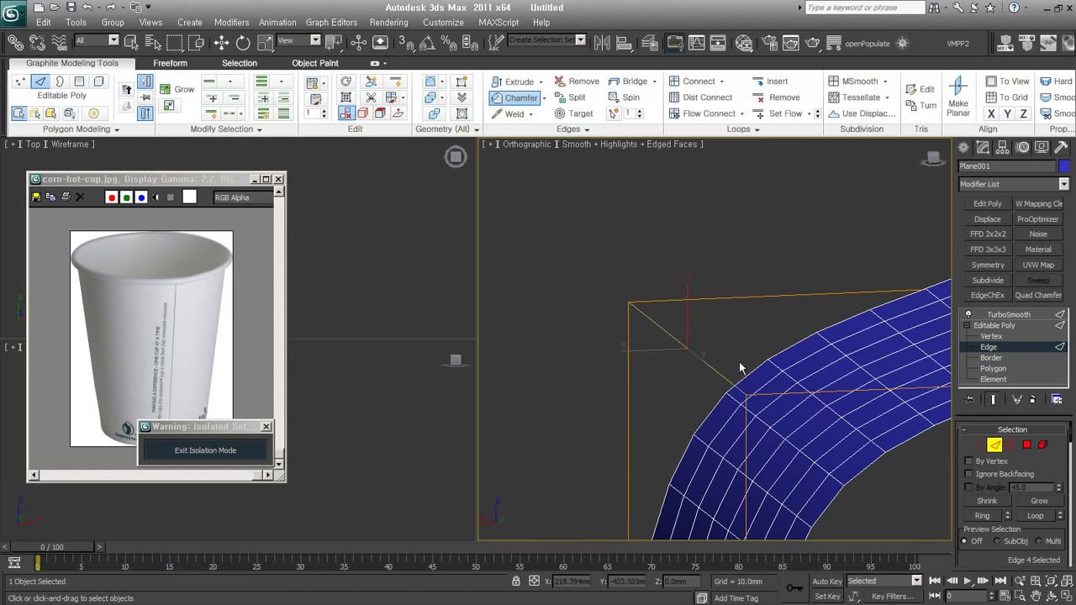
right_click(755, 340)
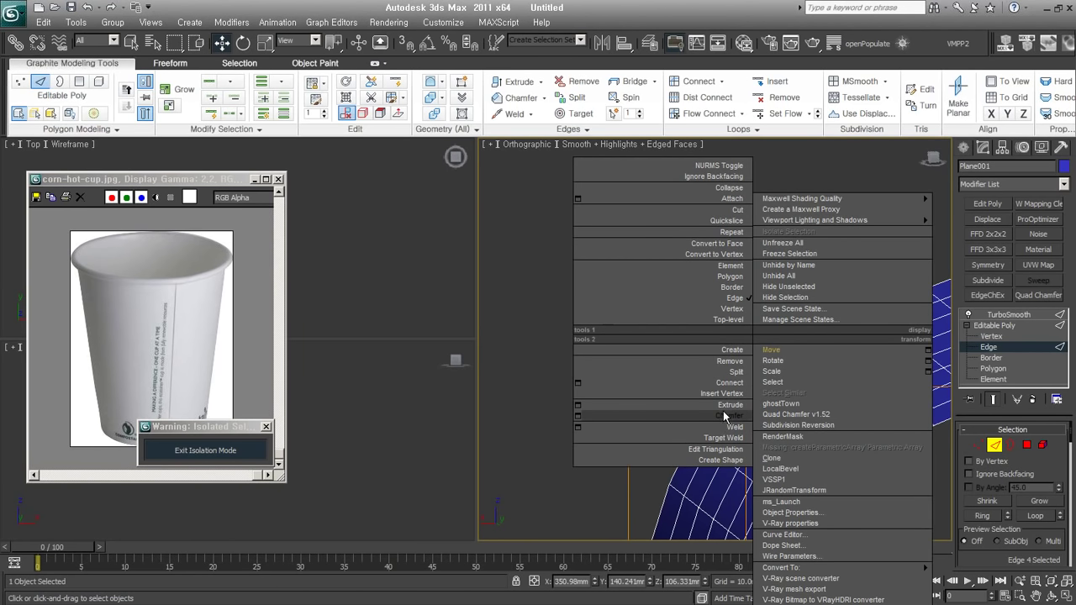
- Extrude Plane001's corner edge with 0.0mm height and 0.104mm base width, previewing it with edged faces off
left_click(577, 406)
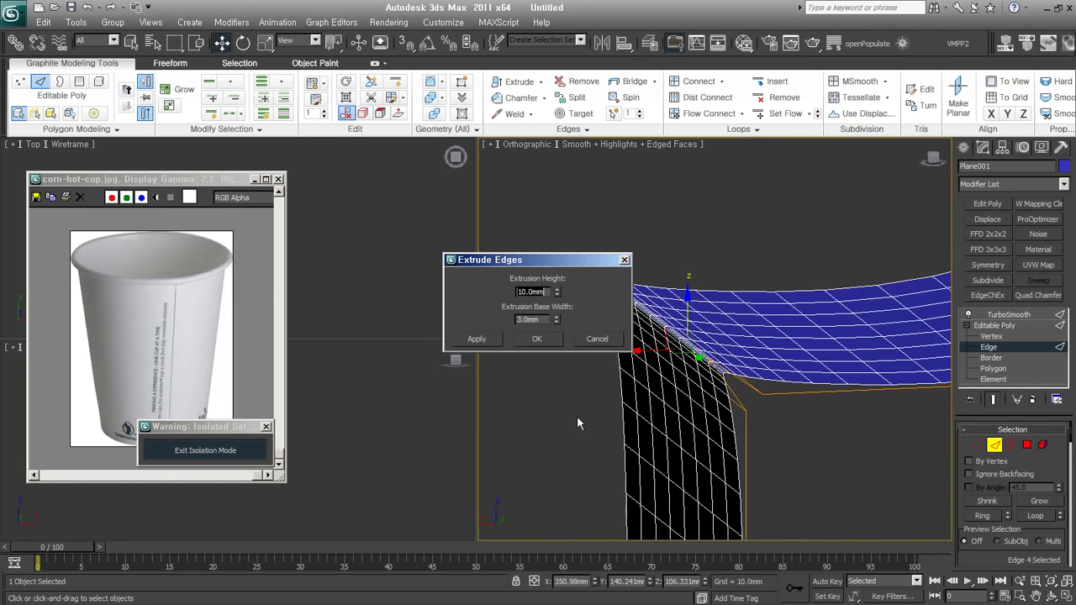
right_click(556, 320)
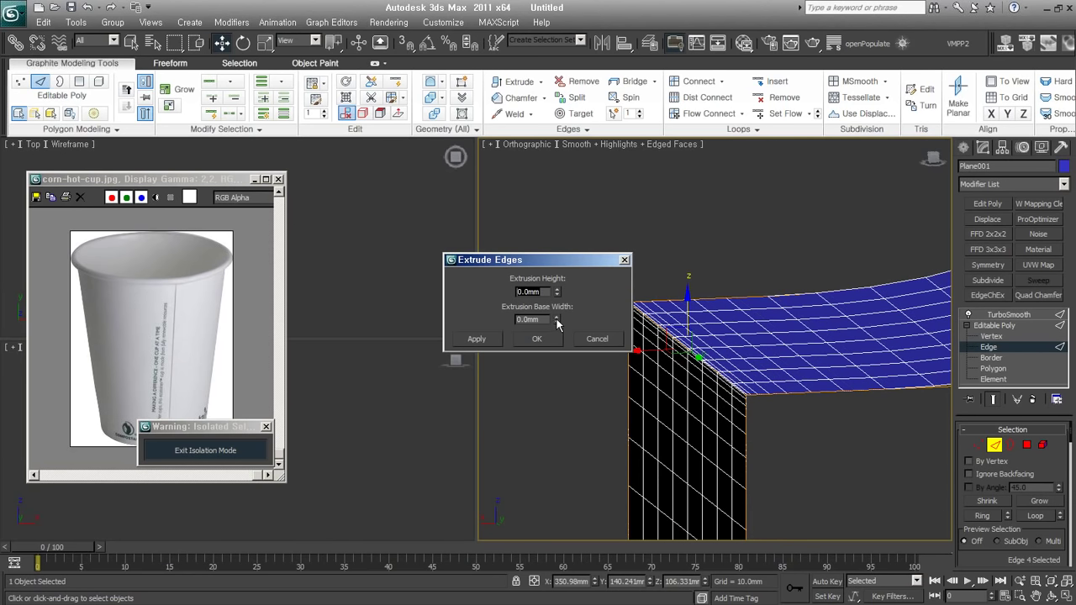
left_click_drag(557, 319, 578, 341)
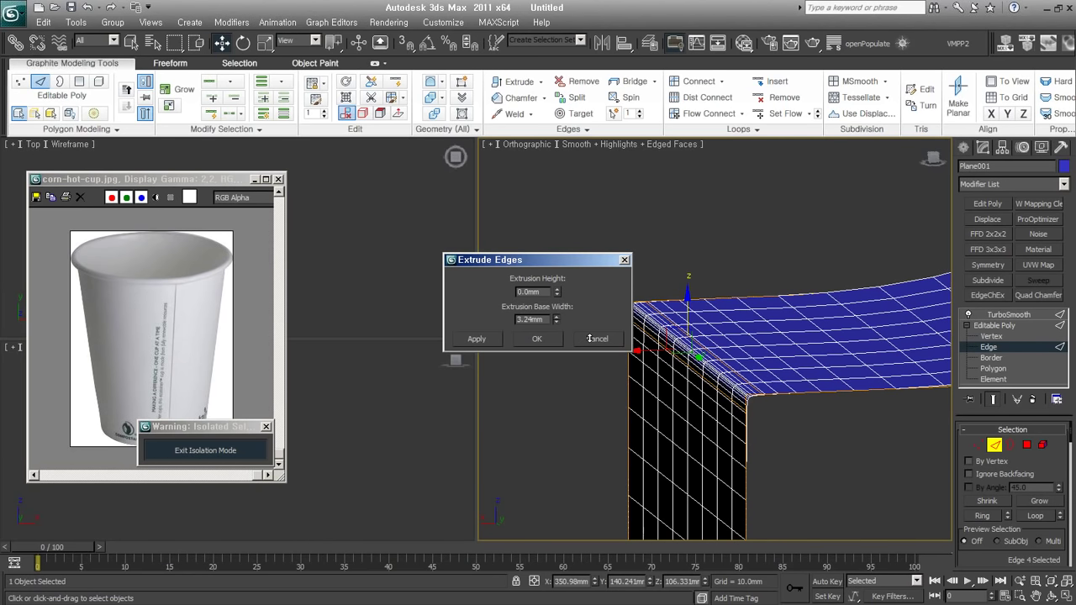
key("F4")
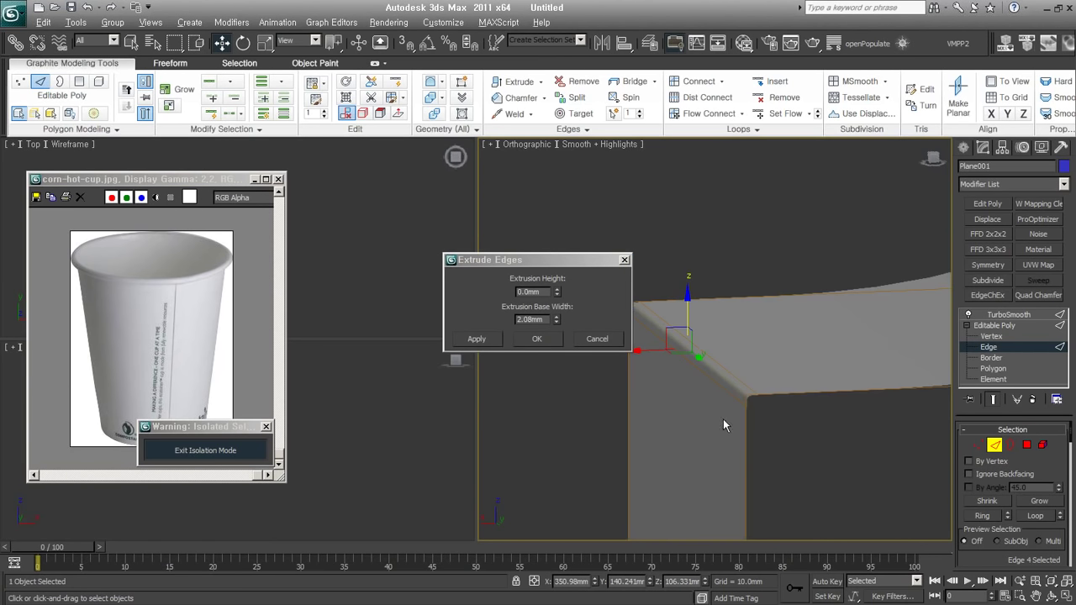
mouse_move(724, 419)
middle_mouse_down("alt")
mouse_move(801, 390)
mouse_move(708, 332)
middle_mouse_up("alt")
middle_click_drag(688, 286, 696, 300, "alt")
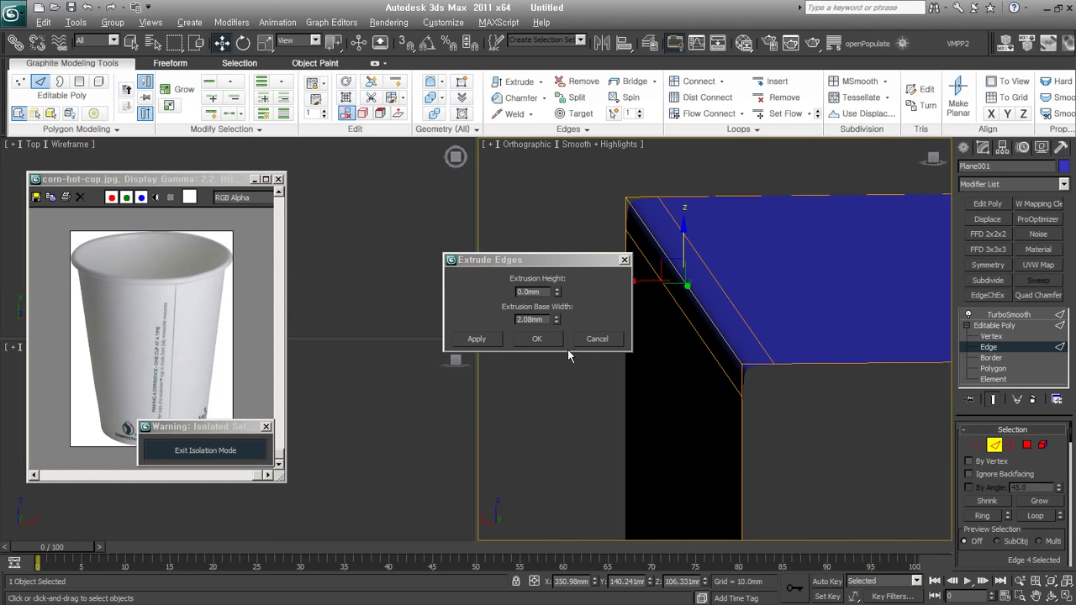
middle_click_drag(741, 399, 734, 376, "alt")
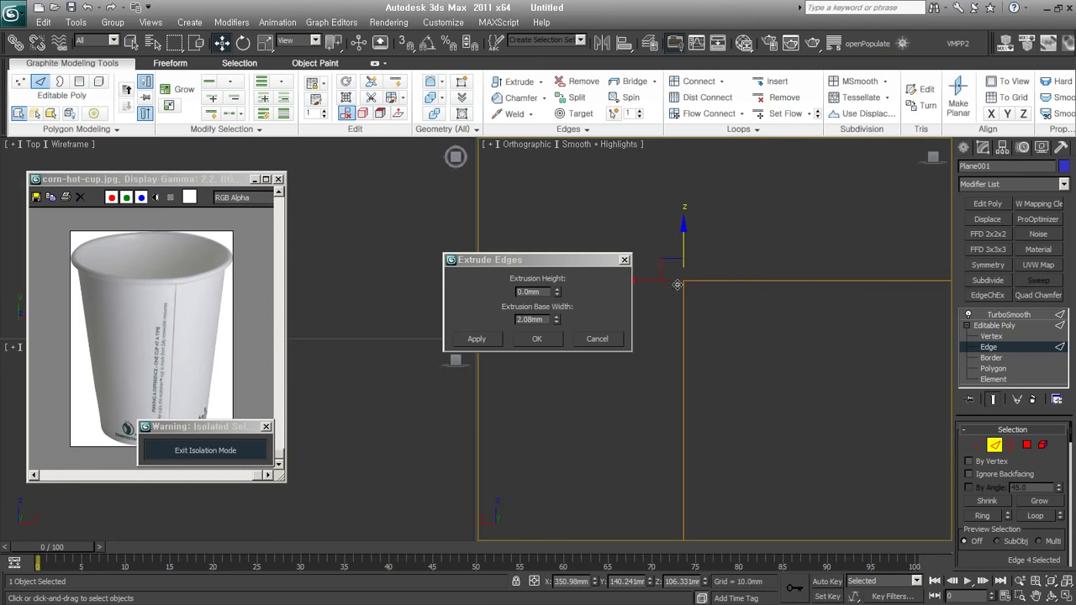
mouse_move(676, 292)
middle_mouse_down("alt")
mouse_move(699, 318)
mouse_move(847, 341)
middle_mouse_up("alt")
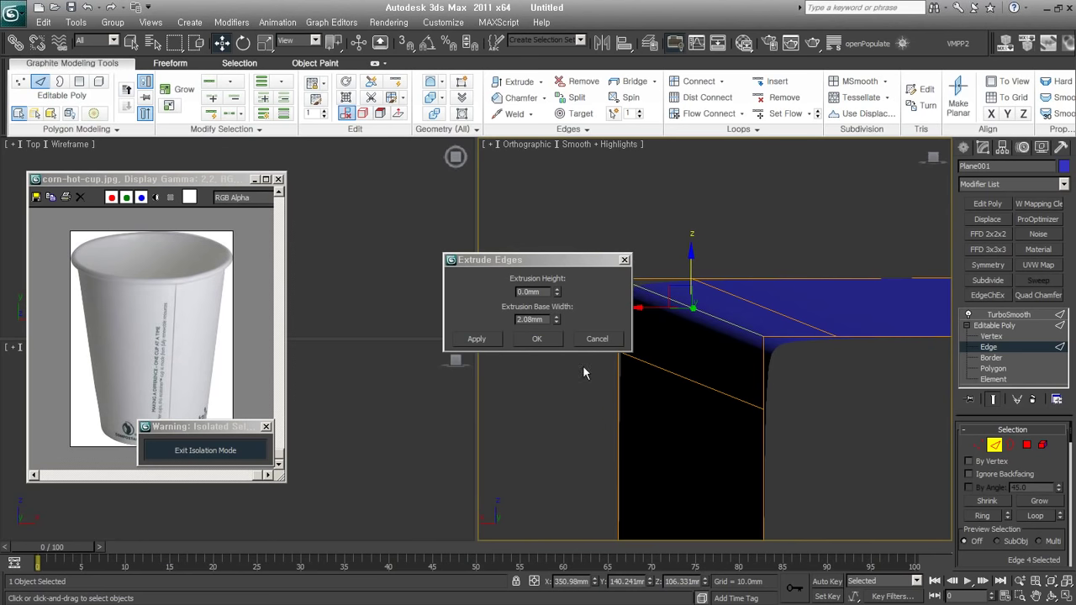
mouse_move(556, 320)
left_mouse_down()
mouse_move(554, 298)
mouse_move(548, 328)
left_mouse_up()
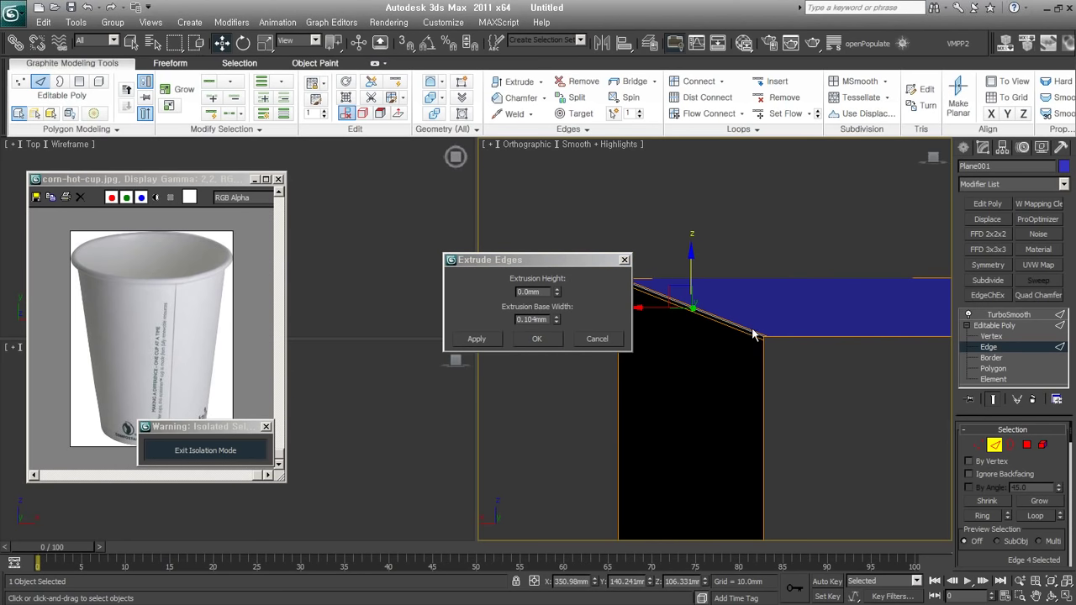
scroll(754, 335, "up", 1)
scroll(771, 343, "up", 1)
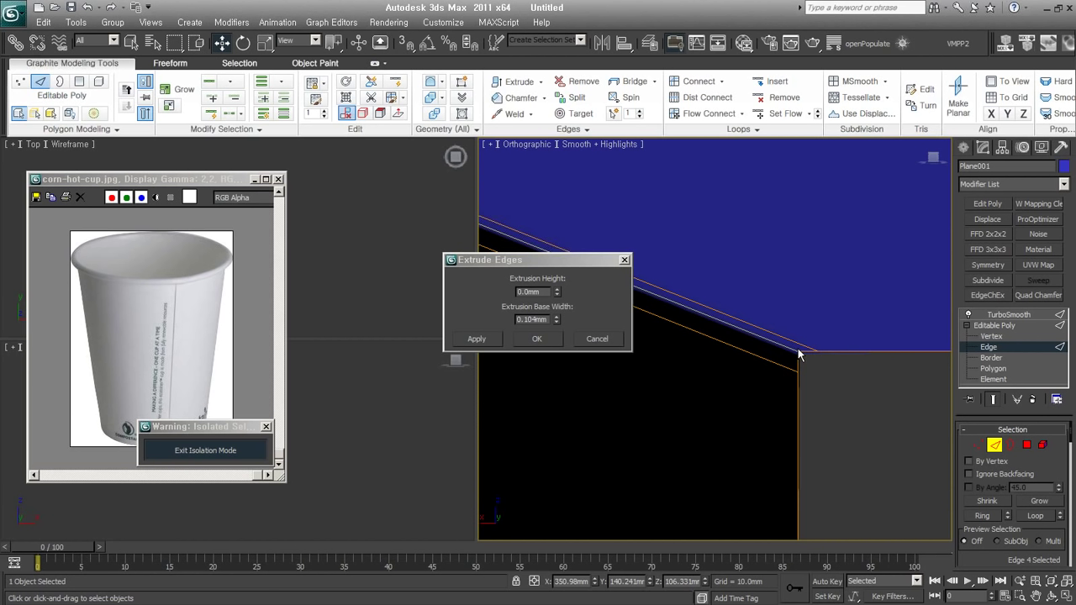
- Frame the whole S-curved plane and turn on Edged Faces (F4) to show its wireframe
scroll(782, 380, "down", 2)
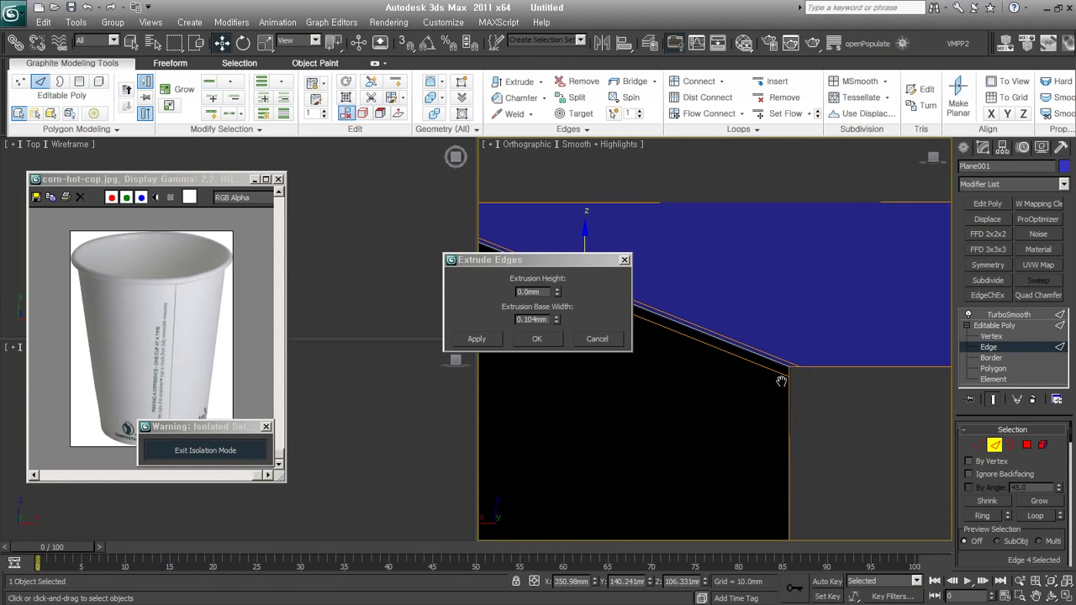
mouse_move(782, 384)
middle_mouse_down()
mouse_move(652, 447)
mouse_move(786, 437)
mouse_move(798, 570)
middle_mouse_up()
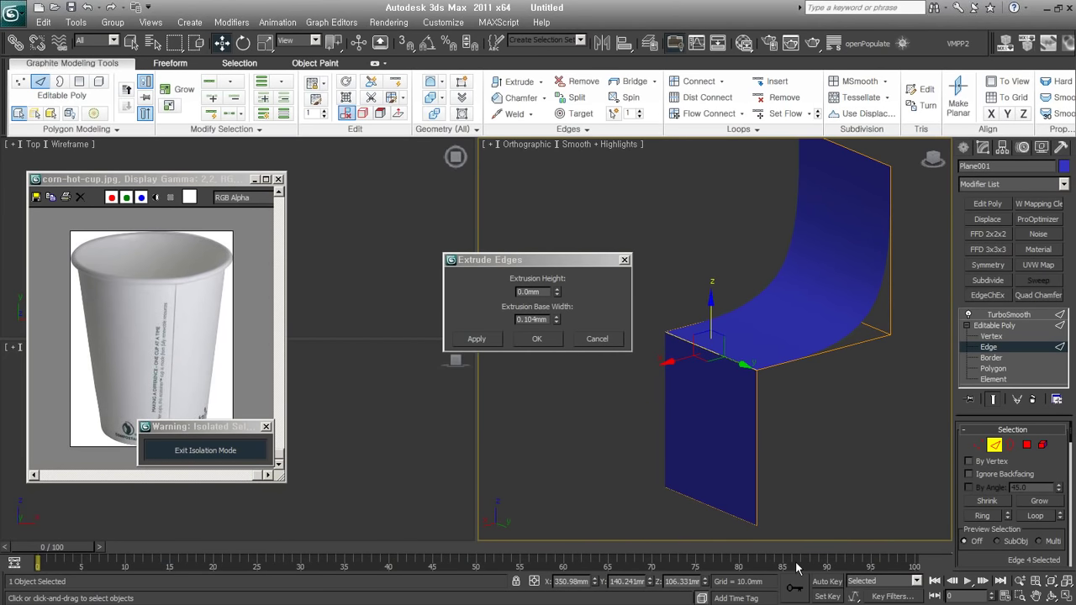
middle_click_drag(784, 423, 757, 441, "alt")
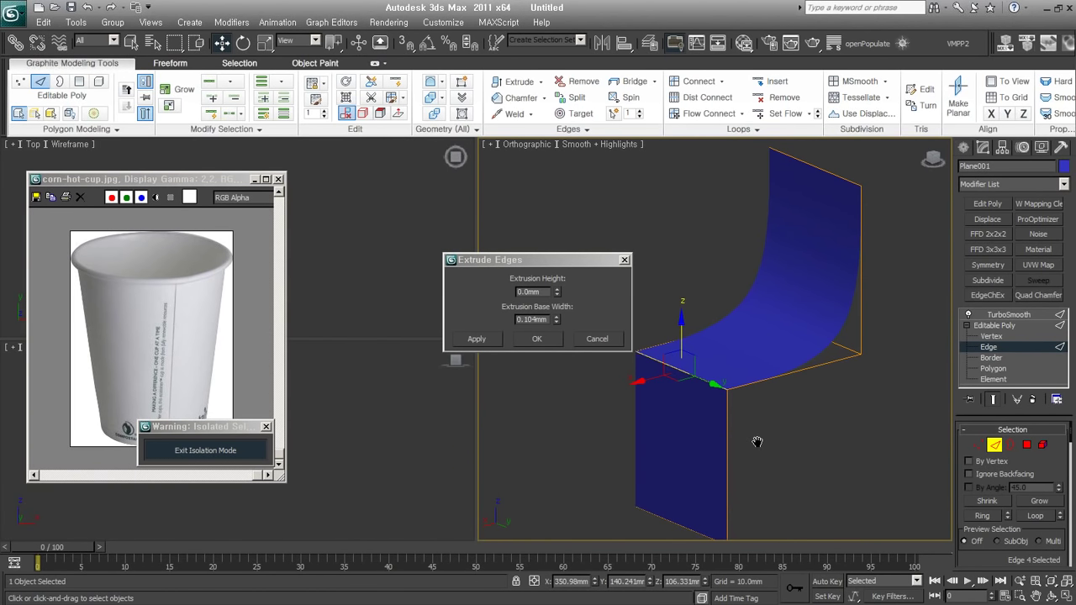
key("F4")
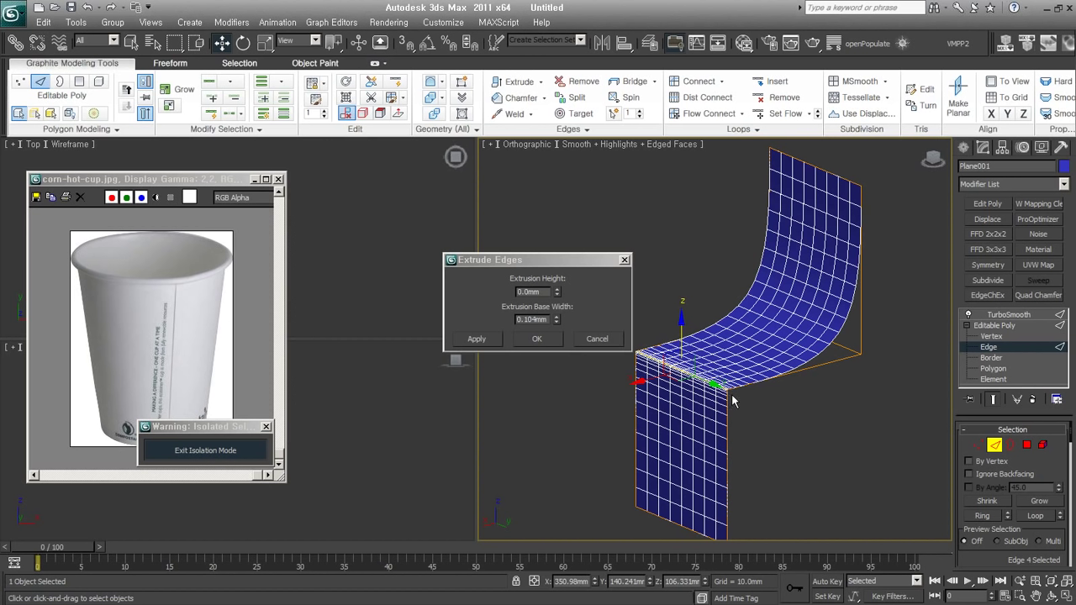
- Cancel the edge extrusion, enter Polygon level, and scroll the panel to Smoothing Groups
left_click(597, 339)
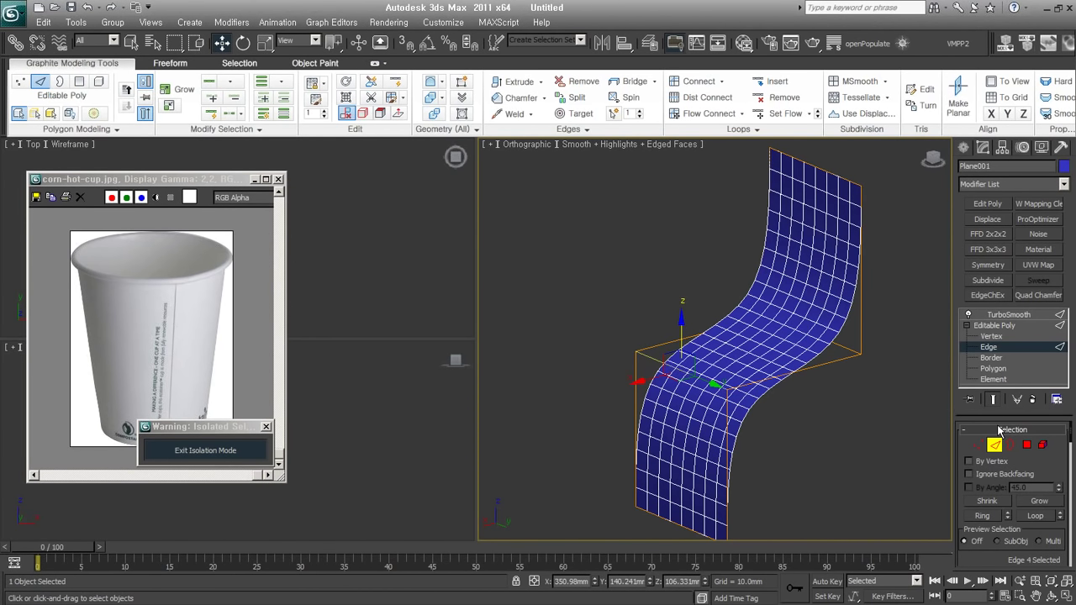
left_click(1027, 445)
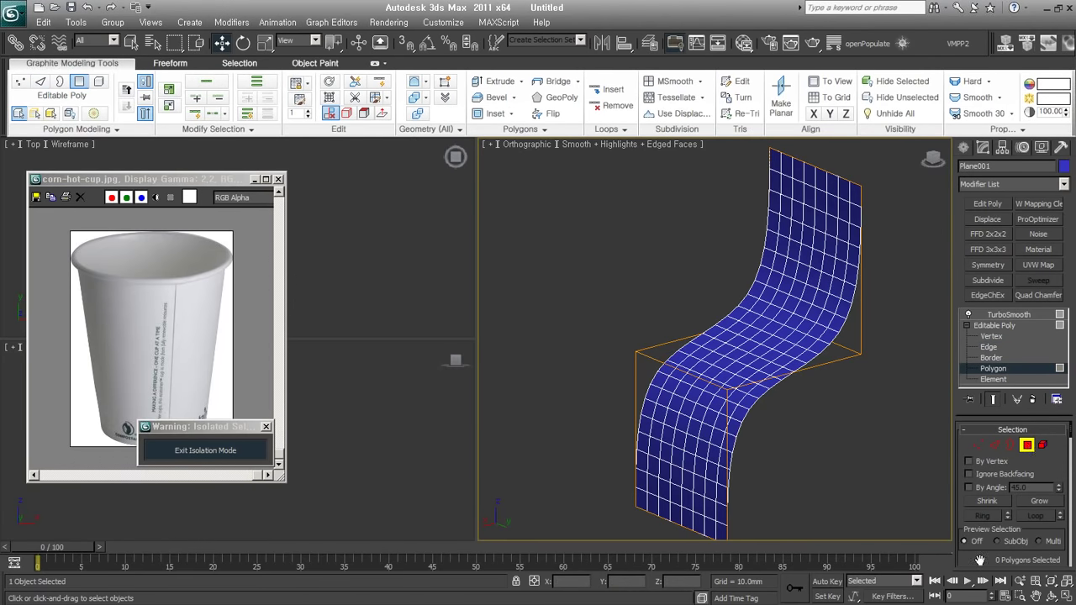
left_click_drag(979, 560, 1008, 239)
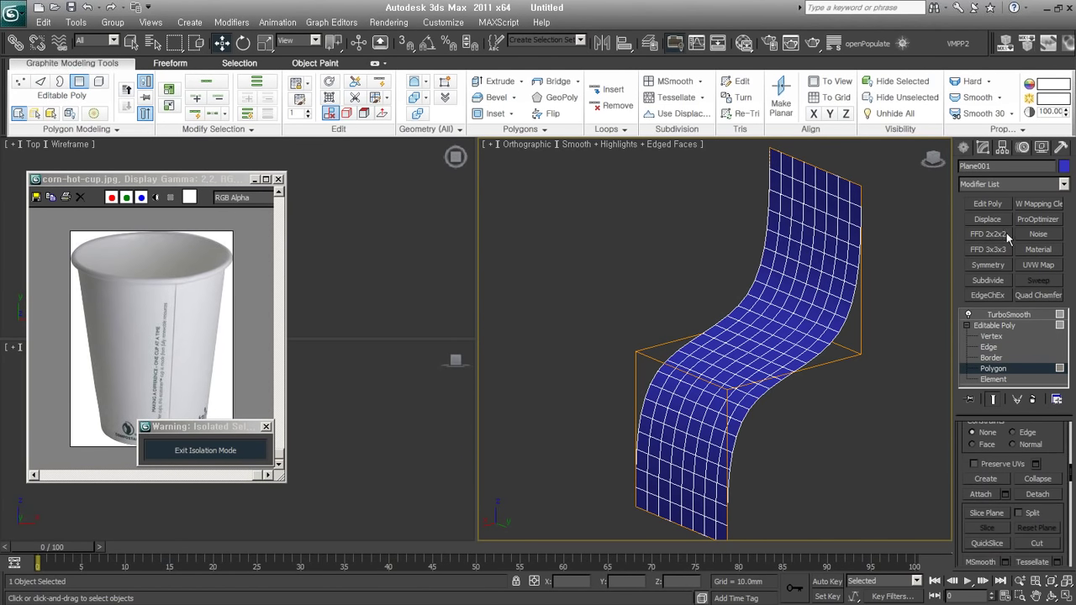
left_click_drag(1052, 456, 1059, 231)
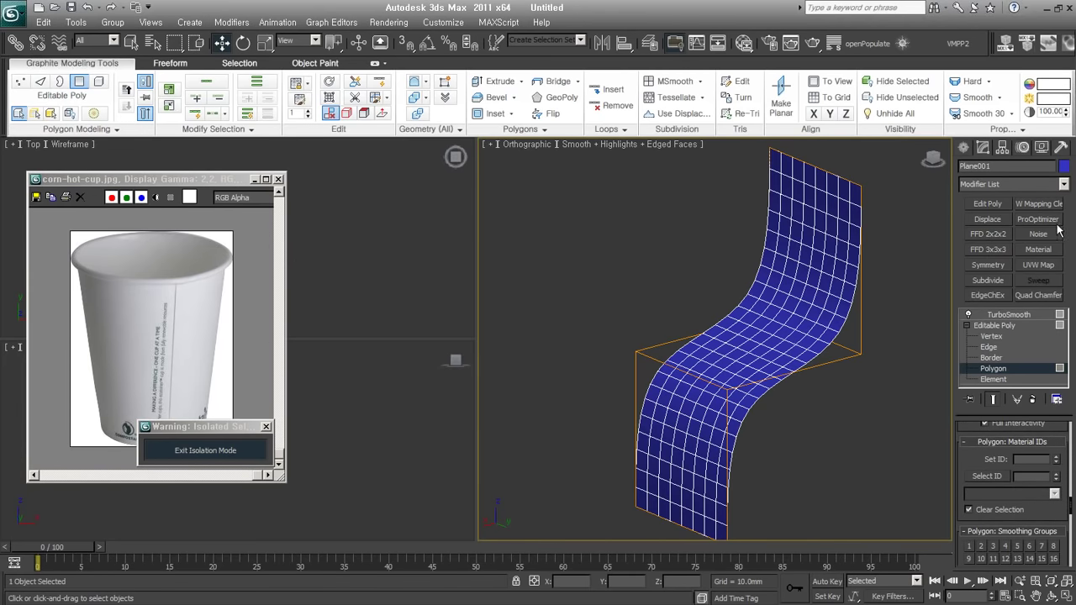
left_click(1008, 184)
left_click(996, 207)
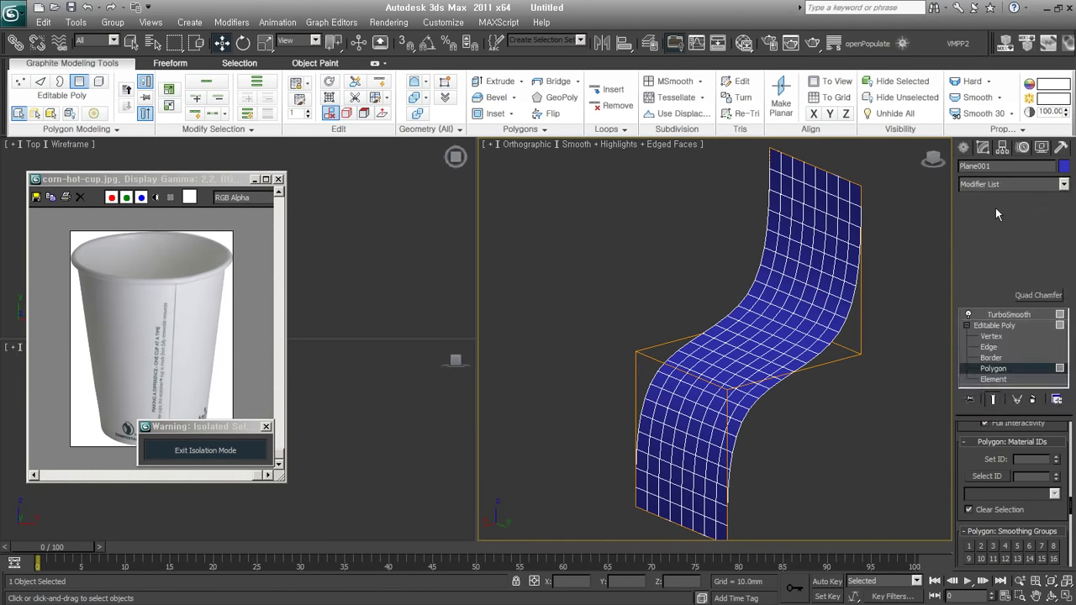
left_click_drag(1043, 401, 1042, 354)
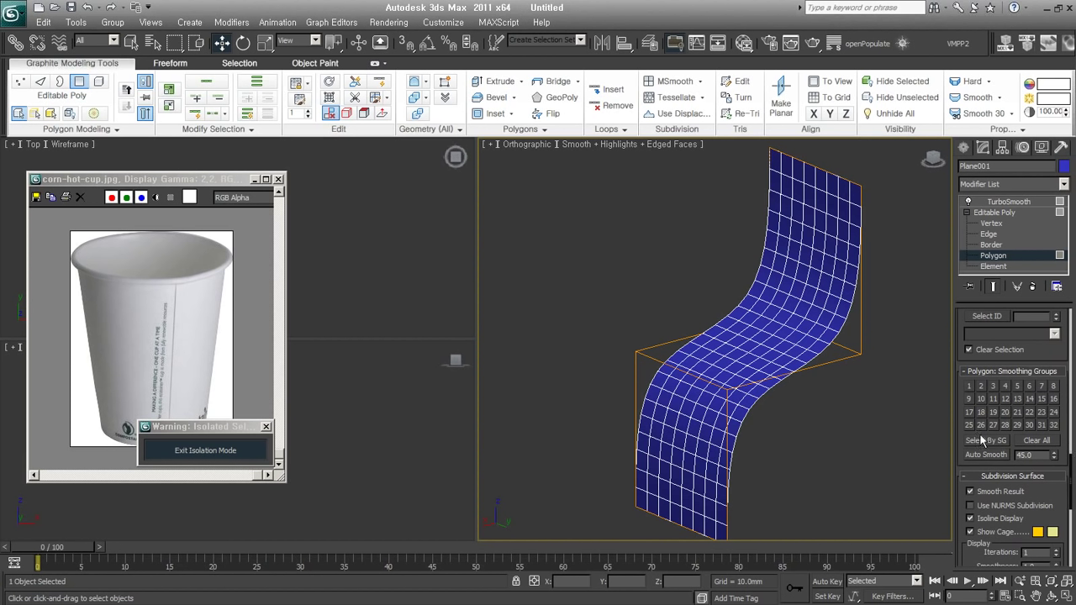
- Put the plane's lower polygon band into smoothing group 1
left_click(685, 407)
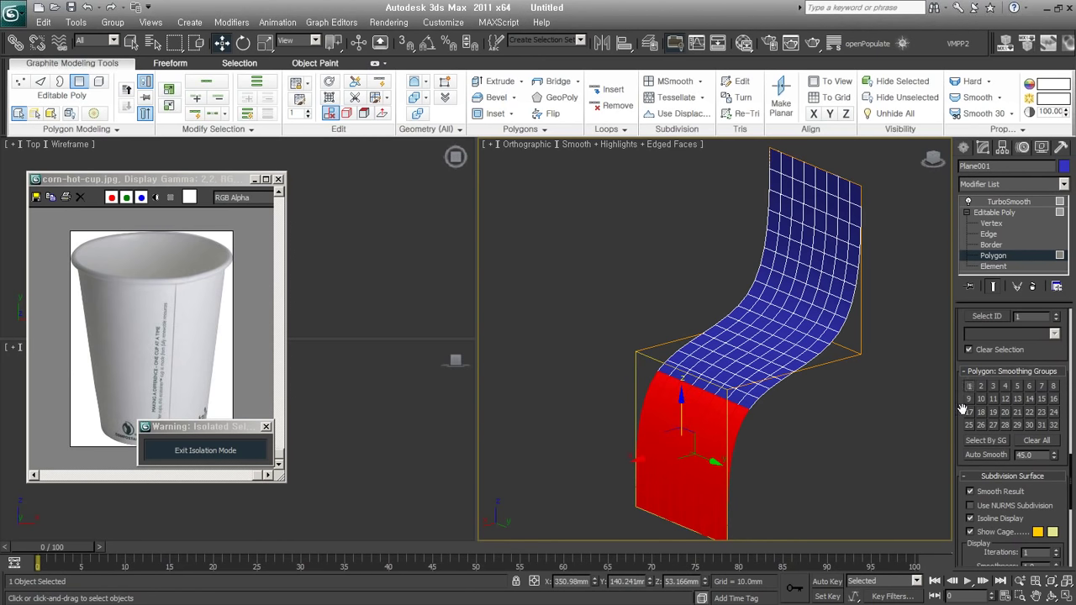
left_click(767, 352)
left_click(831, 259, "ctrl")
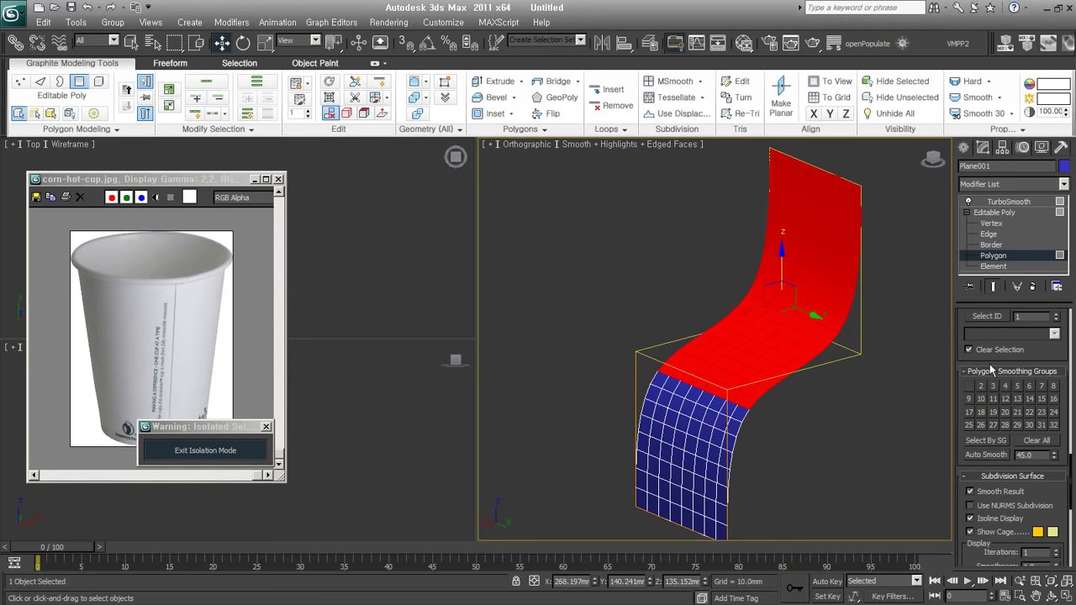
left_click(858, 498)
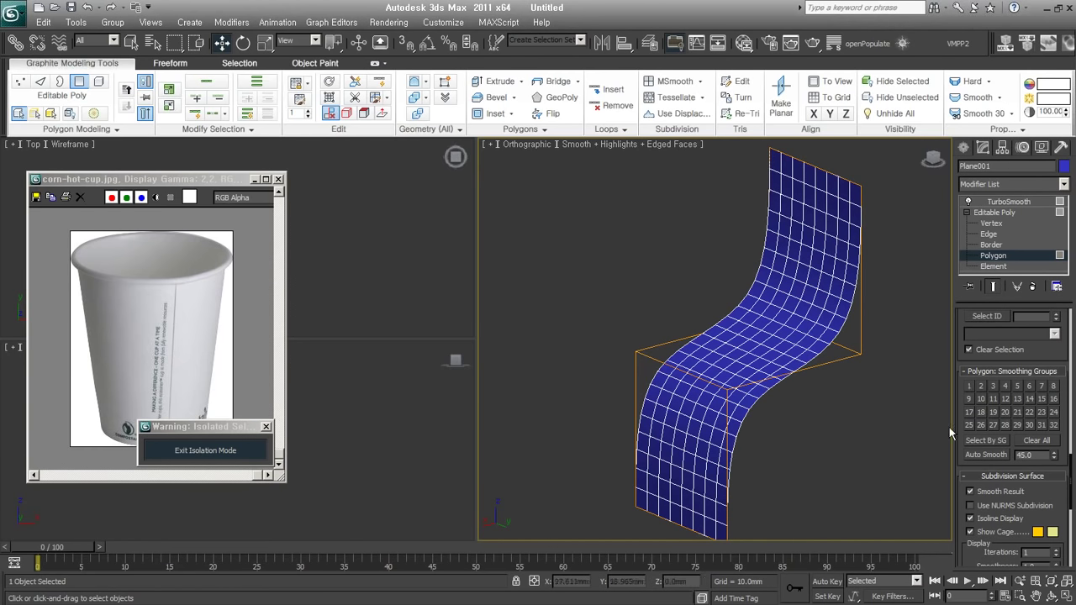
left_click(712, 432)
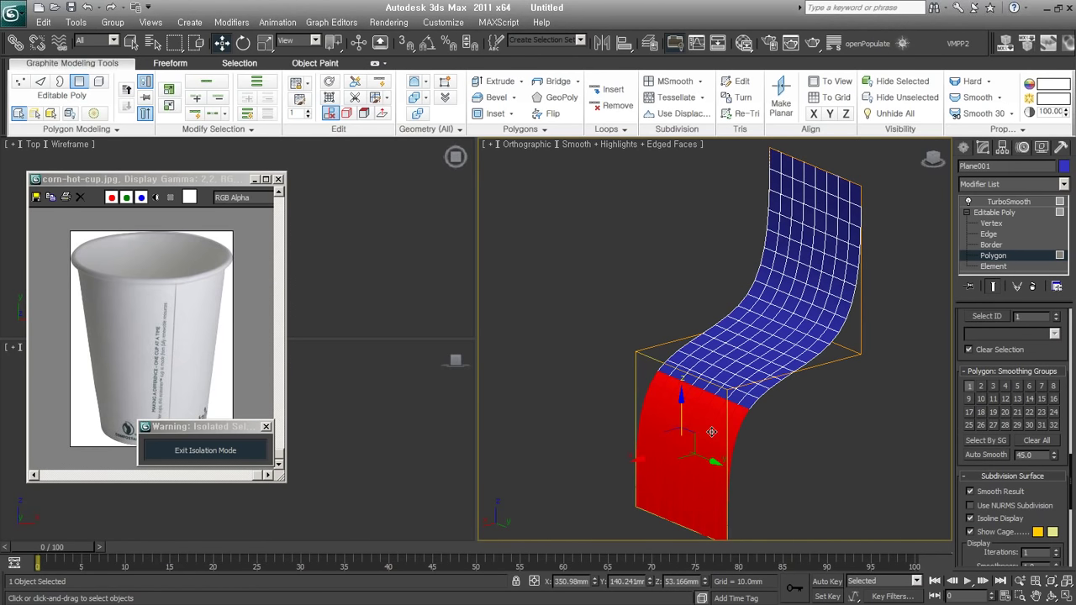
left_click(969, 386)
- Check the middle and upper bands' smoothing groups, then show the TurboSmooth settings
left_click(784, 343)
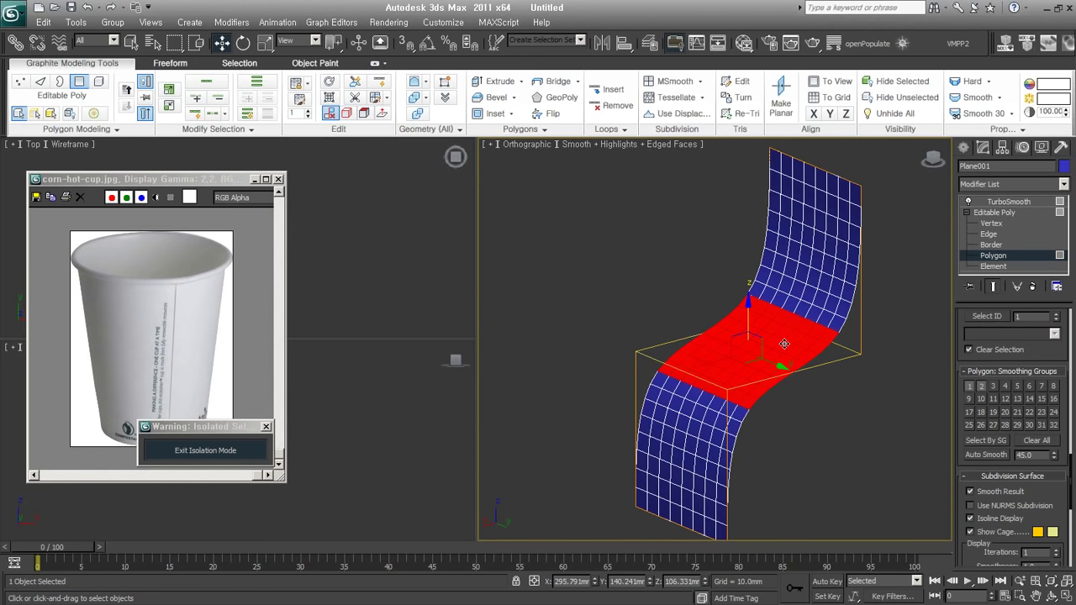
left_click(803, 269)
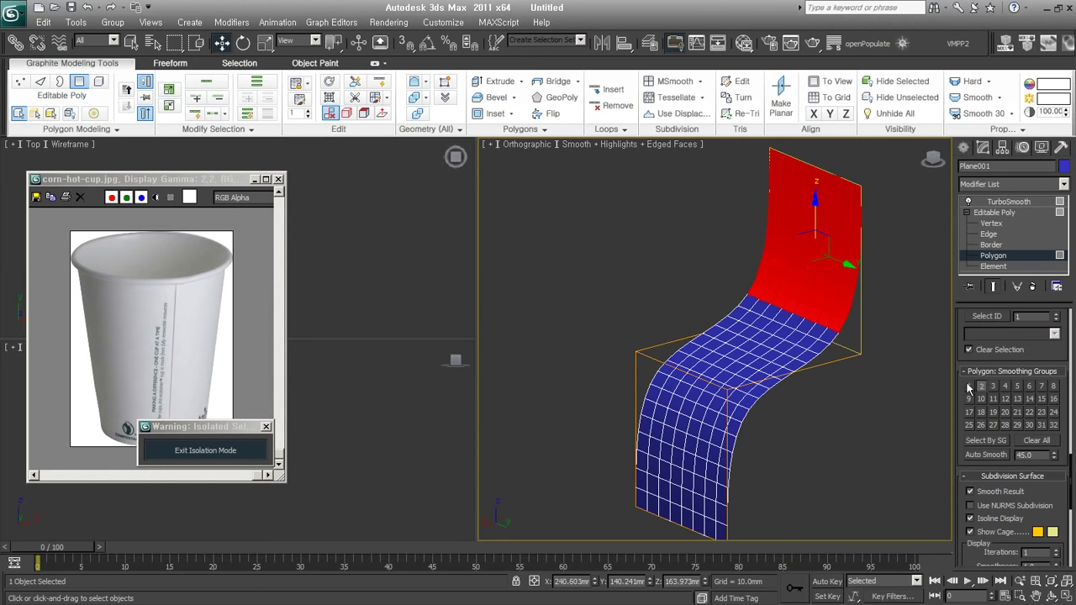
left_click(787, 357)
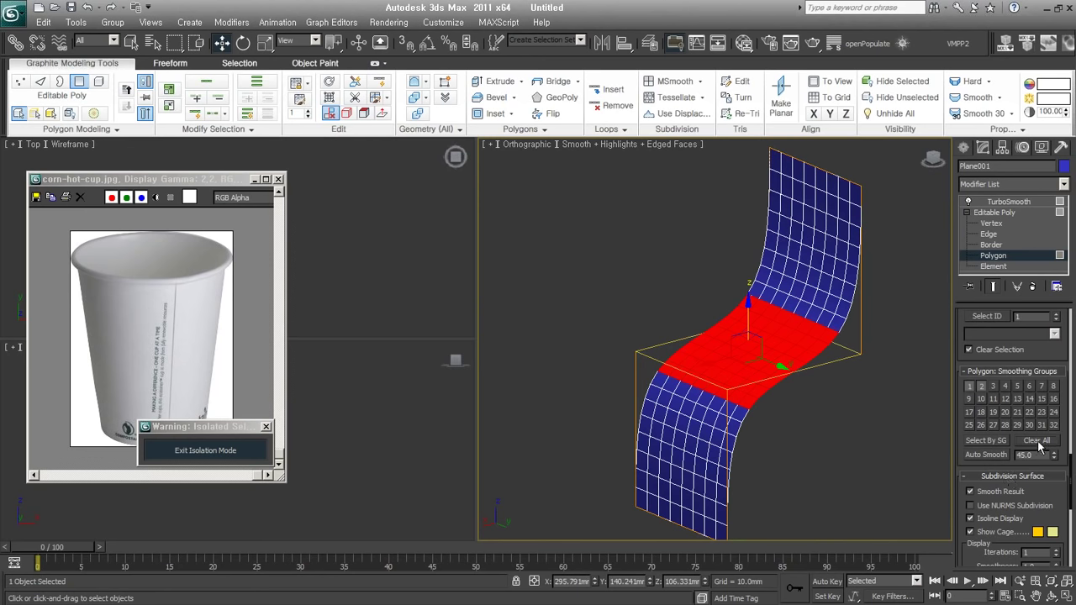
left_click(824, 302, "ctrl")
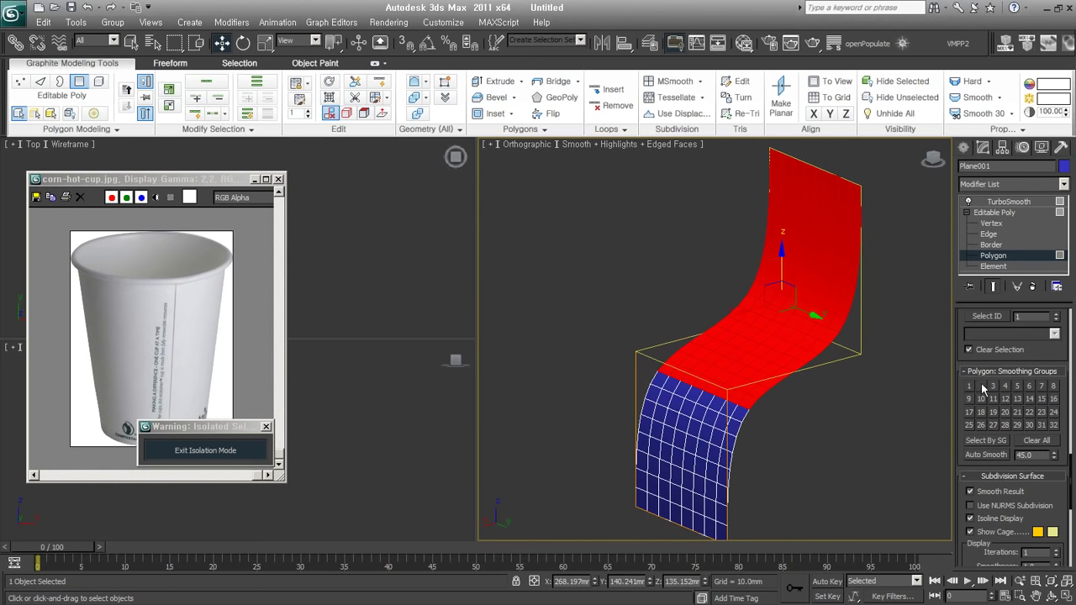
left_click(863, 444)
left_click(683, 436)
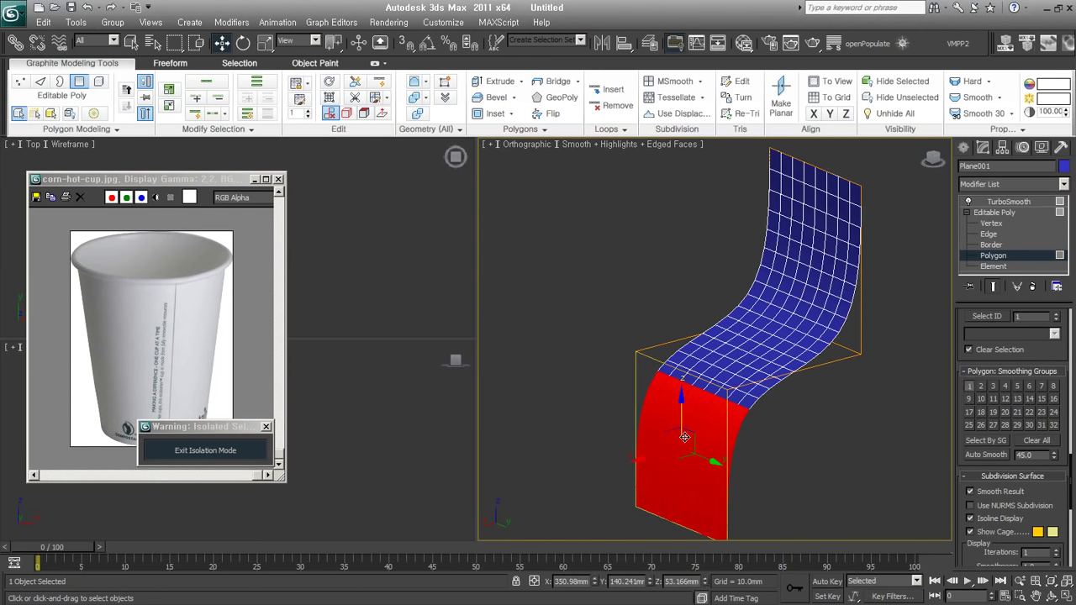
left_click(754, 338)
left_click(860, 294)
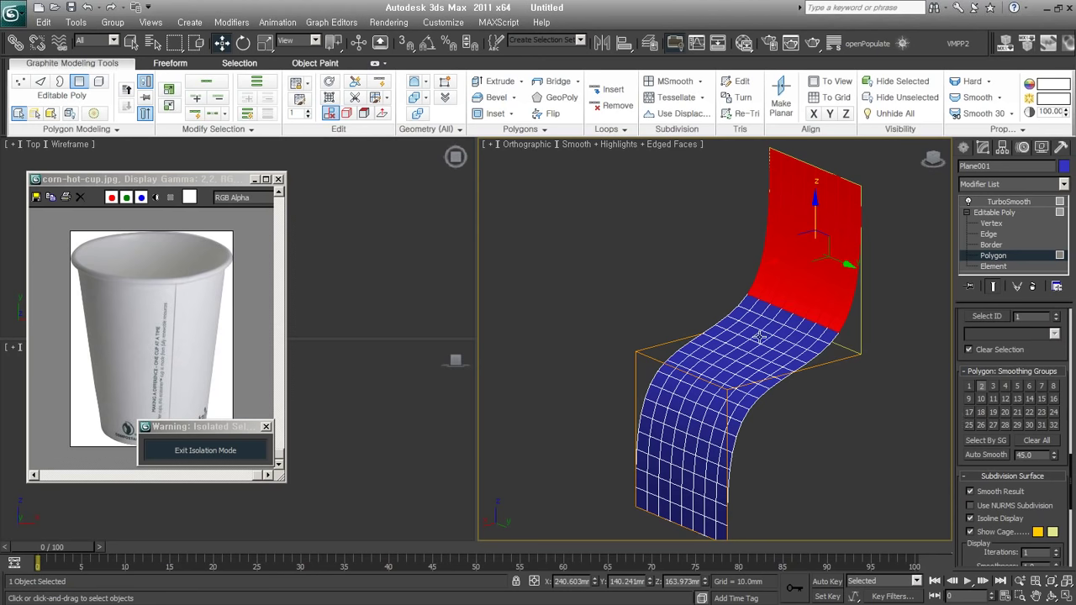
left_click(697, 430)
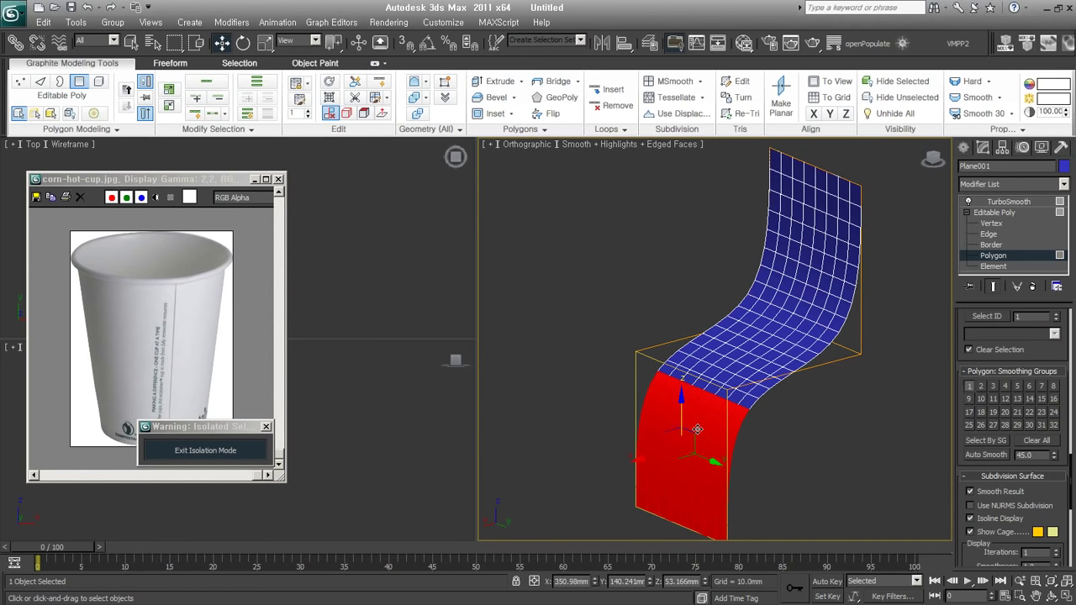
left_click(1009, 202)
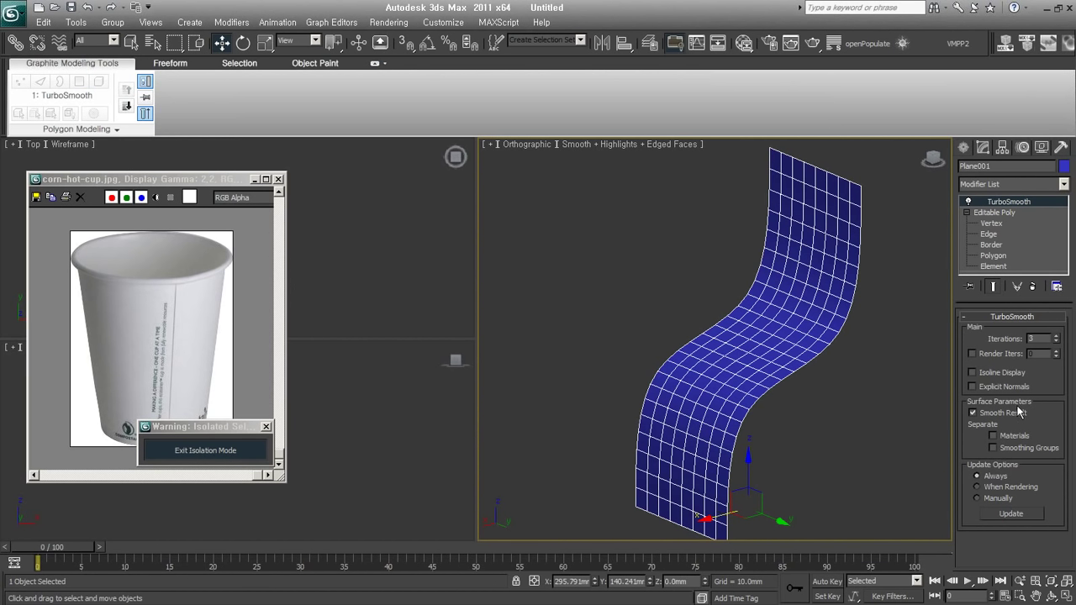
- Turn on TurboSmooth's Separate by Smoothing Groups and zoom out to frame the creased plane
left_click(993, 448)
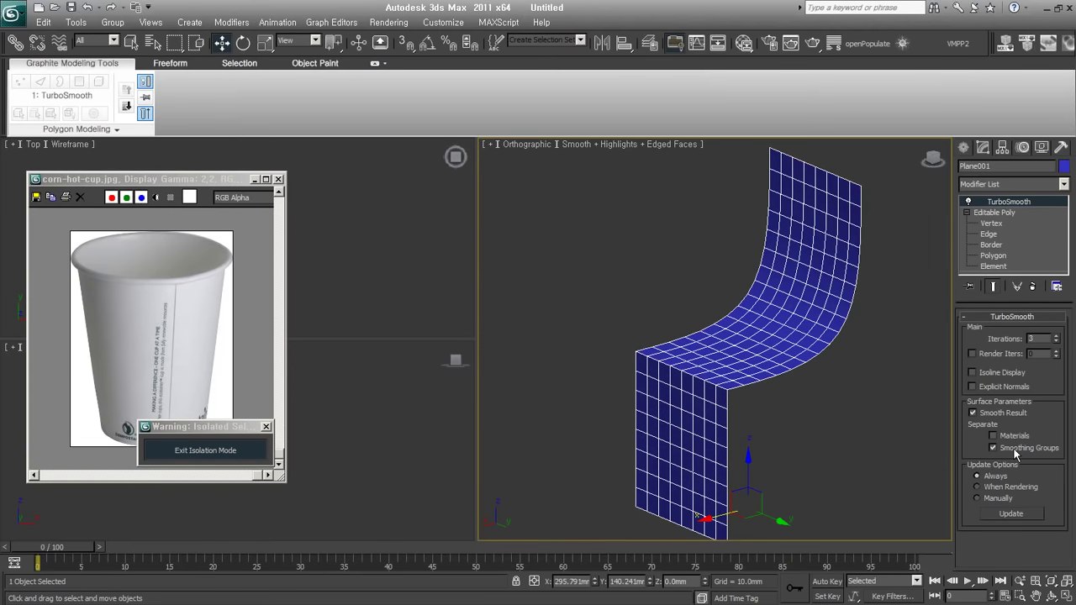
scroll(765, 446, "down", 3)
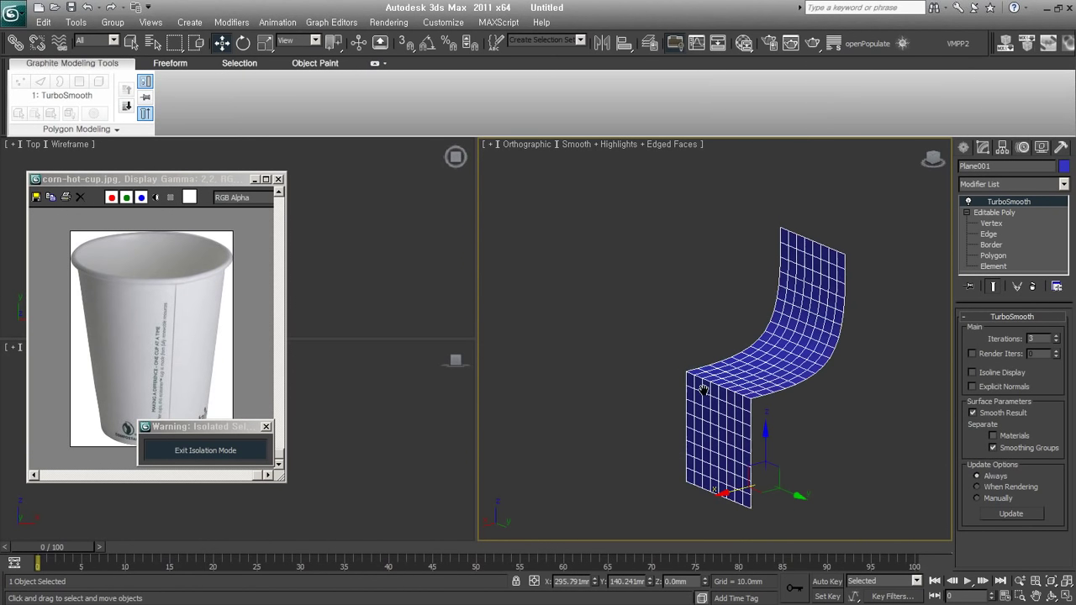
middle_click_drag(795, 429, 707, 391)
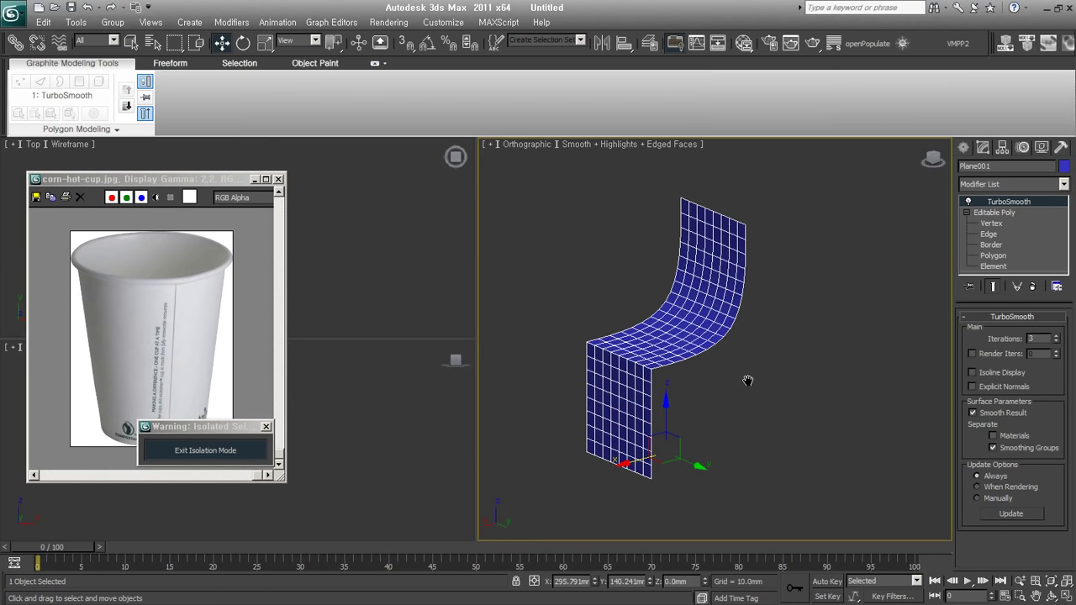
middle_click_drag(748, 381, 800, 371)
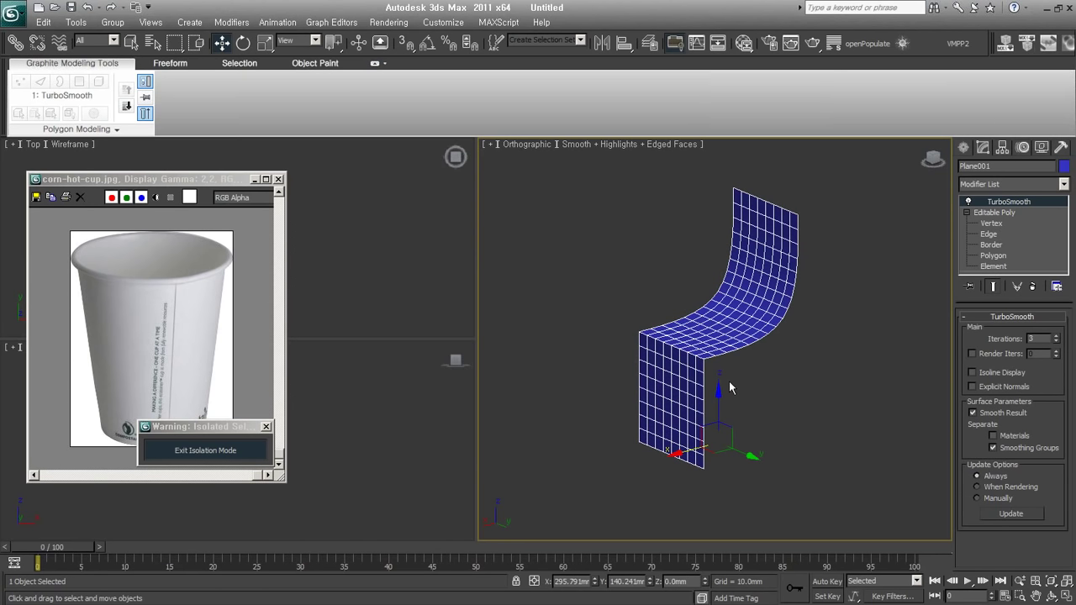
- Extrude a flat floor strip outward from the plane's bottom edge
left_click(987, 234)
middle_click_drag(744, 410, 829, 437)
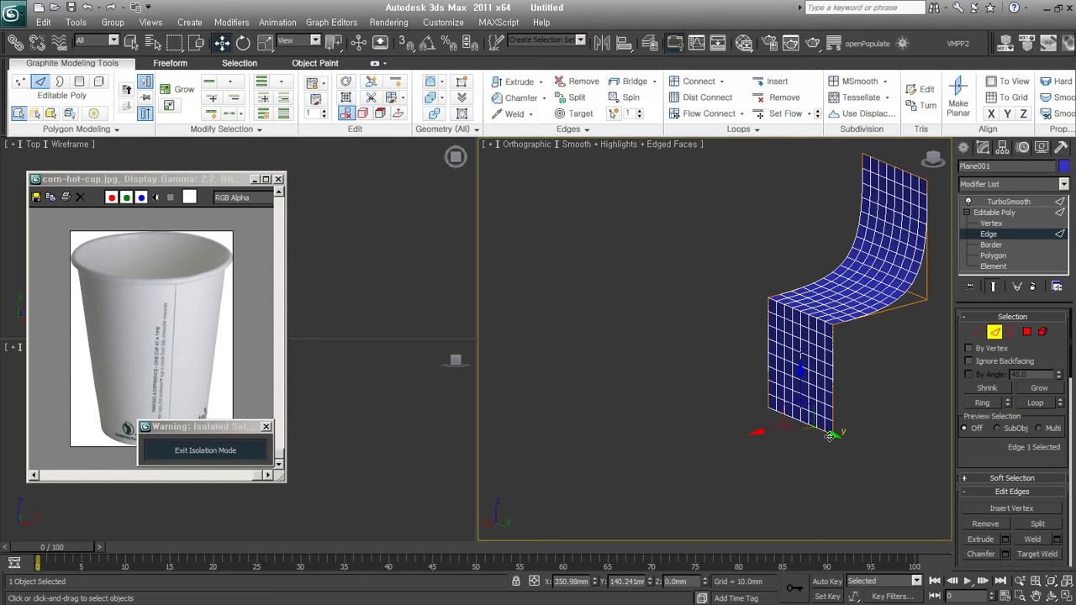
left_click_drag(830, 436, 692, 459, "shift")
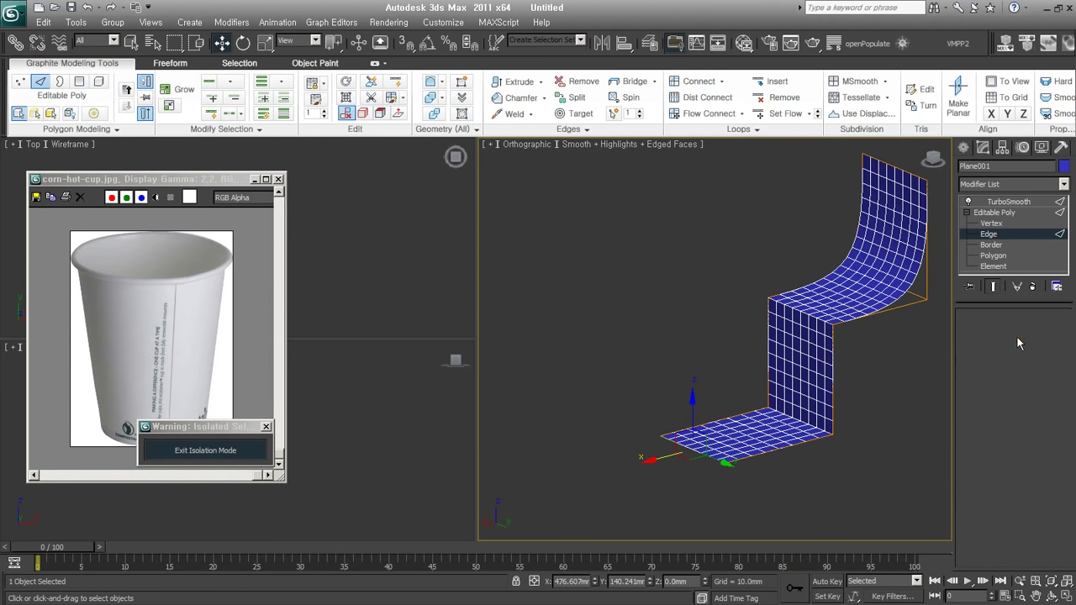
- Assign the floor panel polygons to smoothing group 1 and orbit to inspect the joint
left_click(1027, 331)
scroll(1013, 379, "down", 5)
scroll(999, 360, "down", 3)
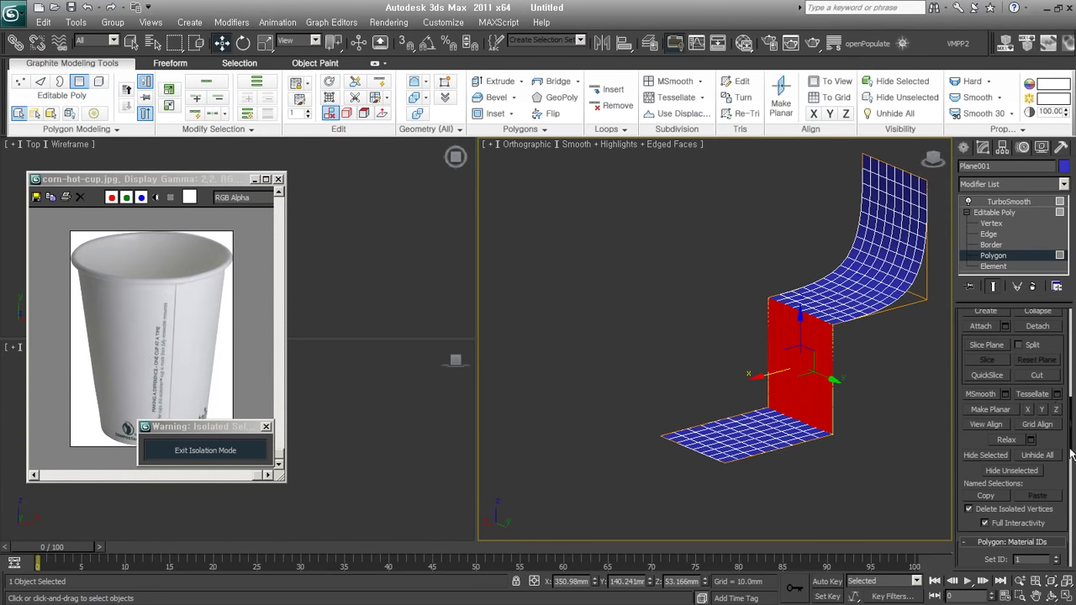
scroll(999, 360, "down", 3)
scroll(999, 360, "down", 2)
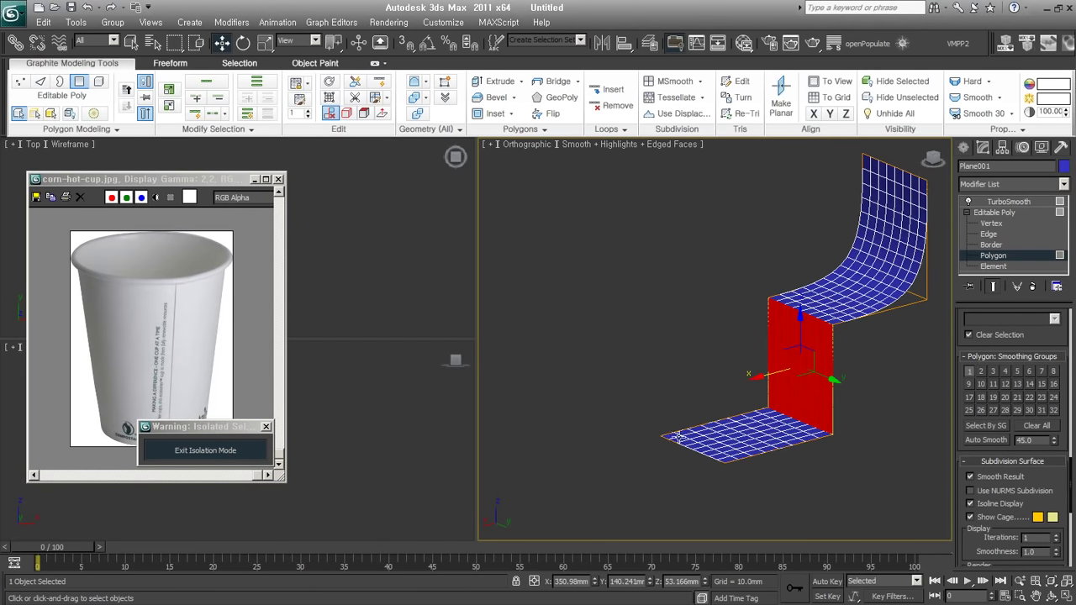
left_click(728, 438)
left_click(971, 371)
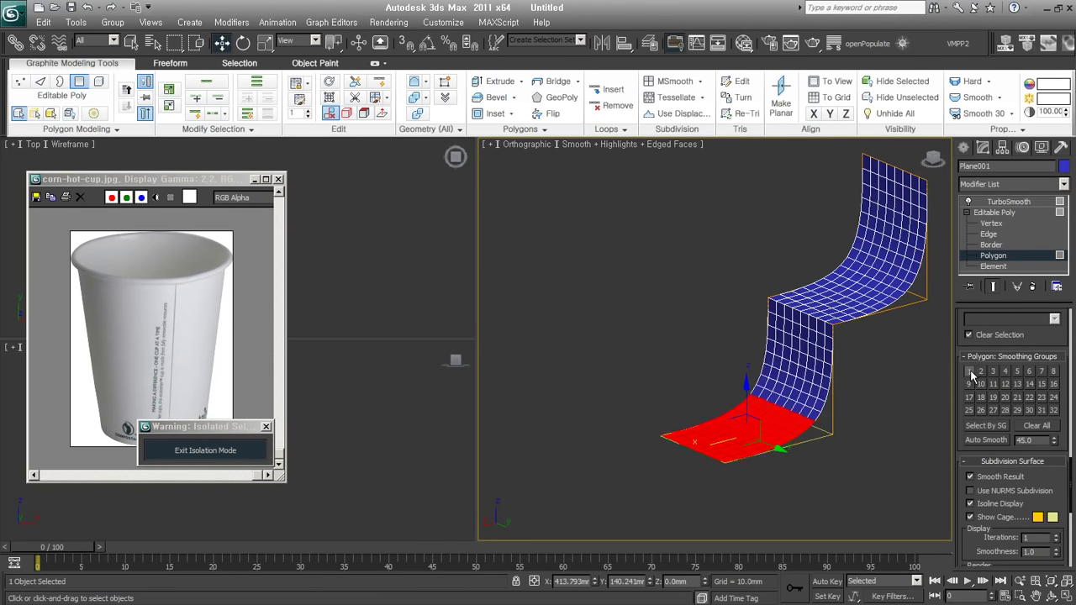
left_click(1001, 255)
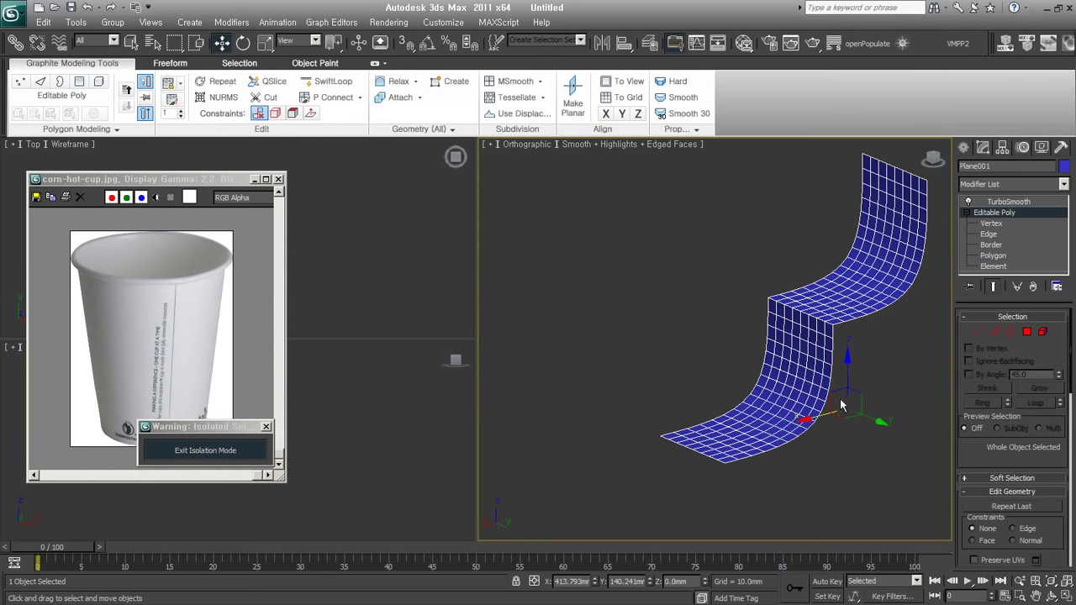
middle_click_drag(839, 401, 791, 429, "alt")
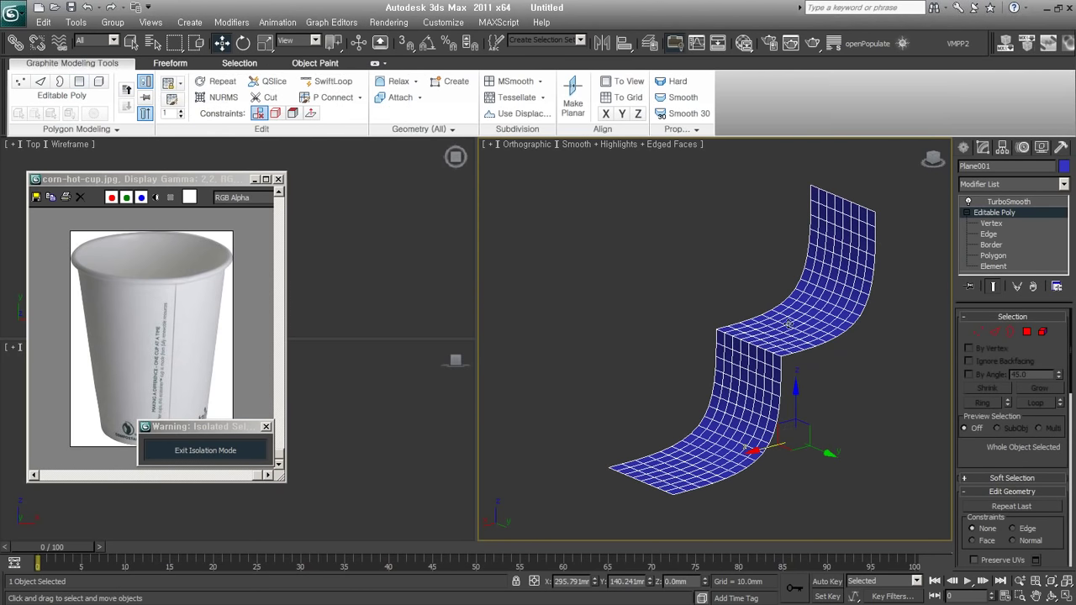
mouse_move(720, 446)
middle_mouse_down("alt")
mouse_move(848, 396)
mouse_move(679, 395)
mouse_move(775, 510)
middle_mouse_up("alt")
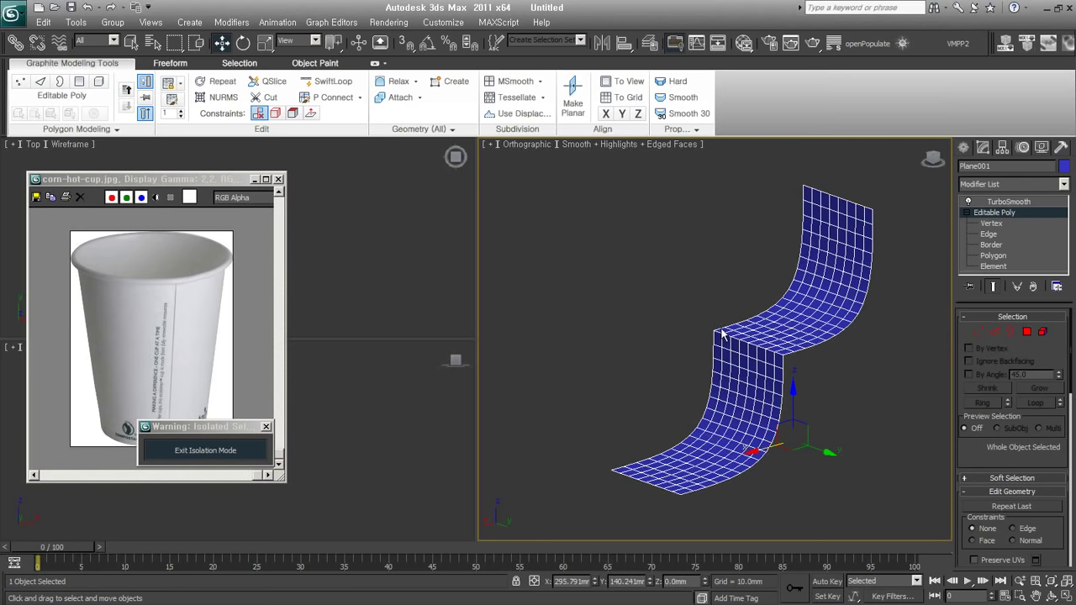
scroll(768, 355, "up", 5)
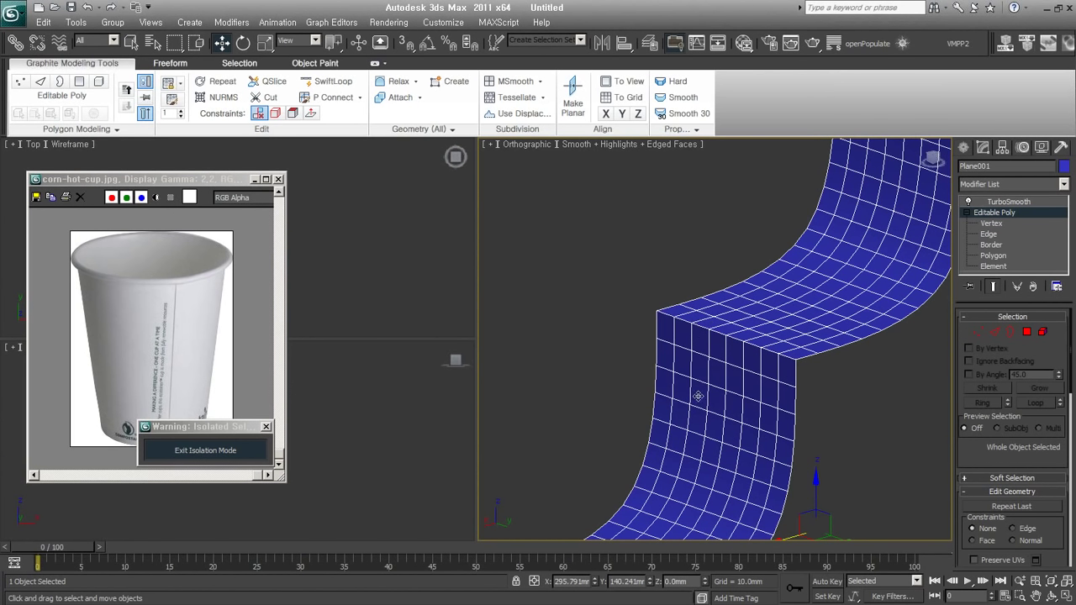
scroll(698, 395, "down", 2)
scroll(699, 387, "down", 2)
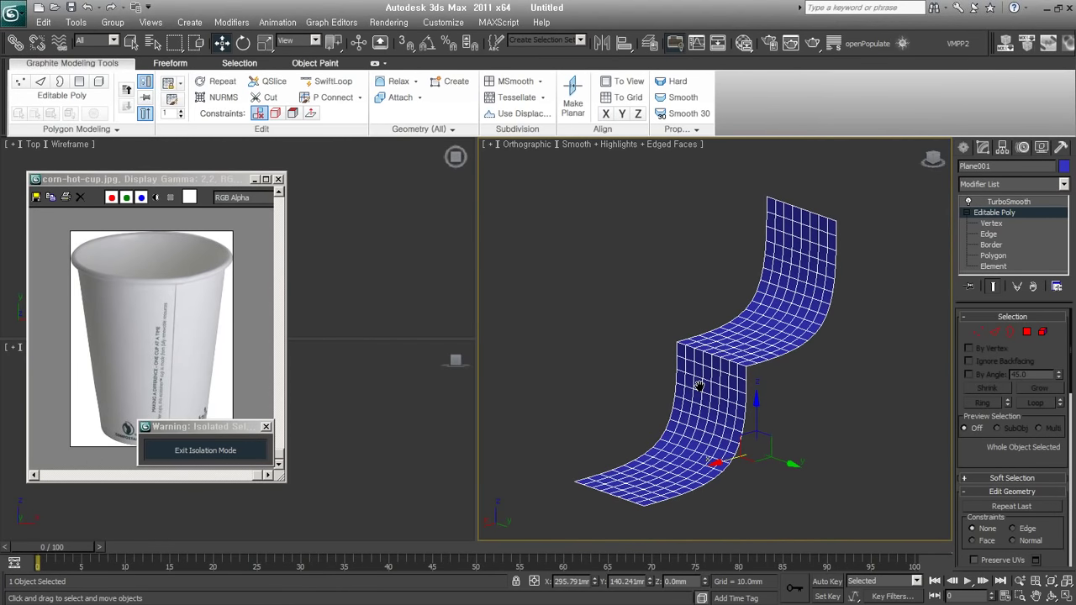
scroll(745, 365, "up", 2)
scroll(745, 365, "up", 2)
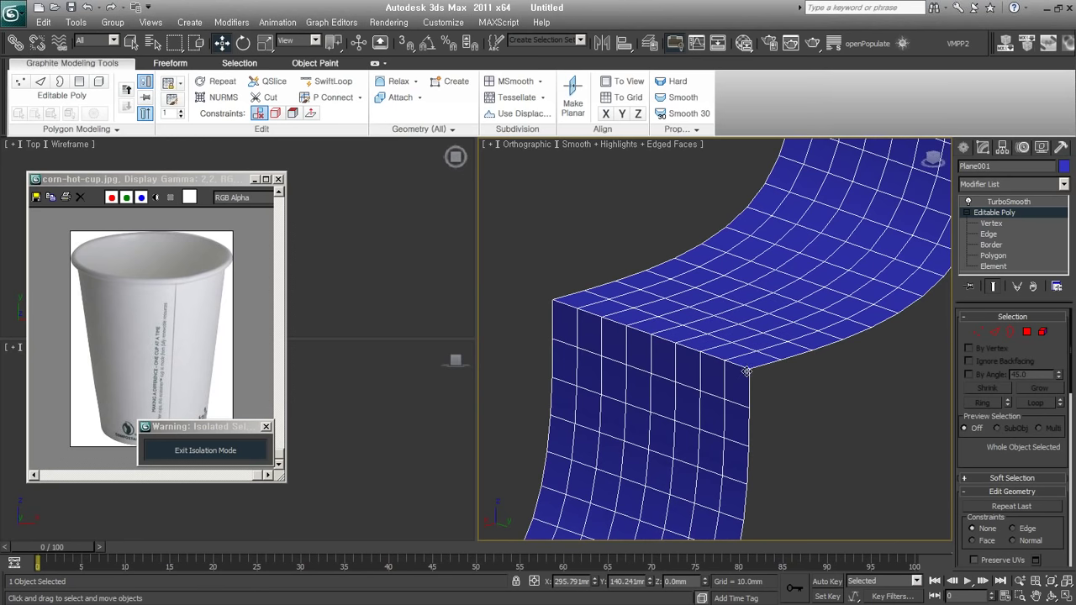
- Add an Edit Poly modifier above TurboSmooth in Plane001's stack
left_click(994, 333)
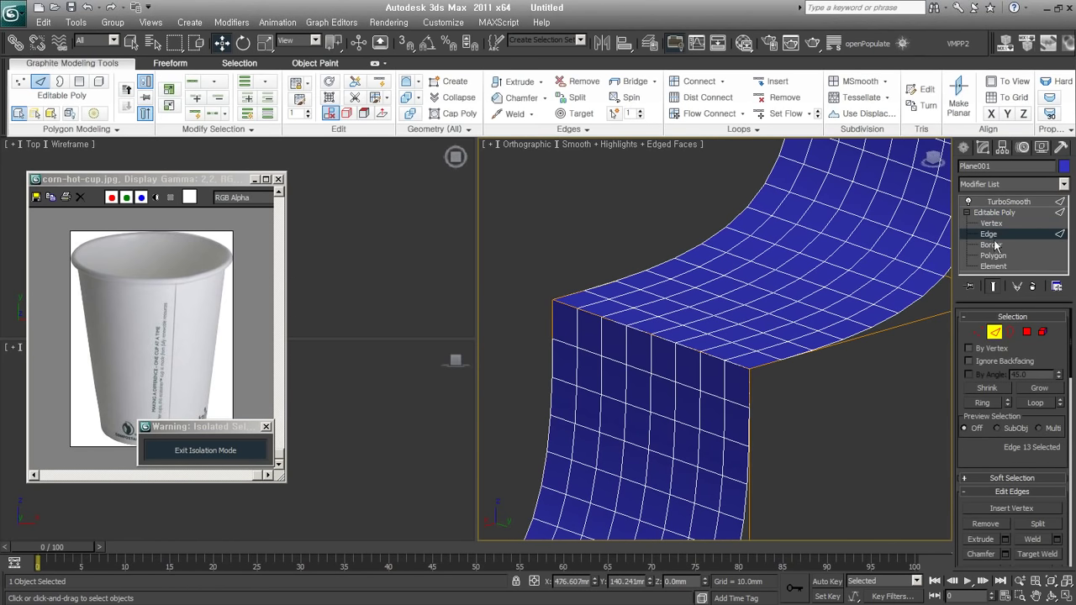
left_click(1013, 203)
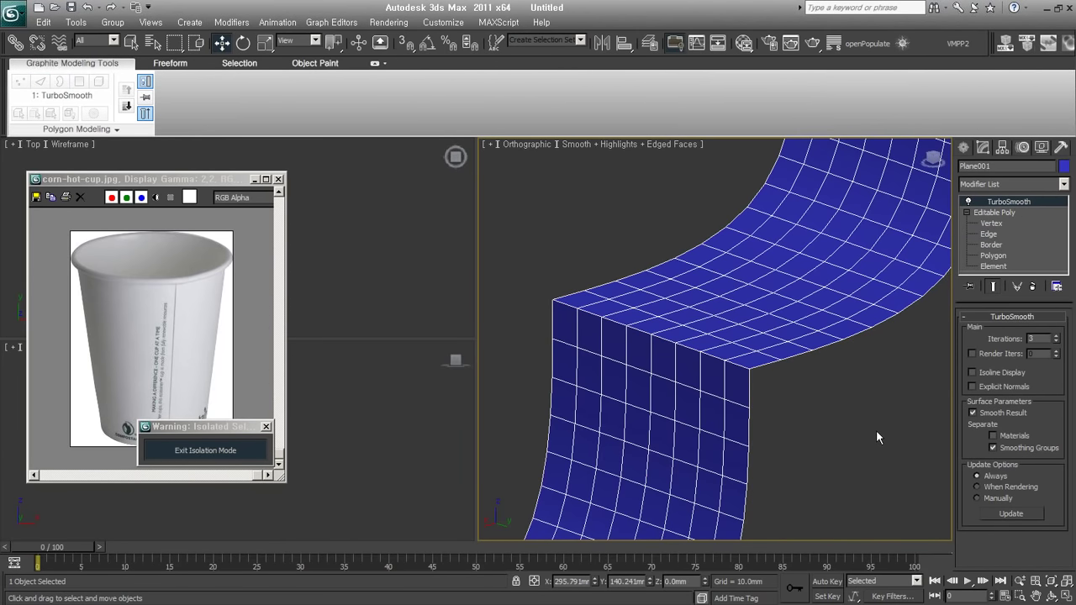
left_click(1032, 186)
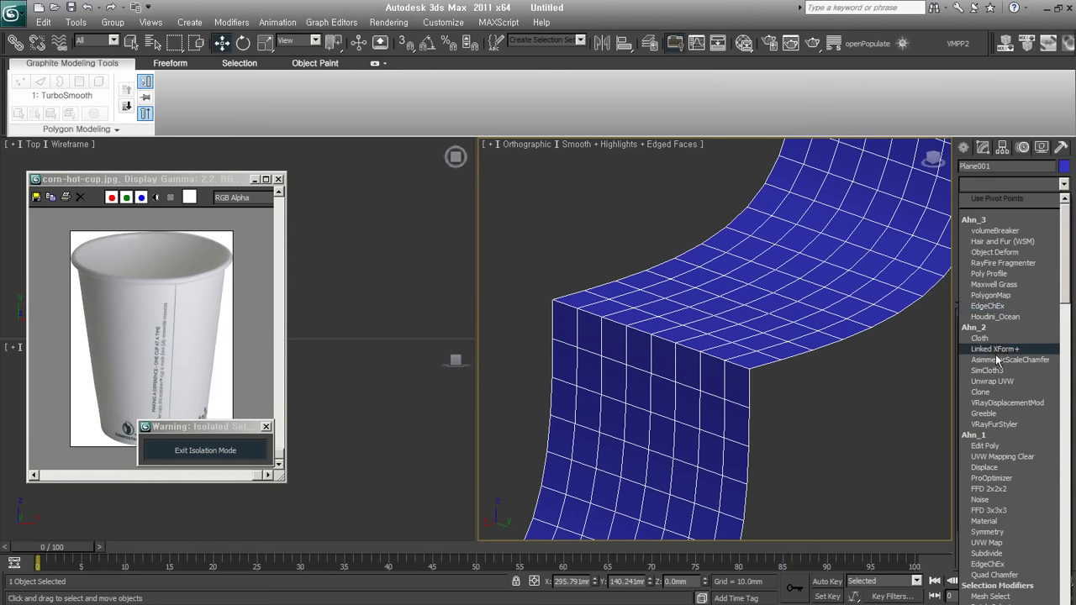
left_click(1001, 449)
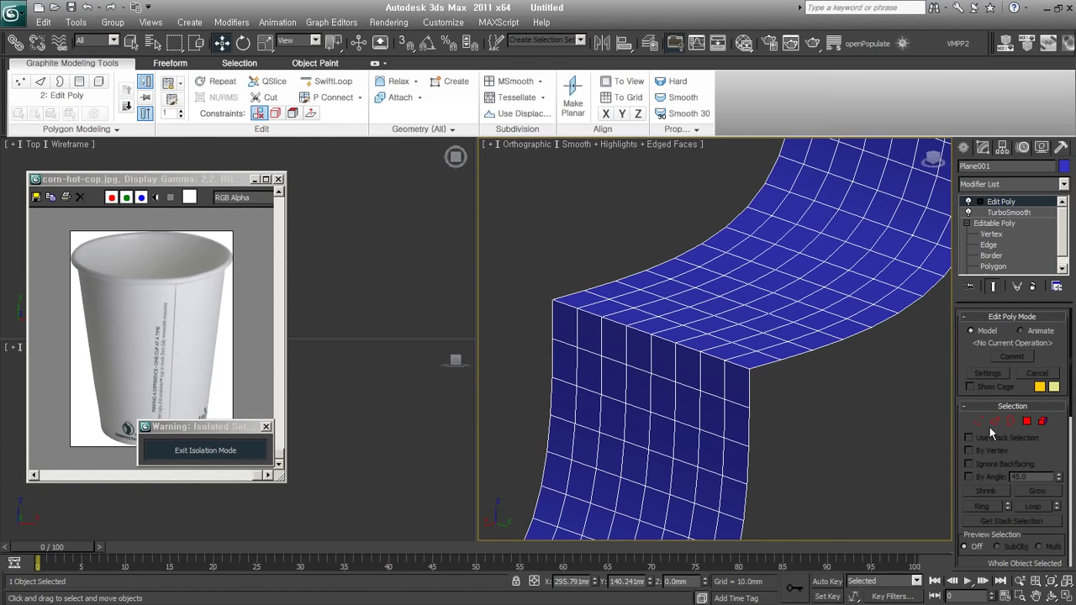
- Chamfer the step's top front edge loop with 3 segments, then clear the edge selection
double_click(736, 367)
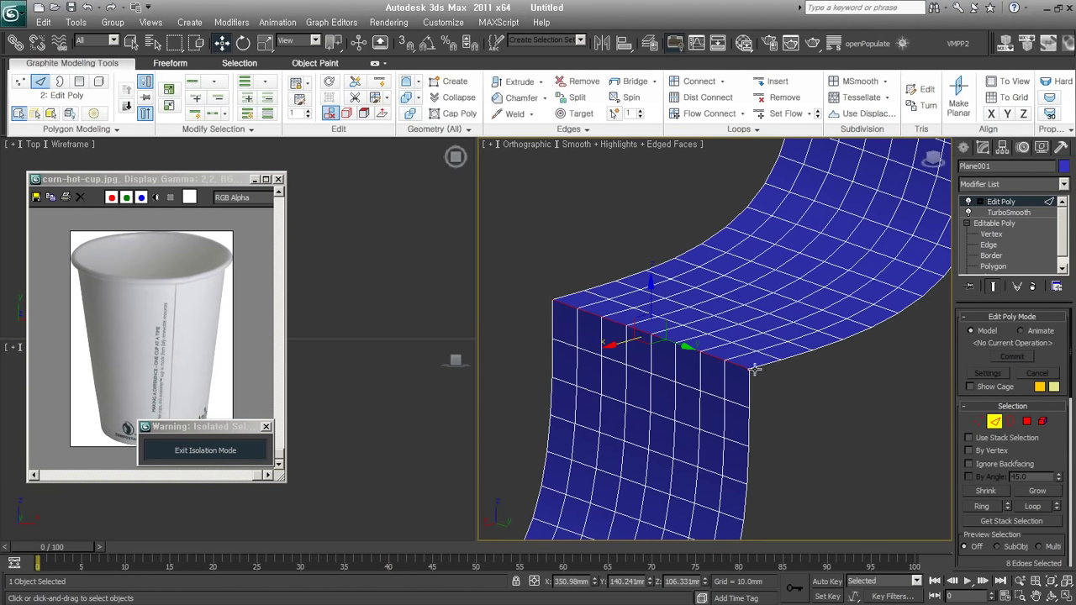
mouse_move(754, 373)
middle_mouse_down("alt")
mouse_move(734, 342)
mouse_move(879, 386)
middle_mouse_up("alt")
scroll(734, 342, "up", 3)
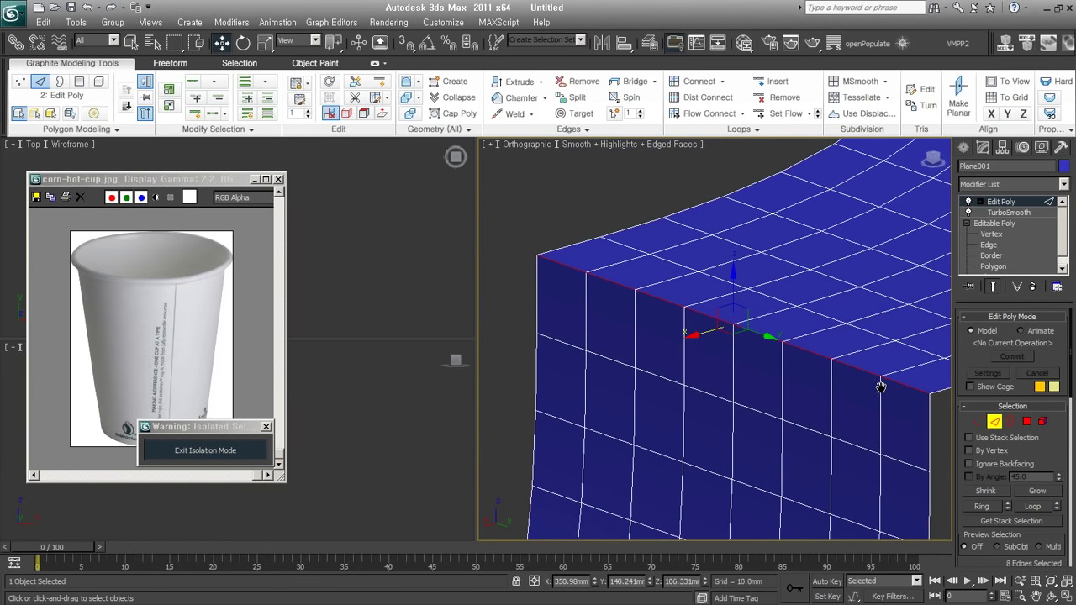
right_click(817, 337)
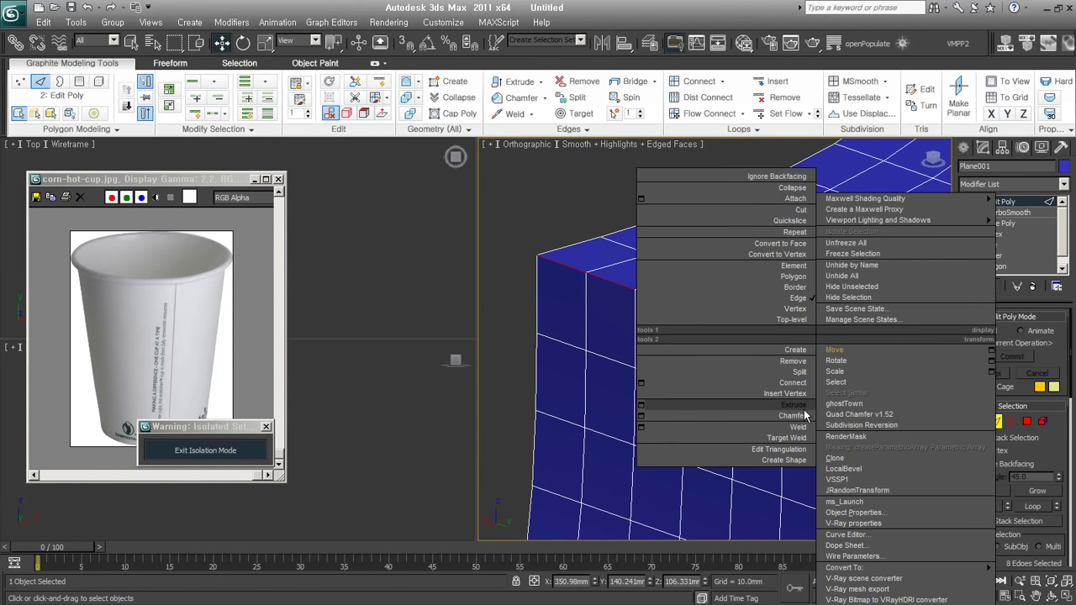
left_click(643, 416)
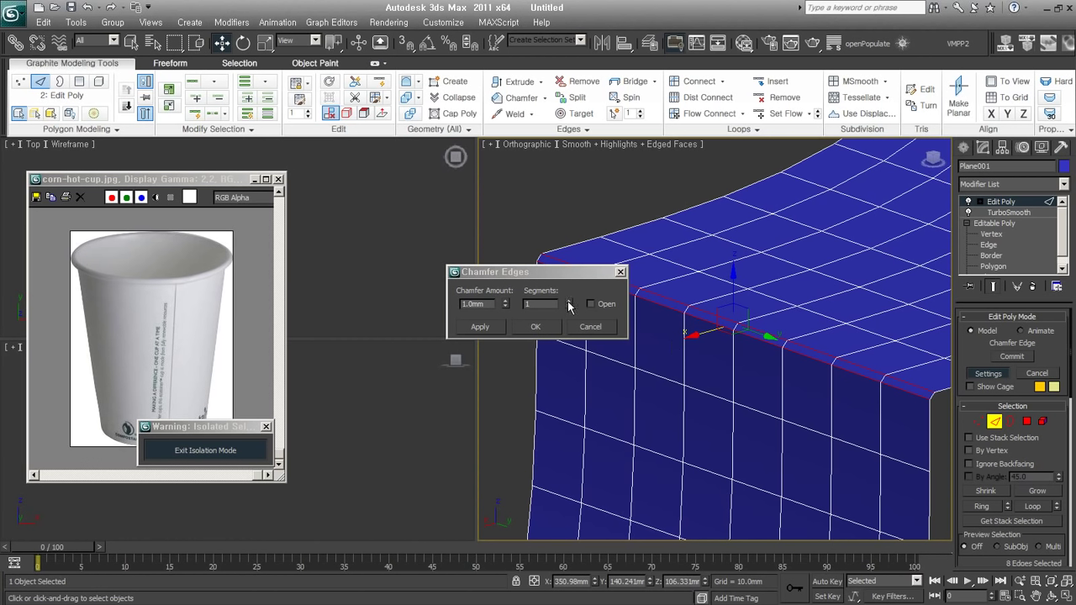
left_click(568, 301)
left_click(568, 301)
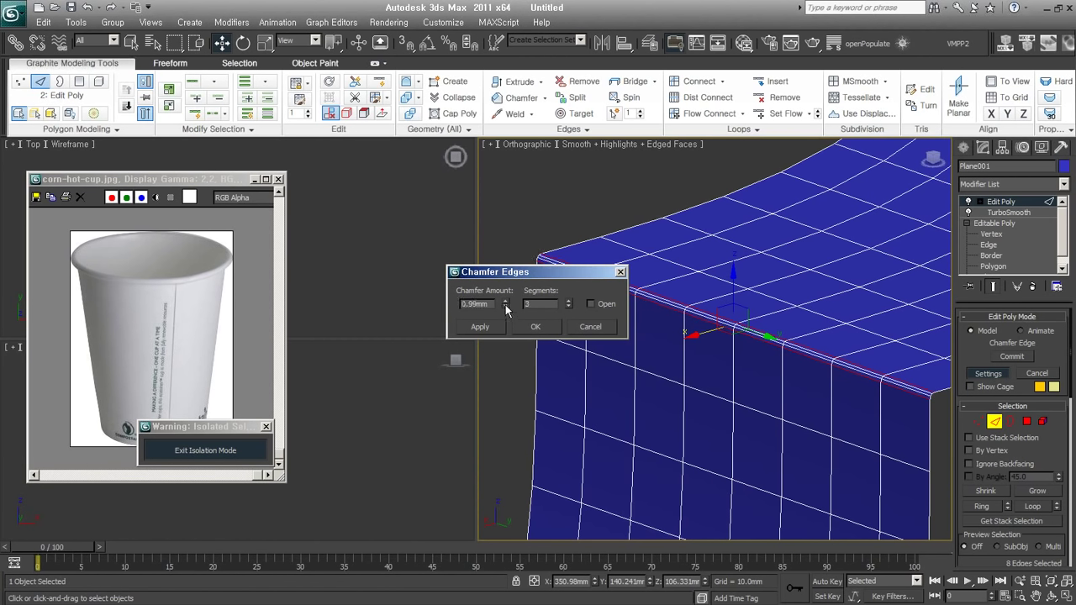
left_click(536, 327)
scroll(776, 433, "down", 3)
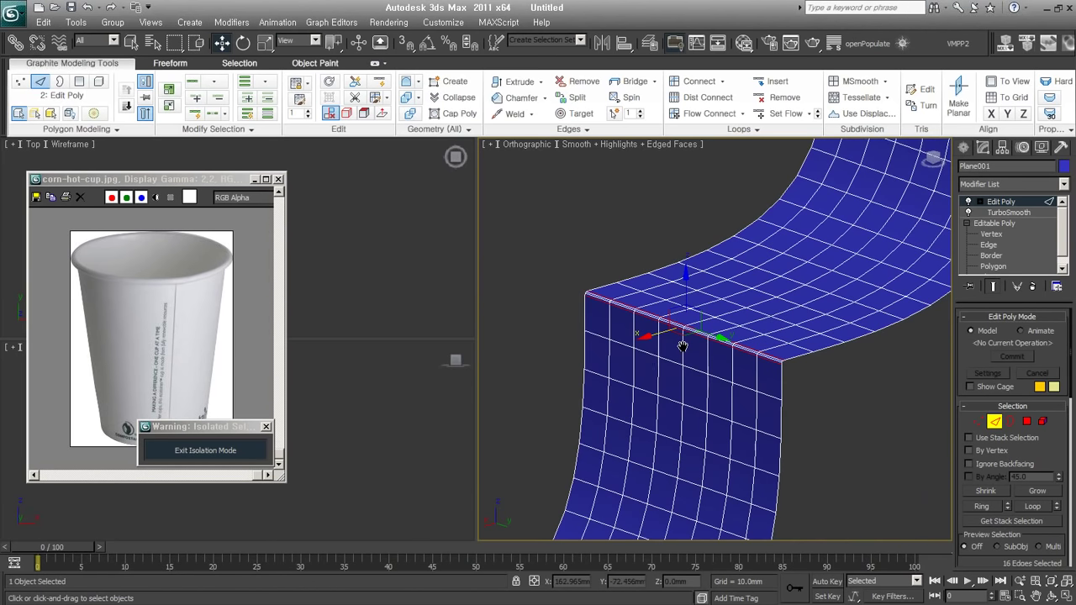
scroll(776, 434, "down", 3)
left_click(683, 344)
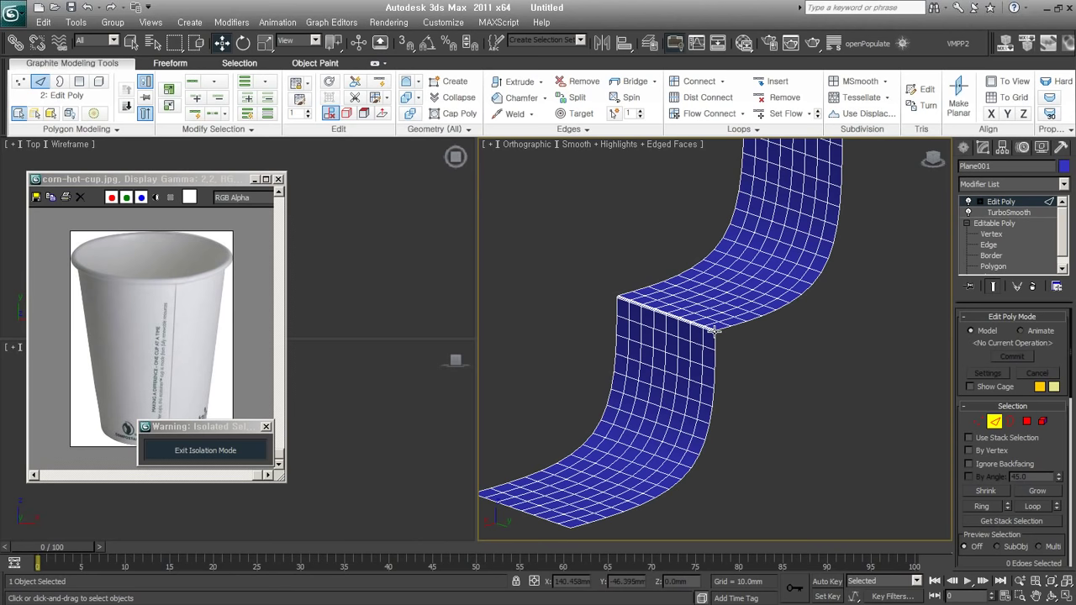
scroll(710, 330, "down", 2)
scroll(710, 330, "down", 2)
left_click(975, 422)
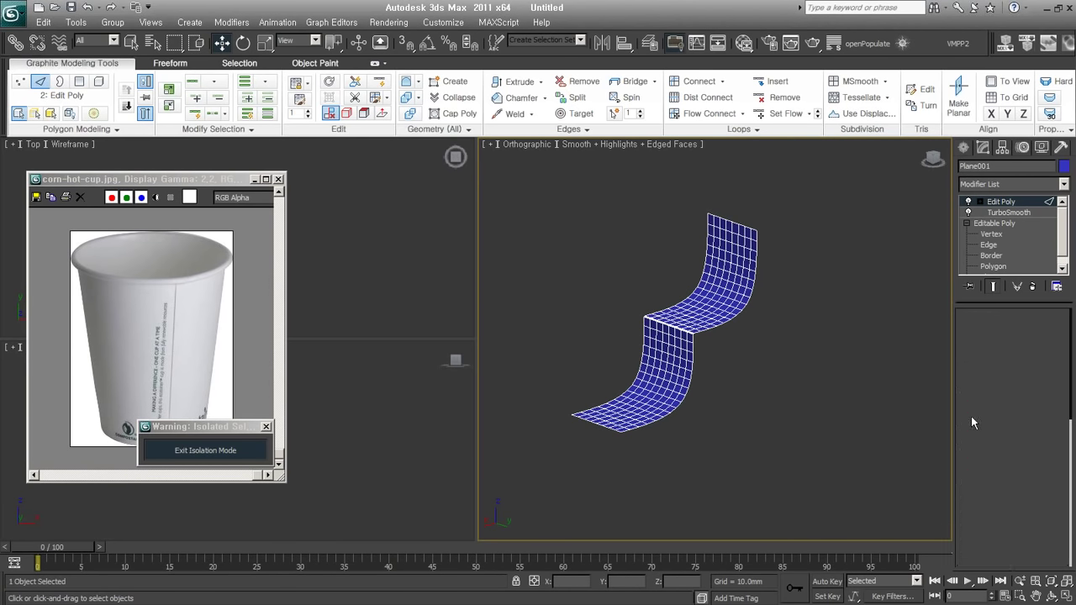
- Clone the plane to the right as Plane002, delete its Edit Poly, and uncheck Separate by Smoothing Groups
left_click_drag(673, 402, 794, 421, "shift")
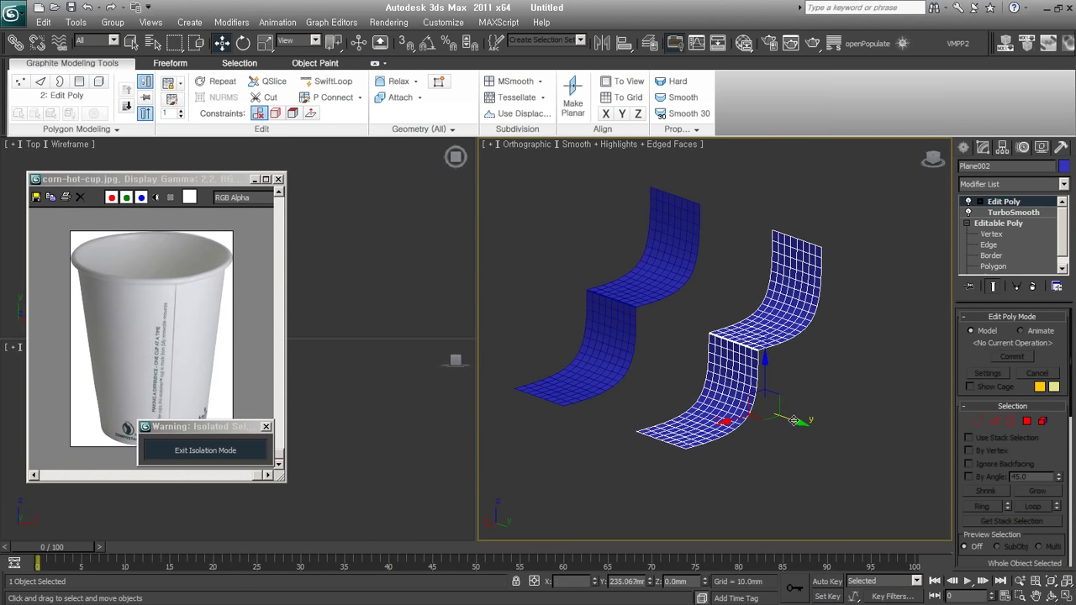
left_click(539, 361)
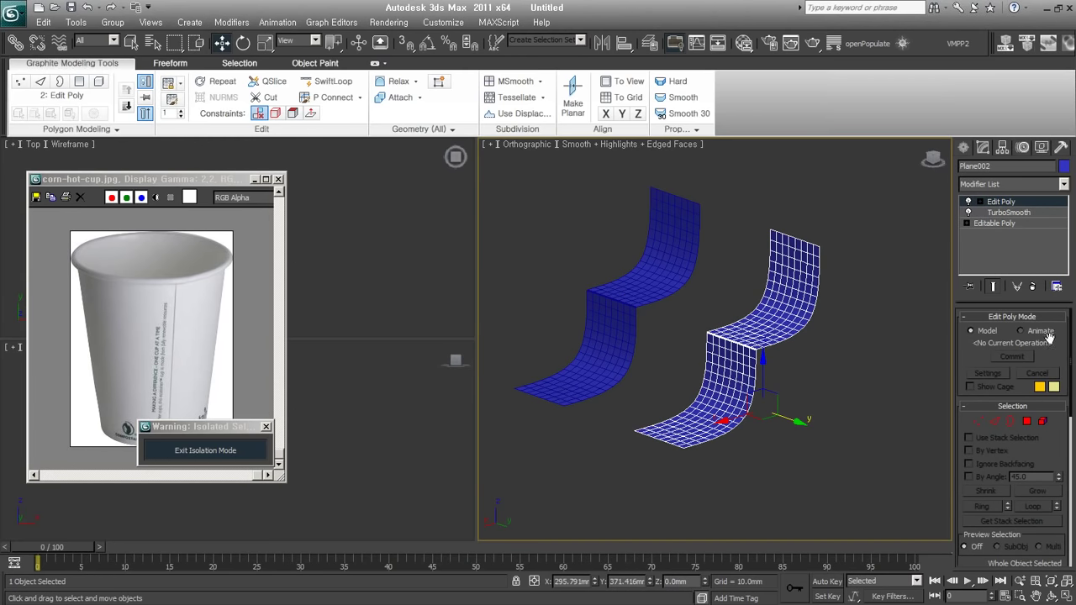
left_click(1033, 286)
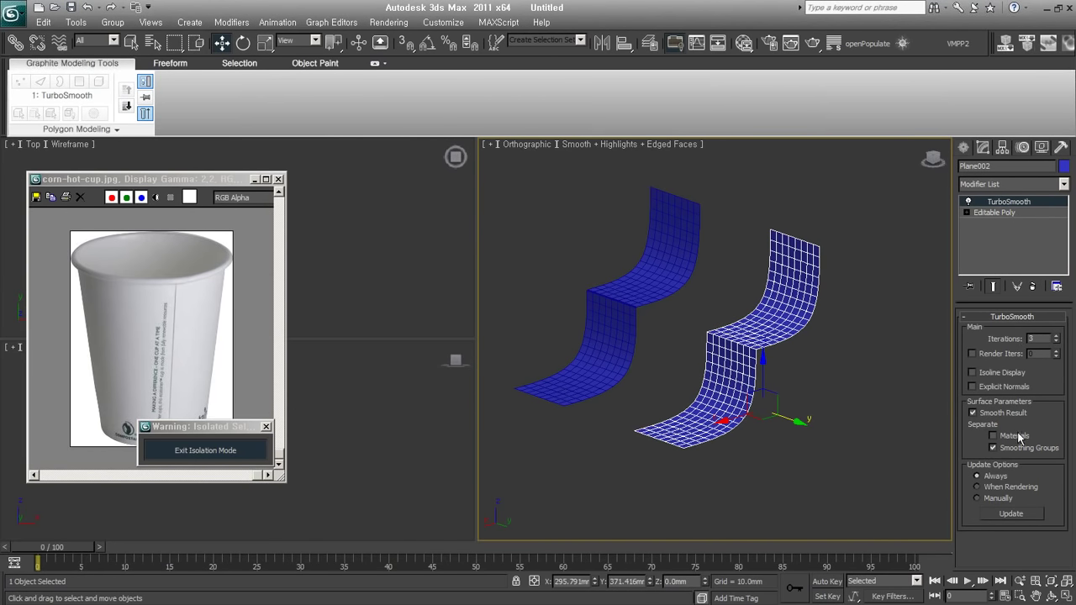
left_click(993, 448)
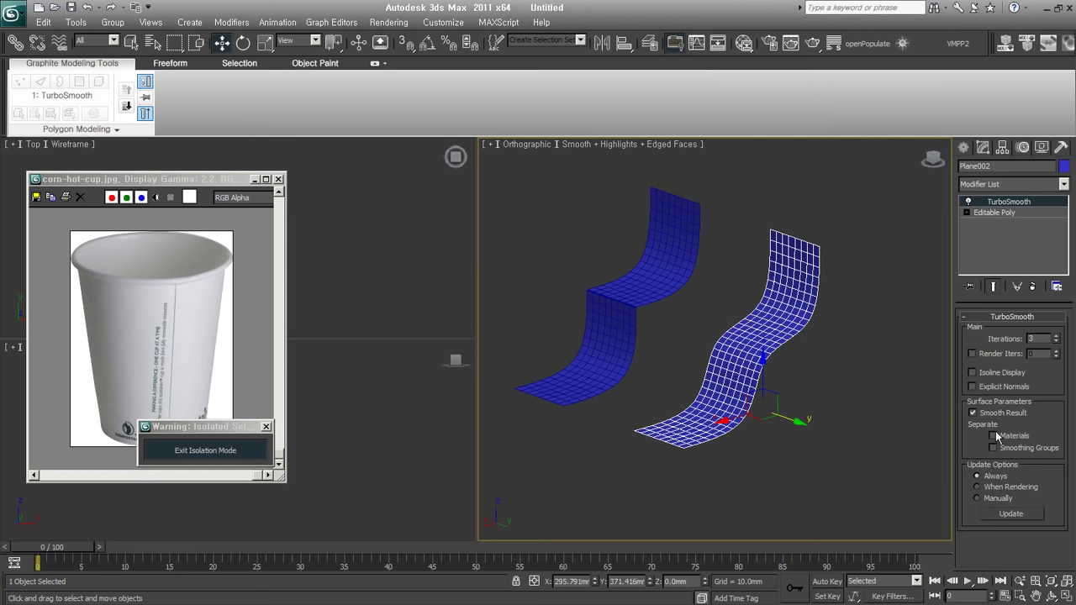
left_click(1002, 214)
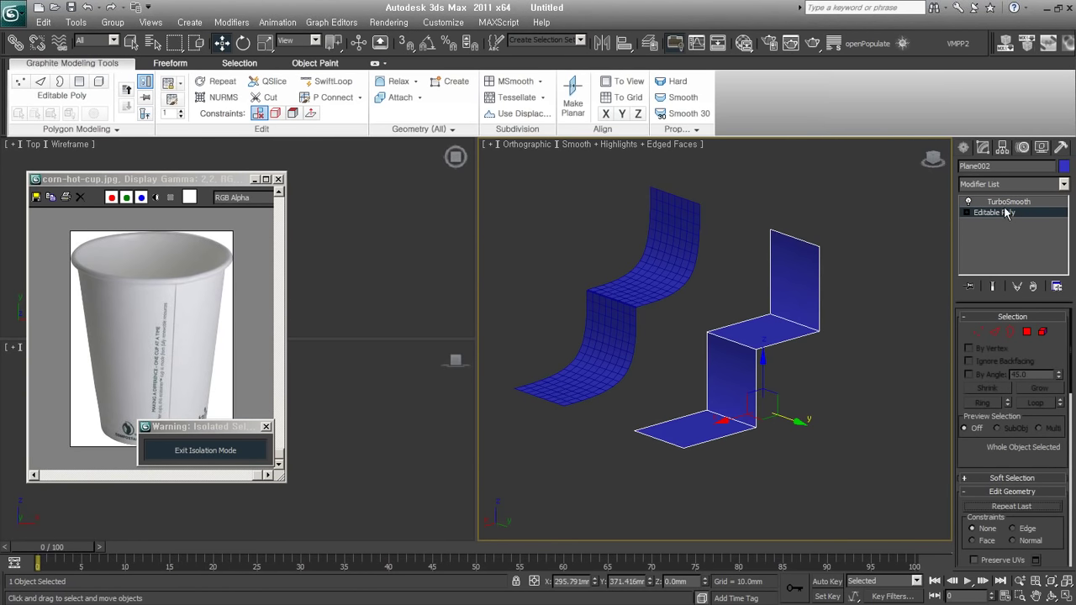
left_click(1019, 203)
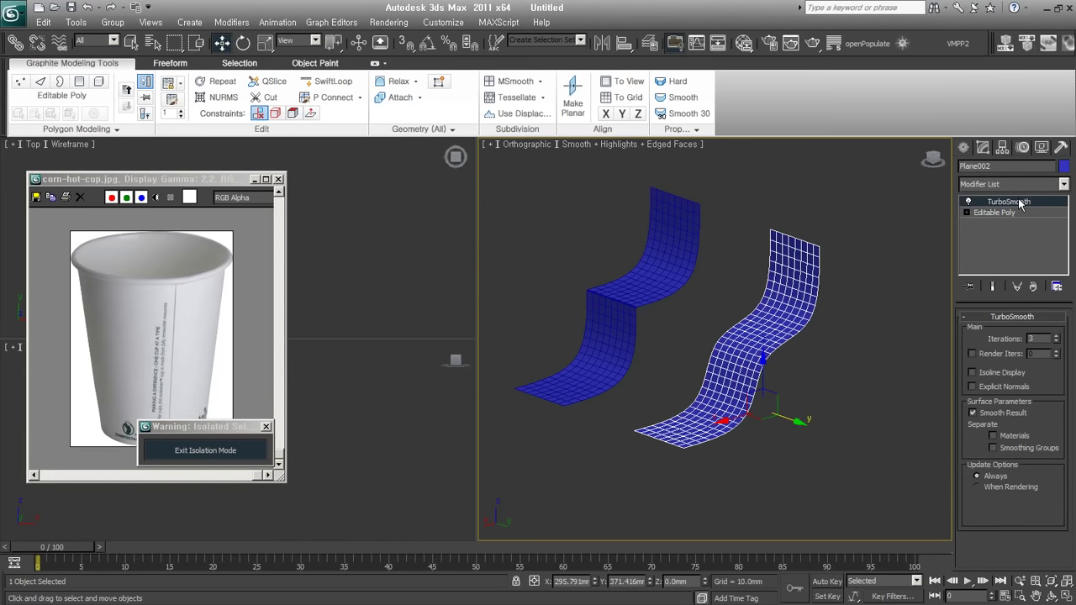
left_click(995, 212)
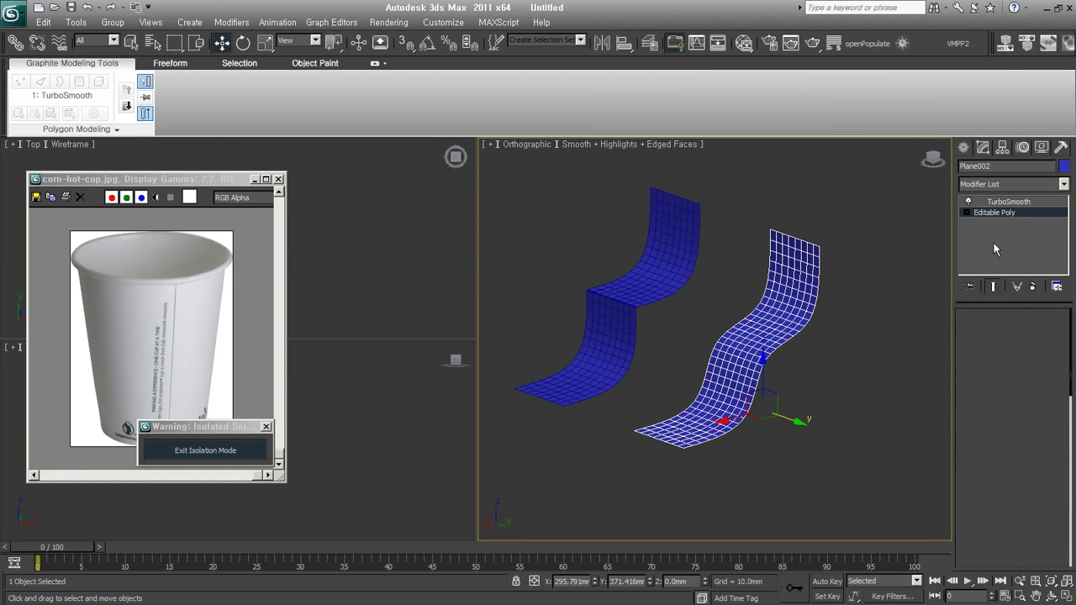
- Extrude Plane002's four fold edges at 0 height and 0.104mm base width, then deselect
key("2")
left_click(732, 341)
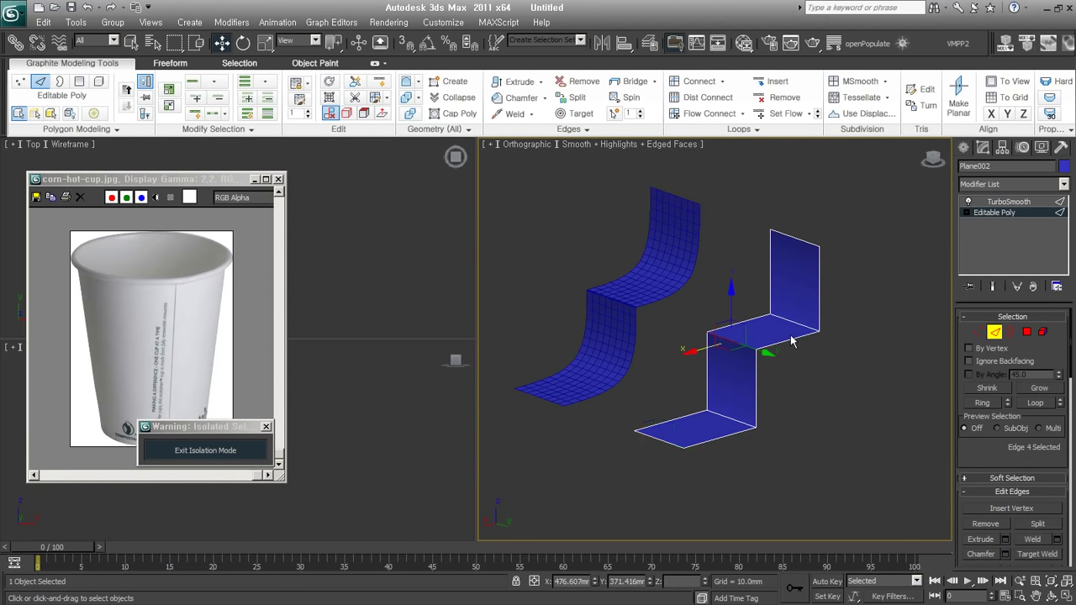
left_click(993, 286)
scroll(743, 337, "up", 2)
scroll(743, 336, "up", 2)
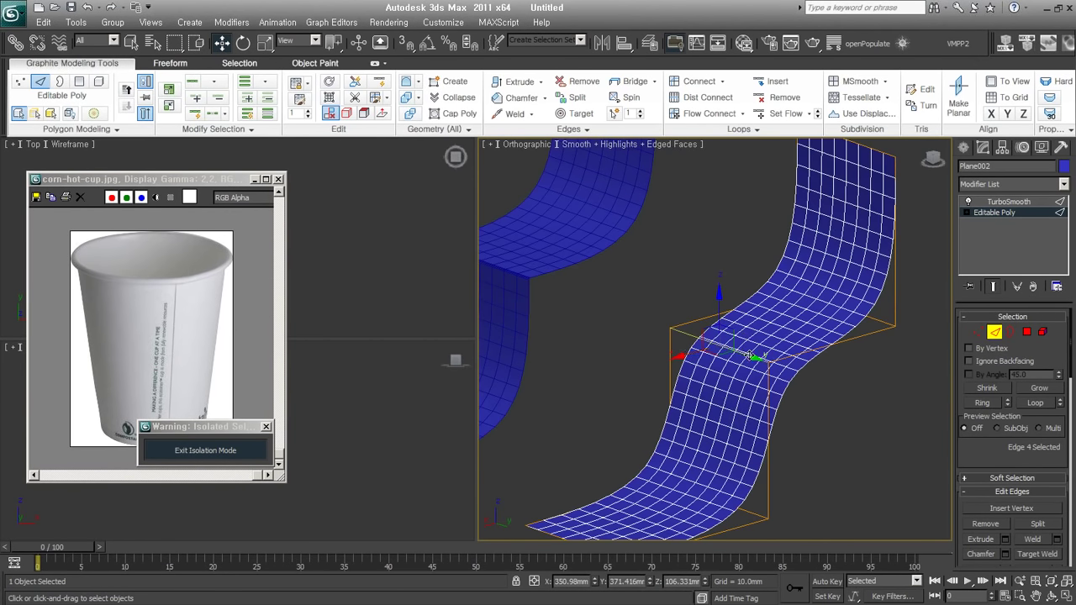
right_click(745, 345)
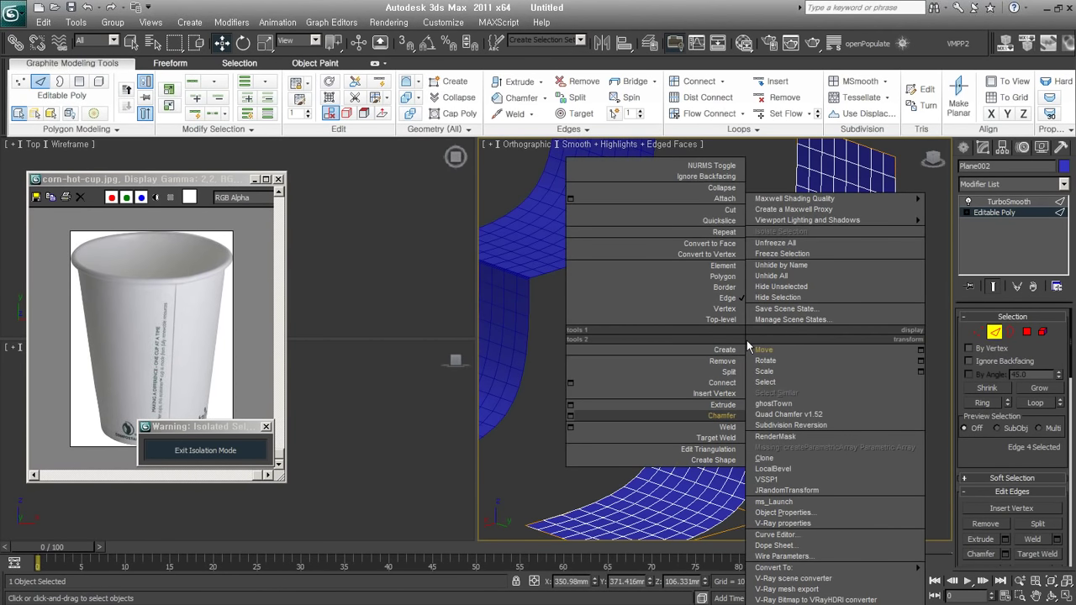
left_click(570, 405)
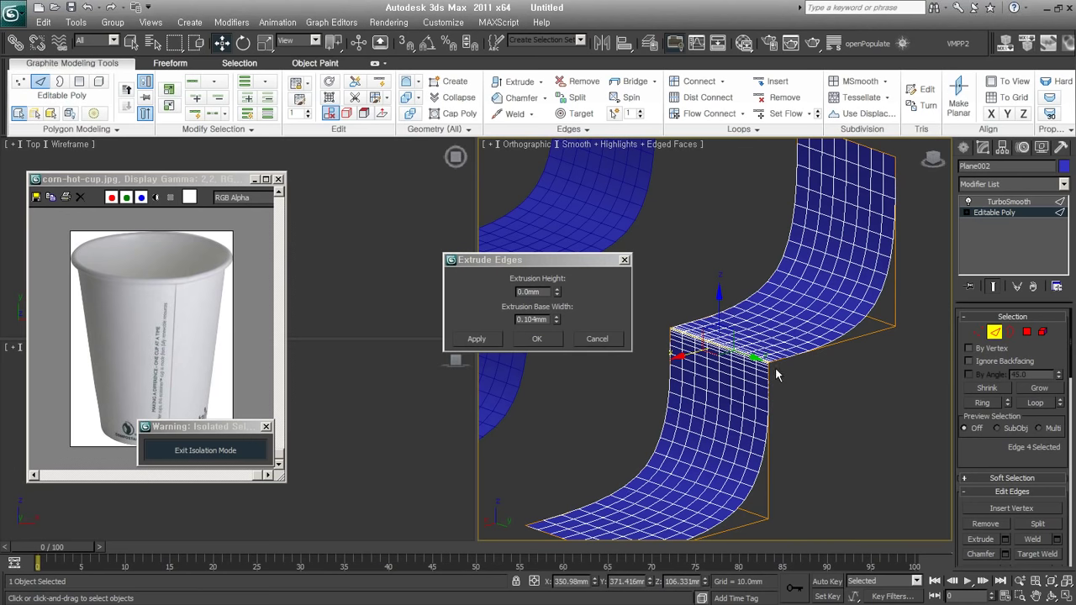
left_click(536, 339)
left_click(995, 331)
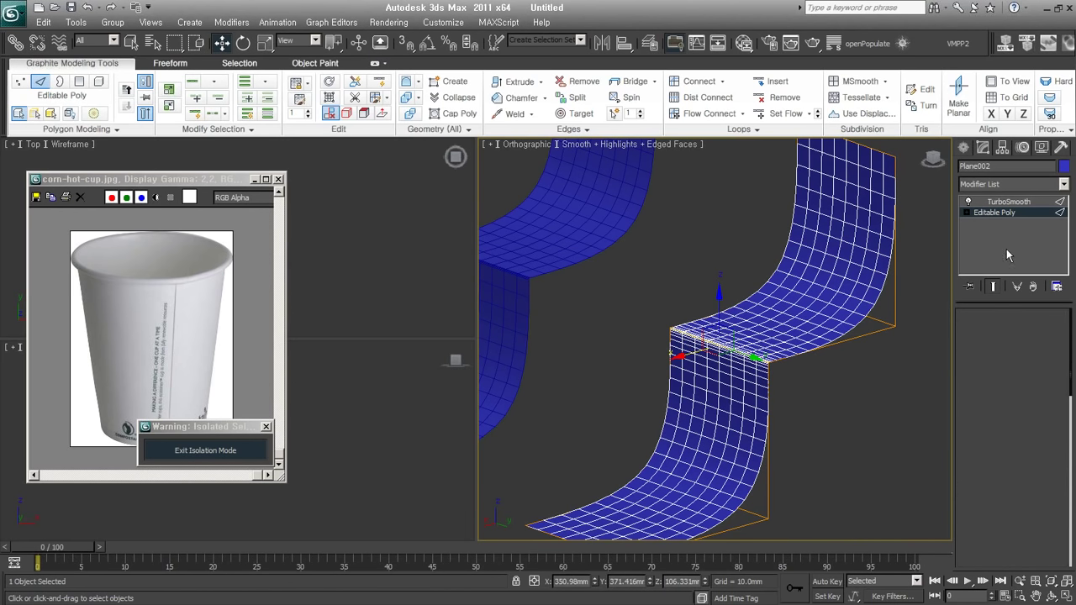
left_click(870, 418)
scroll(774, 404, "down", 3)
middle_click_drag(773, 403, 667, 336)
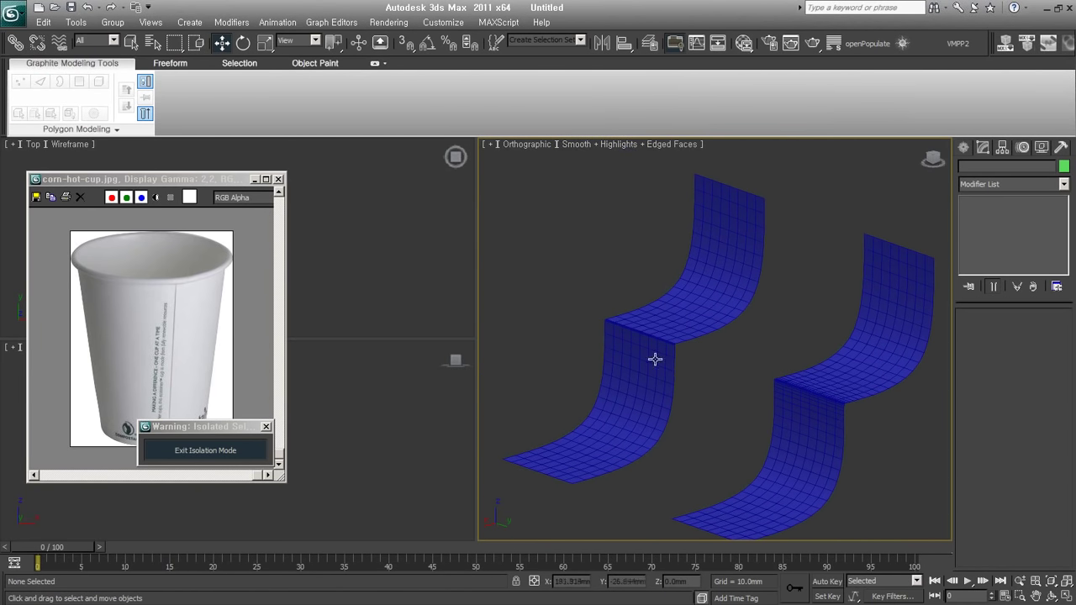
left_click(668, 336)
left_click(820, 404)
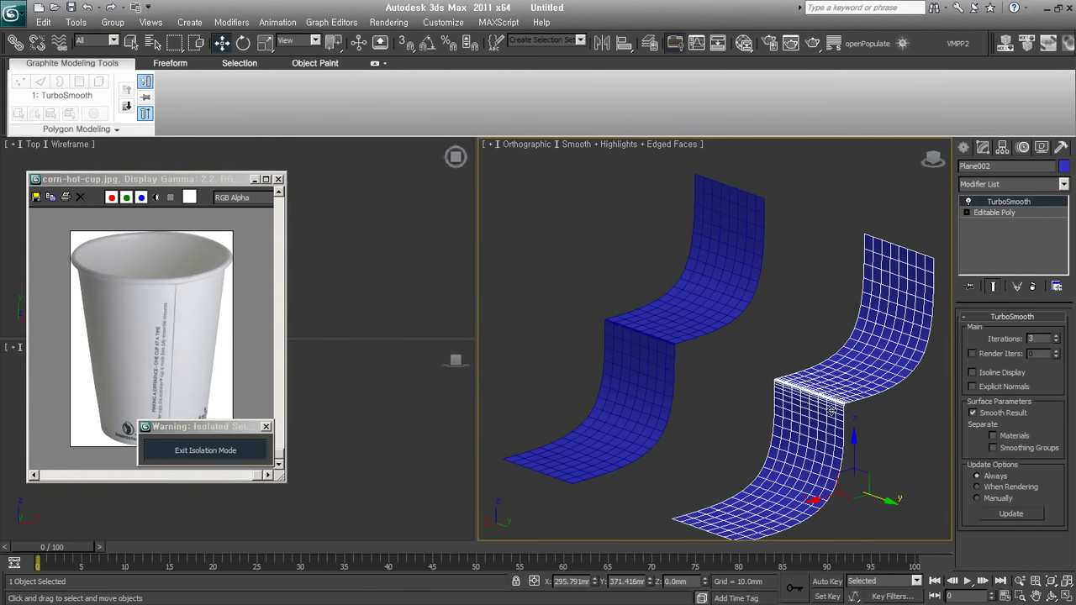
middle_click_drag(840, 407, 827, 388)
scroll(774, 370, "up", 1)
scroll(761, 361, "up", 2)
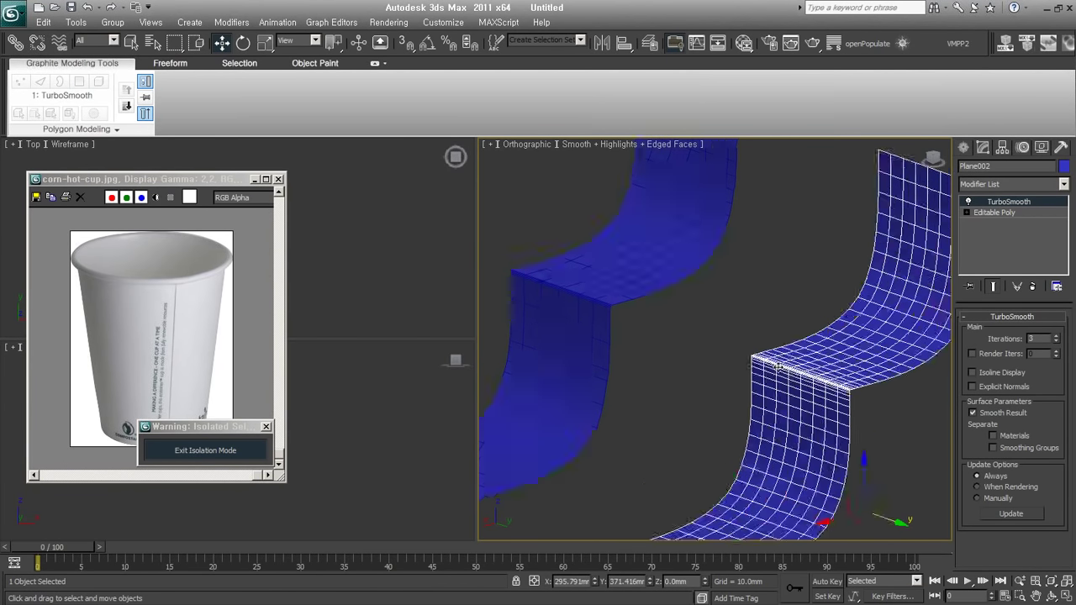
scroll(731, 360, "up", 2)
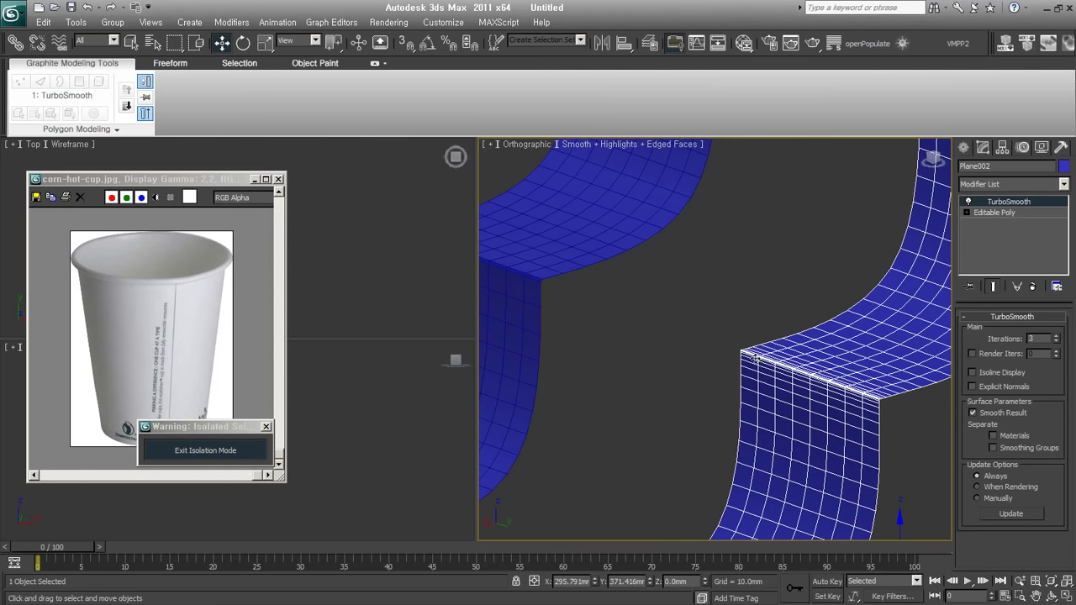
scroll(756, 358, "up", 2)
scroll(720, 343, "up", 1)
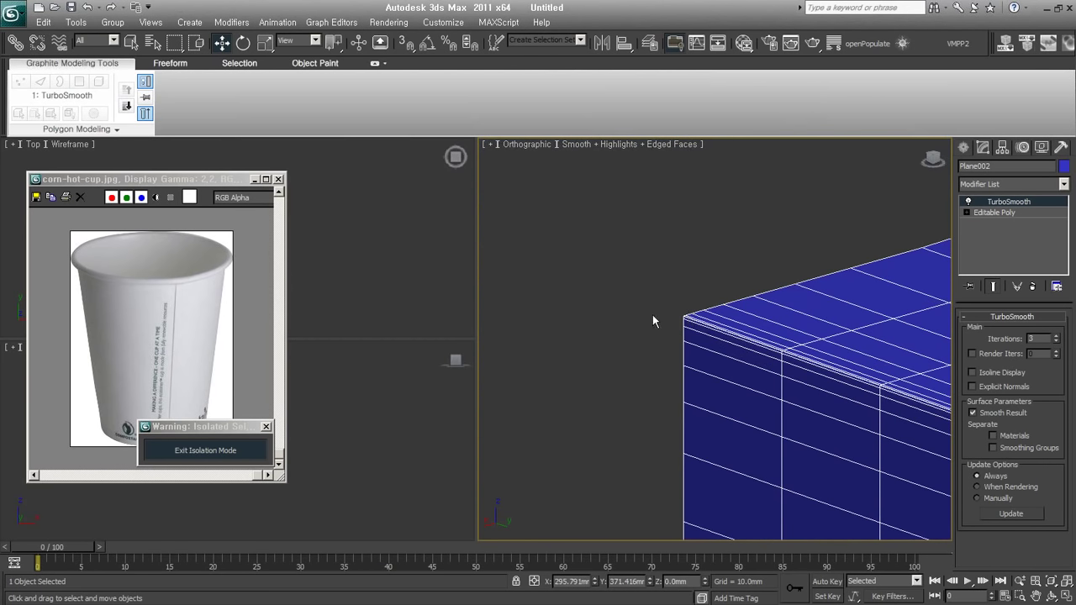
scroll(654, 320, "up", 3)
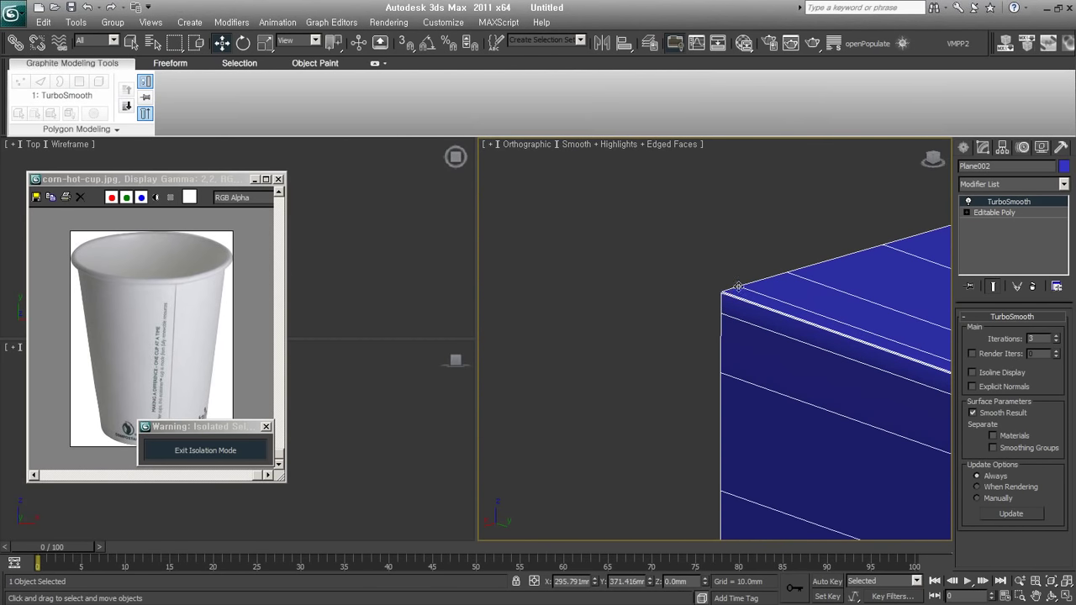
scroll(727, 309, "down", 1)
scroll(727, 310, "down", 1)
scroll(727, 310, "down", 2)
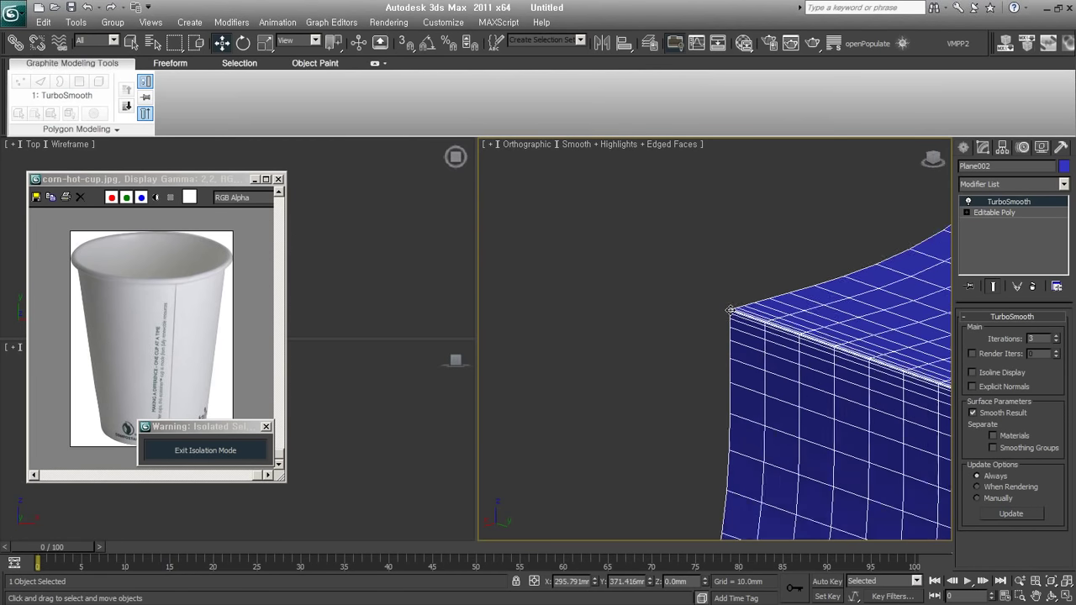
scroll(728, 310, "down", 5)
middle_click_drag(730, 311, 743, 360)
left_click(845, 384)
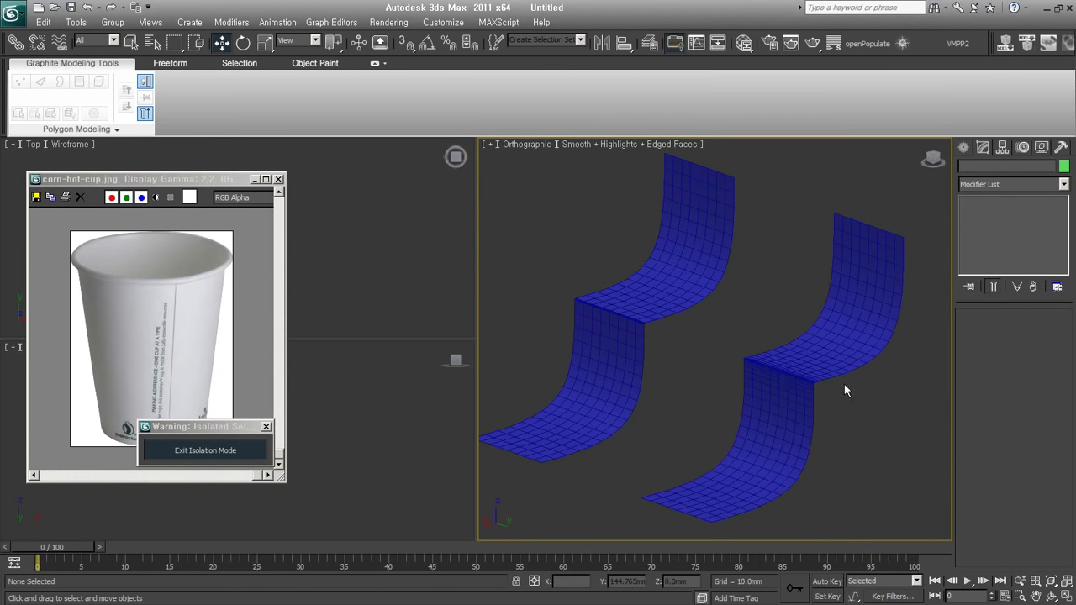
left_click(802, 387)
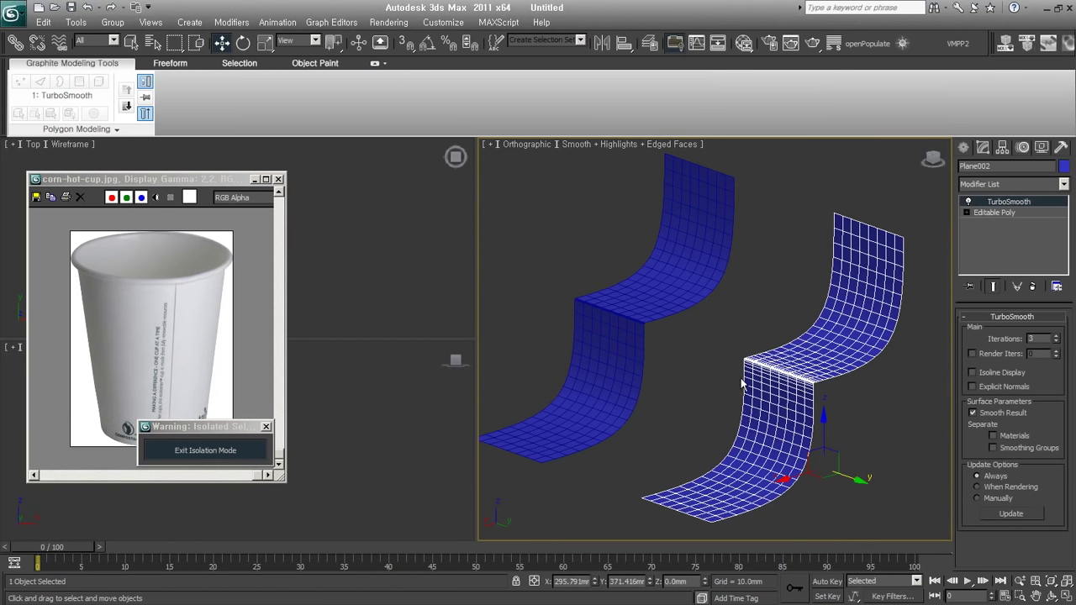
left_click(618, 336)
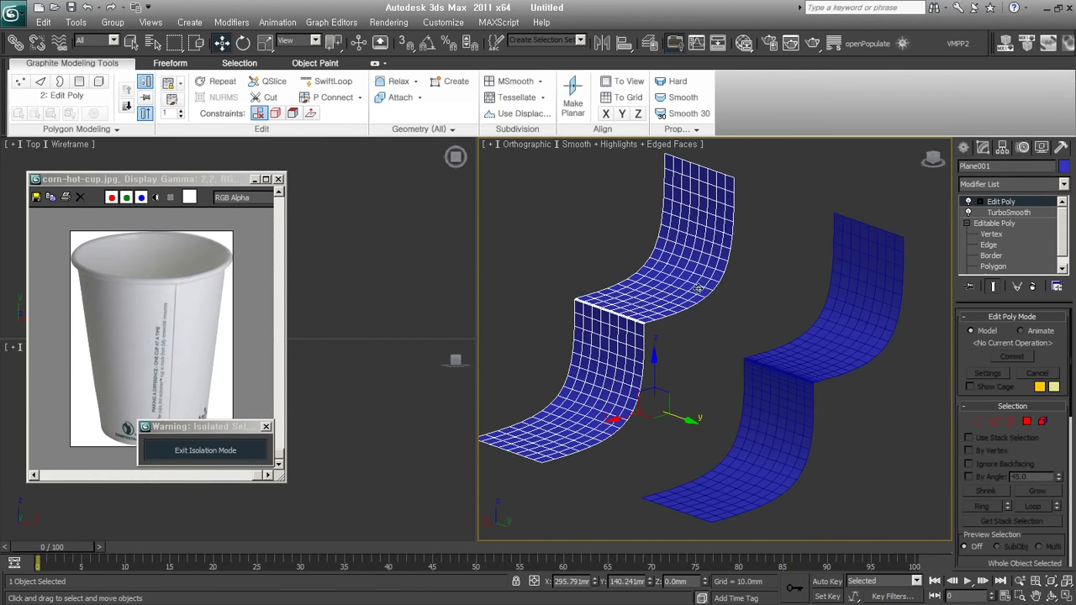
left_click(688, 385)
middle_click_drag(707, 432, 697, 447, "alt")
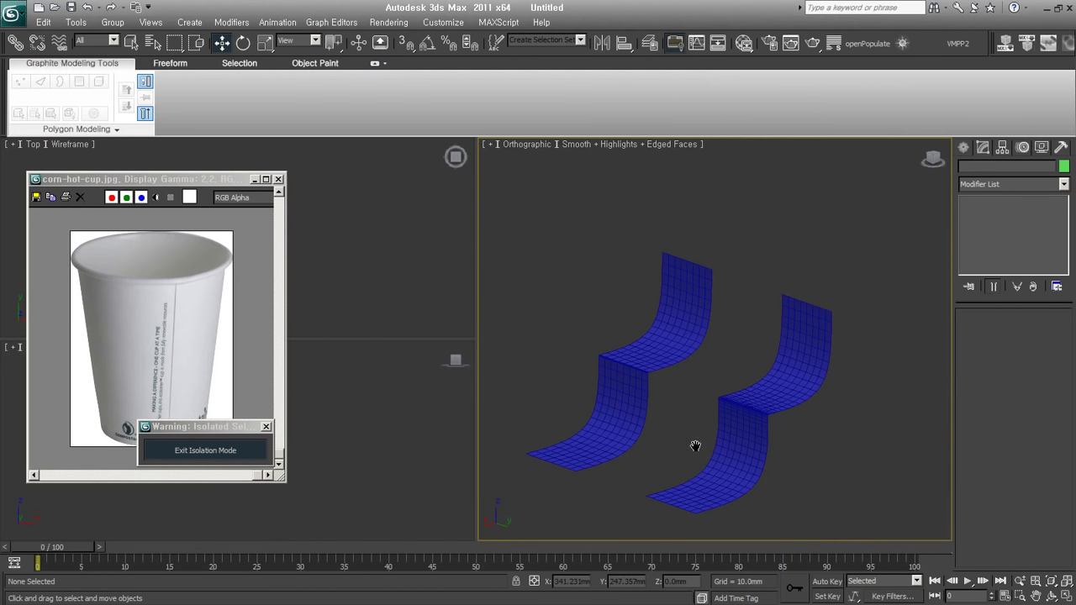
left_click_drag(836, 491, 582, 313)
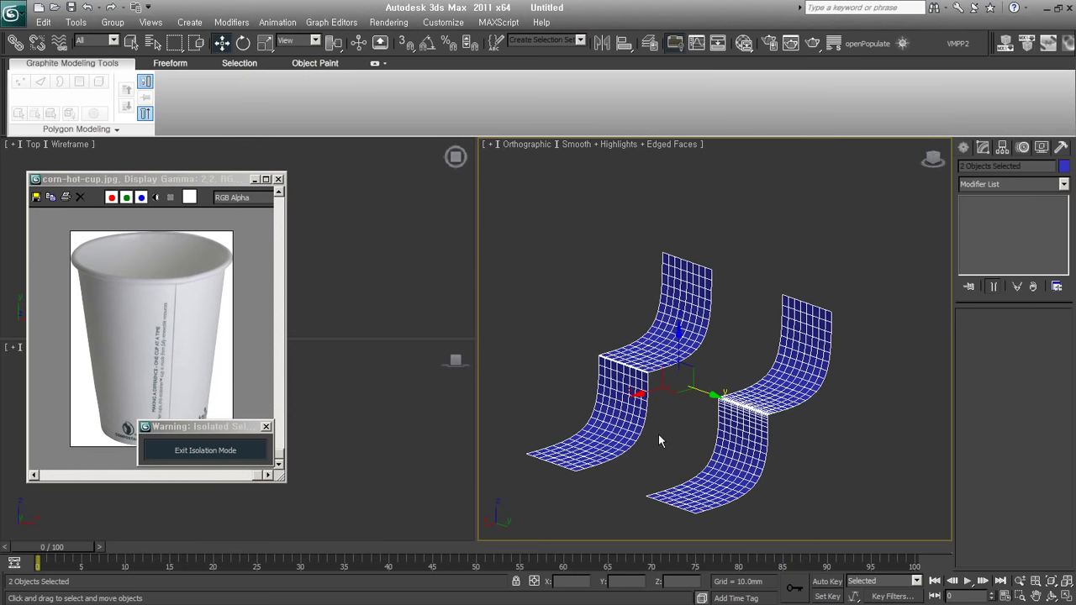
left_click(727, 338)
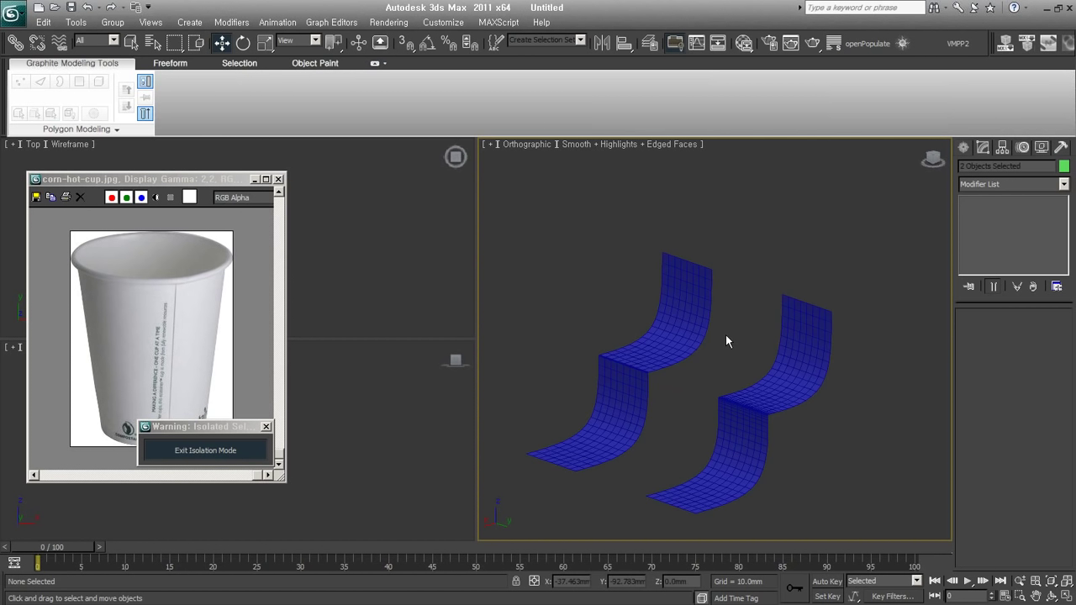
left_click(775, 380)
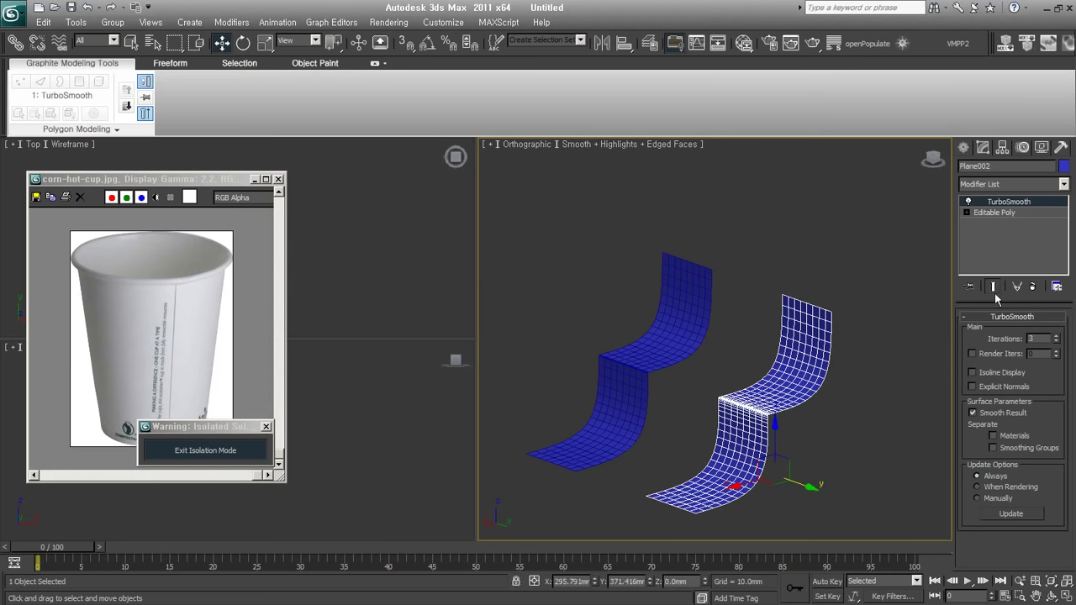
- Drop to Plane002's Editable Poly at Polygon level and select the sheet's upper part
left_click(990, 215)
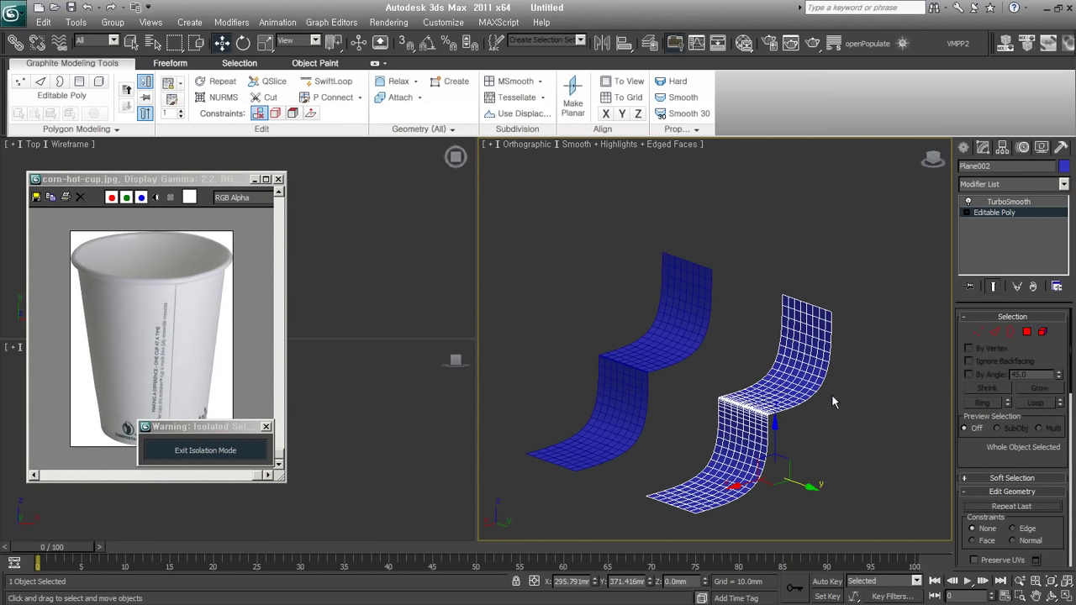
scroll(832, 394, "up", 1)
scroll(794, 351, "up", 1)
scroll(794, 351, "up", 1)
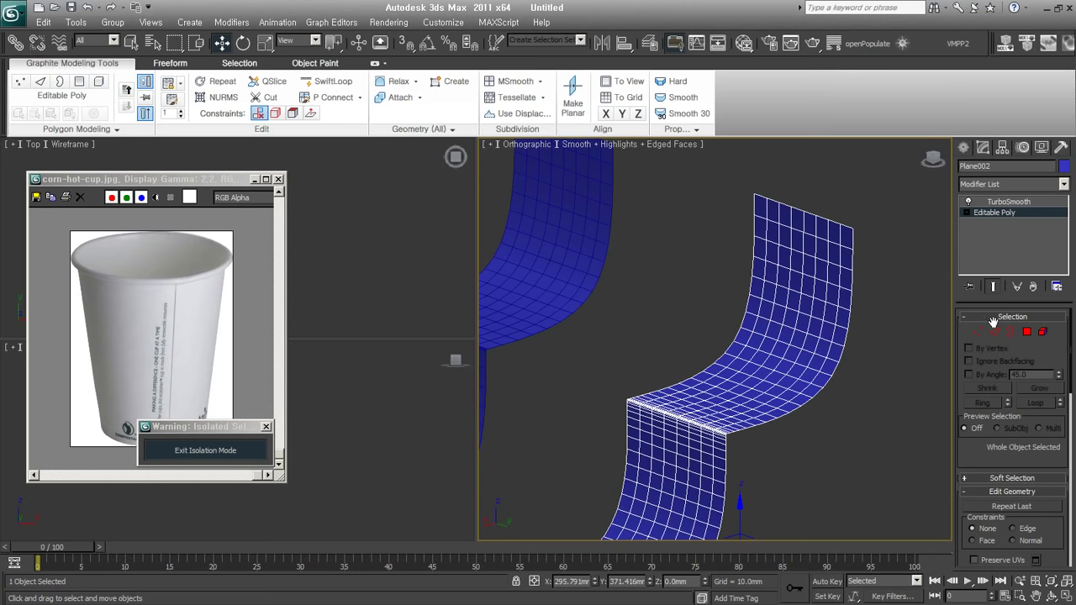
left_click(996, 331)
left_click(1027, 332)
mouse_move(841, 403)
middle_mouse_down("alt")
mouse_move(794, 410)
mouse_move(801, 452)
mouse_move(823, 447)
mouse_move(834, 368)
middle_mouse_up("alt")
left_click(850, 324)
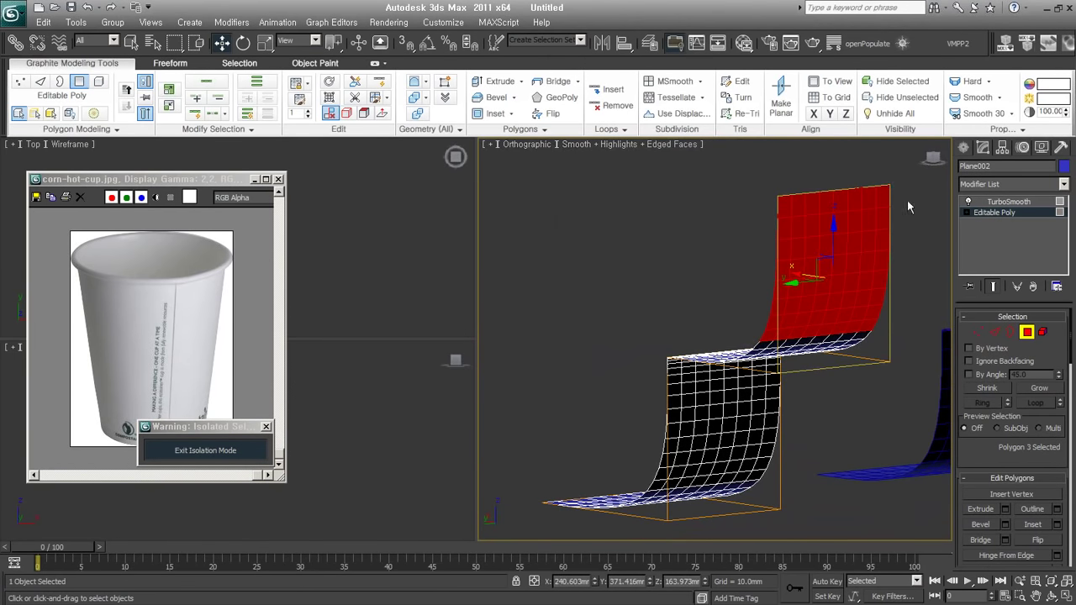
middle_click_drag(908, 206, 860, 355, "alt")
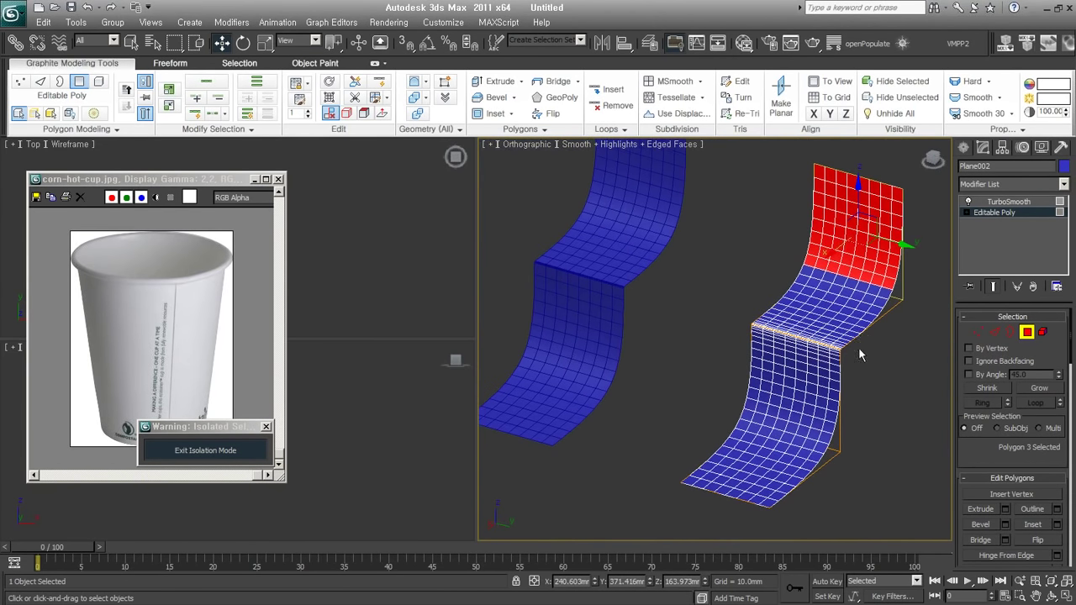
- Check the TurboSmooth iterations, return to Editable Poly, and clear the polygon selection
left_click(1009, 202)
left_click(1057, 336)
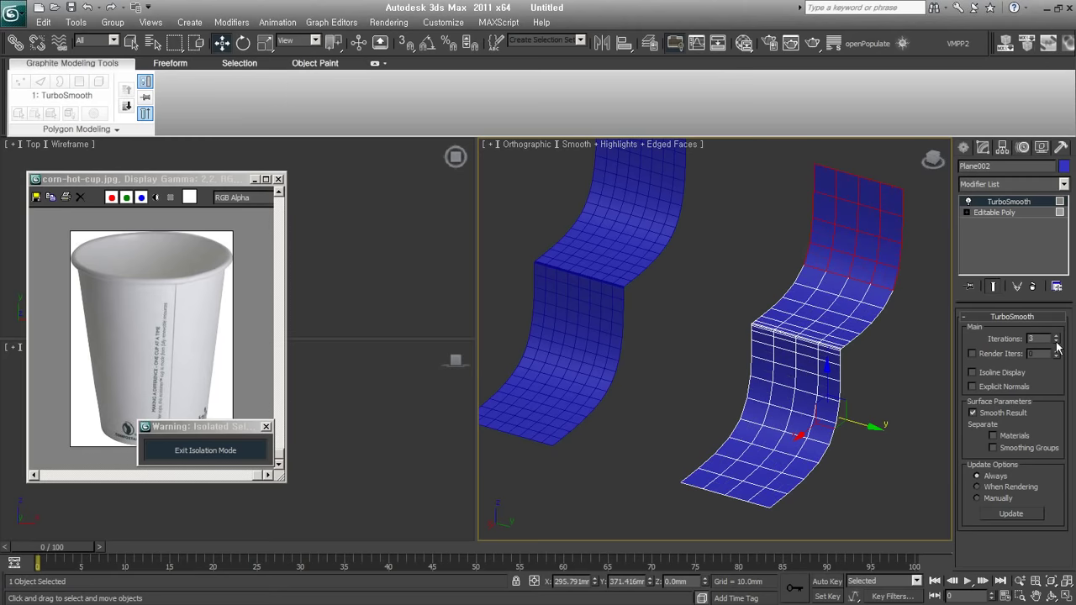
left_click(1016, 213)
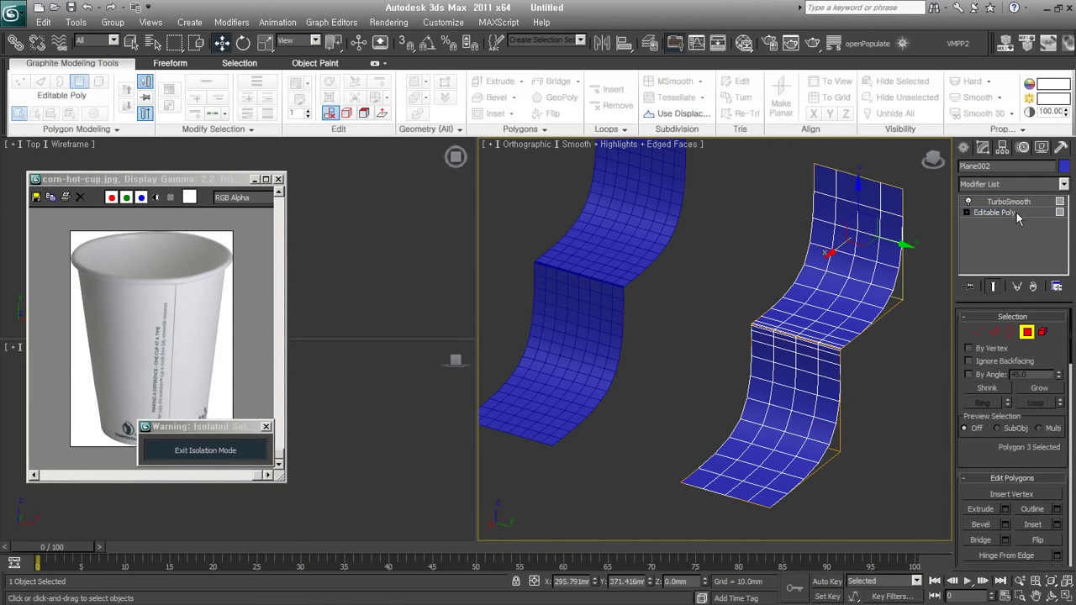
mouse_move(875, 218)
middle_mouse_down("alt")
mouse_move(779, 348)
mouse_move(803, 340)
middle_mouse_up("alt")
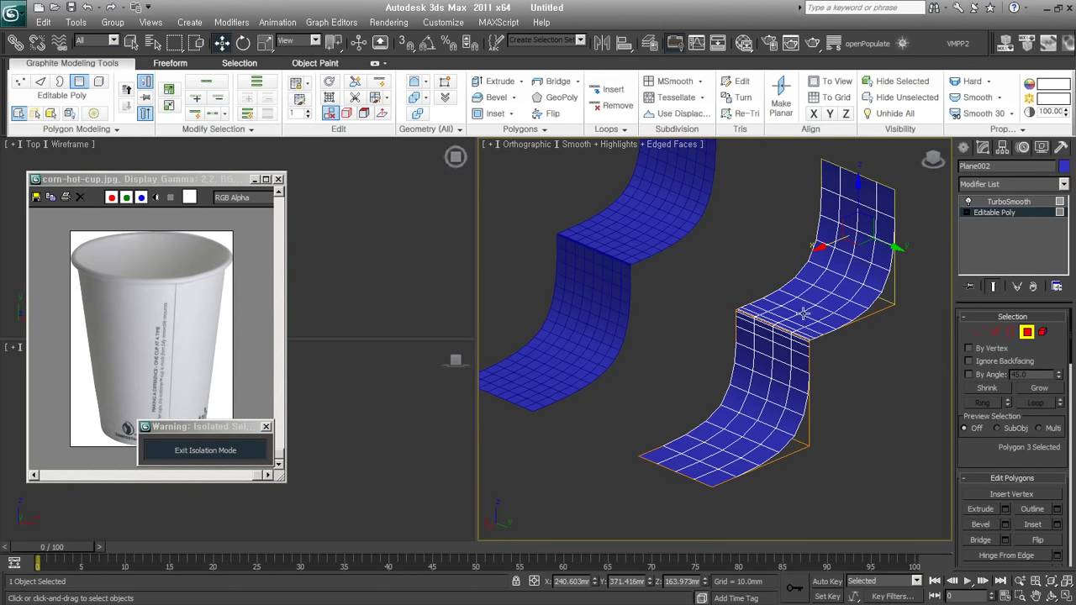
left_click(787, 471)
- Insert several vertical edge loops on the right sheet with SwiftLoop
key("alt+shift+w")
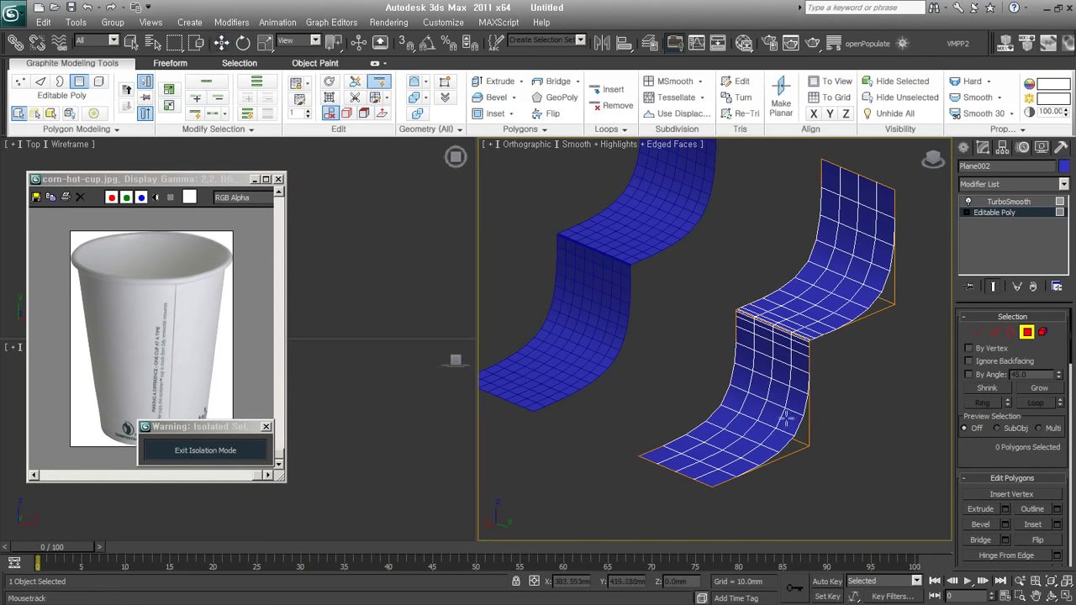
left_click(781, 434)
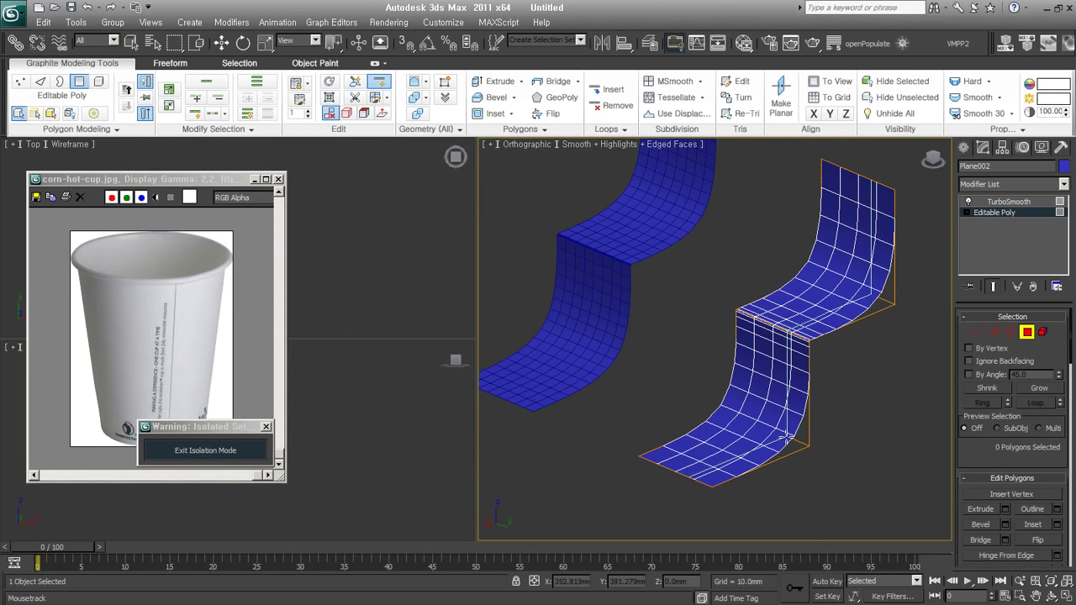
left_click(772, 420)
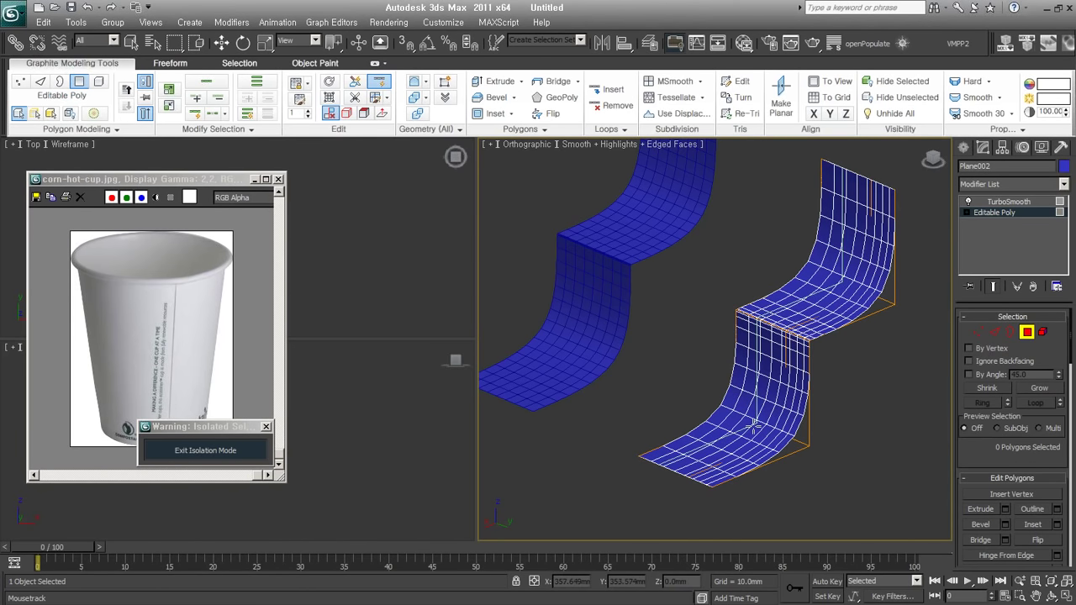
left_click(757, 425)
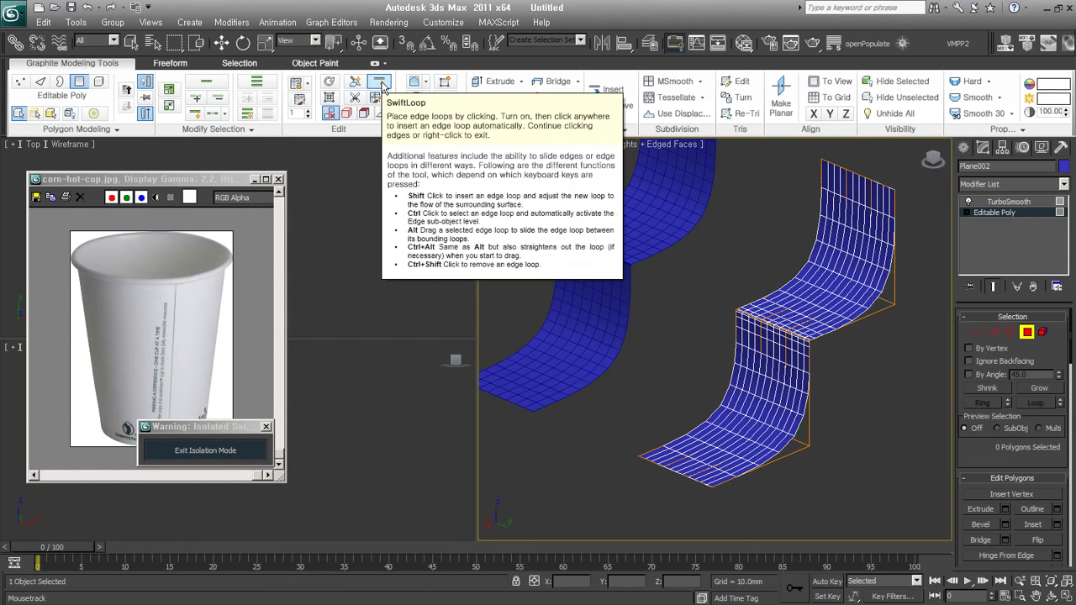
left_click(380, 84)
mouse_move(799, 370)
middle_mouse_down("alt")
mouse_move(831, 386)
mouse_move(781, 372)
mouse_move(789, 318)
middle_mouse_up("alt")
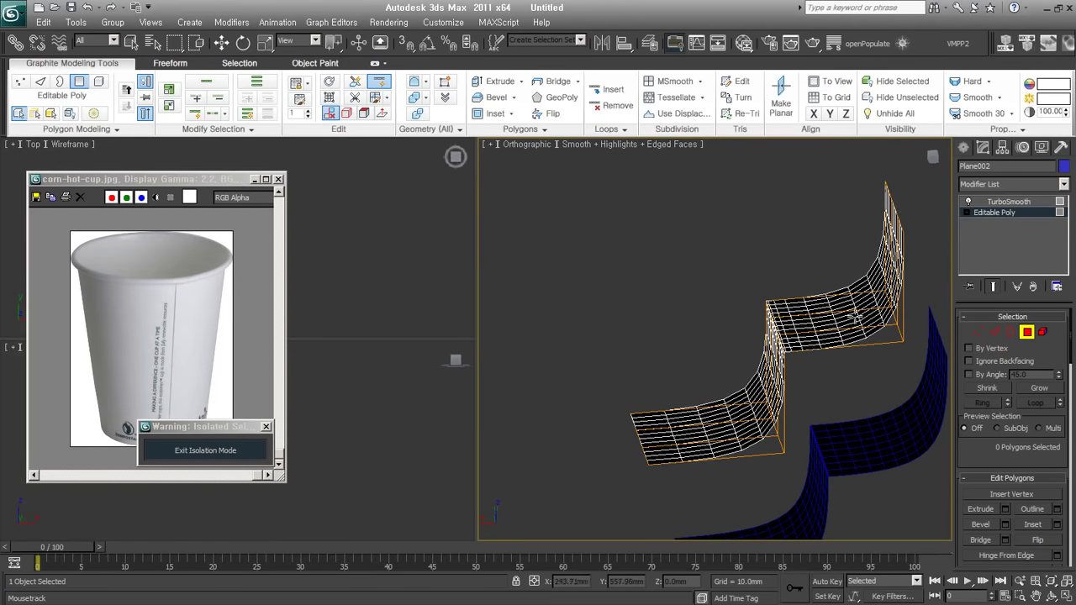
key("w")
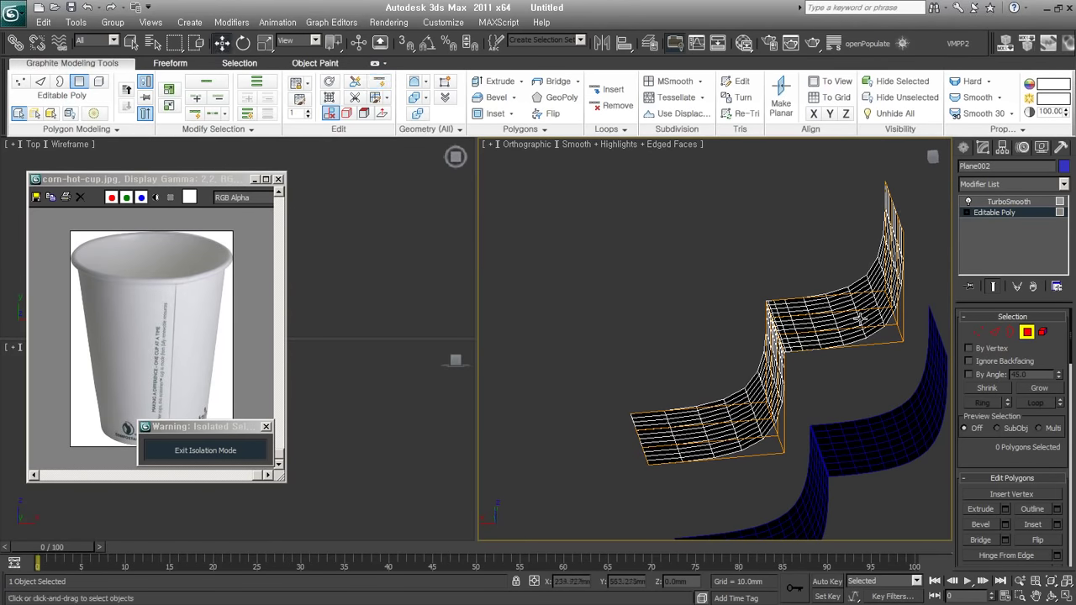
mouse_move(852, 354)
middle_mouse_down("alt")
mouse_move(853, 409)
mouse_move(859, 362)
mouse_move(878, 362)
middle_mouse_up("alt")
- Use Cut (Alt+C) to slice an edge across the sheet's floor and up its wall
key("alt+c")
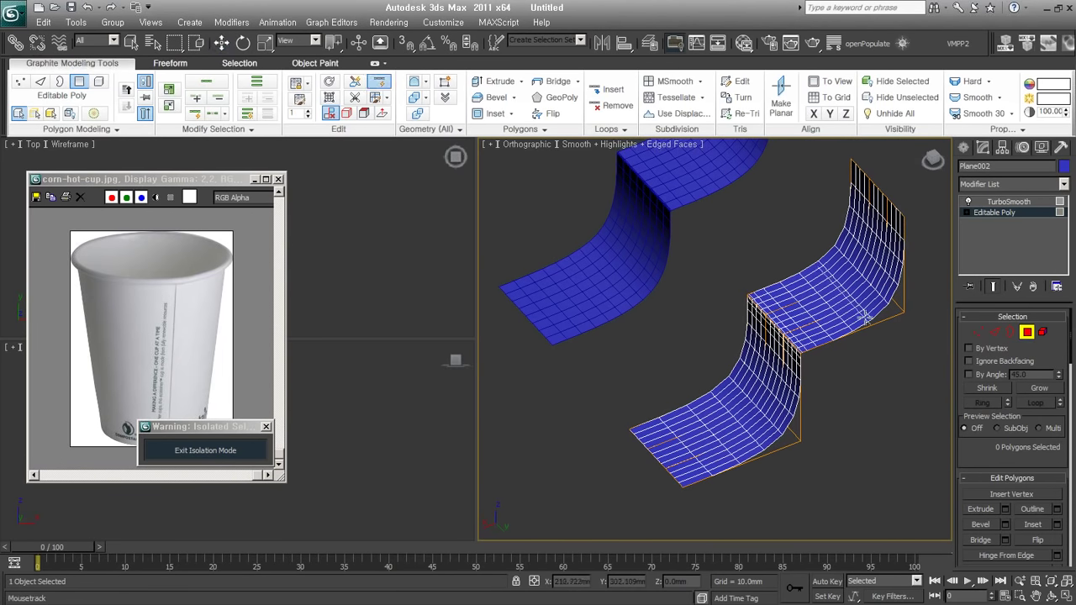
left_click(840, 318)
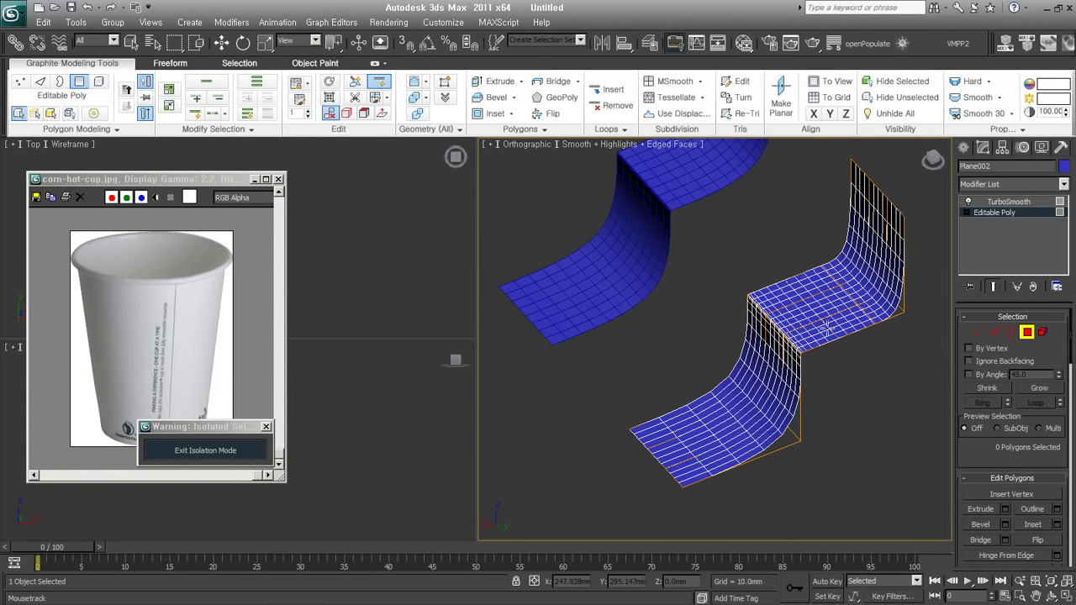
left_click(719, 458)
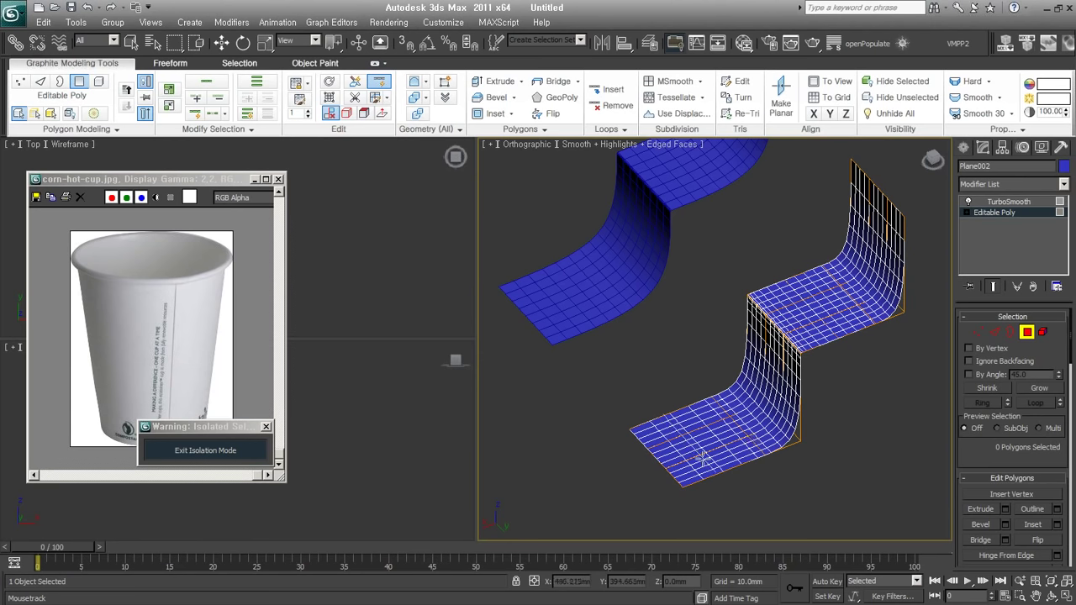
left_click(776, 353)
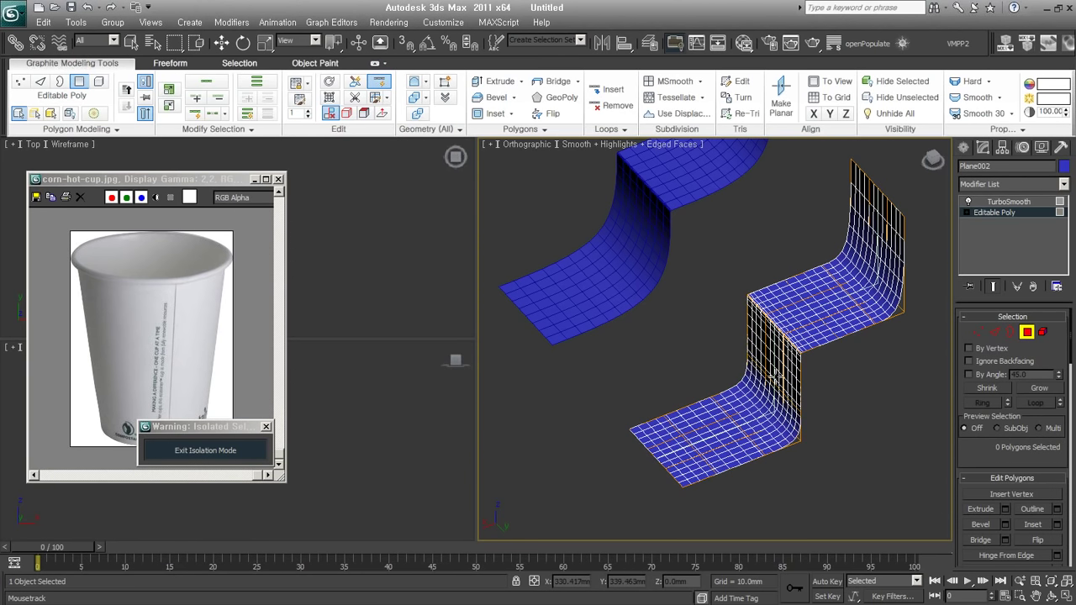
middle_click_drag(855, 303, 825, 353)
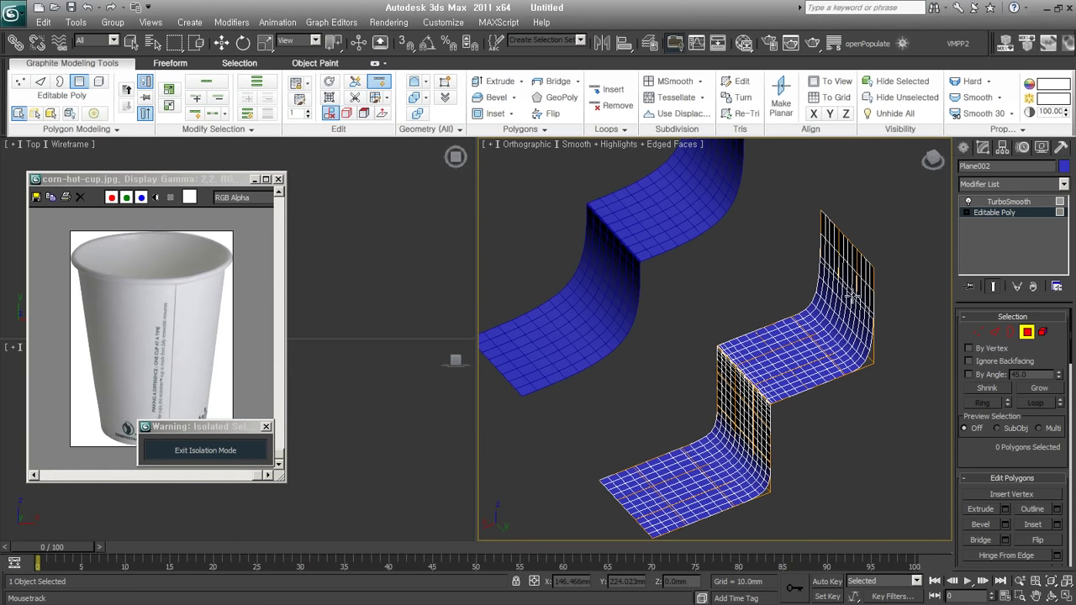
right_click(859, 397)
middle_click_drag(836, 396, 845, 397, "alt")
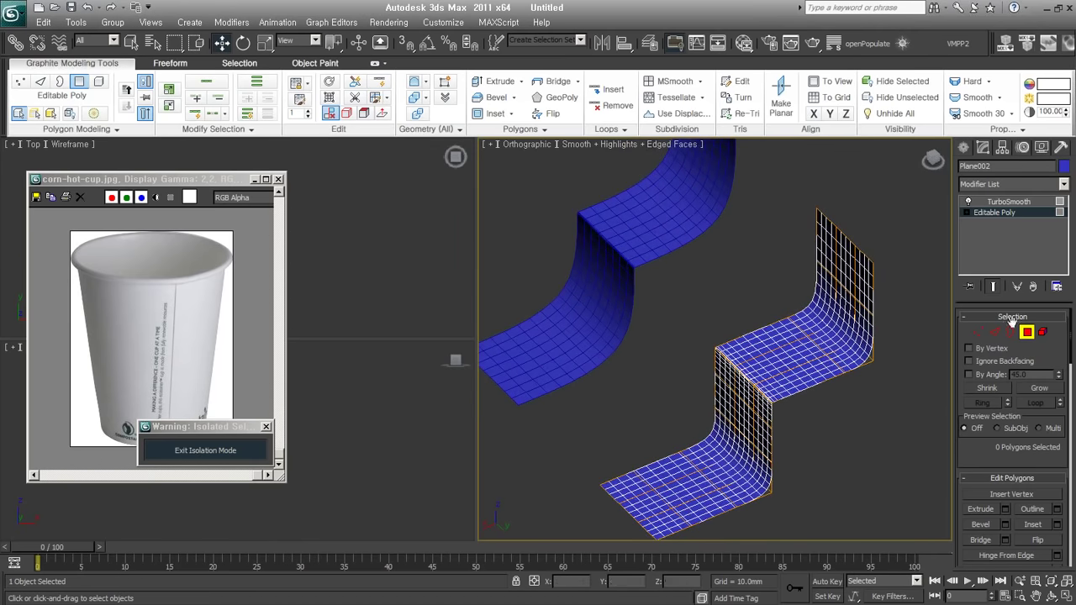
- Select a square patch of 20 floor polygons and extrude it upward into a bump
left_click(802, 359)
scroll(802, 359, "up", 3)
mouse_move(801, 359)
middle_mouse_down("alt")
mouse_move(809, 354)
mouse_move(745, 352)
mouse_move(719, 365)
mouse_move(748, 370)
mouse_move(730, 345)
middle_mouse_up("alt")
right_click(730, 345)
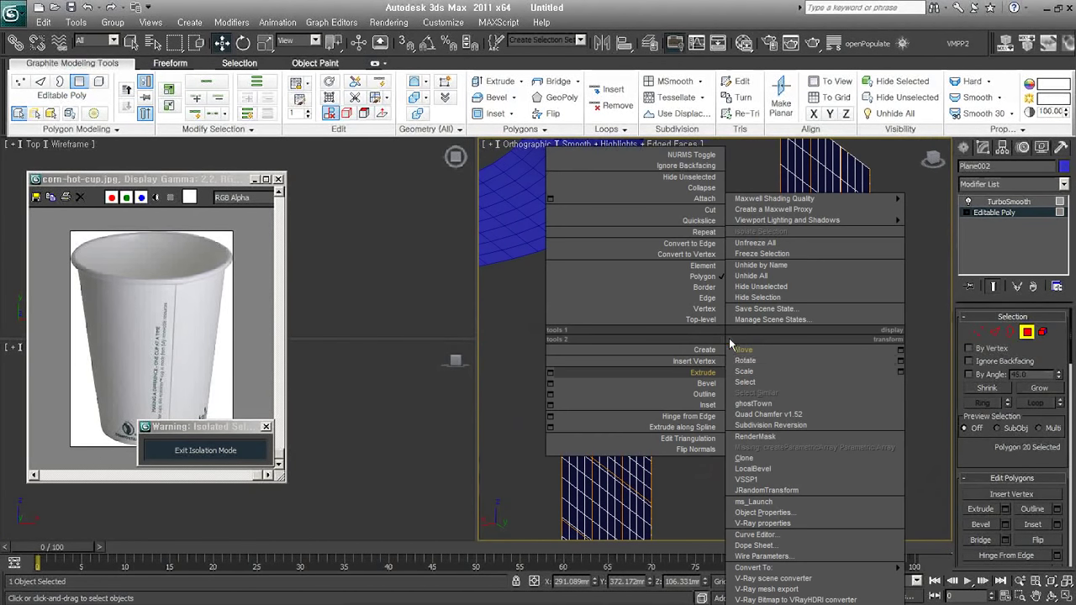
left_click(712, 379)
middle_click_drag(713, 380, 753, 443, "alt")
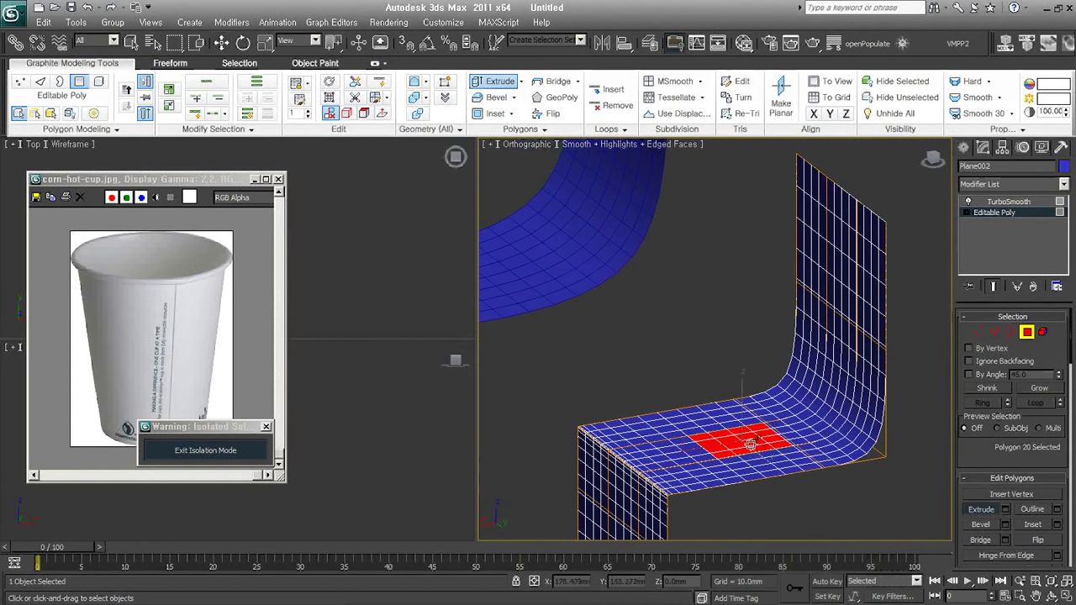
left_click_drag(752, 443, 764, 339)
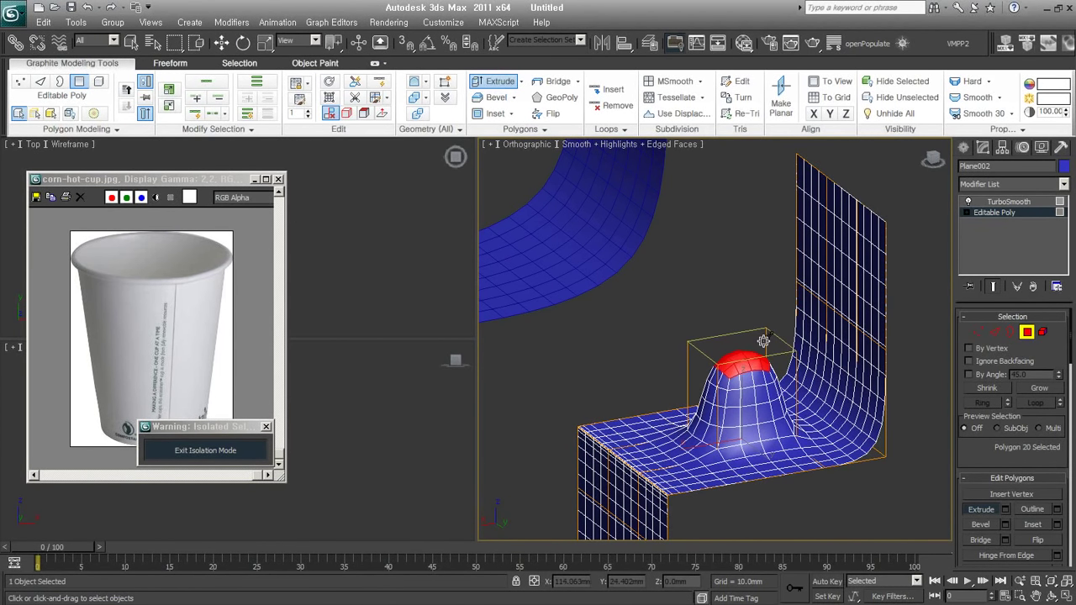
mouse_move(791, 431)
middle_mouse_down()
mouse_move(787, 343)
mouse_move(796, 368)
mouse_move(586, 347)
middle_mouse_up()
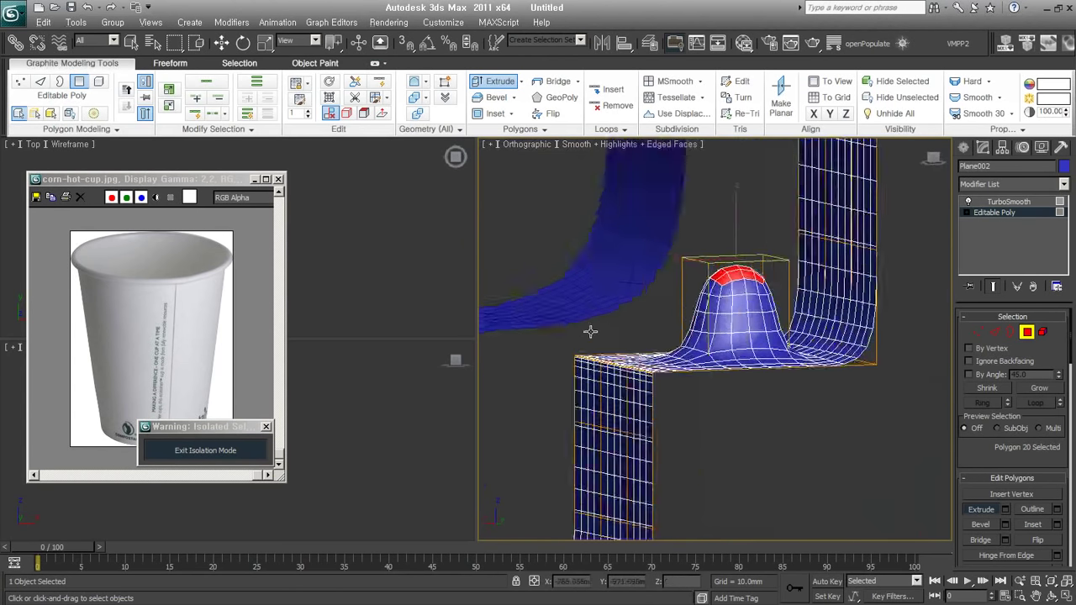
- Toggle Show End Result off and on to compare the unsmoothed and smoothed bump
mouse_move(835, 374)
middle_mouse_down("alt")
mouse_move(884, 356)
mouse_move(834, 375)
middle_mouse_up("alt")
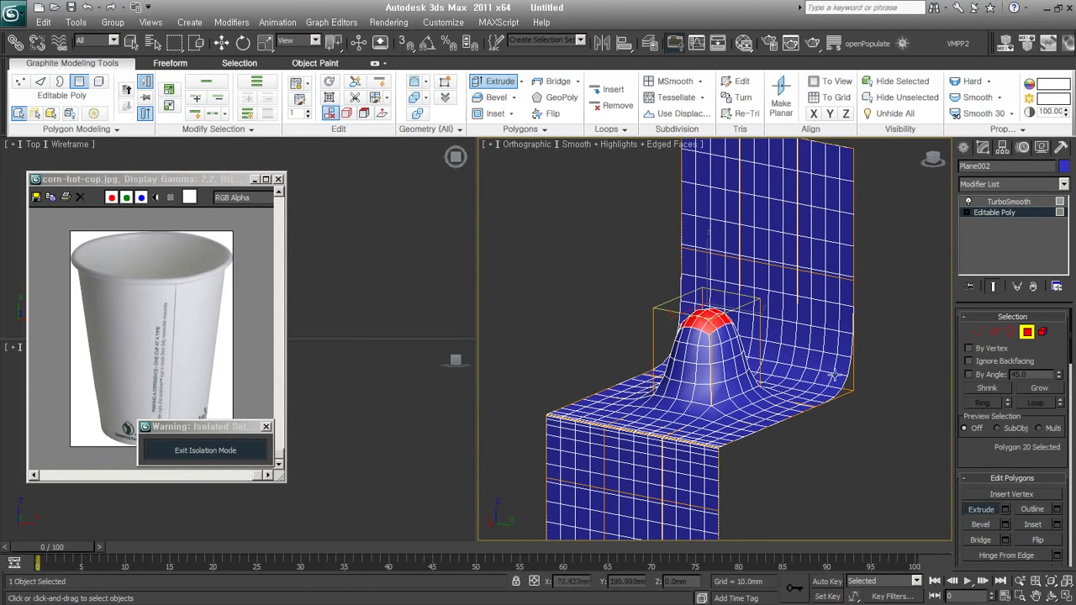
middle_click_drag(730, 410, 755, 401, "alt")
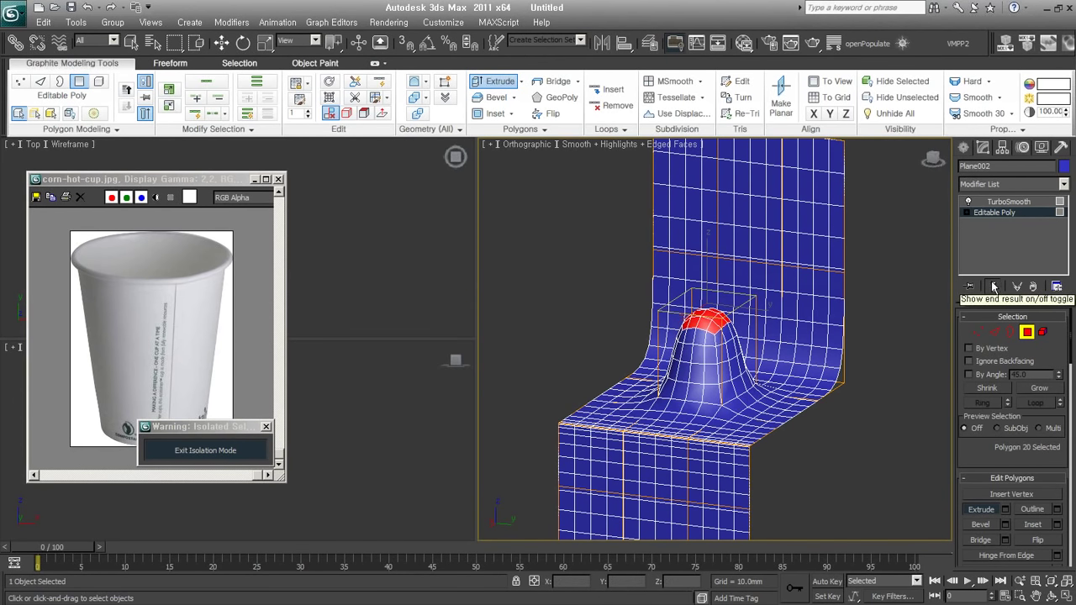
left_click(968, 202)
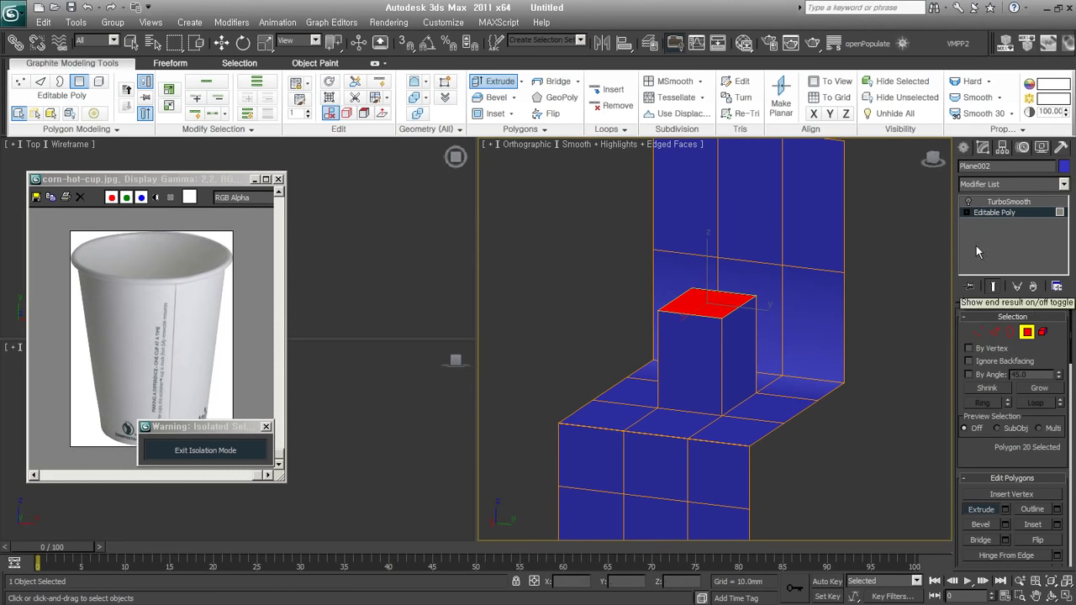
left_click(969, 204)
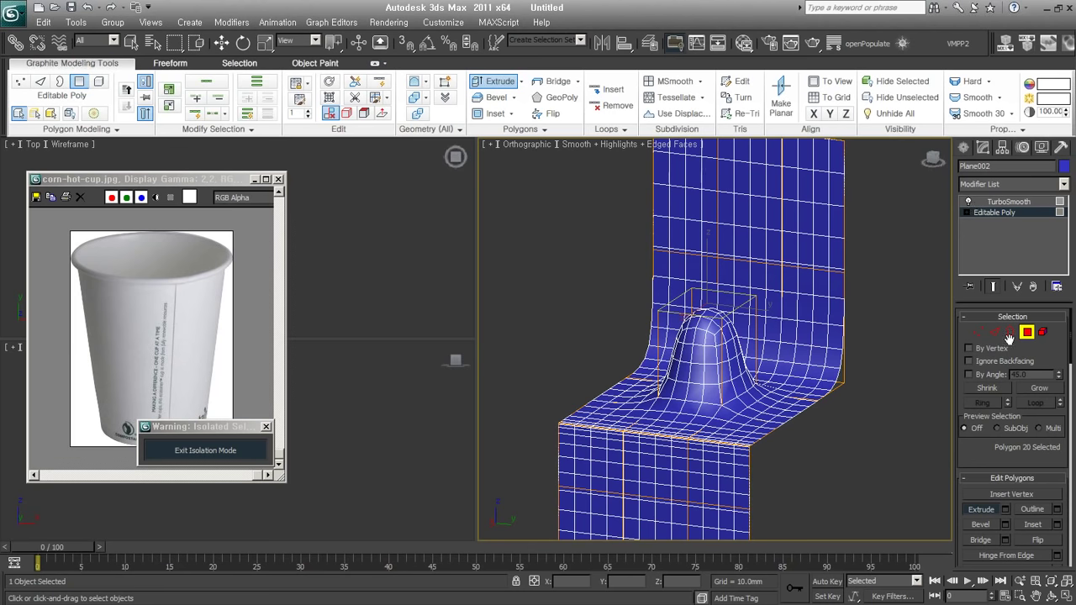
- Redo the patch extrusion as a tall dome to test the shape
key("ctrl+z")
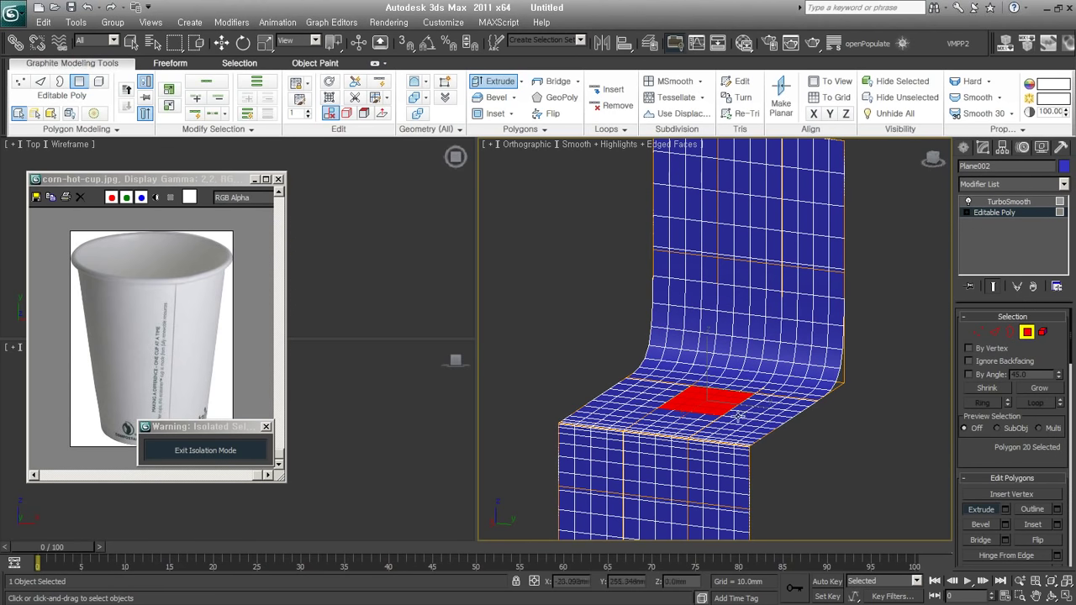
scroll(720, 405, "up", 3)
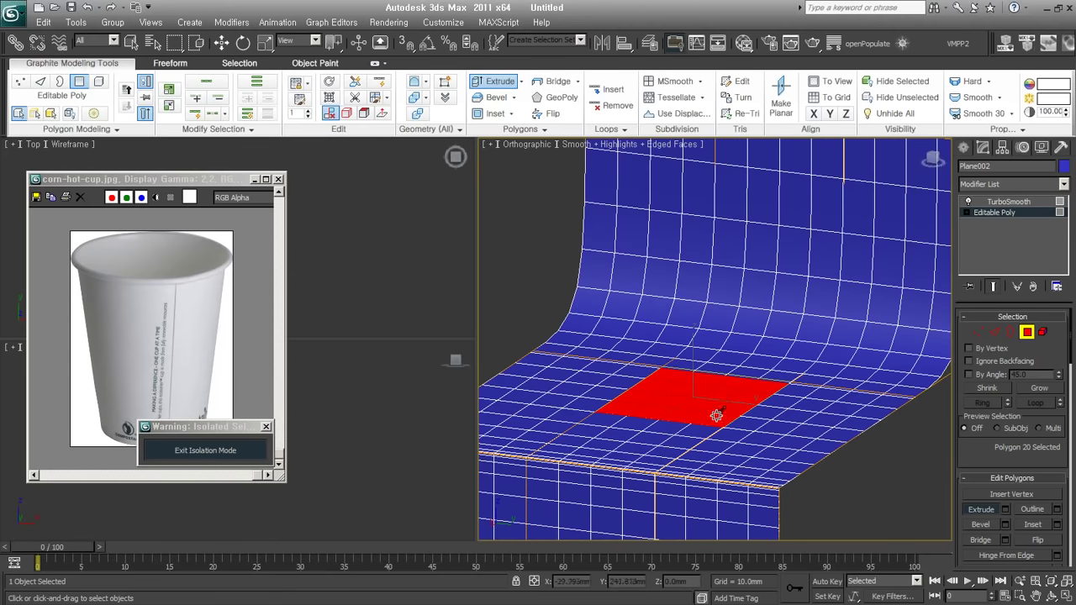
key("ctrl+z")
key("ctrl+z")
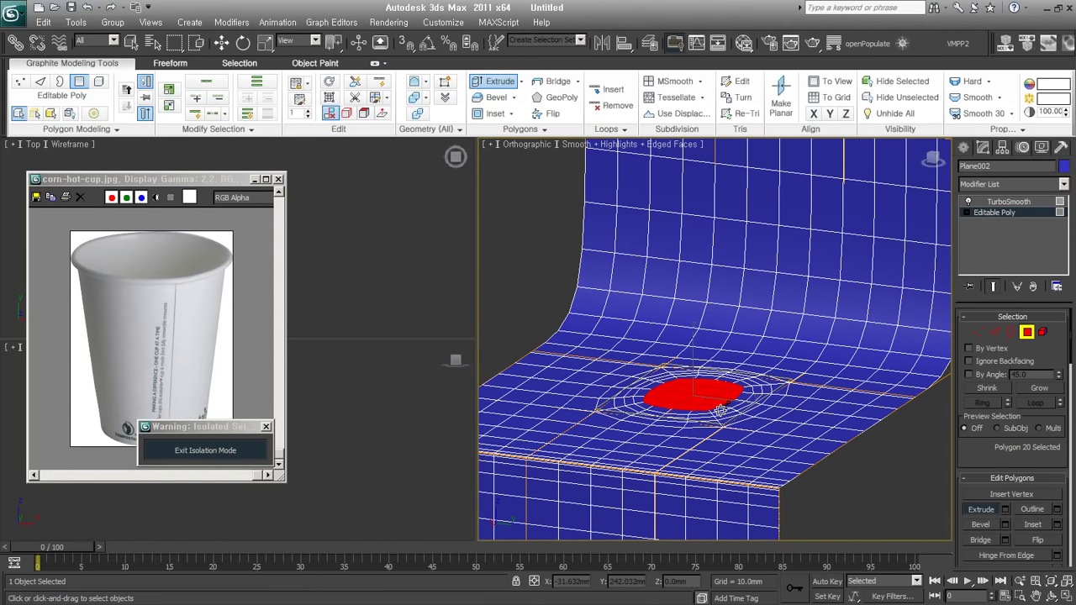
left_click_drag(721, 410, 740, 173)
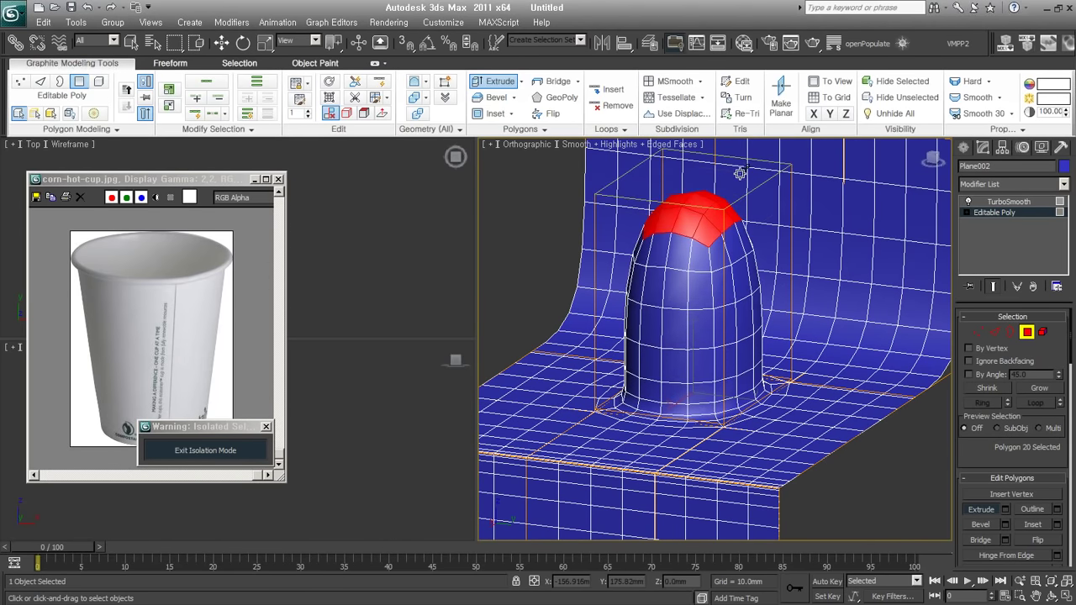
scroll(812, 400, "up", 5)
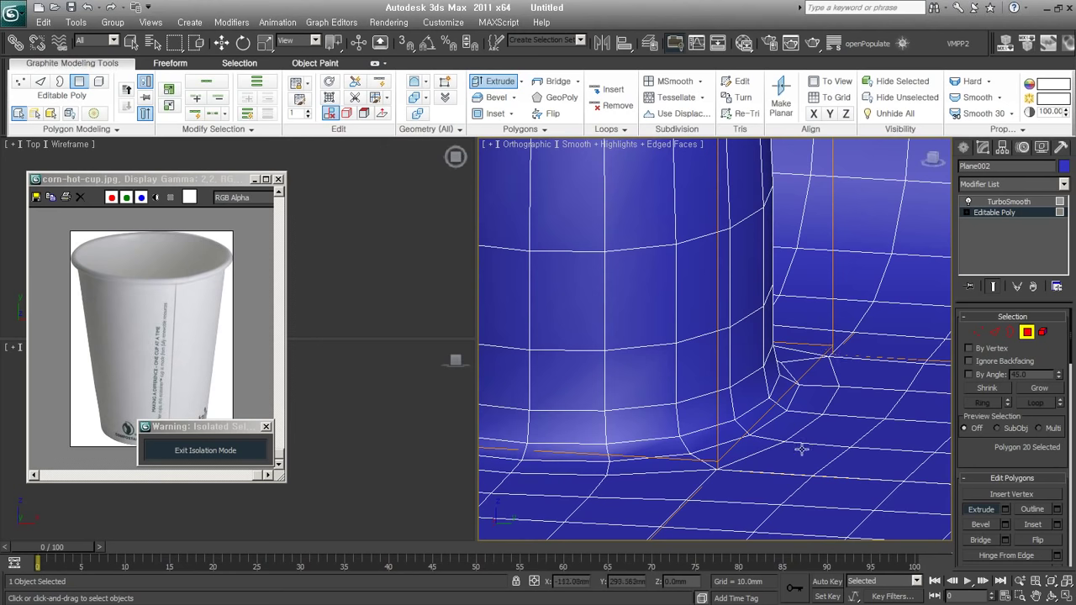
scroll(777, 476, "down", 3)
scroll(766, 484, "down", 3)
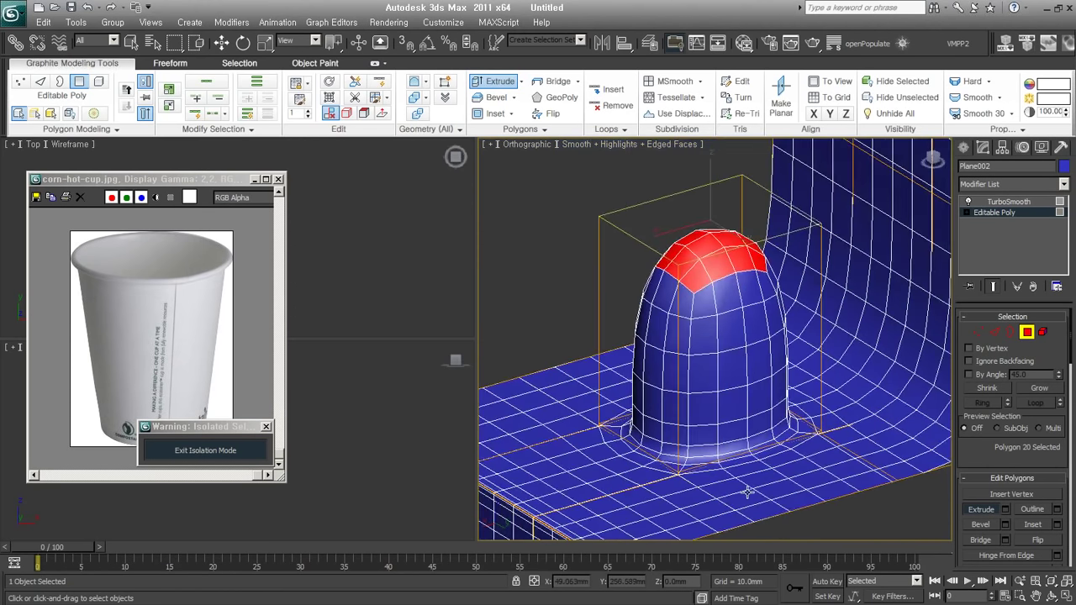
- Revert to the flat square patch and inset it to add a border ring
key("ctrl+z")
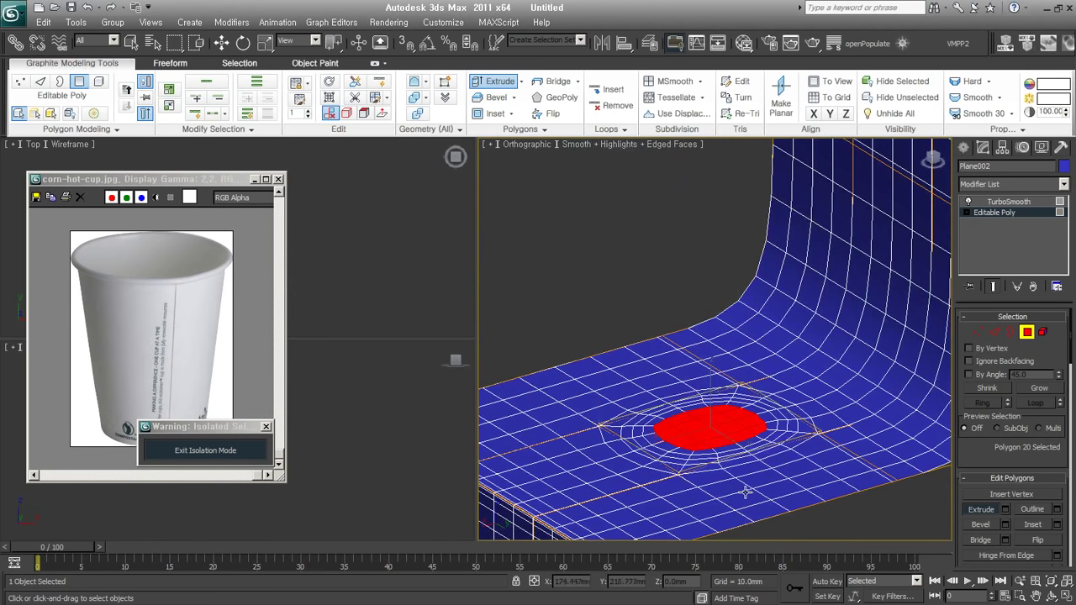
key("ctrl+z")
right_click(704, 346)
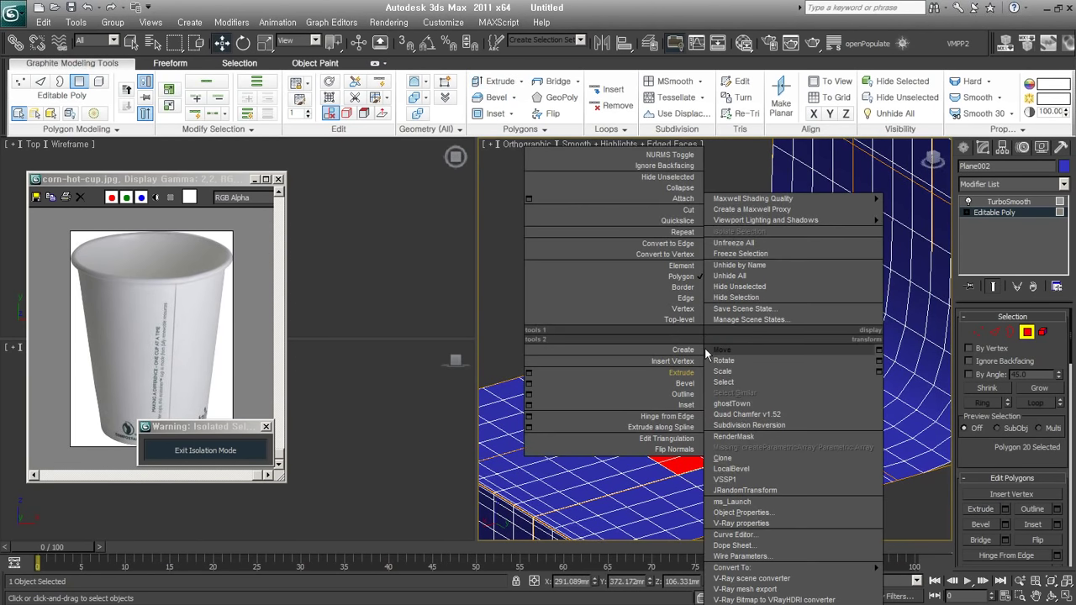
left_click(685, 404)
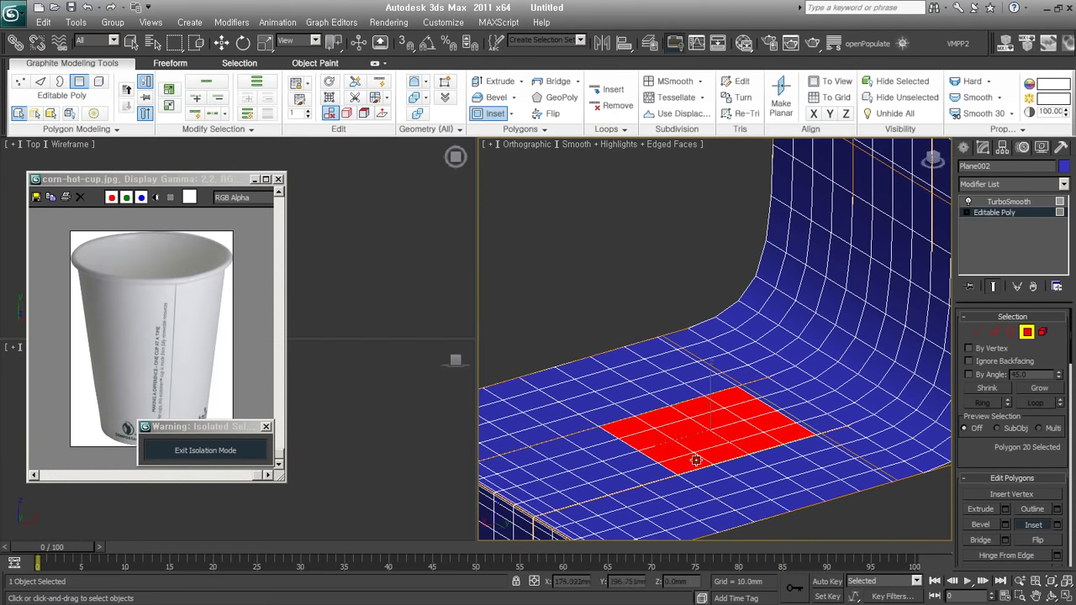
left_click_drag(696, 463, 690, 456)
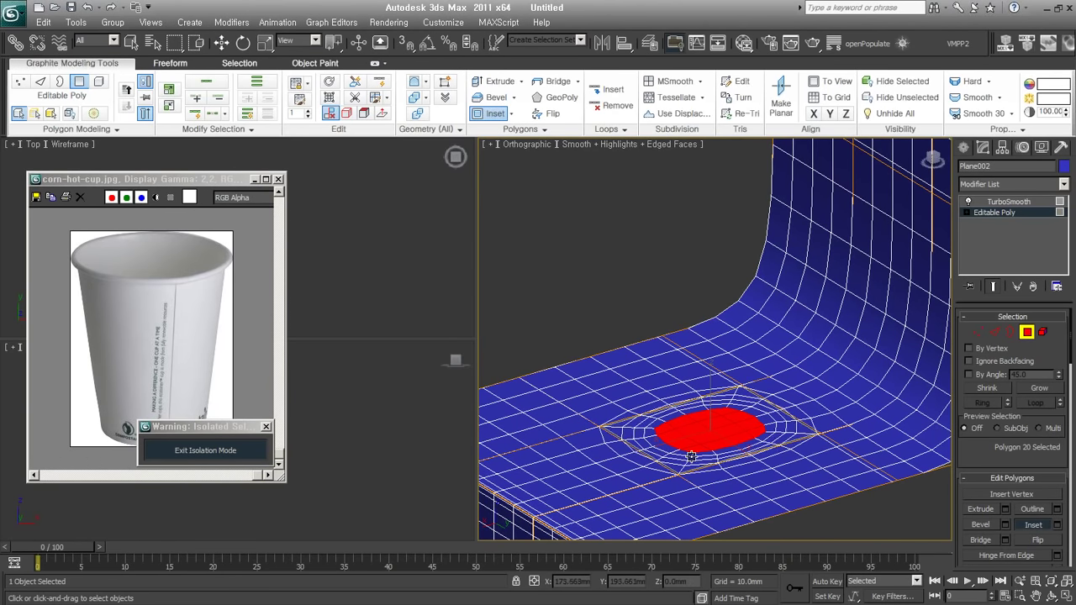
key("w")
- Extrude the inset patch upward into a tall rounded column
right_click(733, 340)
left_click(711, 370)
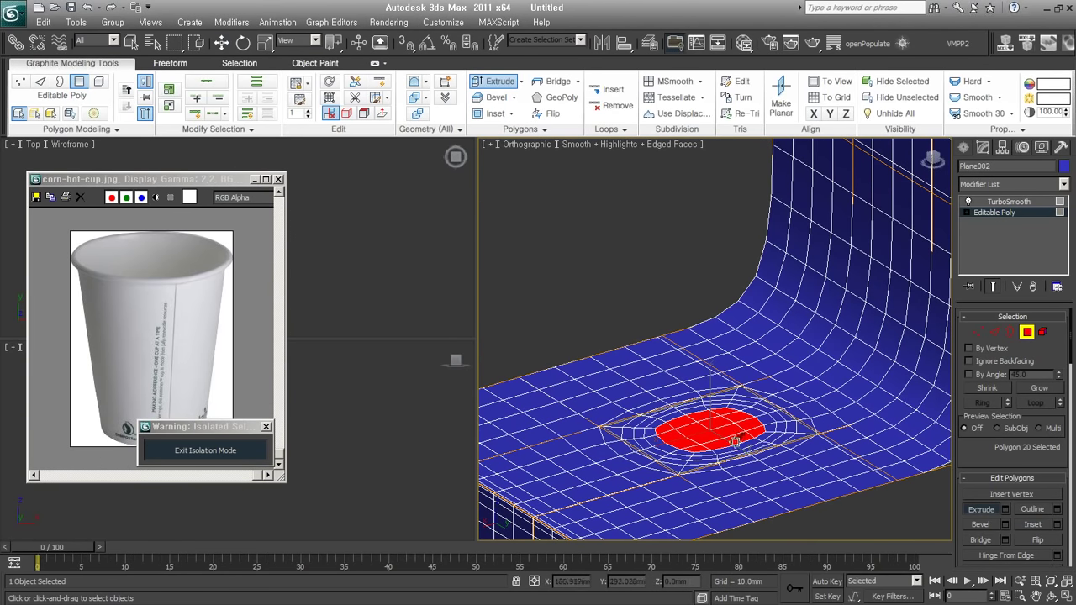
left_click_drag(735, 438, 754, 187)
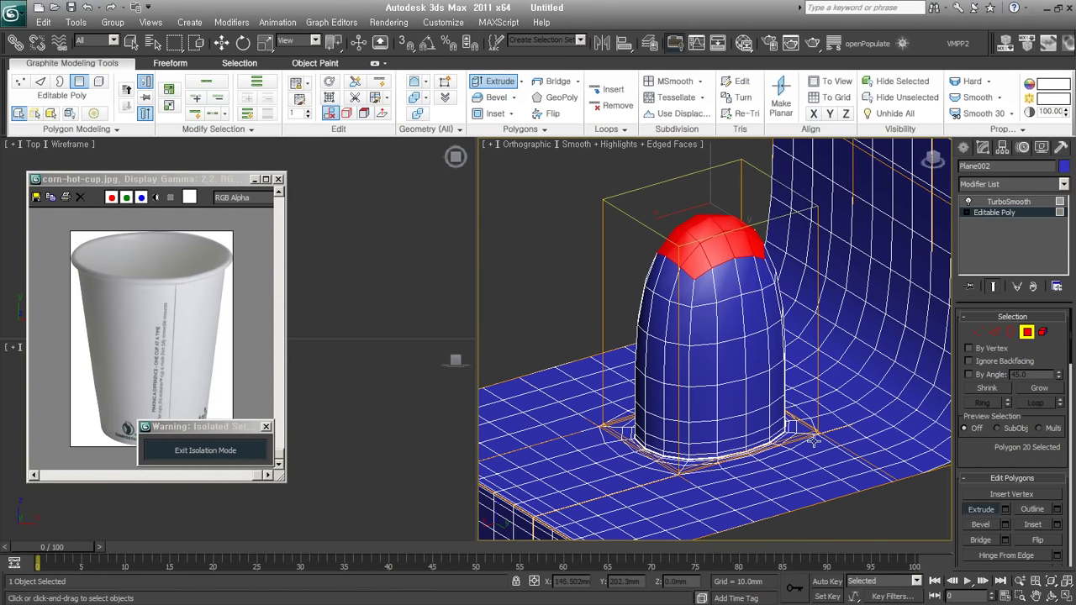
scroll(814, 441, "up", 5)
scroll(809, 429, "up", 3)
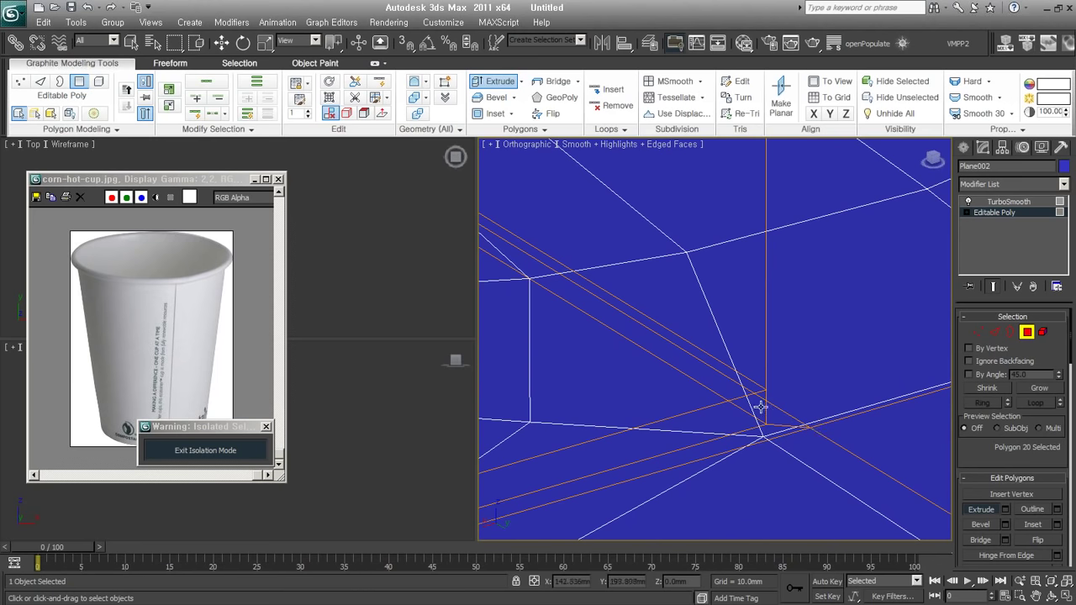
scroll(687, 437, "down", 2)
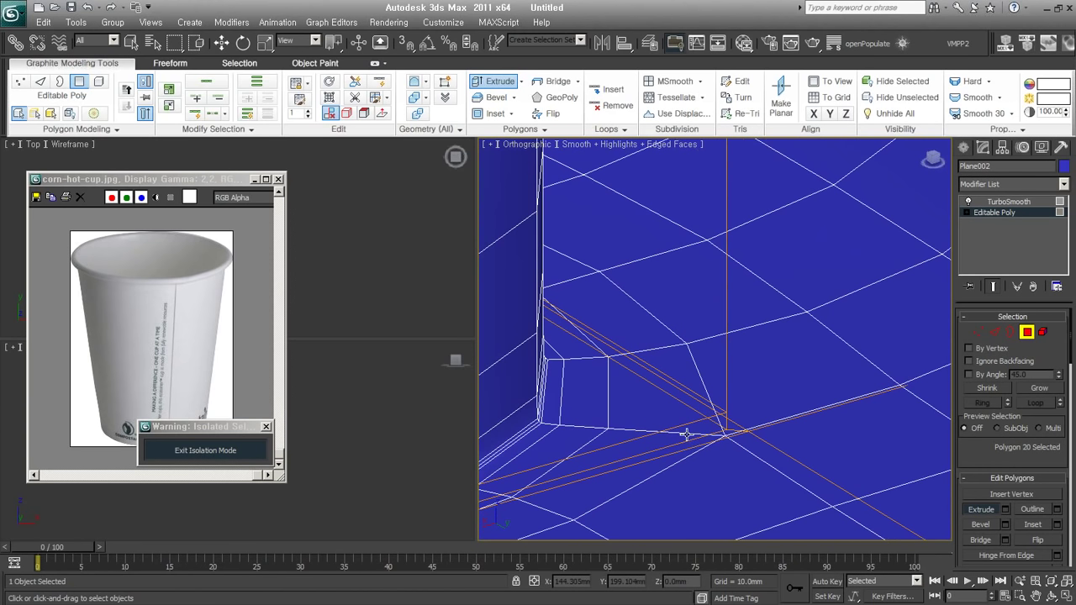
scroll(687, 436, "down", 3)
scroll(687, 437, "down", 2)
scroll(685, 476, "down", 1)
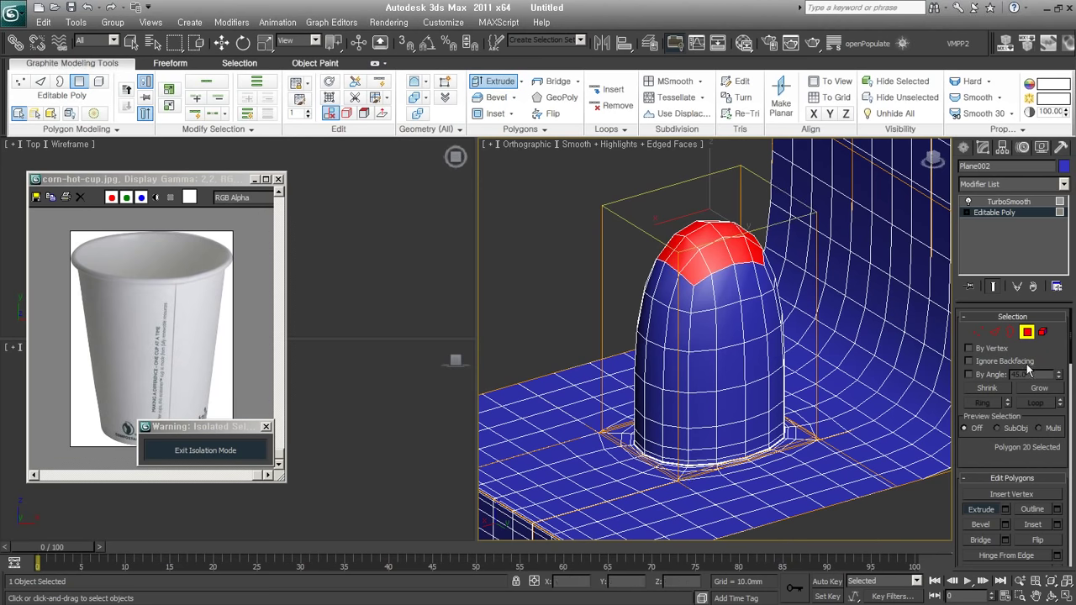
- Delete the capsule's top cap polygons to open the column
left_click(1027, 334)
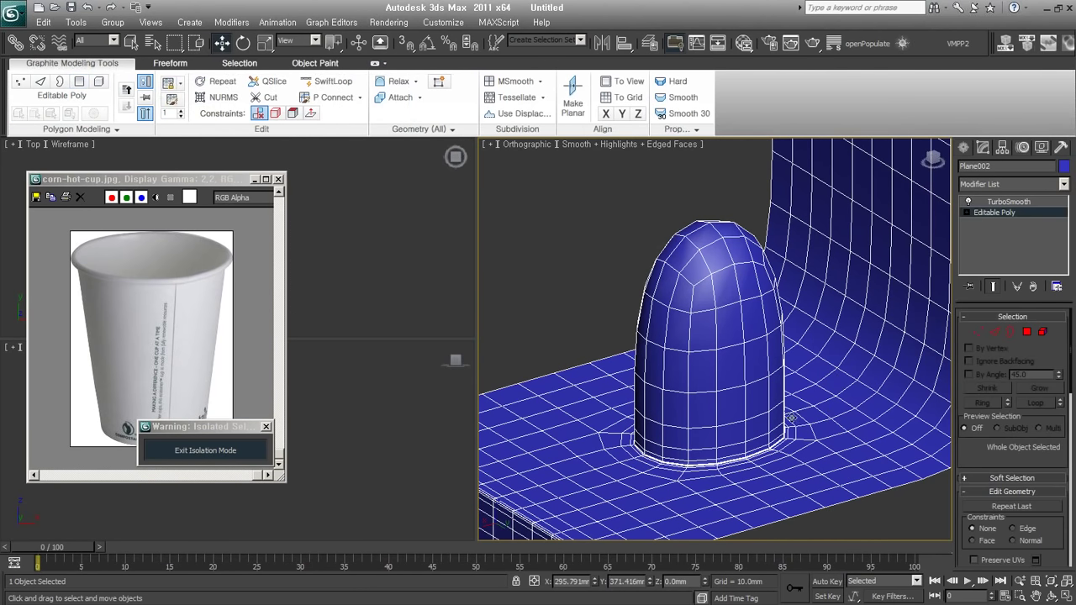
left_click(1027, 333)
key("Delete")
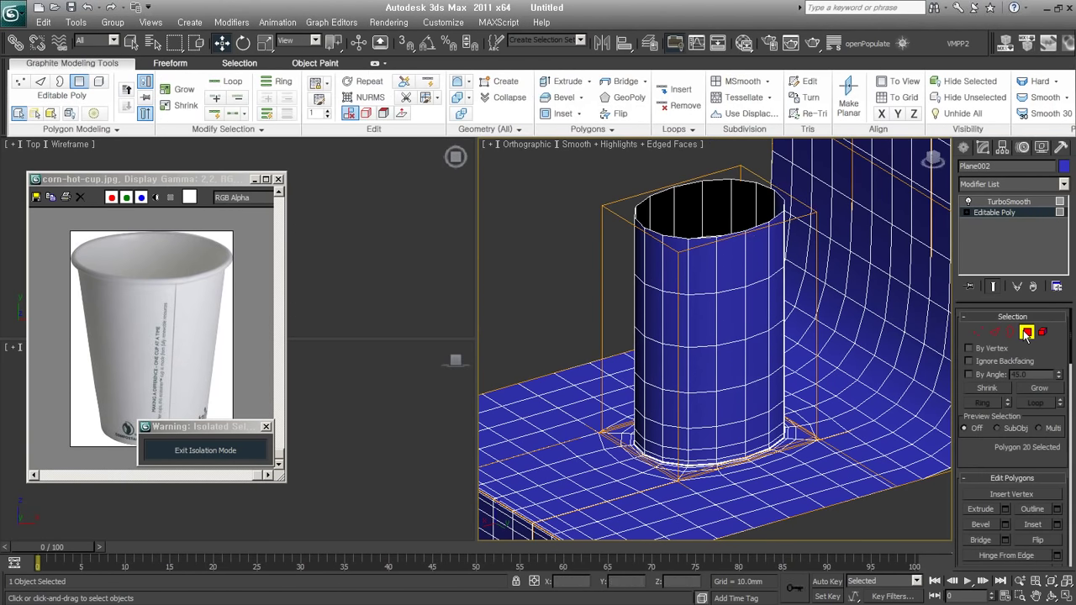
- Set TurboSmooth Iterations to 3, inspect the open column, and return to Editable Poly
left_click(1025, 203)
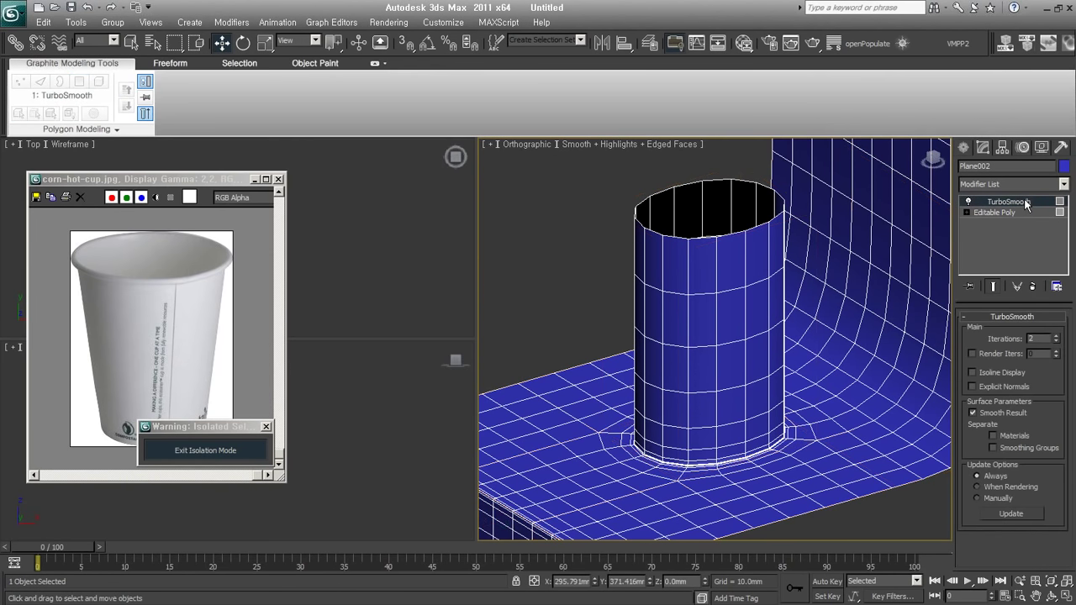
left_click(1057, 336)
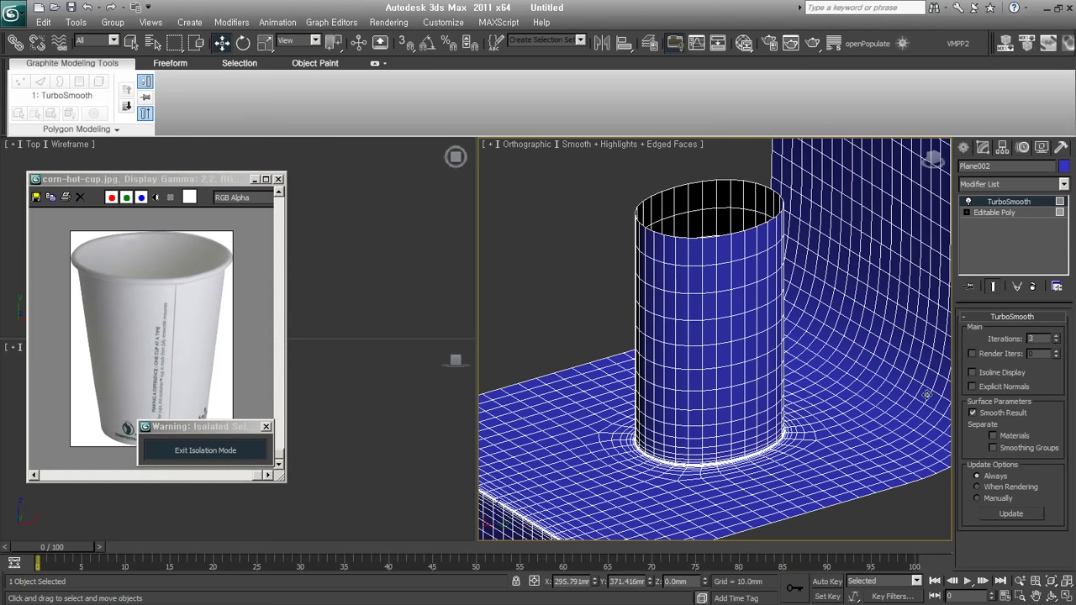
key("F4")
mouse_move(808, 430)
middle_mouse_down("alt")
mouse_move(771, 368)
mouse_move(742, 402)
mouse_move(756, 464)
mouse_move(726, 367)
mouse_move(836, 432)
mouse_move(674, 421)
middle_mouse_up("alt")
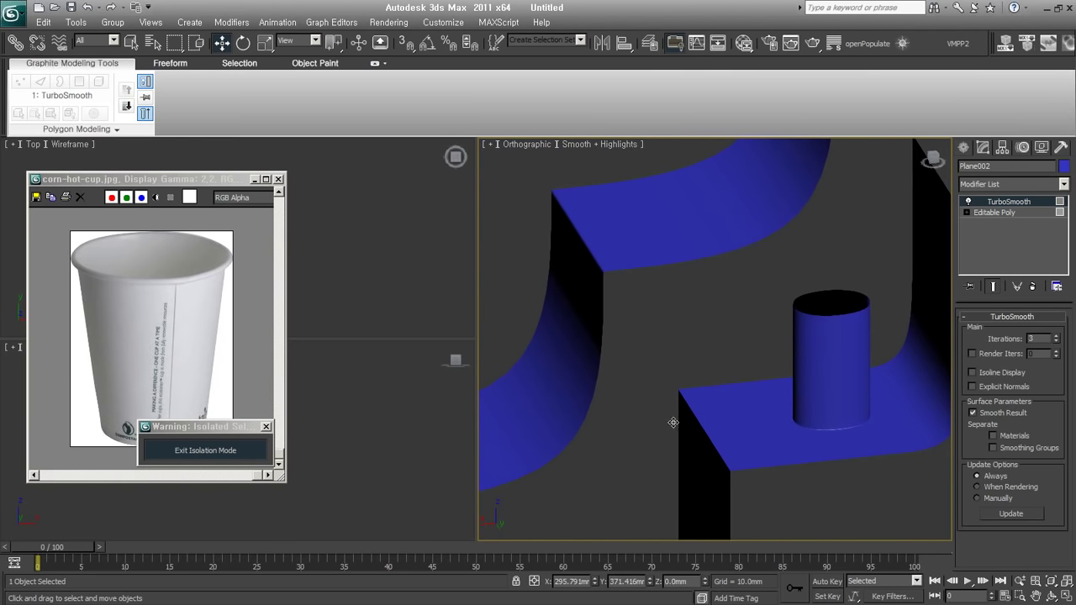
scroll(816, 438, "up", 2)
scroll(800, 368, "up", 2)
scroll(812, 406, "up", 2)
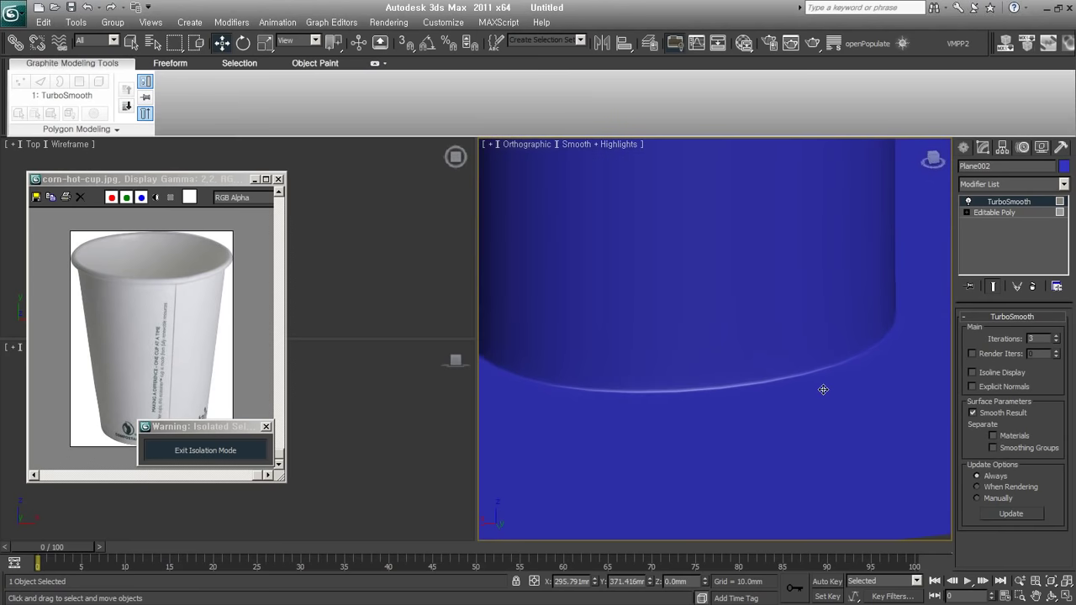
scroll(824, 389, "up", 2)
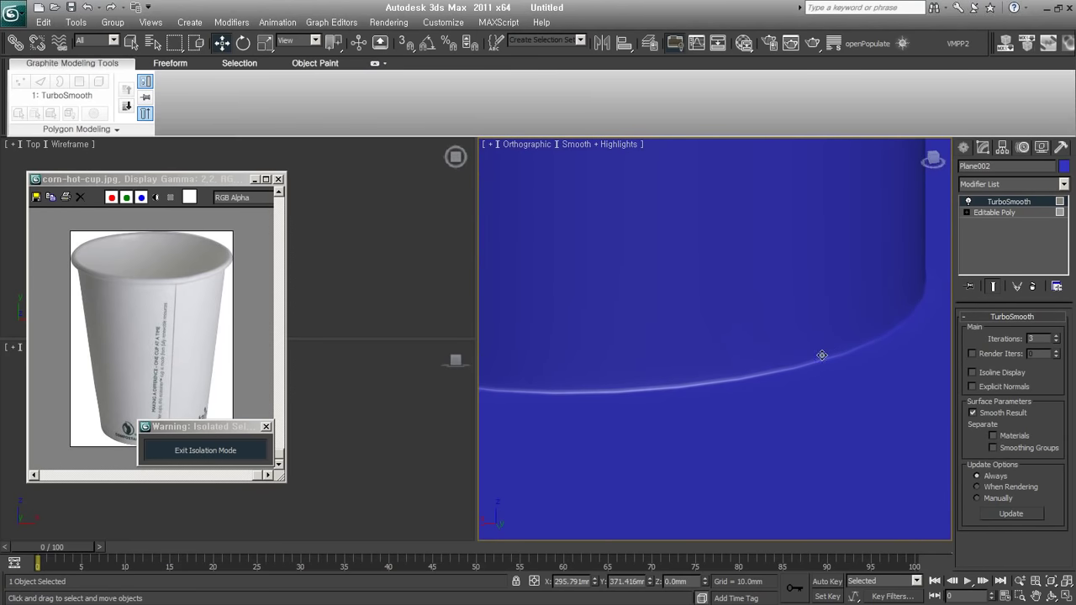
scroll(822, 355, "down", 3)
scroll(822, 356, "down", 3)
mouse_move(822, 356)
middle_mouse_down("alt")
mouse_move(695, 375)
mouse_move(744, 376)
middle_mouse_up("alt")
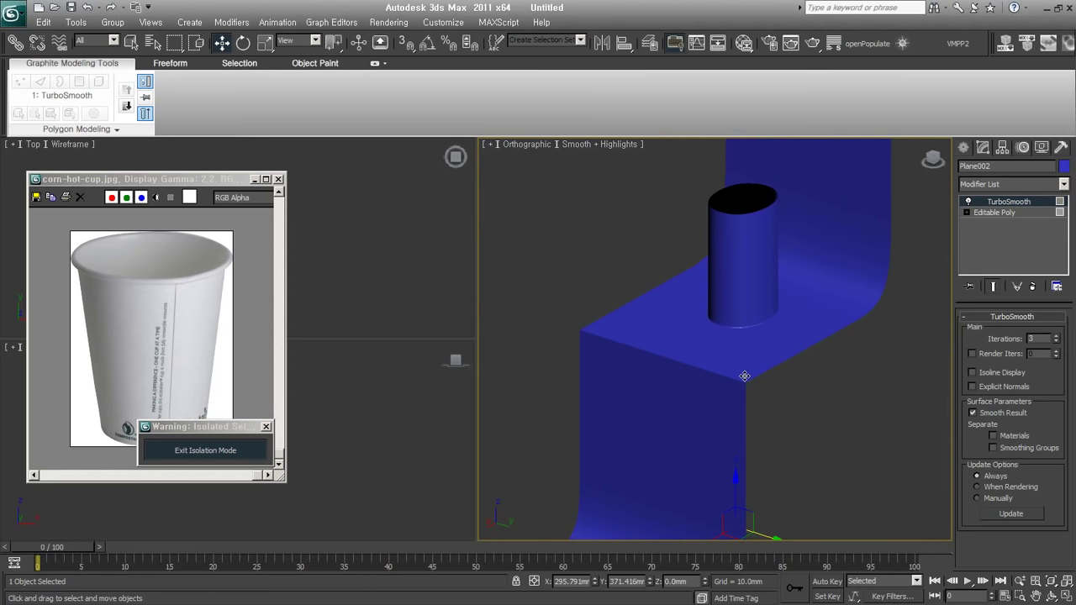
middle_click_drag(742, 378, 810, 325, "alt")
left_click(1025, 213)
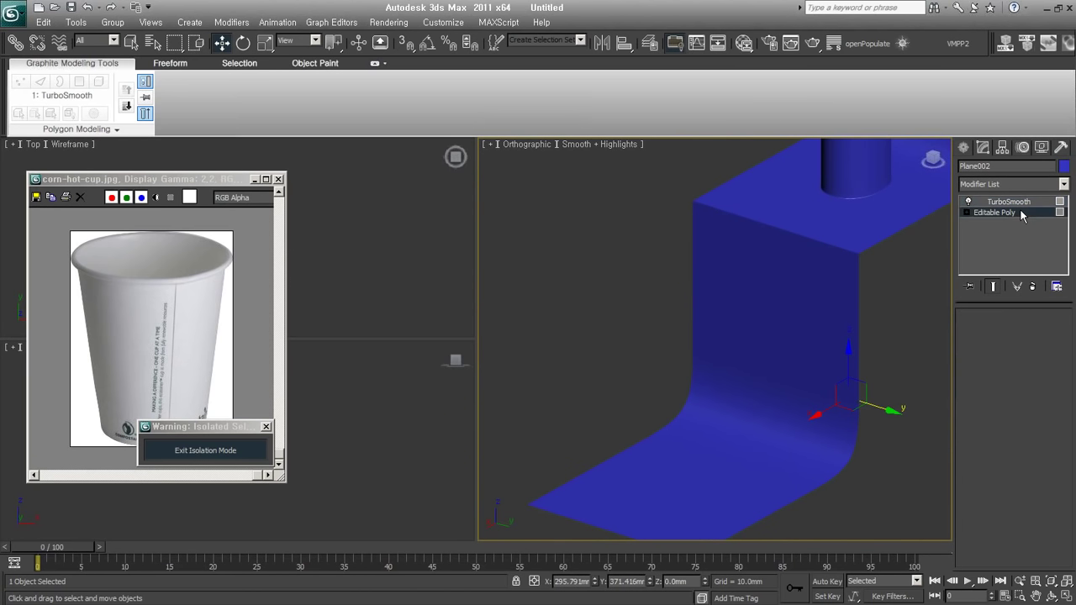
- Extrude a wall face outward into a tube and delete its end face to open it
key("4")
left_click(771, 328)
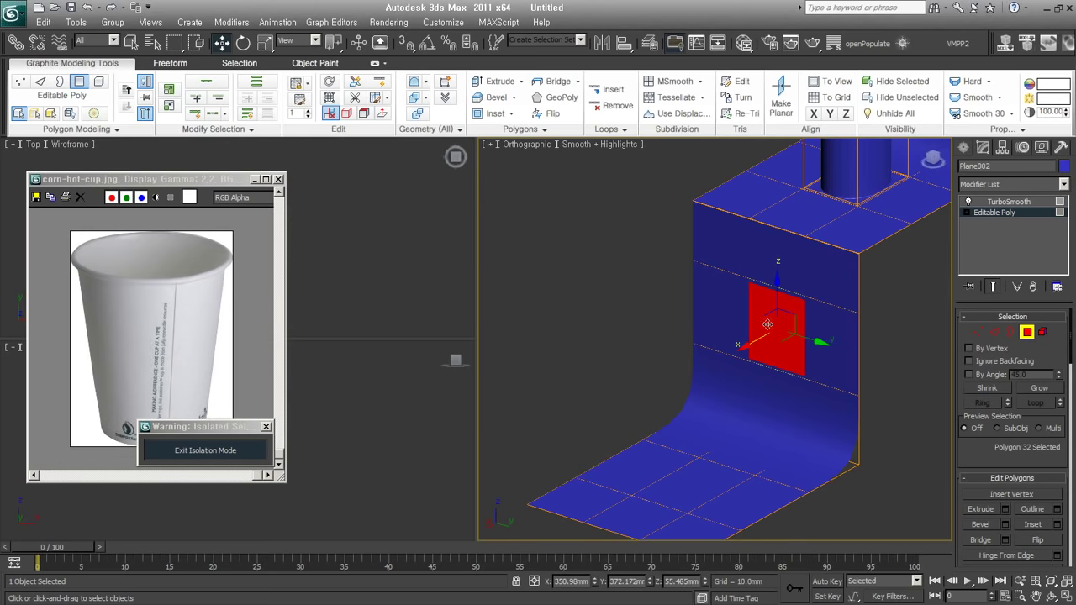
scroll(761, 350, "up", 4)
right_click(755, 345)
left_click(739, 380)
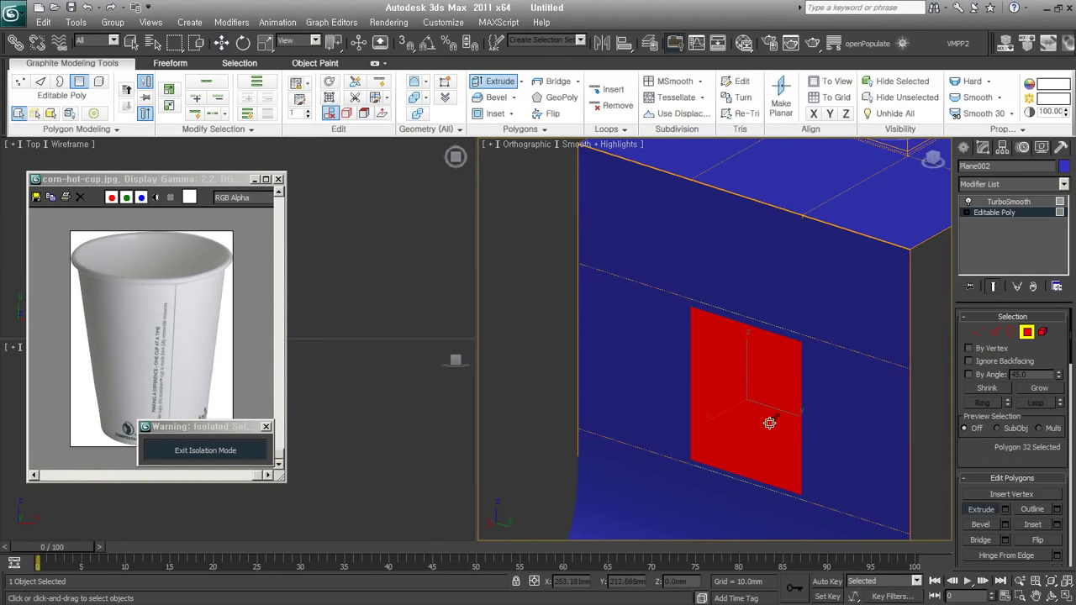
middle_click_drag(769, 421, 747, 401, "alt")
left_click_drag(747, 401, 812, 293)
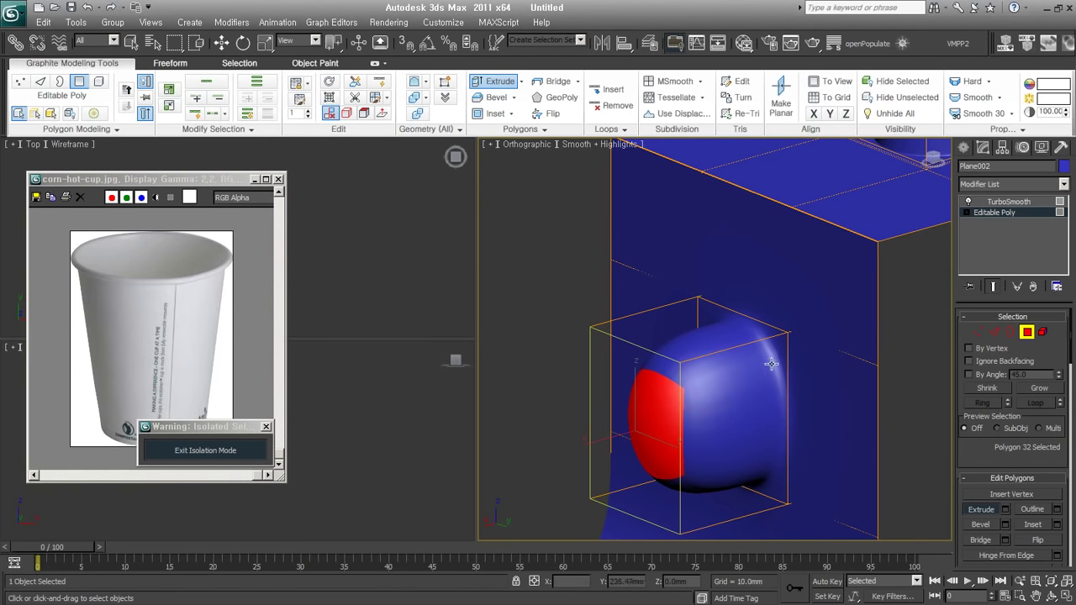
scroll(767, 364, "down", 2)
scroll(748, 378, "down", 3)
middle_click_drag(745, 381, 779, 373, "alt")
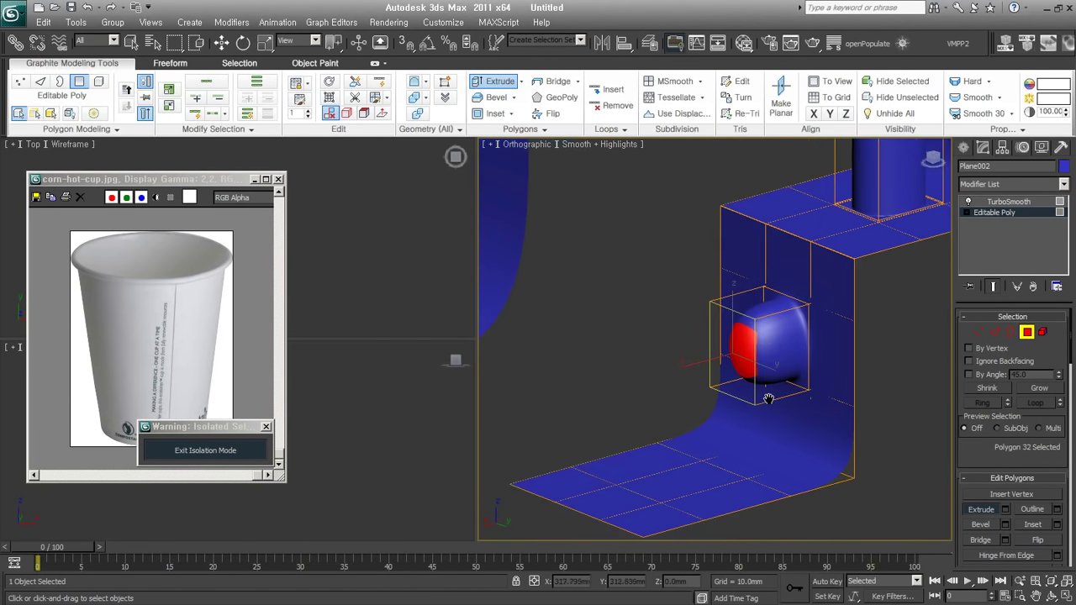
key("ctrl+d")
- Inset a floor face into a smaller rounded ring
middle_click_drag(697, 441, 690, 428)
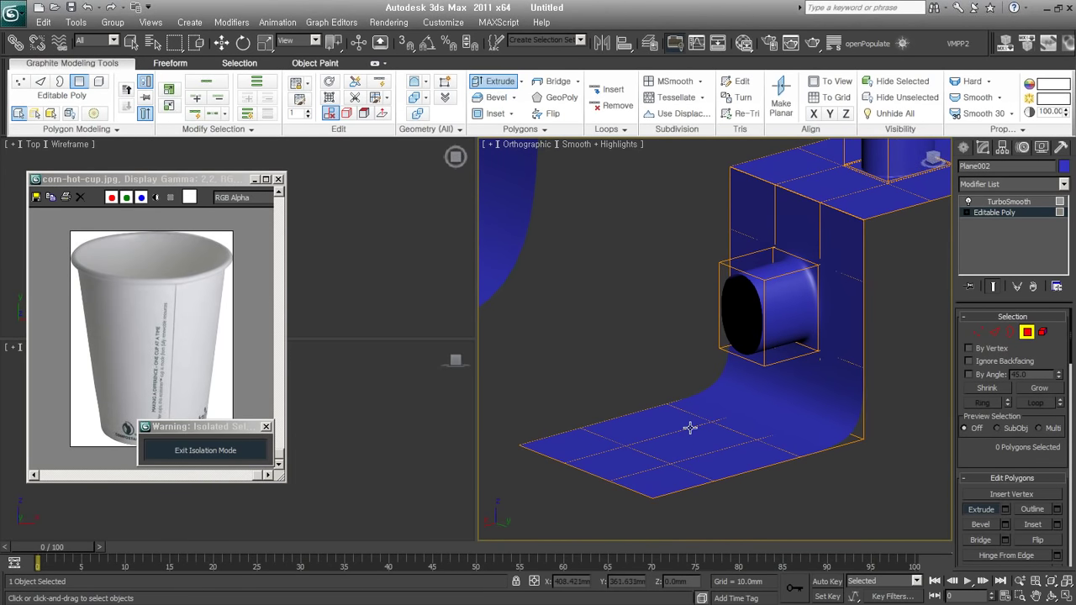
scroll(706, 437, "up", 3)
left_click(690, 462)
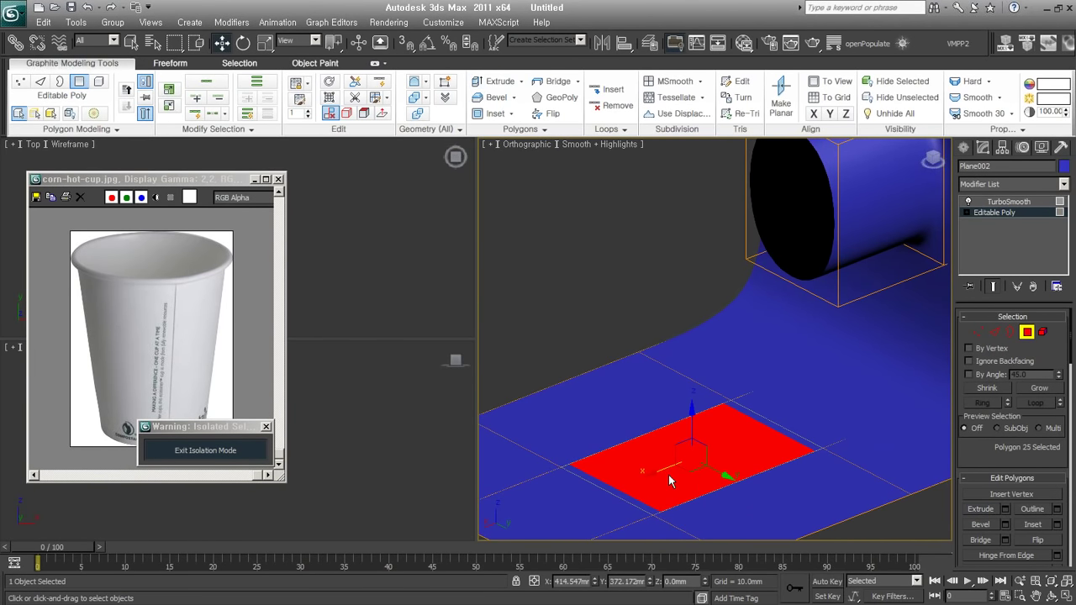
right_click(672, 479)
left_click(683, 485)
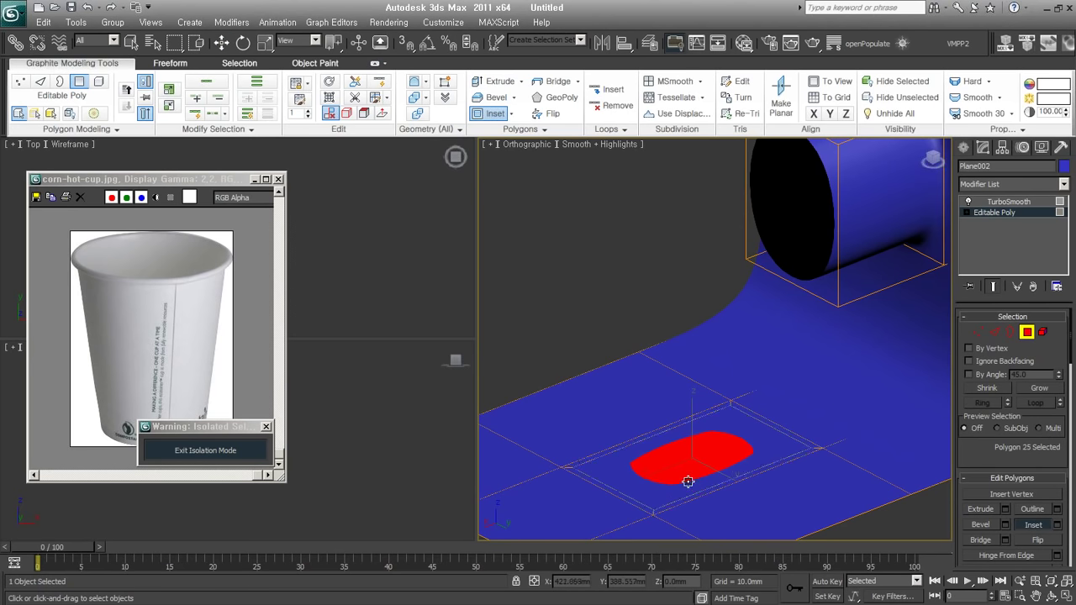
left_click_drag(683, 486, 689, 447)
right_click(691, 437)
- Extrude the inset floor face upward into a column and view the whole plane
right_click(702, 343)
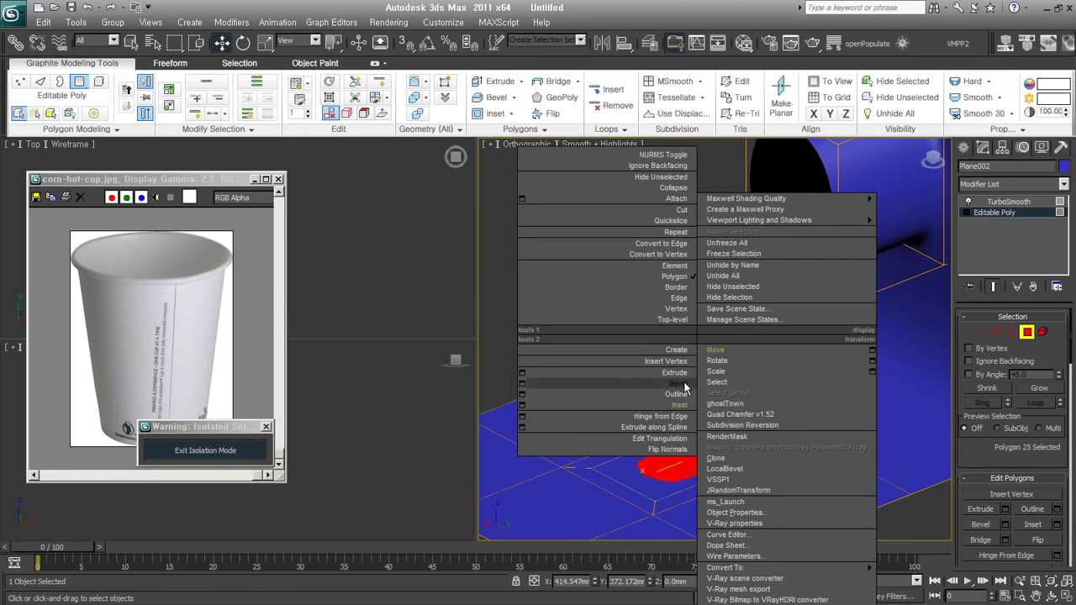
left_click(665, 380)
left_click_drag(707, 463, 722, 279)
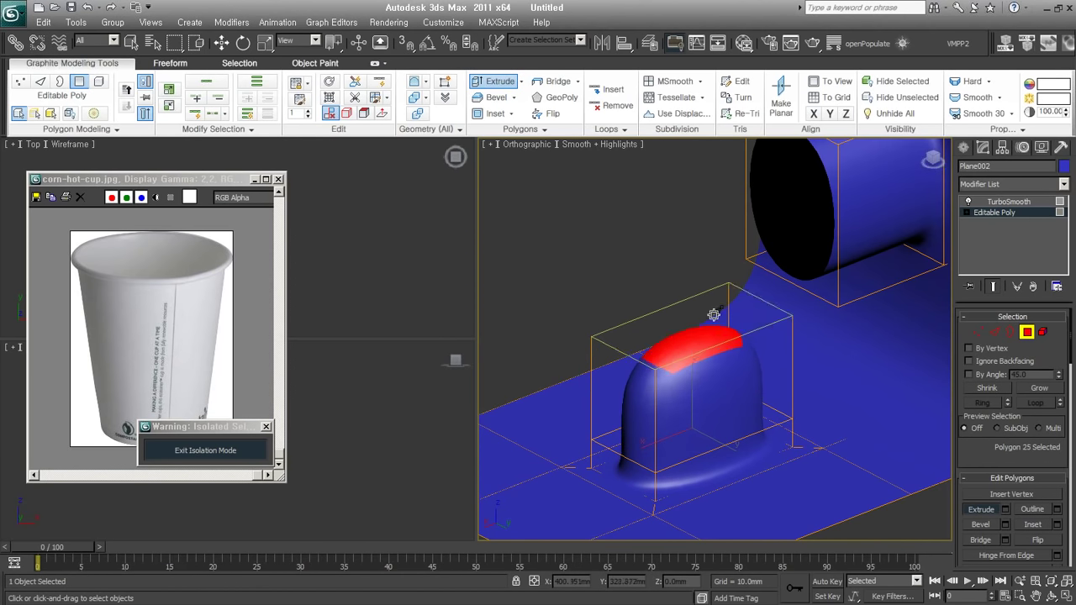
left_click(773, 437)
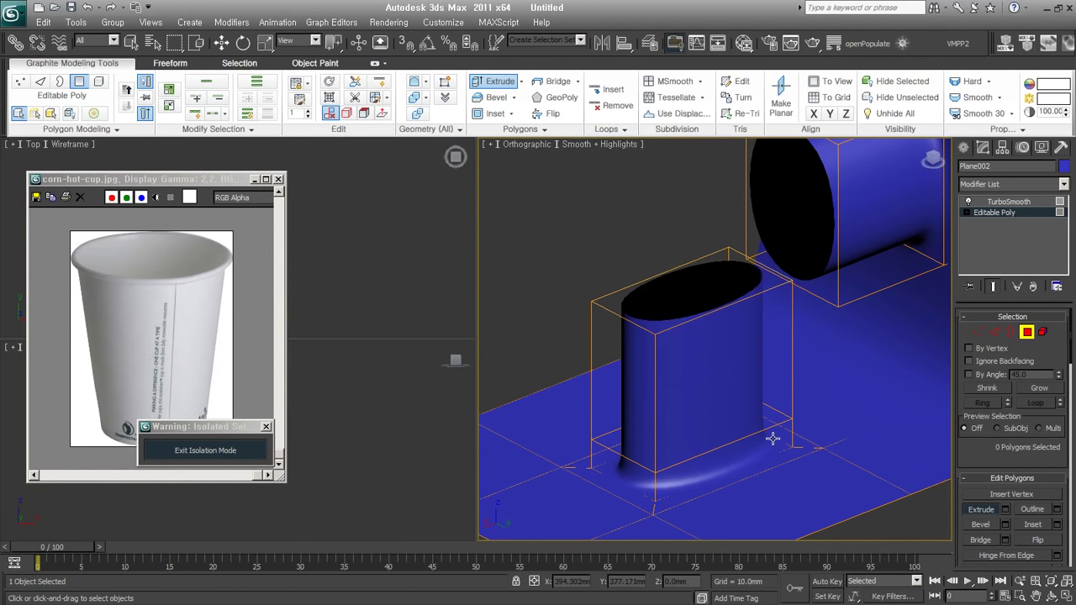
middle_click_drag(768, 438, 749, 435, "alt")
scroll(750, 436, "up", 1)
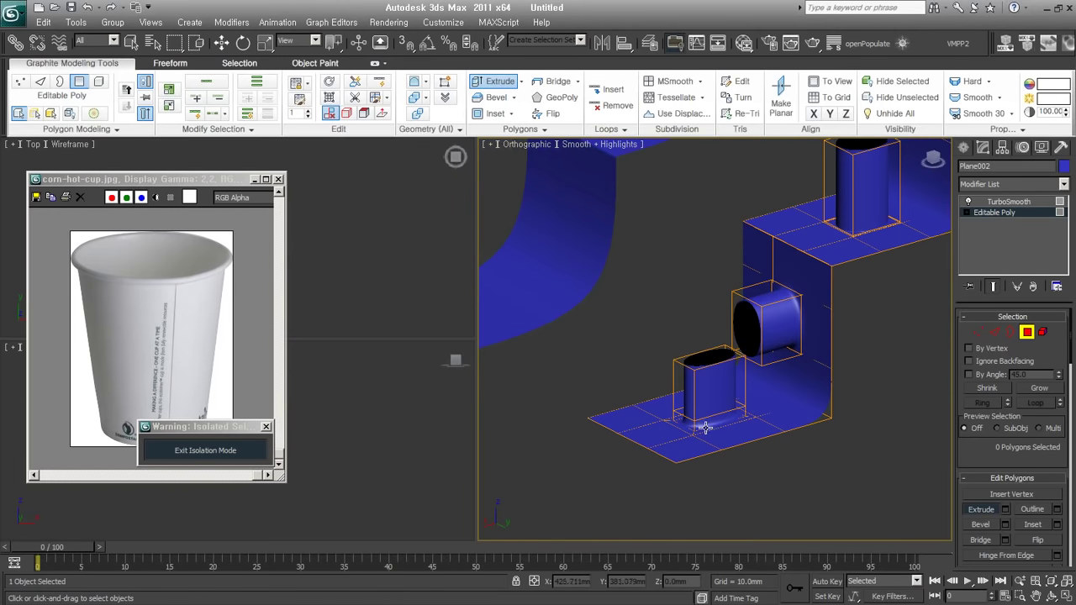
scroll(732, 433, "up", 1)
scroll(745, 432, "up", 1)
scroll(673, 437, "up", 1)
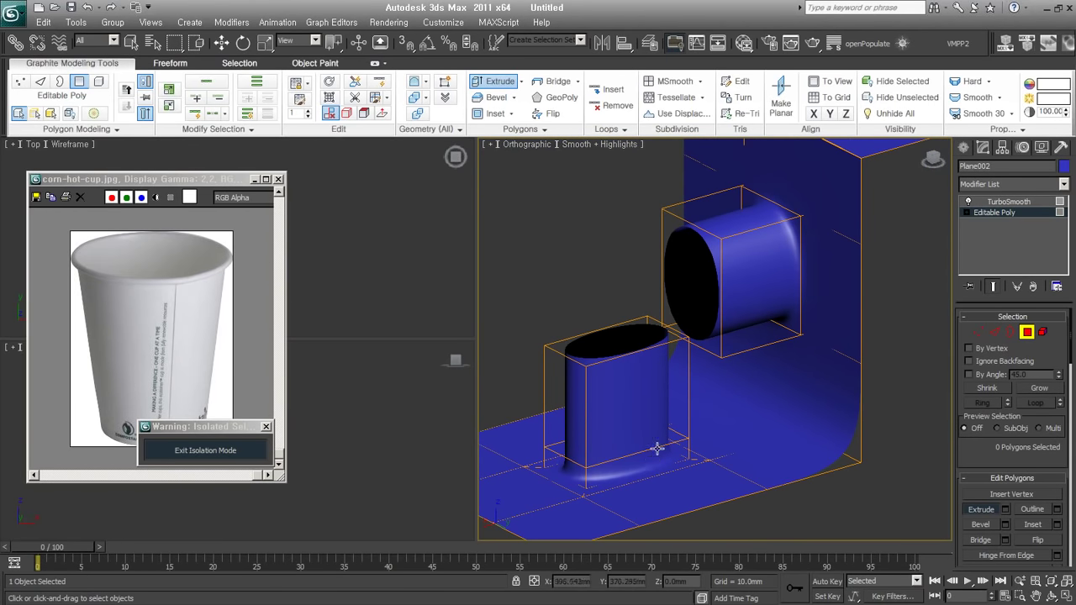
mouse_move(740, 423)
middle_mouse_down()
mouse_move(851, 280)
mouse_move(692, 403)
middle_mouse_up()
scroll(692, 403, "up", 1)
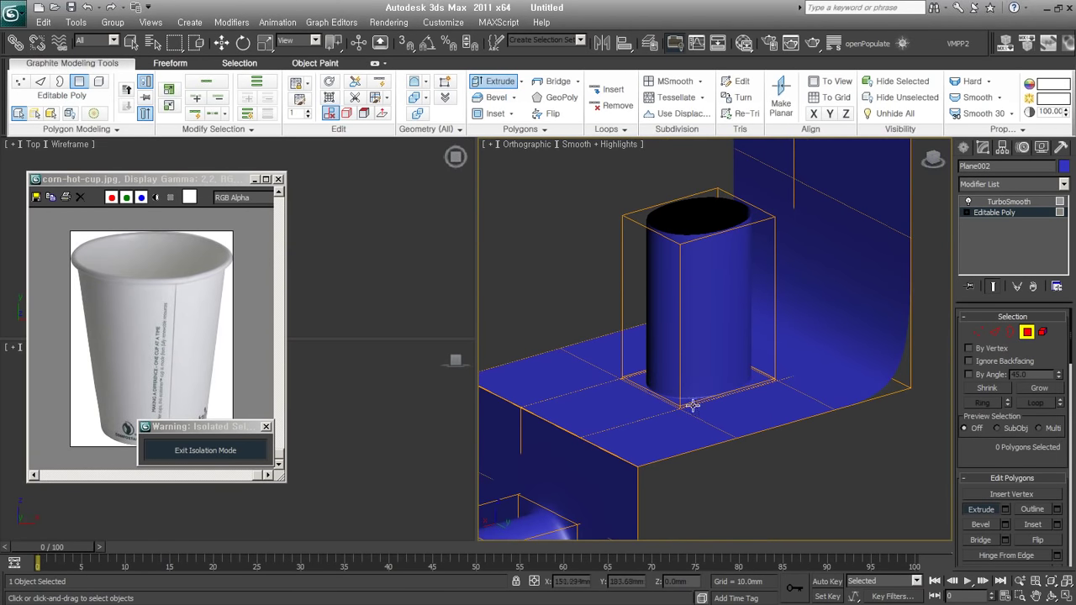
scroll(668, 392, "up", 1)
scroll(618, 471, "down", 1)
mouse_move(618, 471)
middle_mouse_down()
mouse_move(716, 511)
mouse_move(786, 260)
middle_mouse_up()
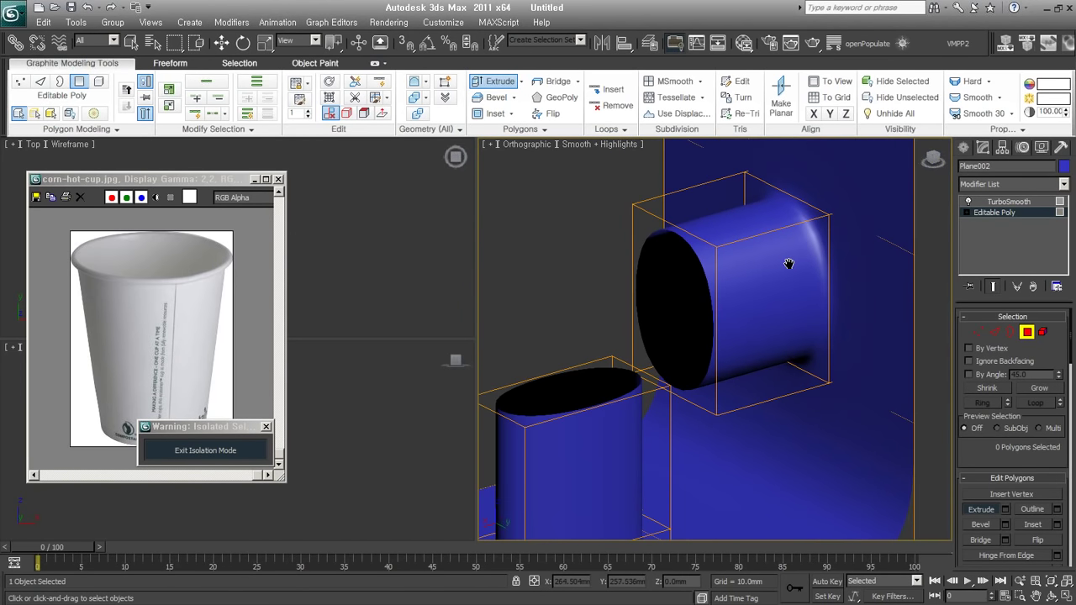
scroll(707, 411, "down", 2)
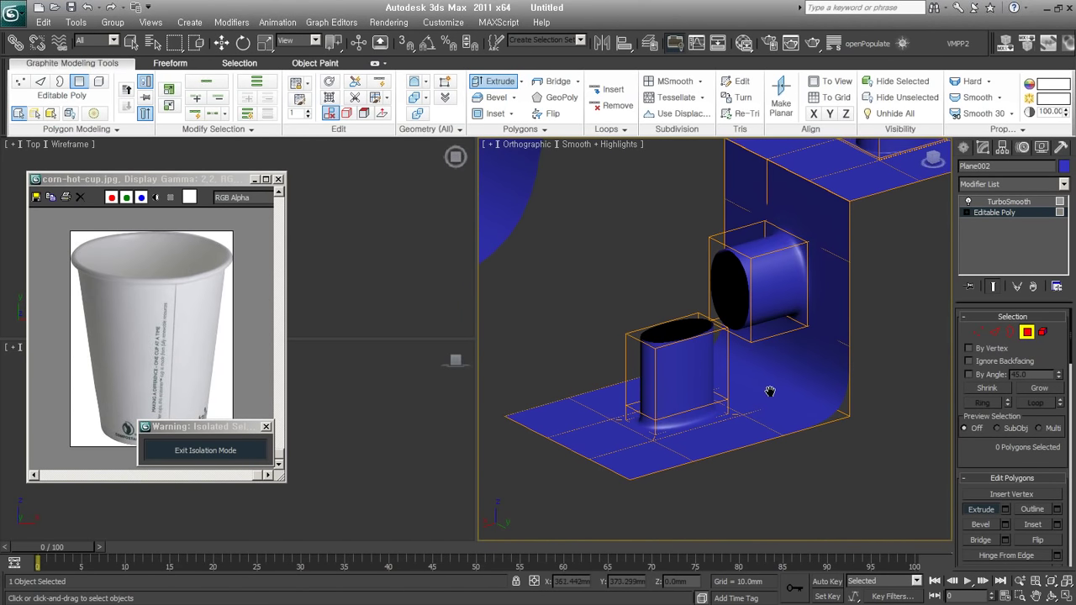
- Leave Polygon mode and exit isolation to reveal the paper cup model again
mouse_move(768, 389)
middle_mouse_down()
mouse_move(697, 493)
mouse_move(757, 469)
middle_mouse_up()
scroll(701, 492, "down", 2)
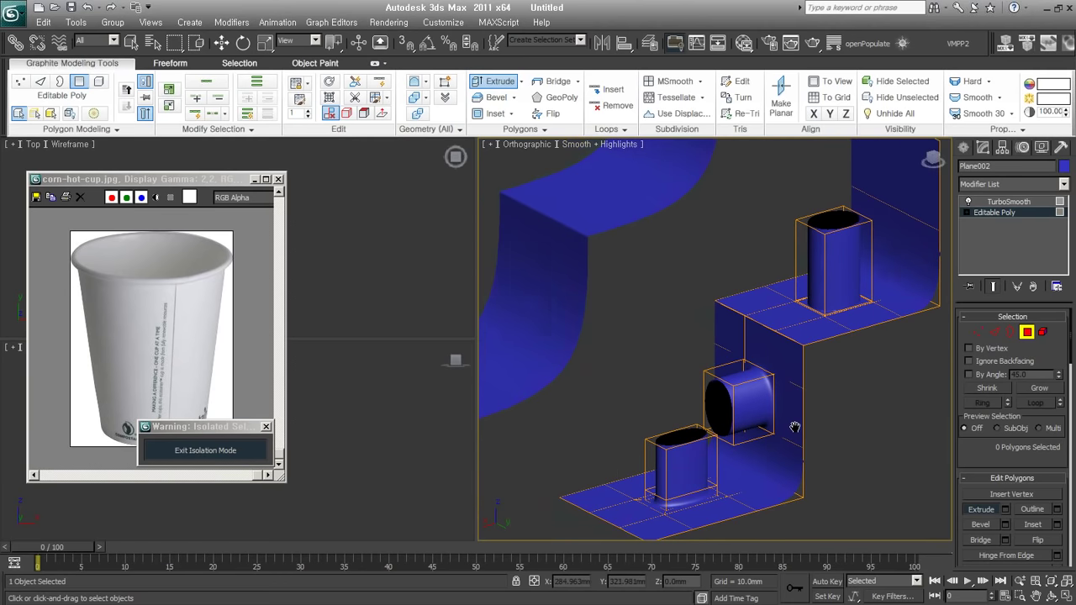
left_click(1028, 333)
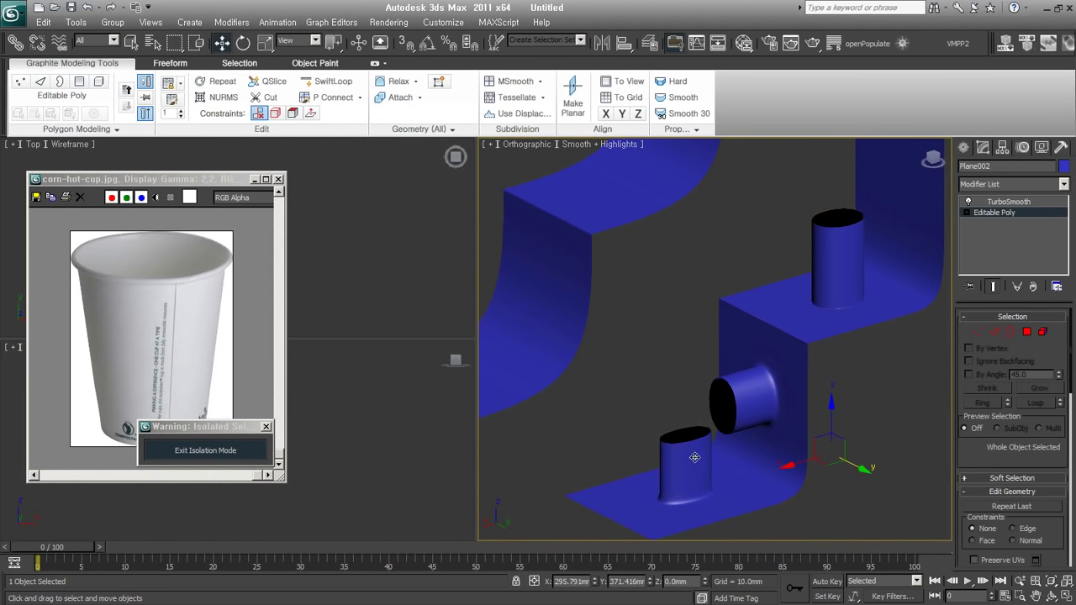
scroll(714, 336, "down", 3)
middle_click_drag(638, 324, 661, 335)
left_click(661, 334, "ctrl")
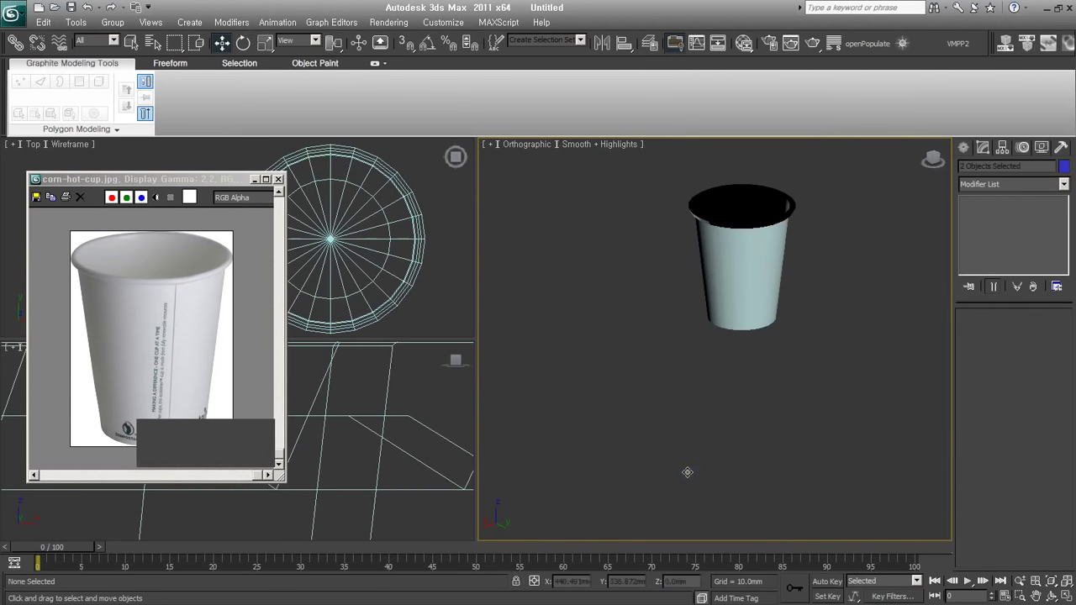
- Turn on the cup's TurboSmooth with Separate by Smoothing Groups checked
left_click(753, 343)
scroll(751, 341, "up", 2)
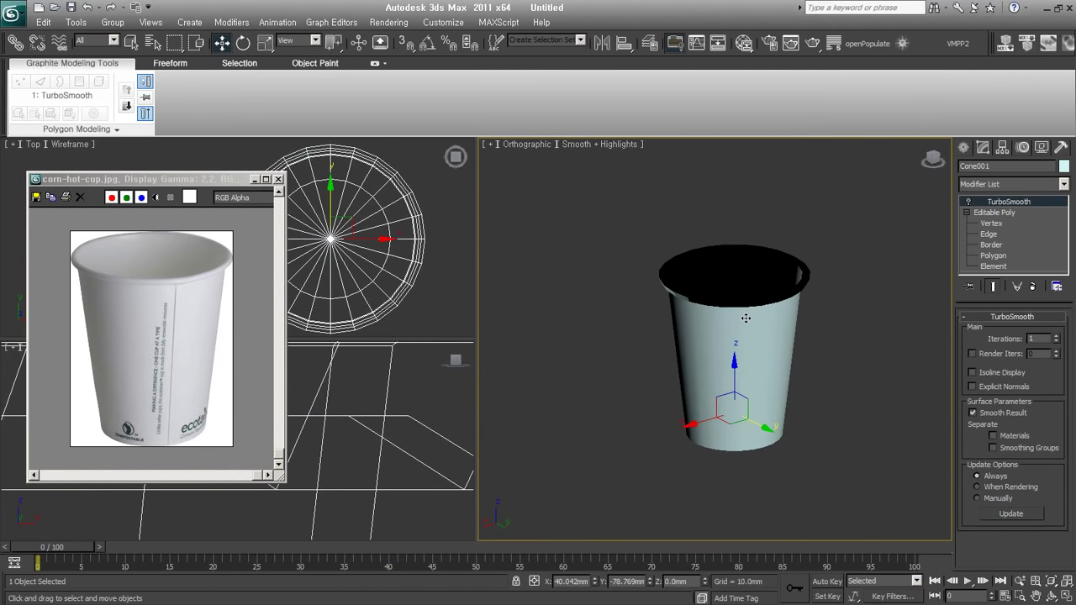
scroll(740, 333, "up", 3)
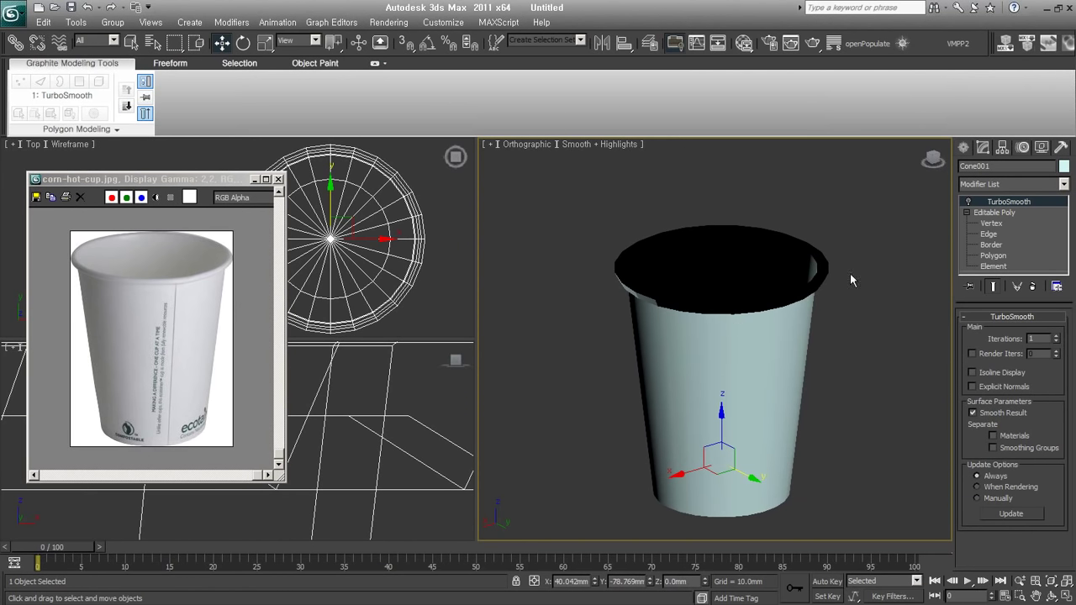
mouse_move(850, 280)
middle_mouse_down()
mouse_move(815, 298)
mouse_move(837, 309)
middle_mouse_up()
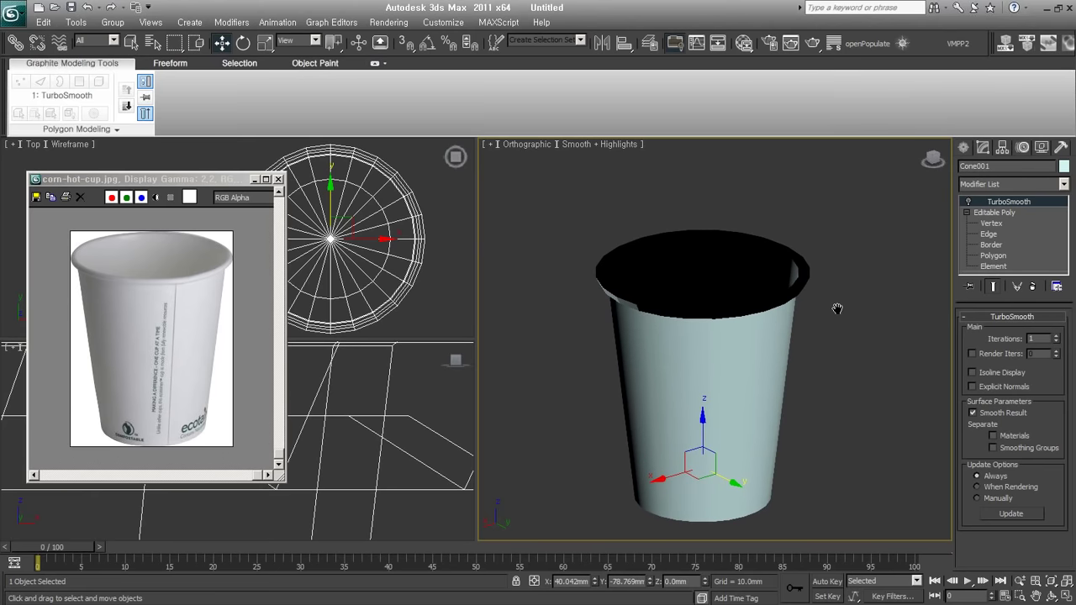
left_click(969, 203)
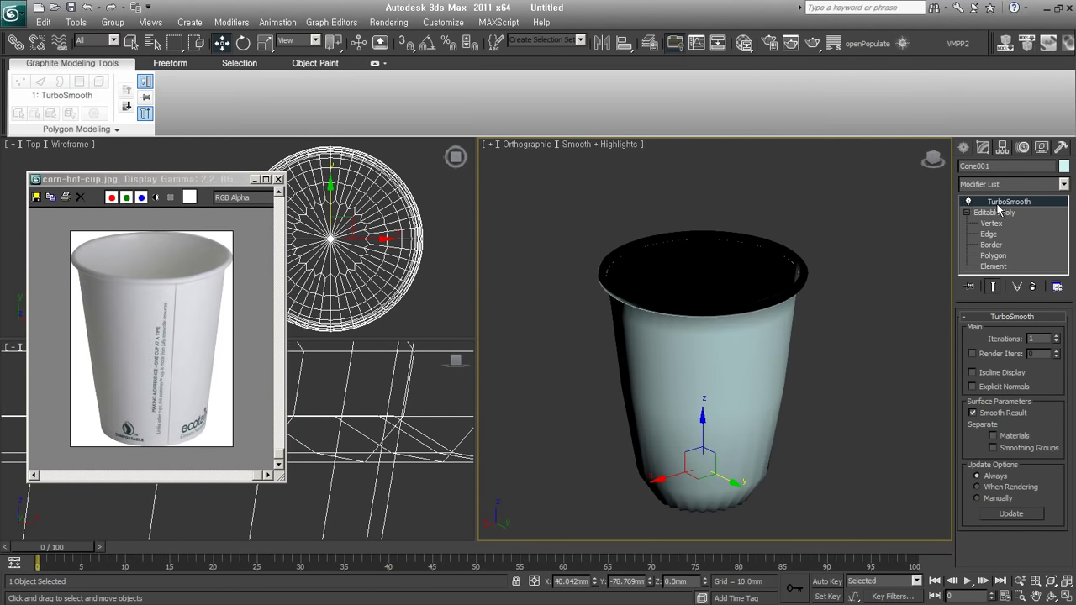
left_click(1008, 450)
- Add a Shell modifier with 0.22mm Inner Amount, then delete the cup
mouse_move(762, 469)
middle_mouse_down("alt")
mouse_move(746, 431)
mouse_move(758, 405)
middle_mouse_up("alt")
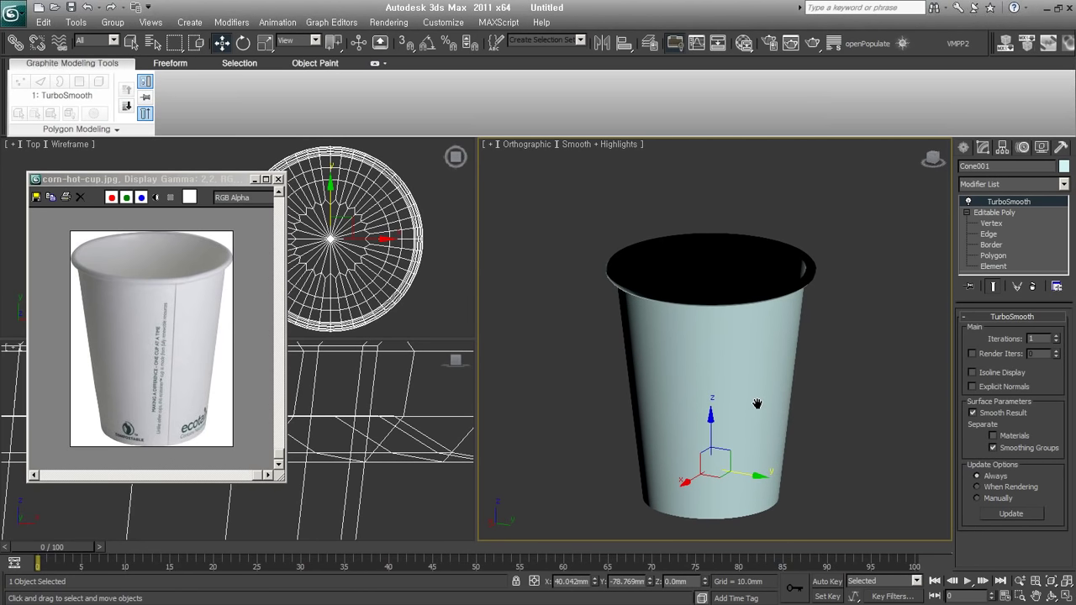
key("shift+s")
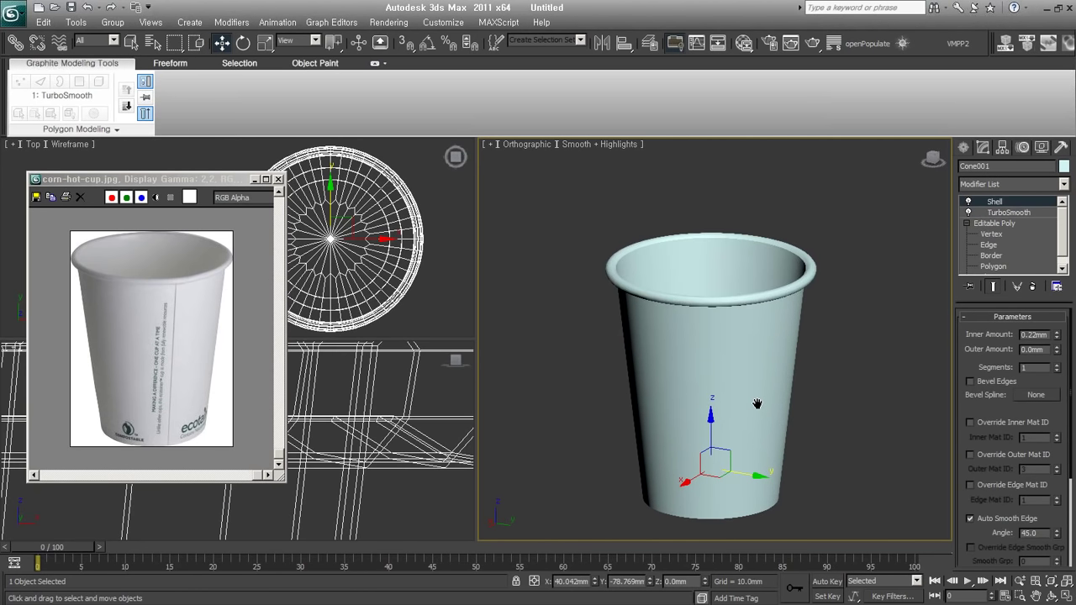
mouse_move(786, 350)
middle_mouse_down("alt")
mouse_move(886, 285)
mouse_move(858, 180)
mouse_move(830, 247)
mouse_move(803, 269)
mouse_move(788, 350)
mouse_move(788, 341)
middle_mouse_up("alt")
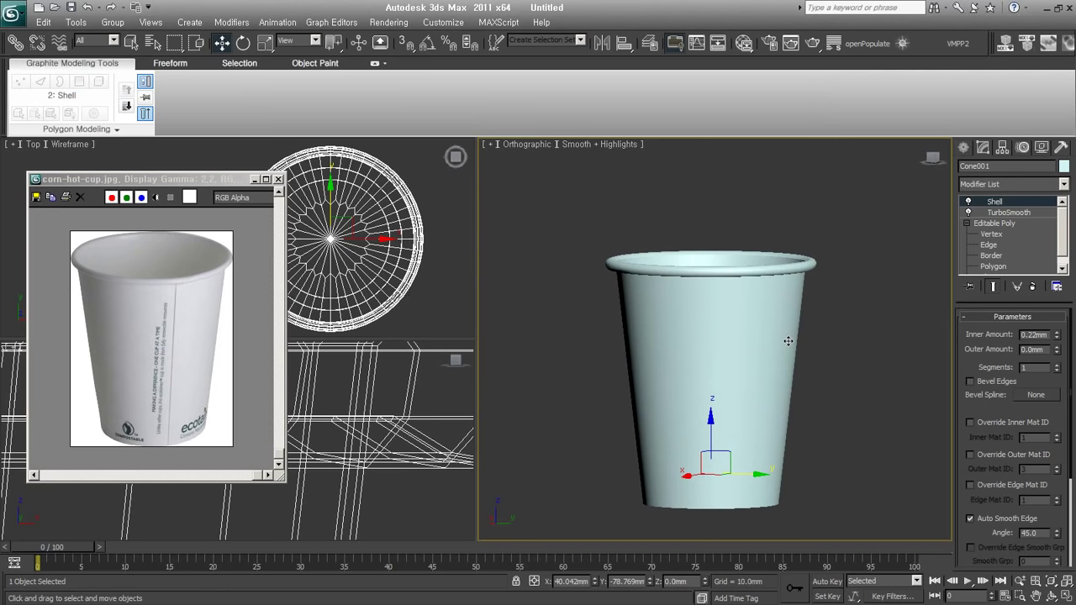
key("Delete")
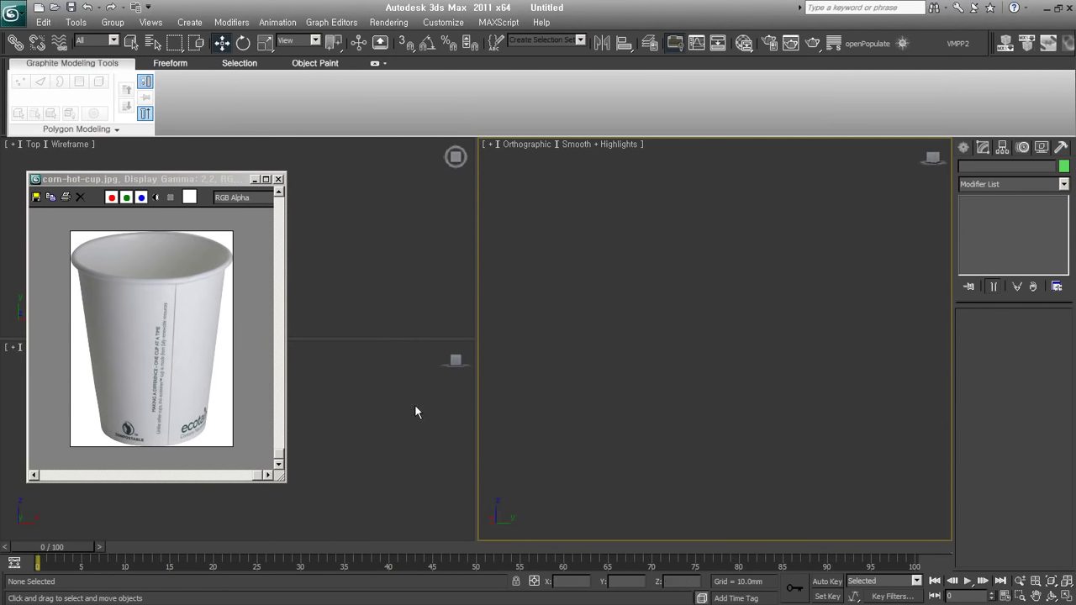
- Close the paper cup image and open the ink bottle photo as reference
right_click(591, 337)
left_click(368, 296)
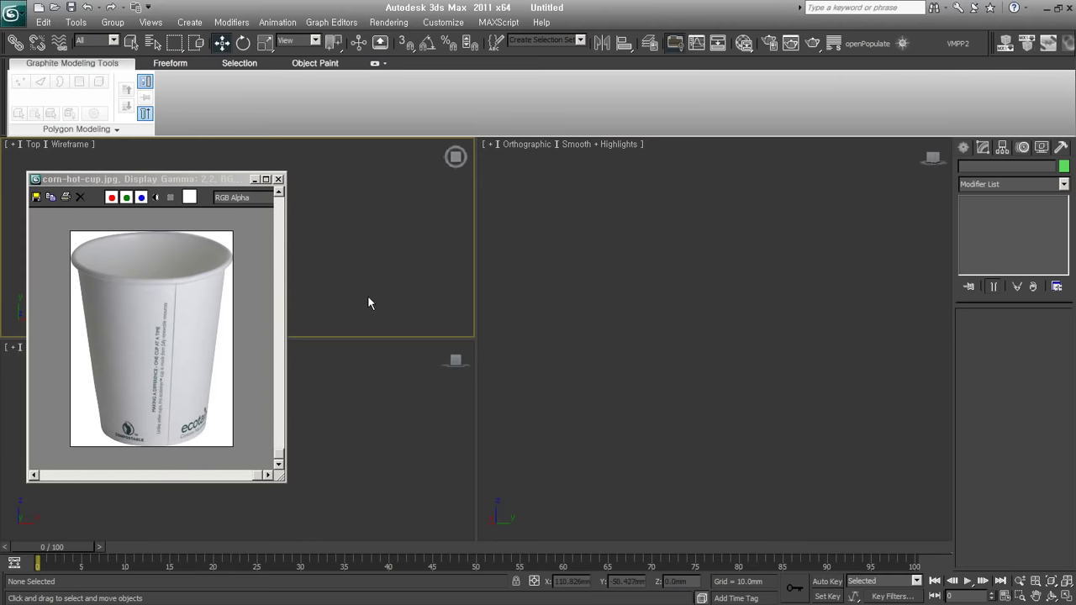
left_click(279, 180)
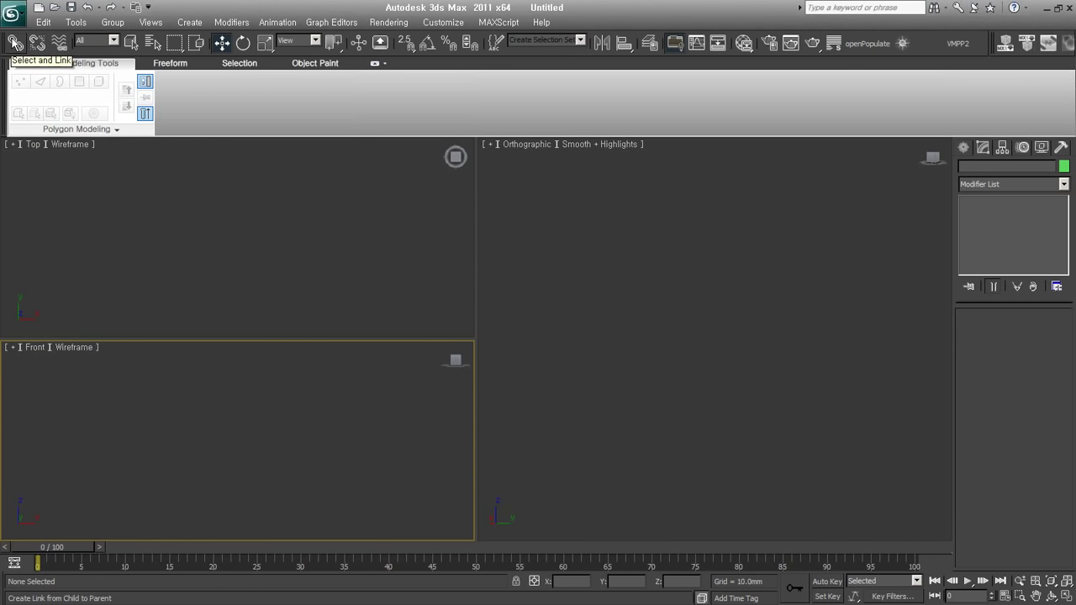
left_click(46, 159)
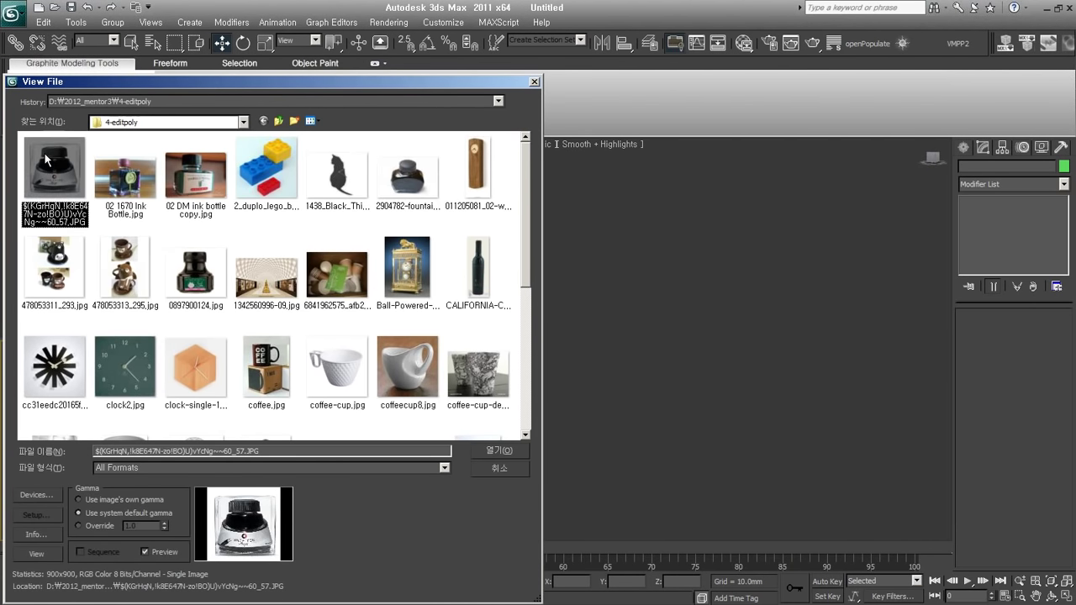
double_click(46, 159)
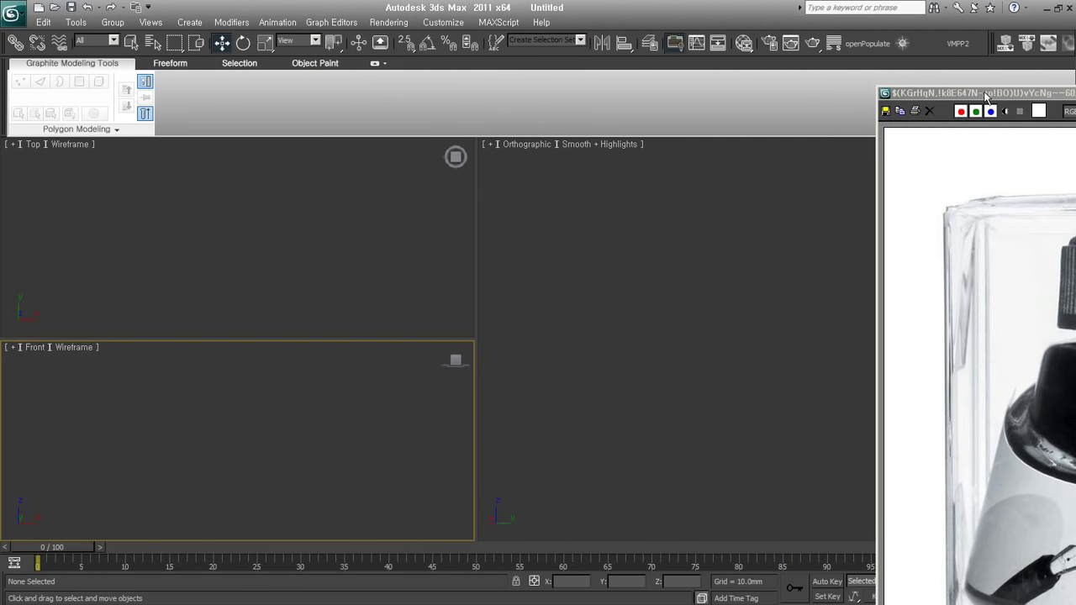
- Shrink the ink bottle photo window and place it on the left
left_click_drag(986, 94, 66, 44)
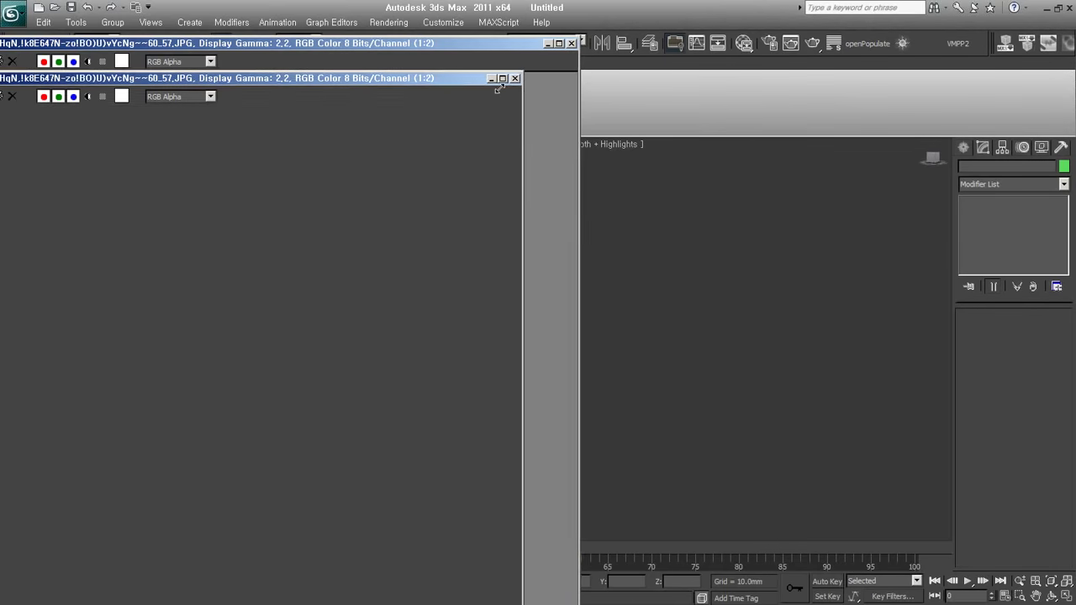
left_click_drag(577, 37, 357, 226)
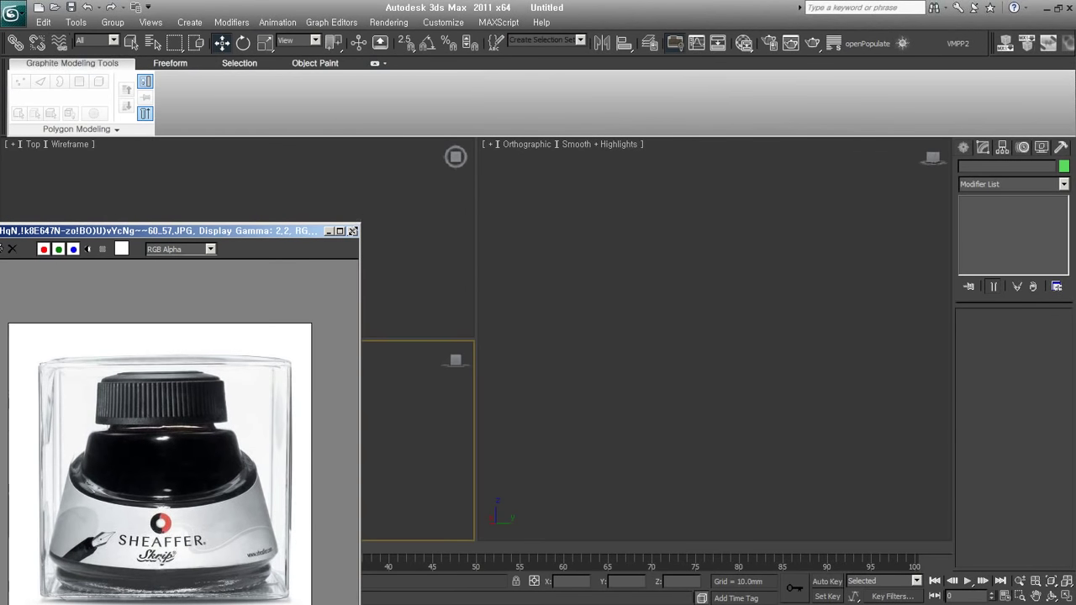
mouse_move(252, 230)
left_mouse_down()
mouse_move(271, 109)
mouse_move(282, 112)
left_mouse_up()
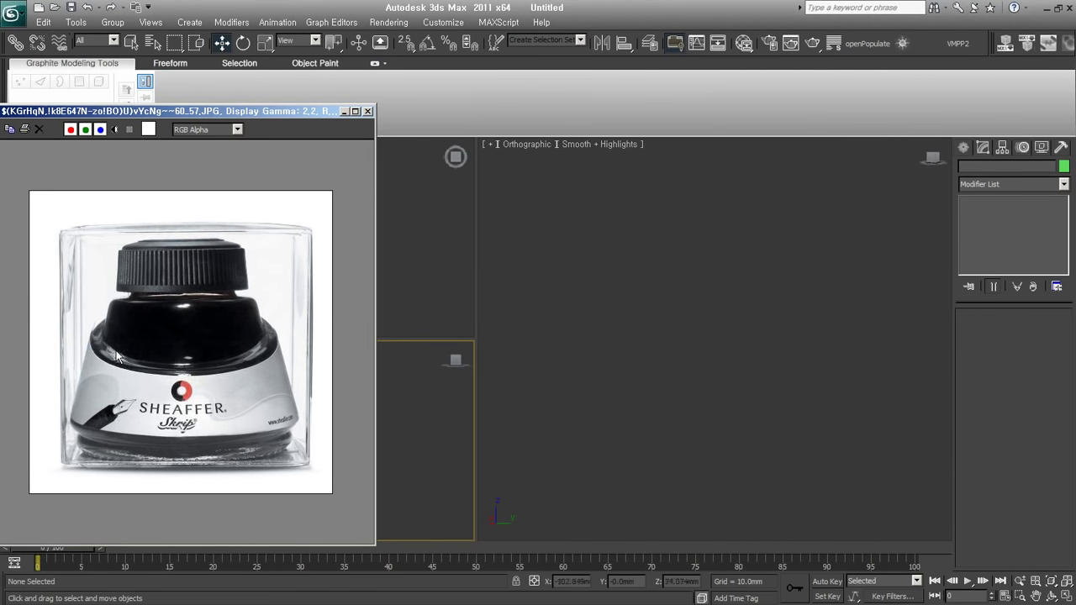
left_click(964, 147)
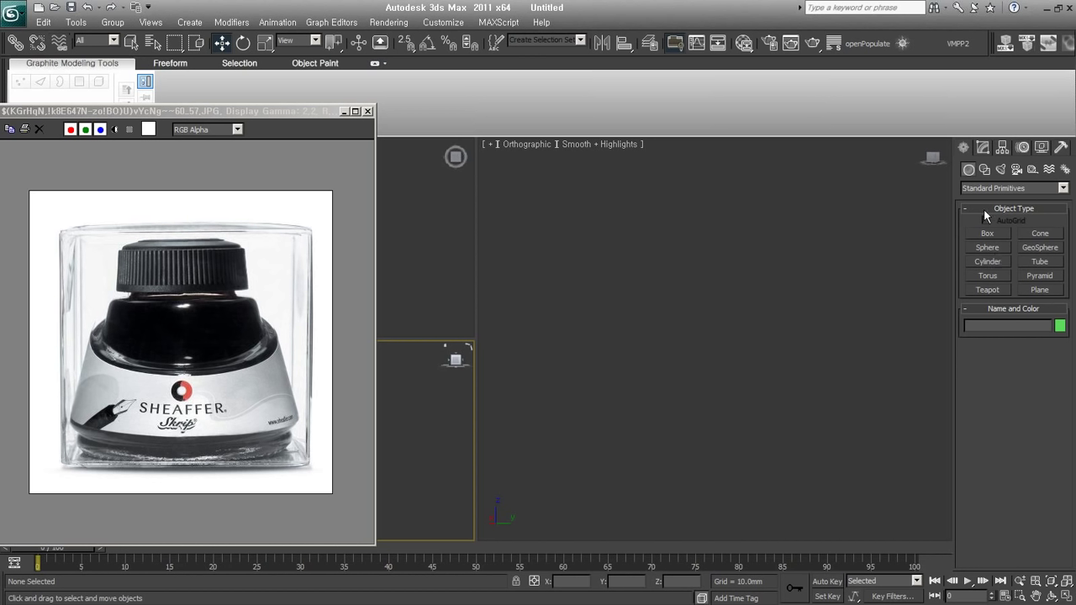
- Draw a tapered cone in Perspective: radii 31.37mm and 20.106mm, height 39.785mm
left_click(1041, 235)
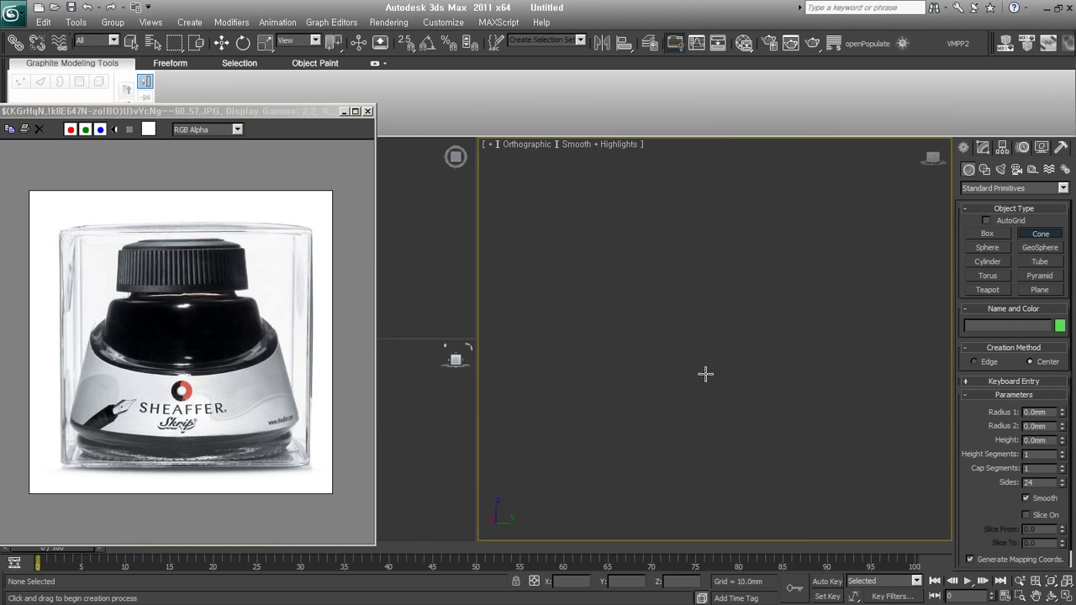
left_click_drag(733, 377, 722, 405)
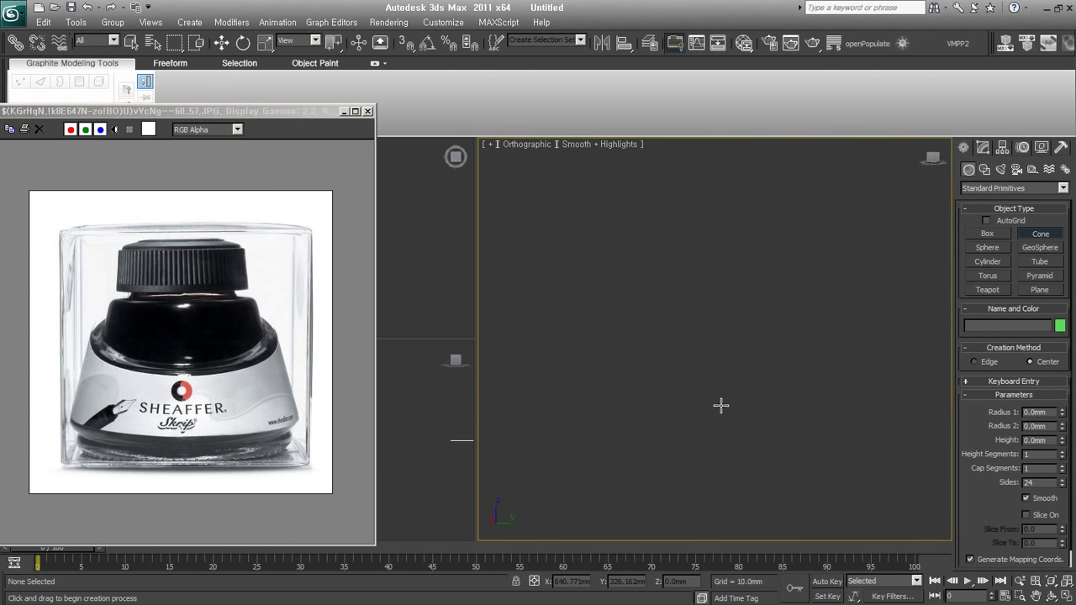
key("p")
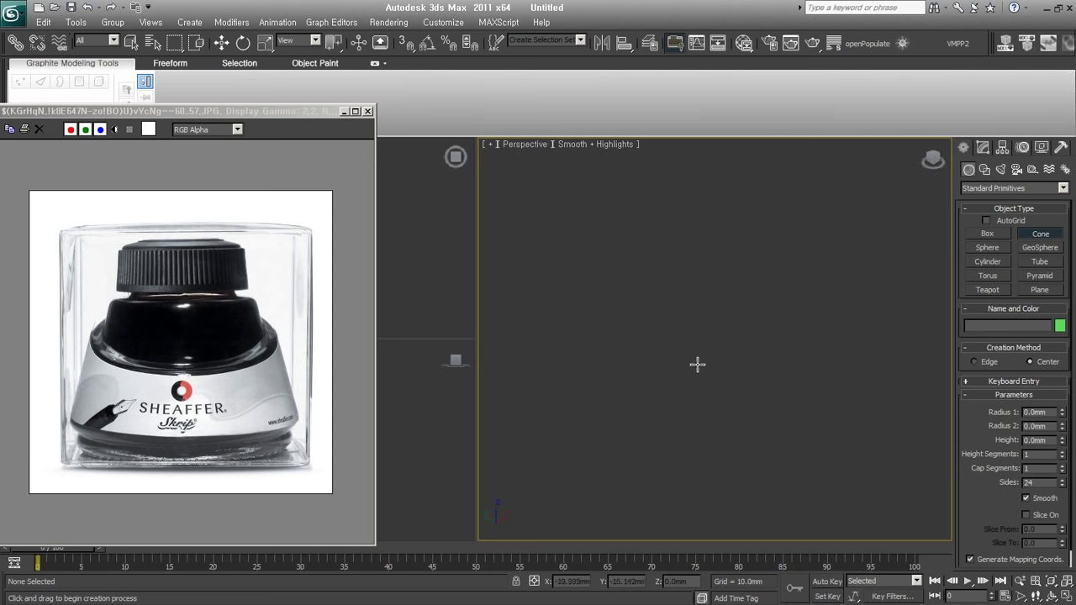
left_click_drag(697, 366, 697, 414)
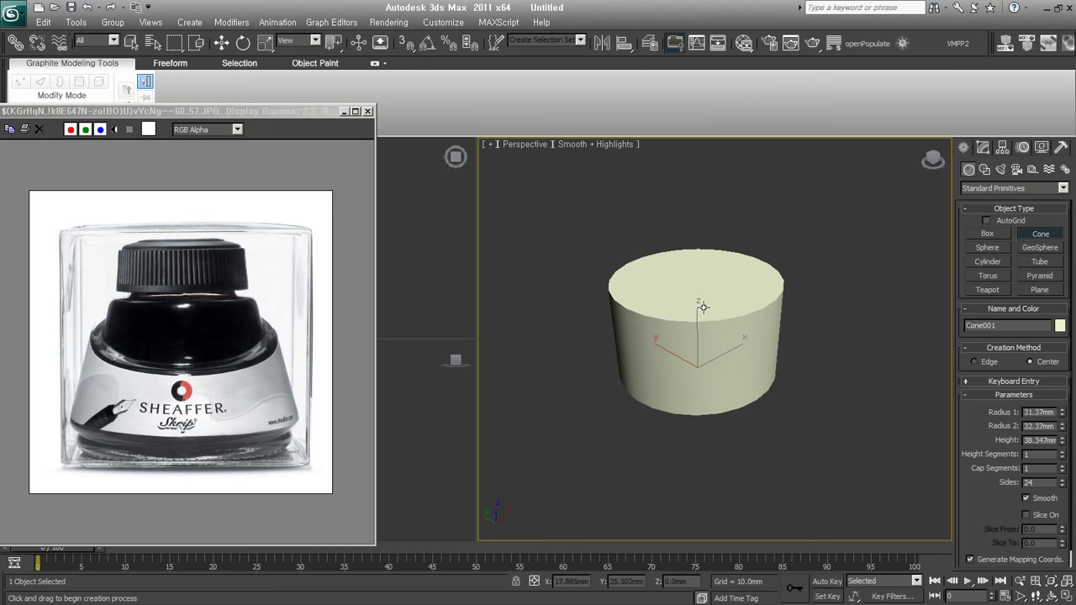
key("F4")
left_click(701, 301)
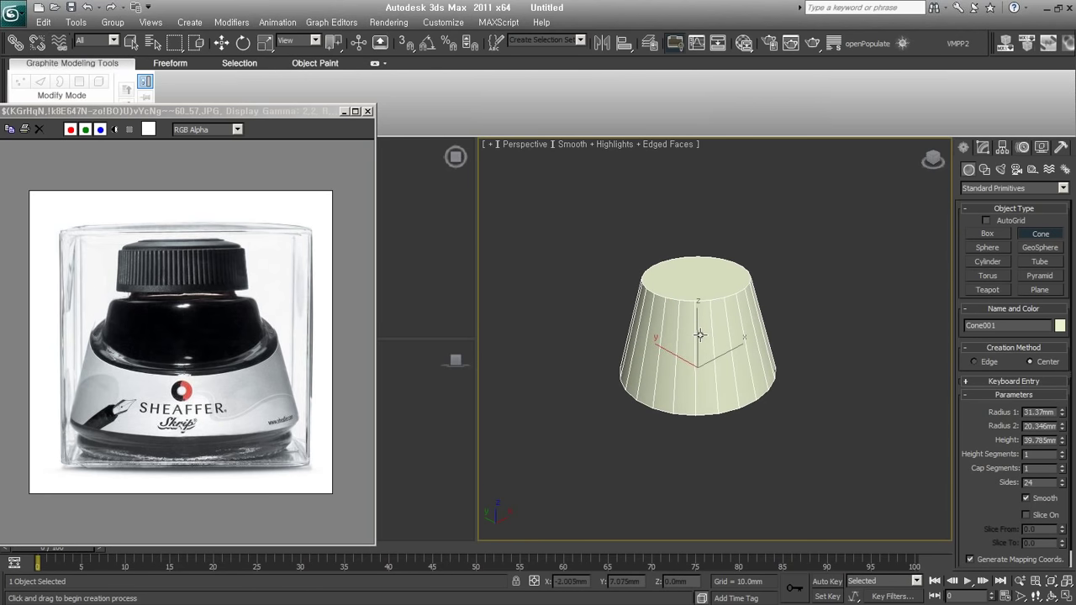
left_click(701, 334)
middle_click_drag(771, 420, 782, 371, "alt")
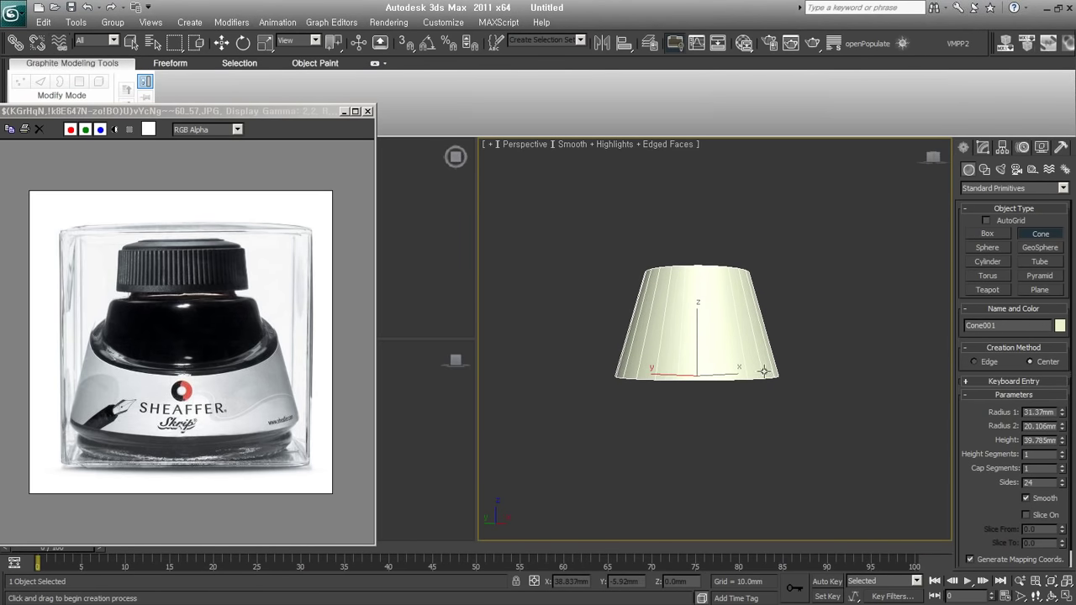
- Set the cone's Sides to 18 and orbit to inspect it
key("f")
key("z")
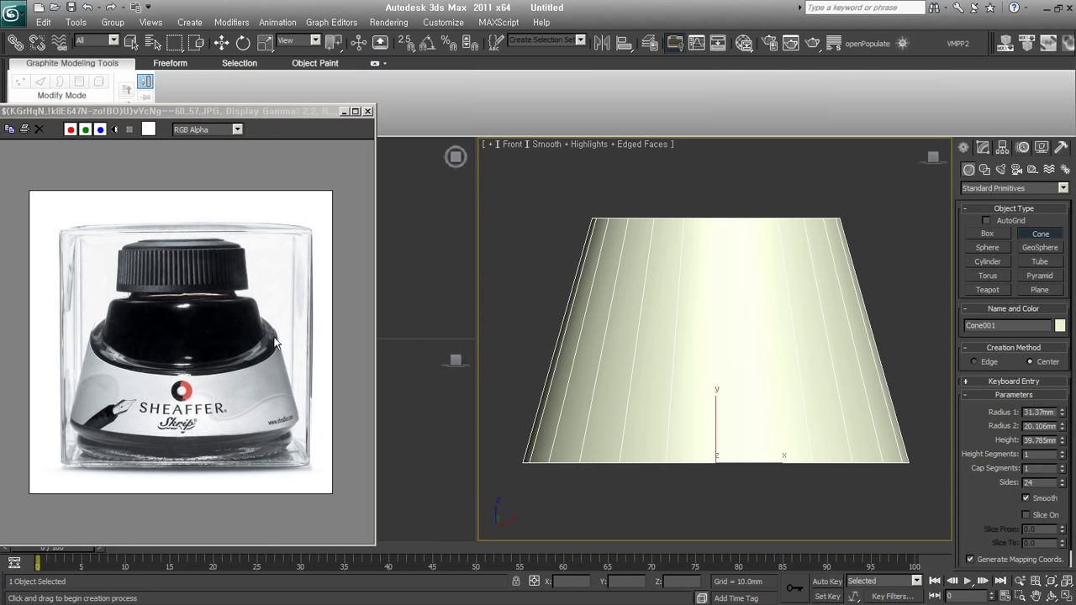
middle_click_drag(725, 337, 811, 410, "alt")
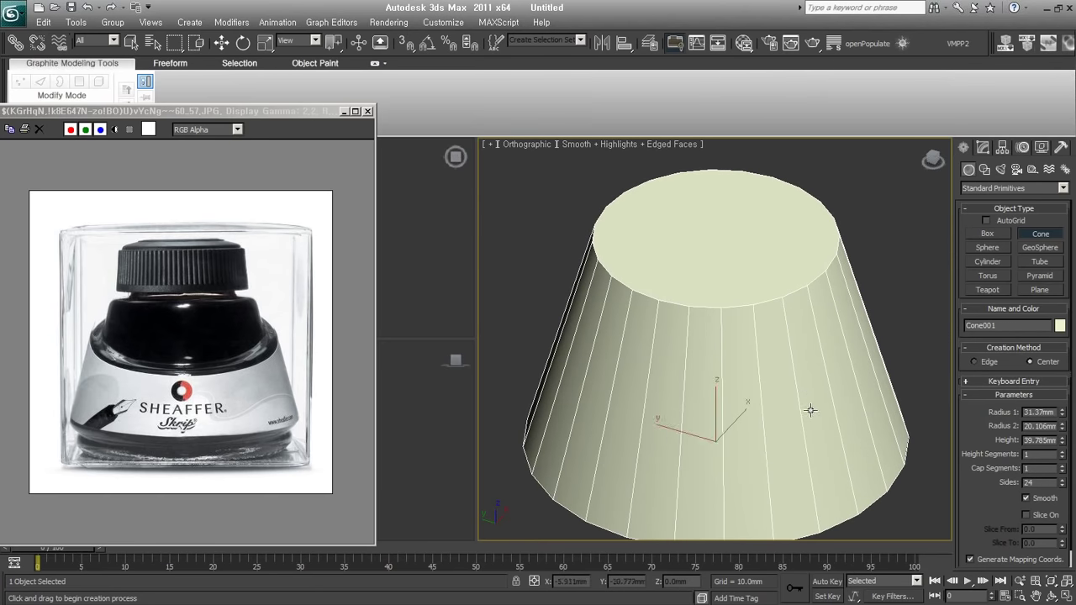
scroll(783, 367, "down", 1)
scroll(782, 368, "down", 4)
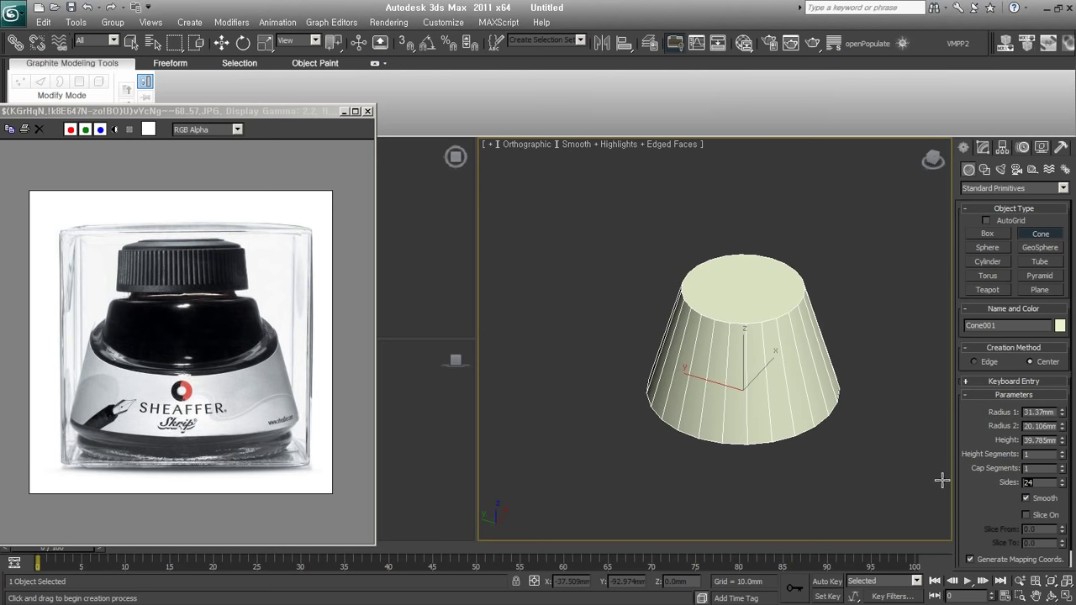
type("18")
key("Return")
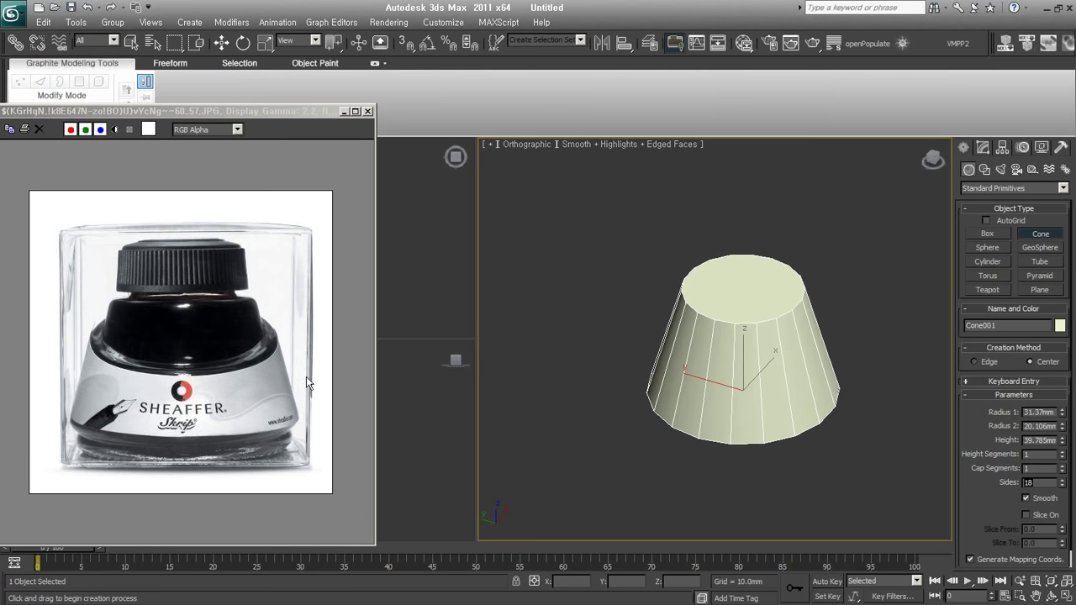
mouse_move(740, 357)
middle_mouse_down("alt")
mouse_move(784, 352)
mouse_move(712, 386)
middle_mouse_up("alt")
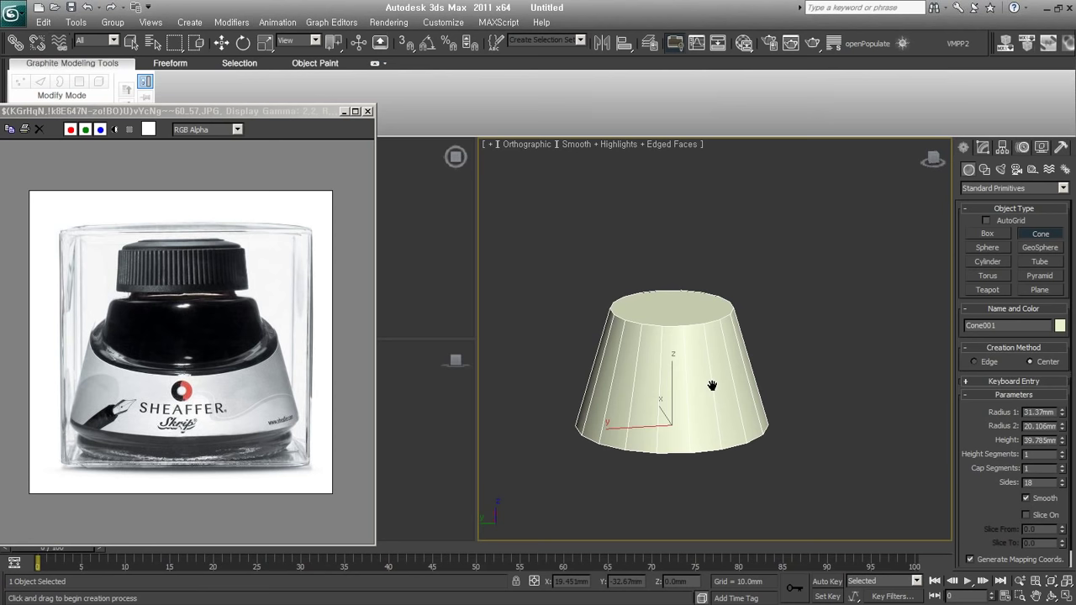
mouse_move(682, 396)
middle_mouse_down("alt")
mouse_move(720, 392)
mouse_move(727, 403)
middle_mouse_up("alt")
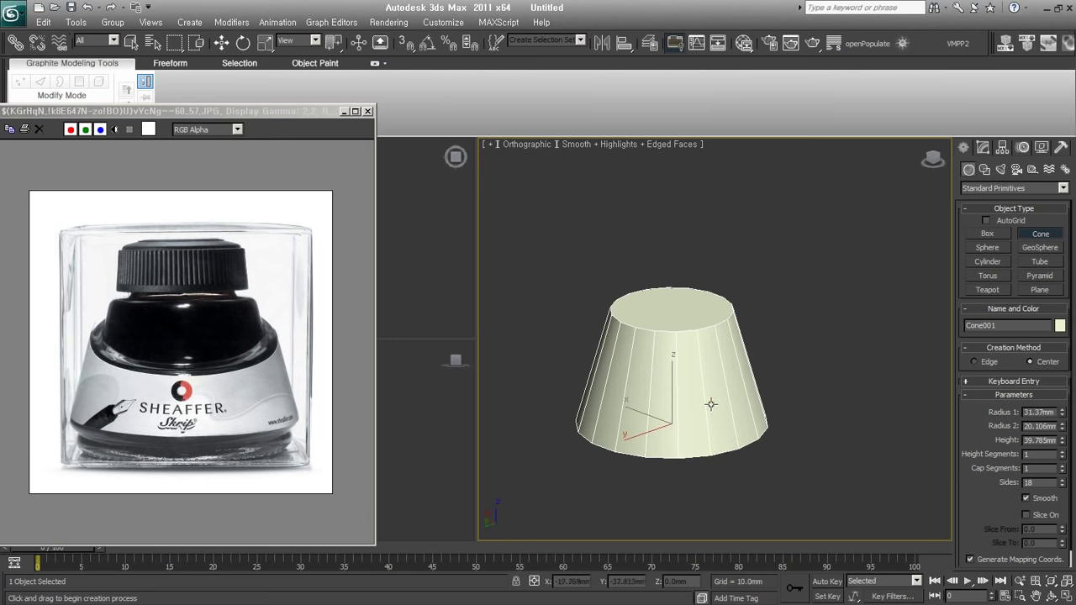
middle_click_drag(661, 413, 689, 409, "alt")
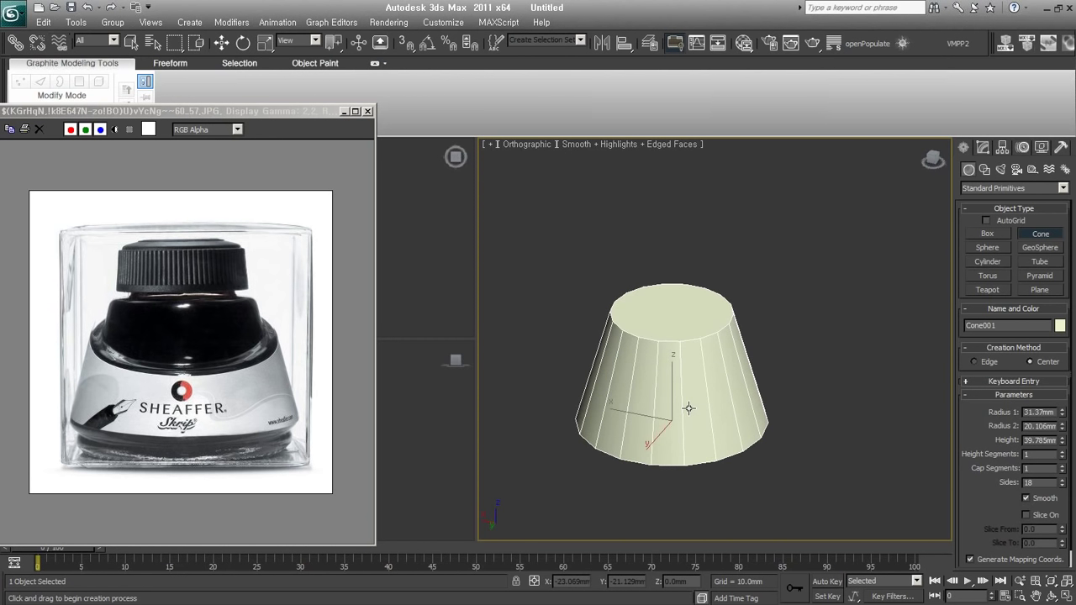
- Convert the cone to an Editable Poly and frame it in the left view
key("alt+c")
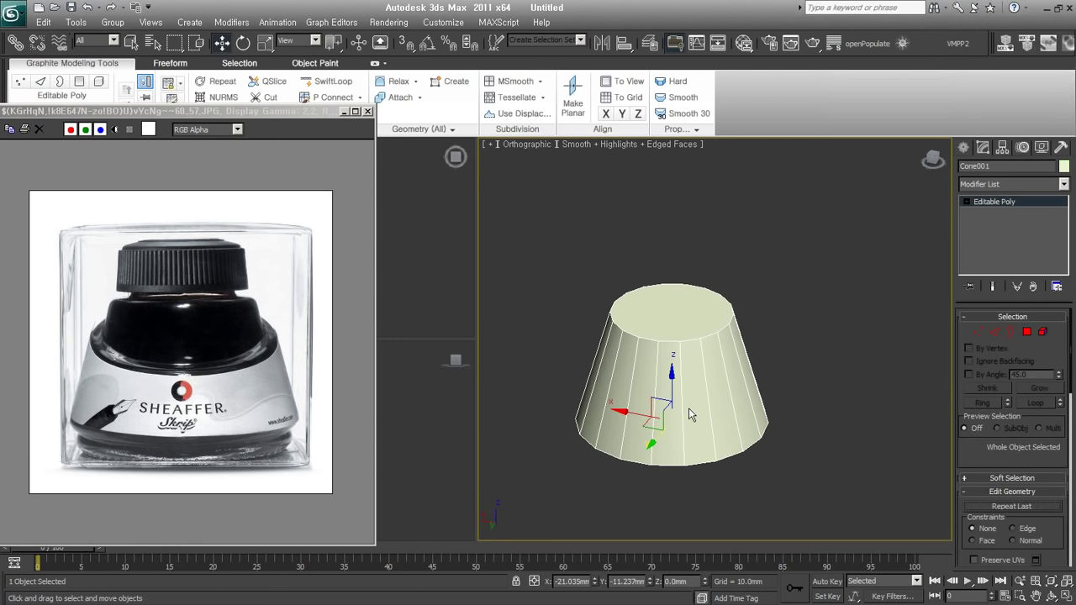
right_click(685, 368)
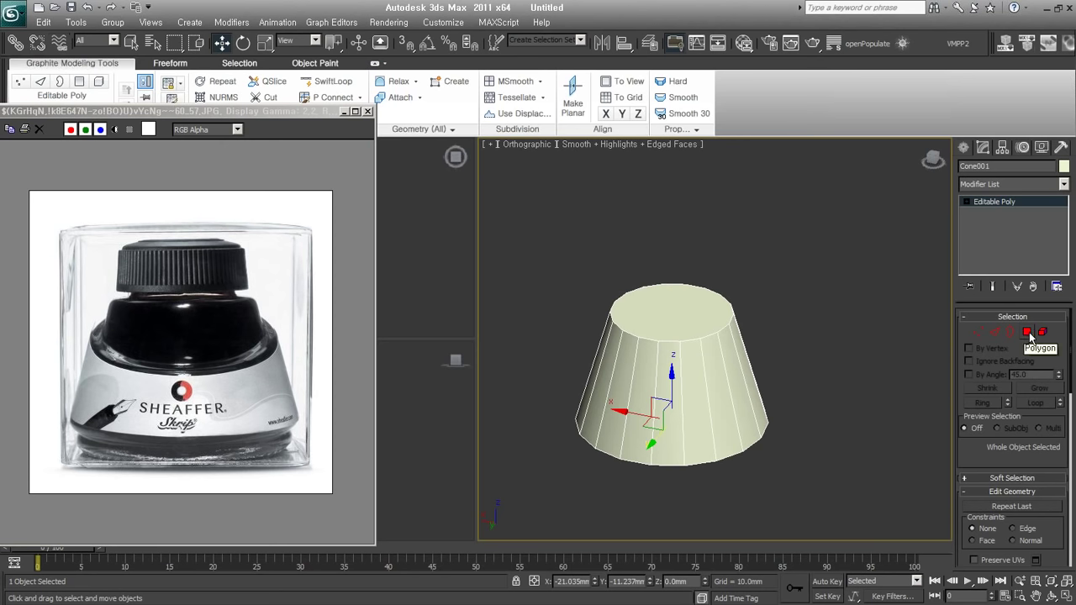
mouse_move(615, 407)
middle_mouse_down("alt")
mouse_move(708, 375)
mouse_move(705, 382)
middle_mouse_up("alt")
key("f")
key("z")
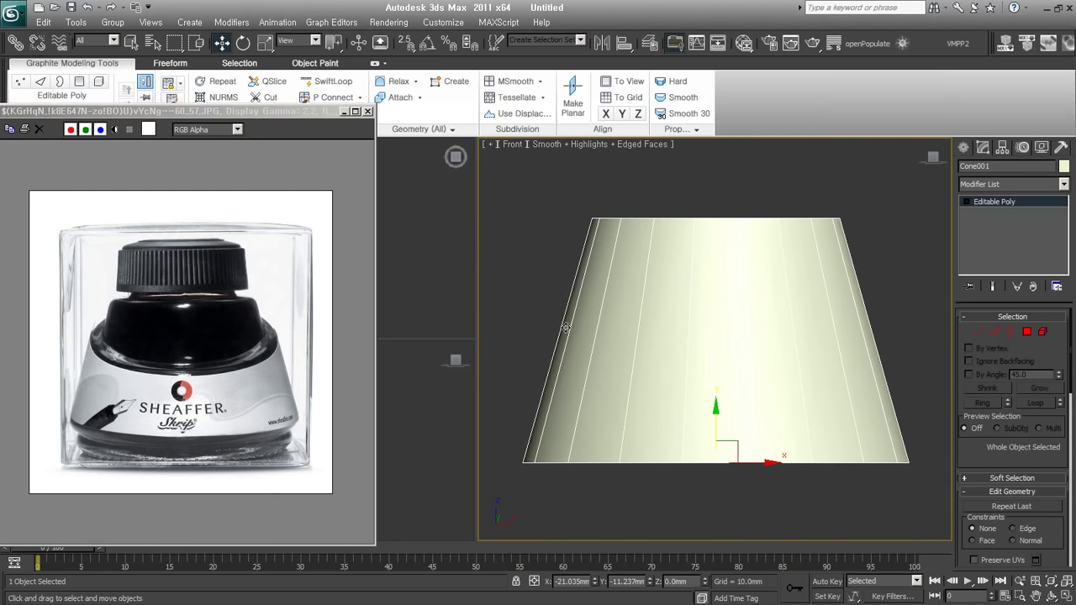
key("l")
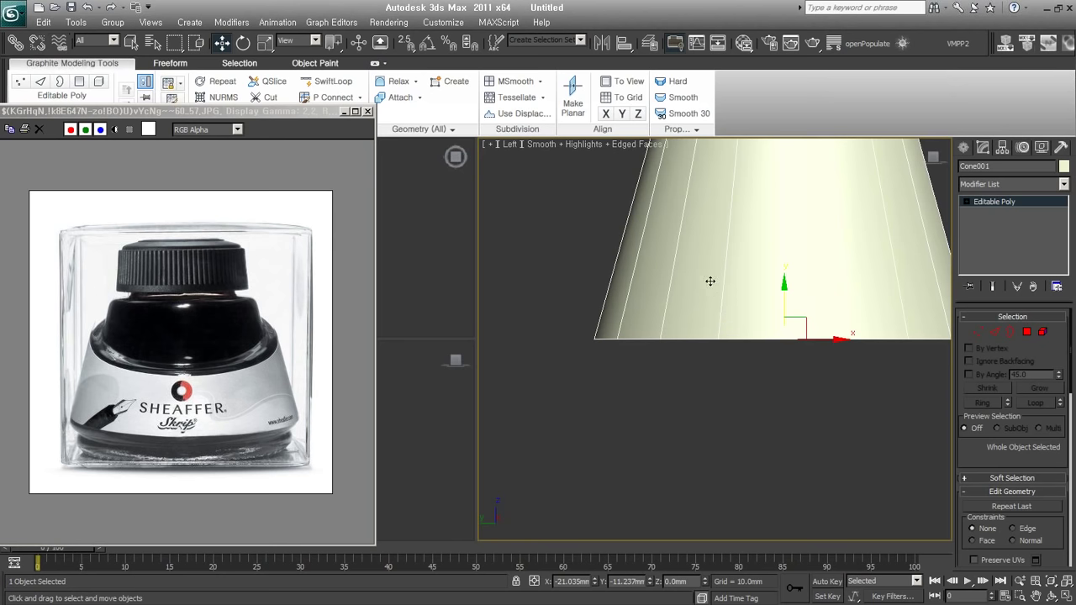
scroll(711, 282, "down", 3)
middle_click_drag(629, 440, 630, 423)
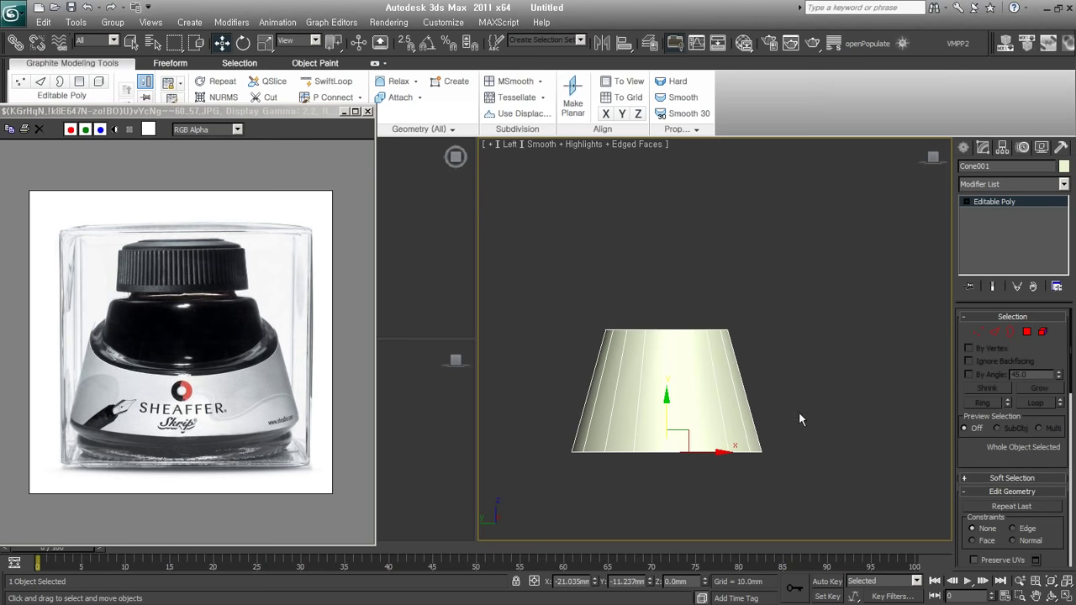
- Select all the cone's polygons and QuickSlice a new edge across it
left_click(1028, 333)
mouse_move(820, 417)
left_mouse_down()
mouse_move(488, 382)
mouse_move(519, 367)
left_mouse_up()
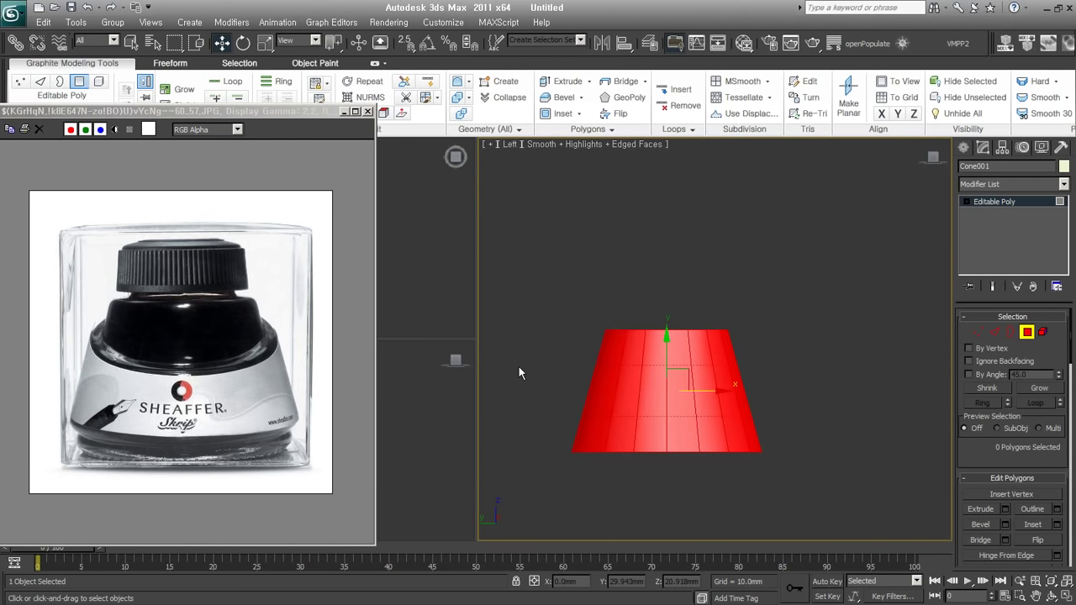
scroll(988, 459, "down", 3)
scroll(996, 467, "down", 3)
scroll(1005, 476, "down", 3)
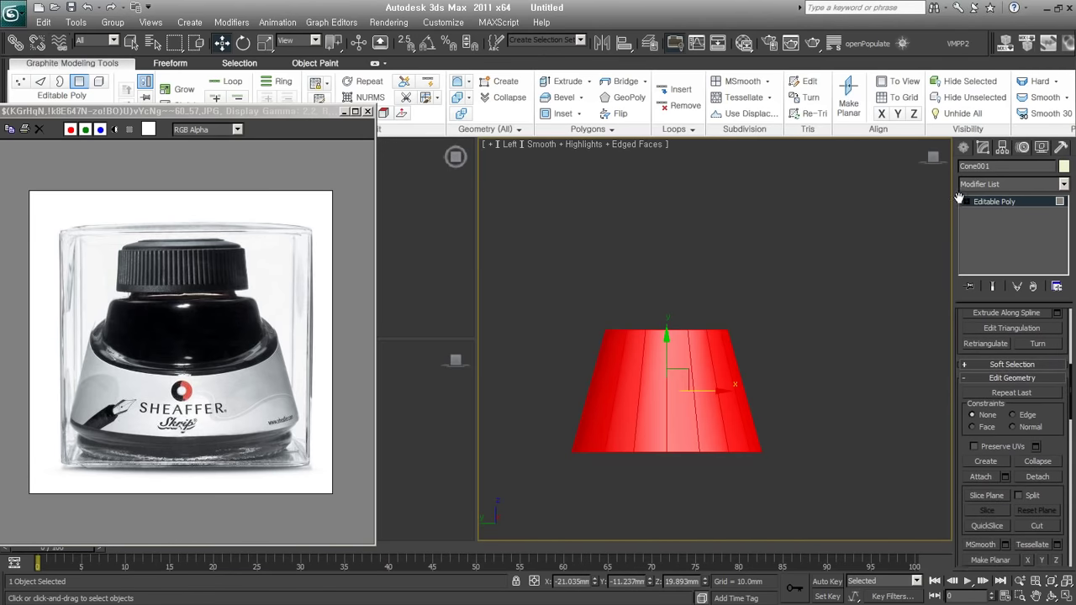
scroll(1014, 483, "down", 3)
scroll(1043, 471, "down", 3)
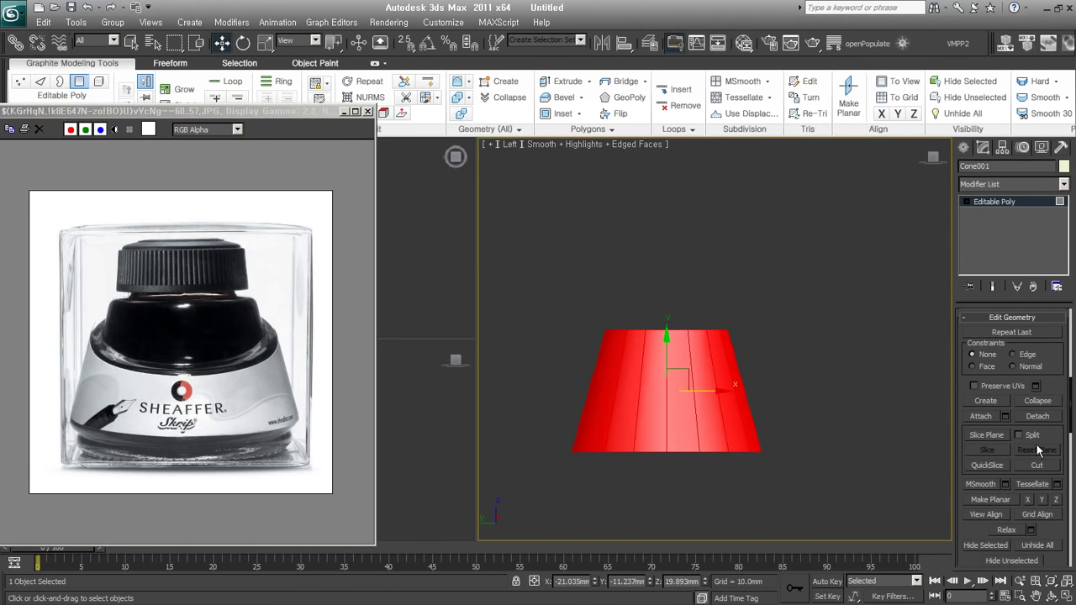
left_click(997, 466)
left_click(793, 409)
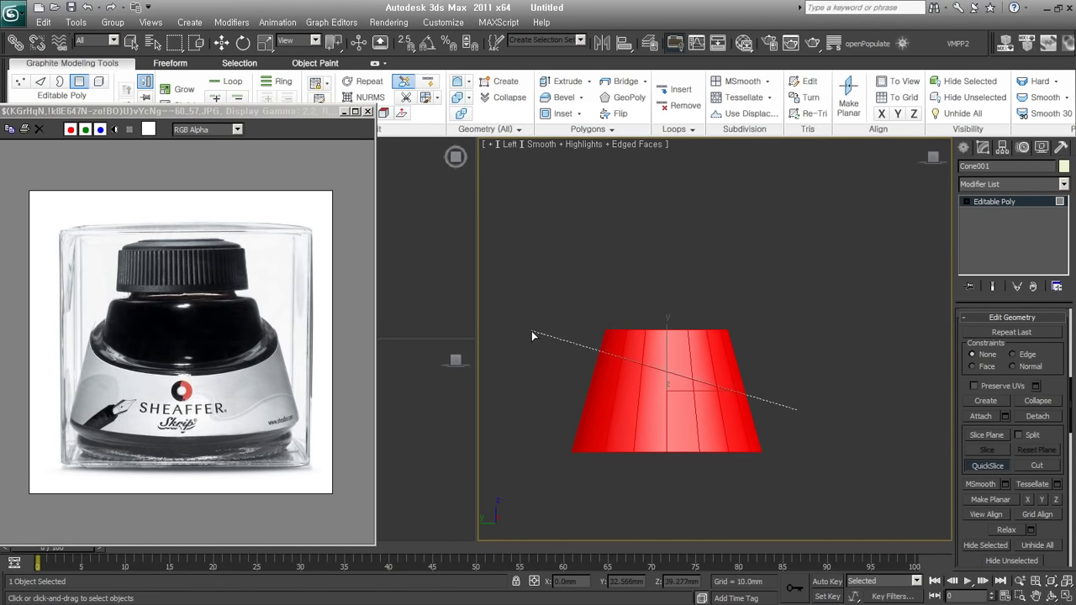
left_click(531, 332)
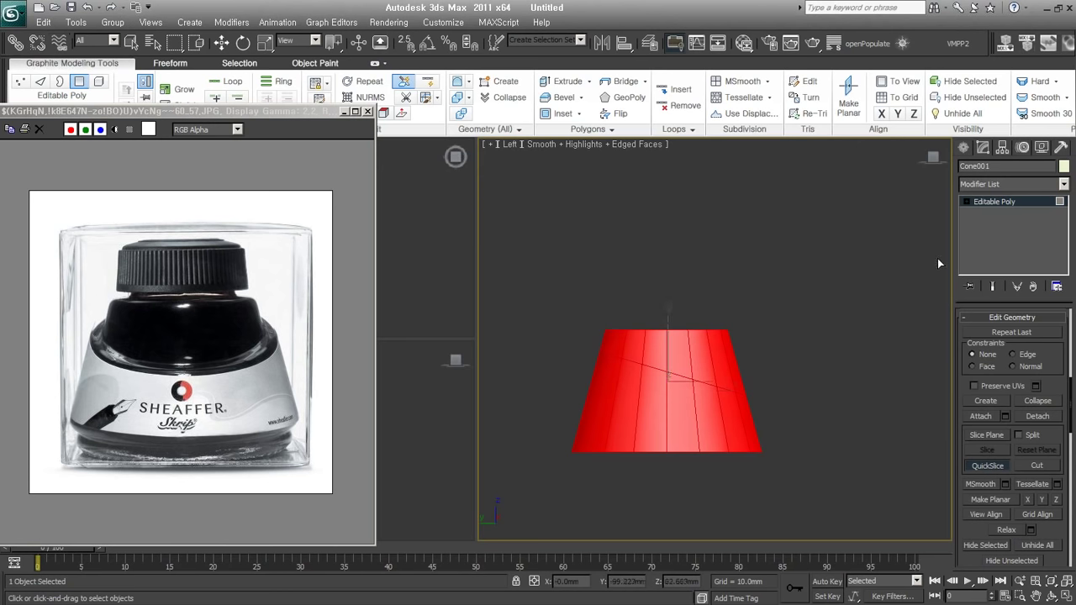
left_click(1009, 202)
- Shift-drag the cone to the right to start a copy named Cone002
middle_click_drag(739, 406, 687, 402)
scroll(687, 402, "down", 2)
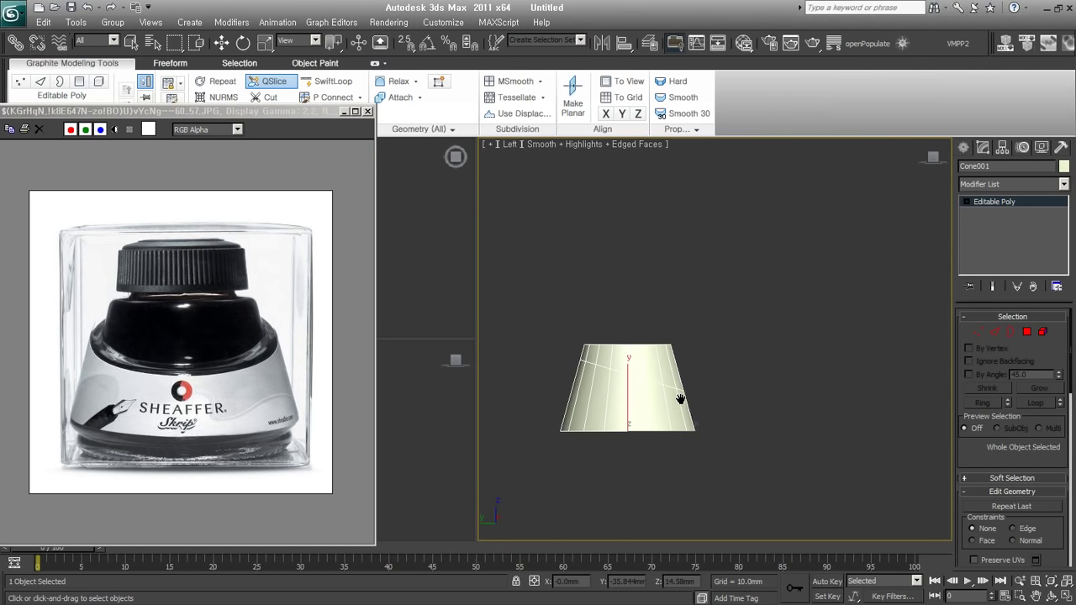
key("w")
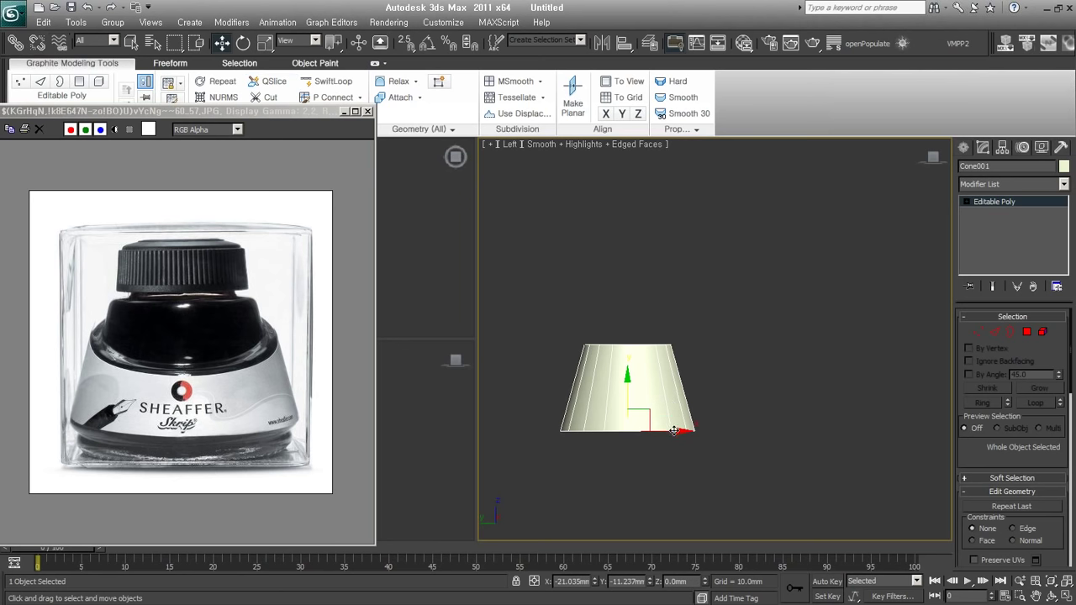
left_click_drag(655, 398, 847, 398, "shift")
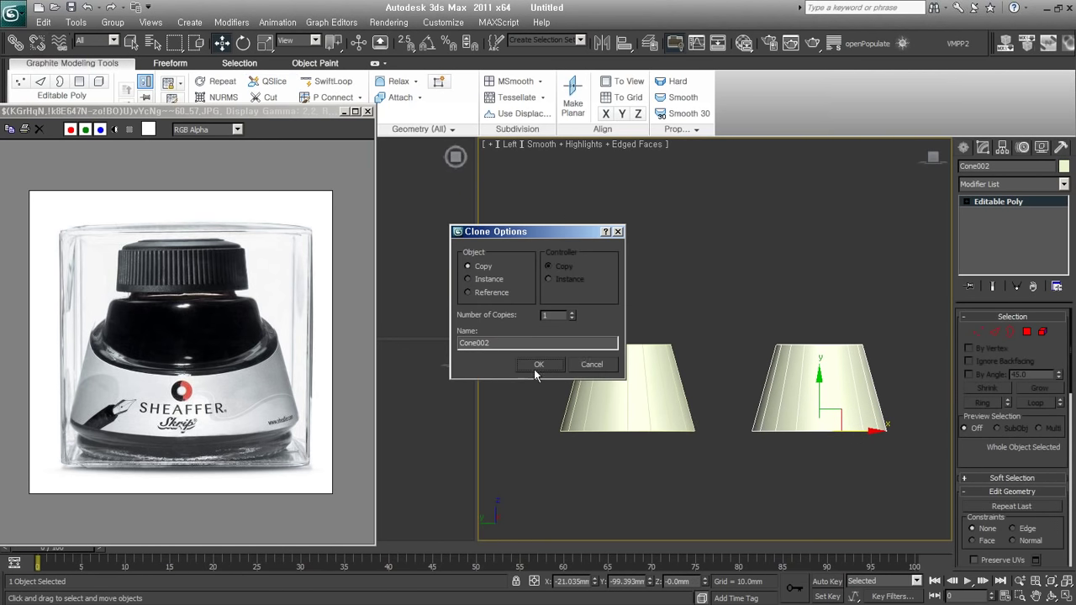
- Confirm Cone002 as a copy beside Cone001 and bring up the Standard Primitives
left_click(539, 364)
middle_click_drag(875, 422, 744, 425)
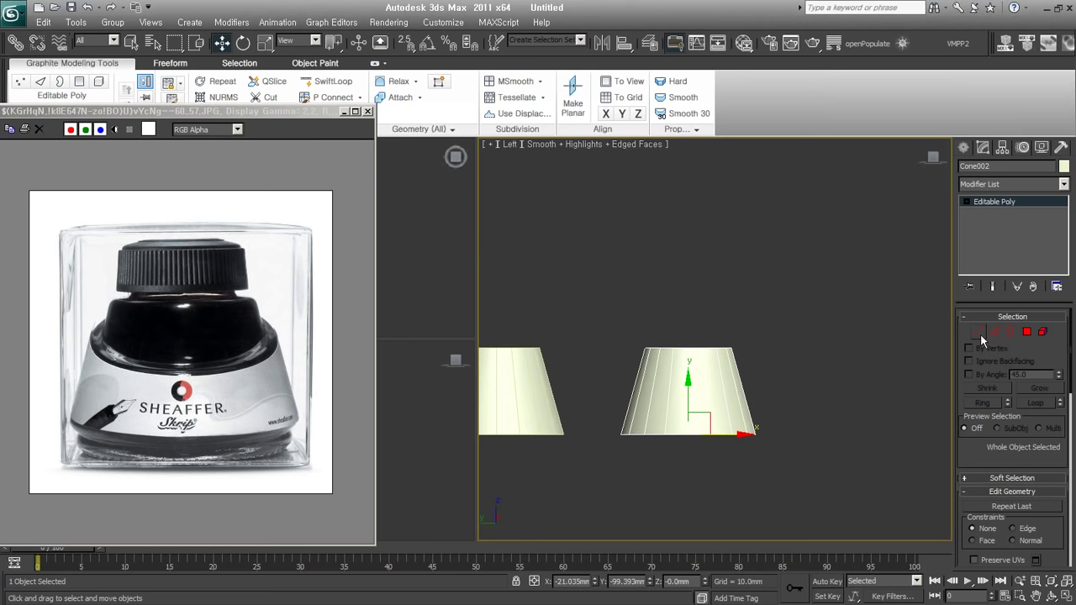
left_click(965, 147)
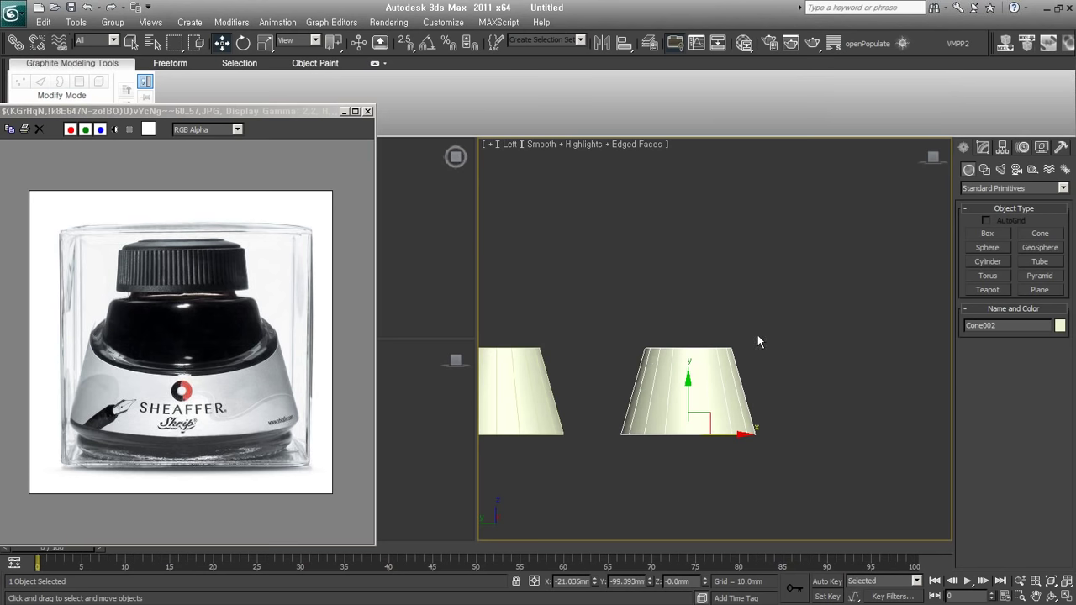
- Create a cylinder, radius 31.547mm, height 45.127mm, 1 height segment, and convert it to Editable Poly
left_click(995, 268)
middle_click_drag(800, 447, 769, 392, "alt")
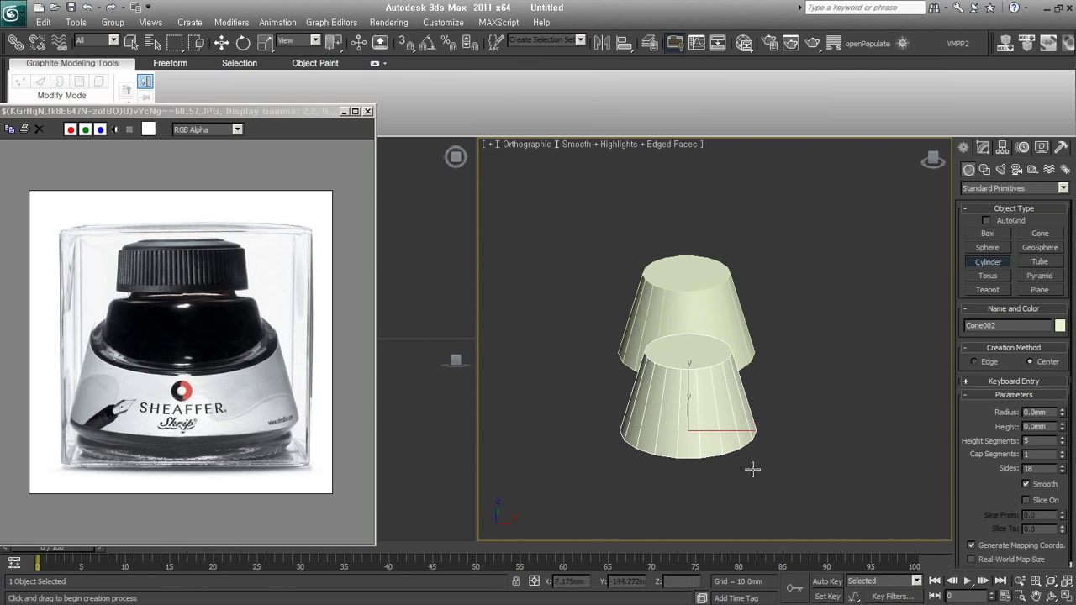
left_click_drag(747, 412, 760, 440)
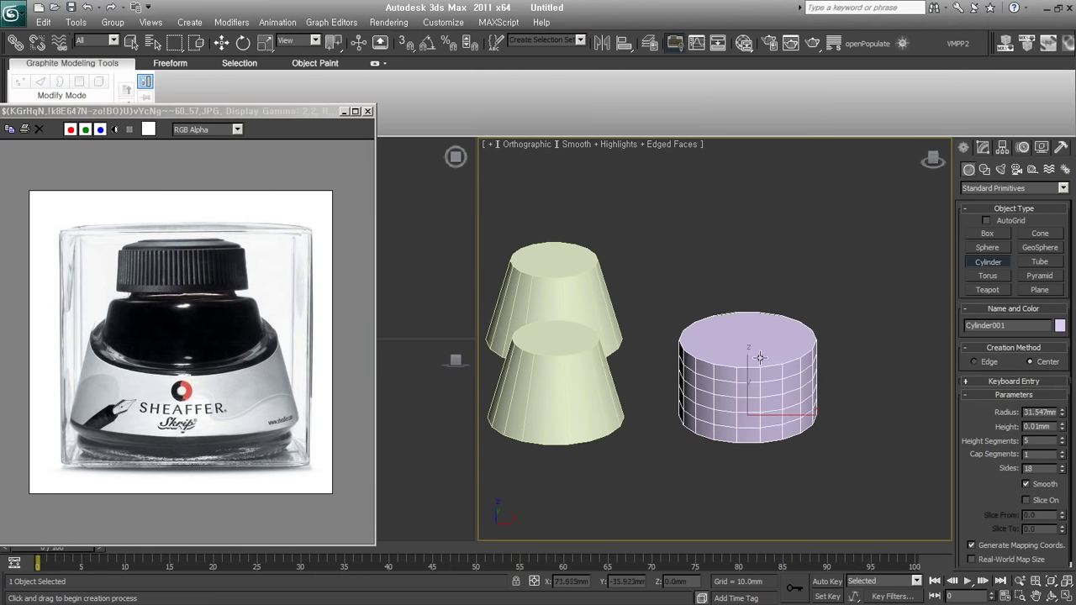
left_click(763, 345)
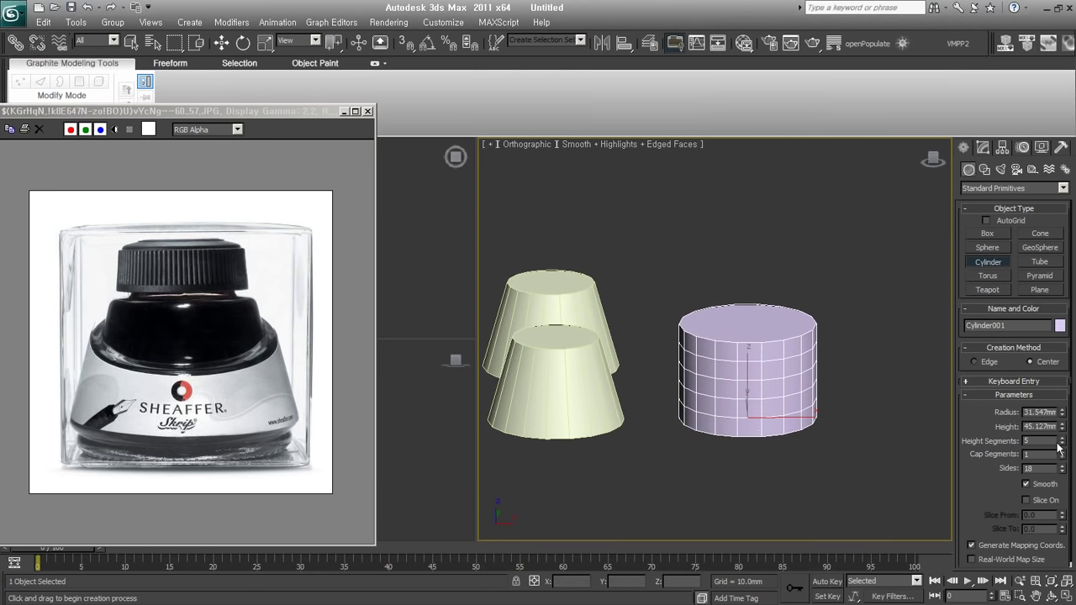
left_click(1062, 444)
middle_click_drag(756, 393, 743, 435)
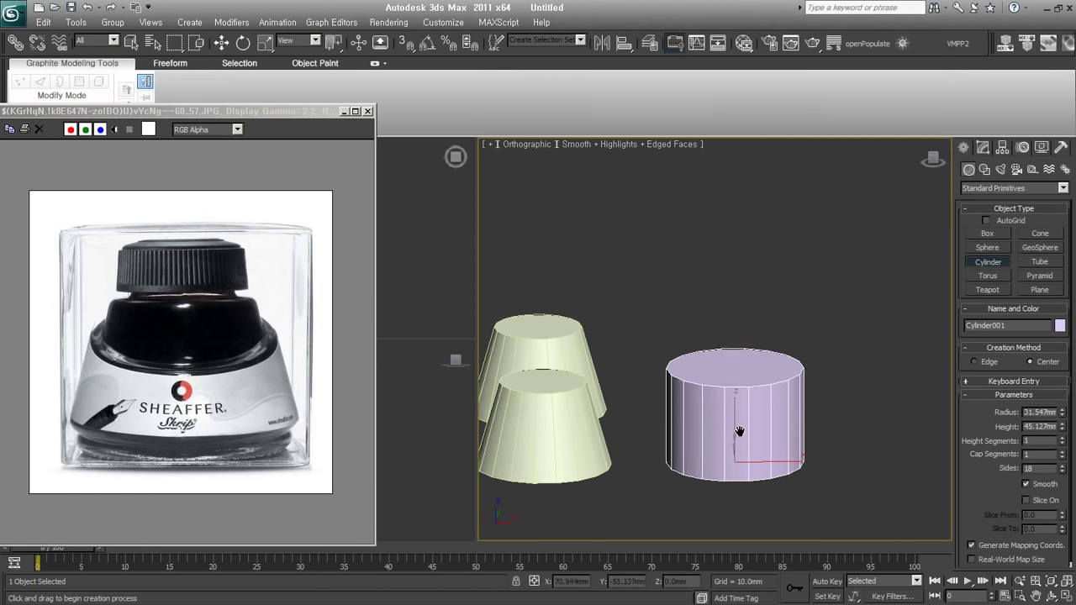
right_click(743, 435)
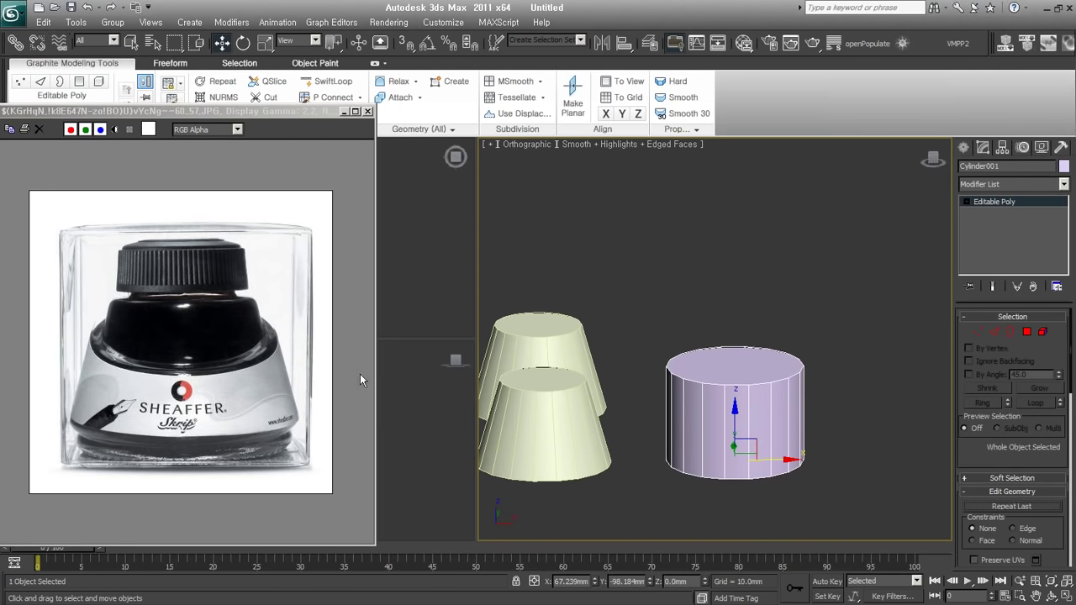
- Apply an FFD 2x2x2 to the cylinder, reshape it, and collapse the stack
middle_click_drag(927, 322, 948, 366, "alt")
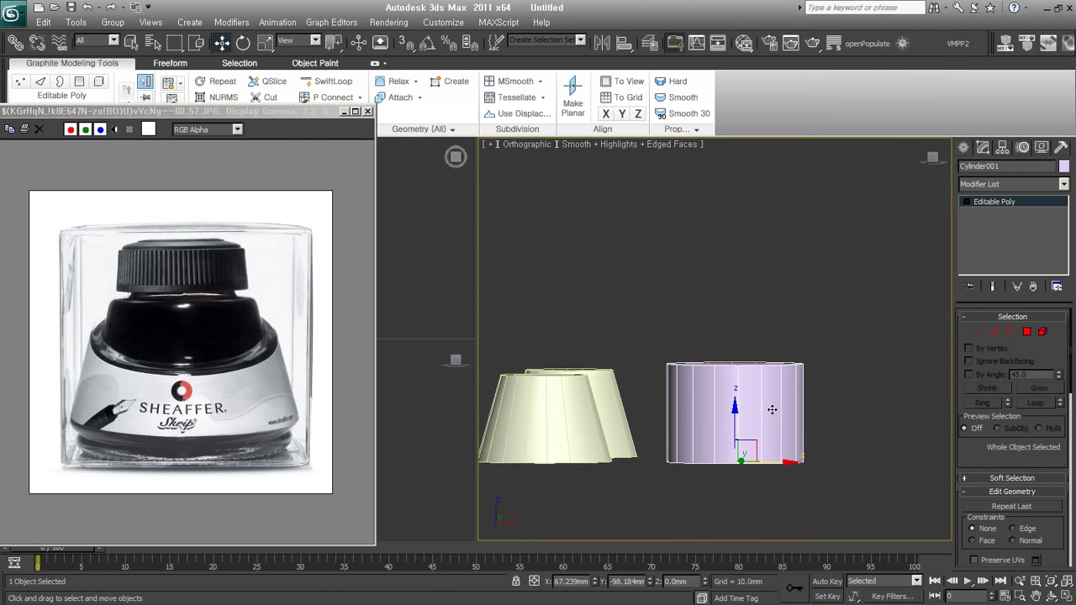
left_click(995, 332)
left_click_drag(900, 416, 663, 392)
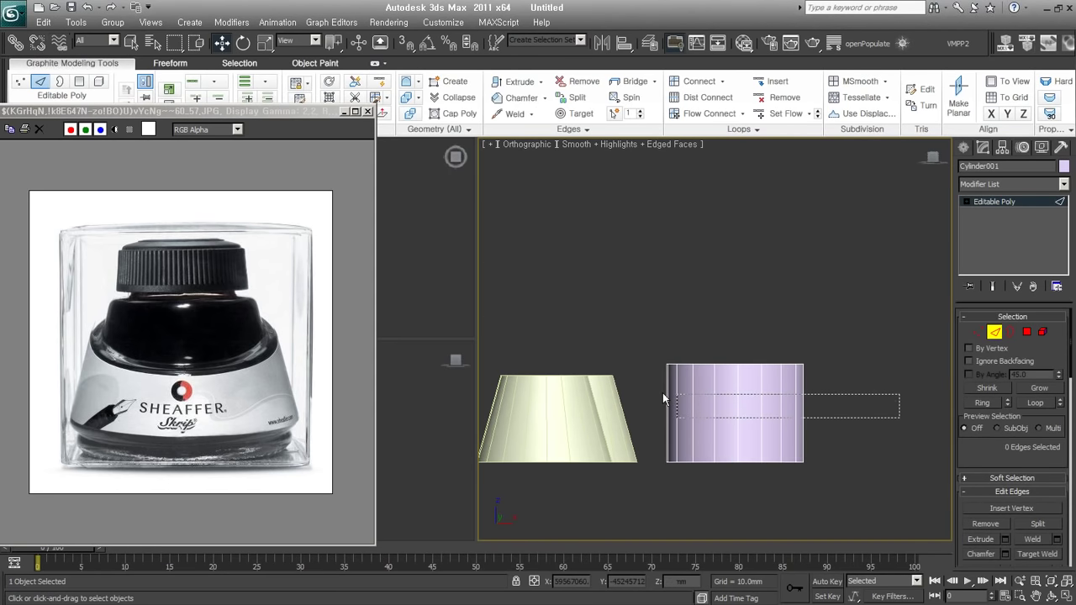
left_click(1033, 184)
scroll(1013, 267, "down", 5)
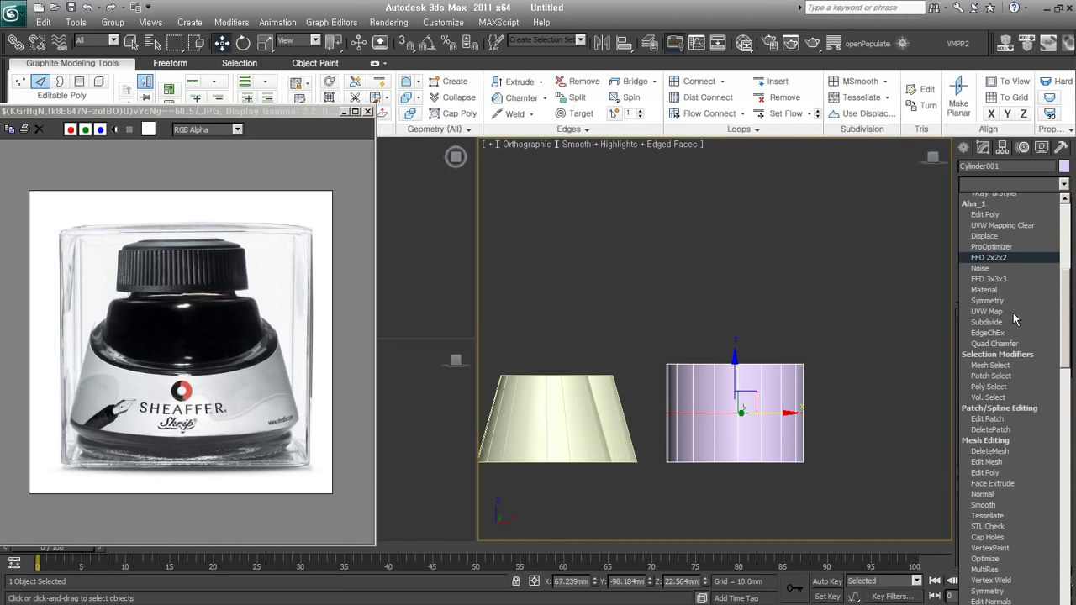
scroll(1013, 267, "down", 4)
left_click(1007, 198)
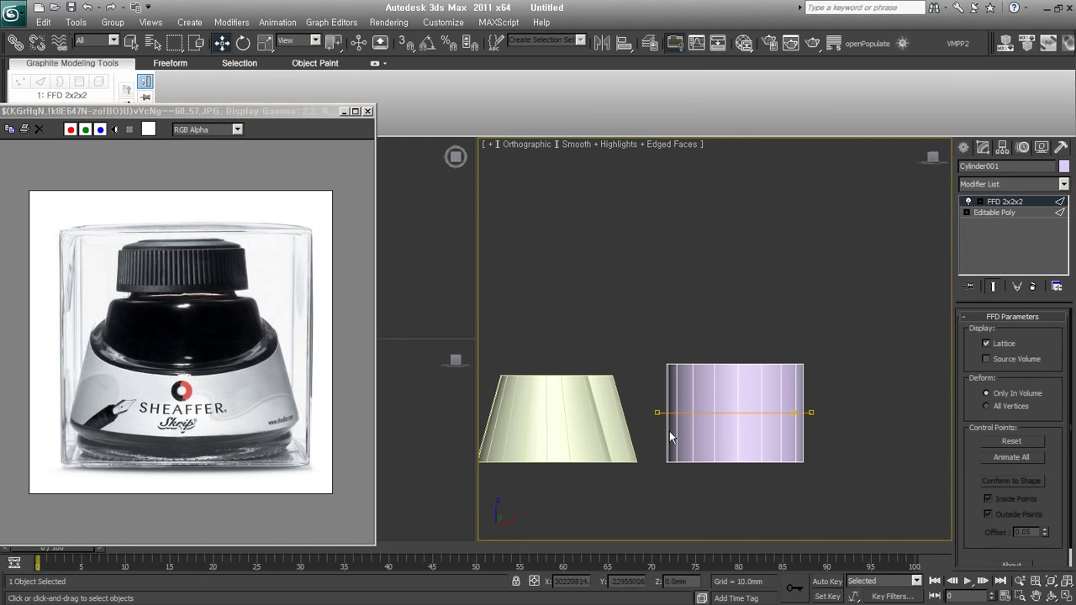
key("l")
key("z")
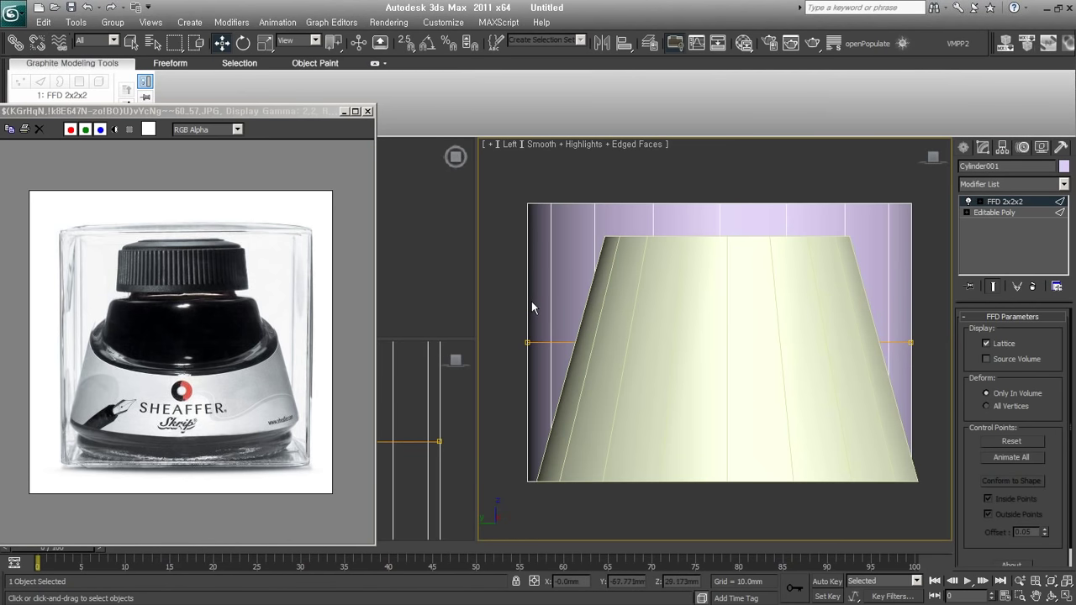
left_click_drag(536, 318, 716, 291)
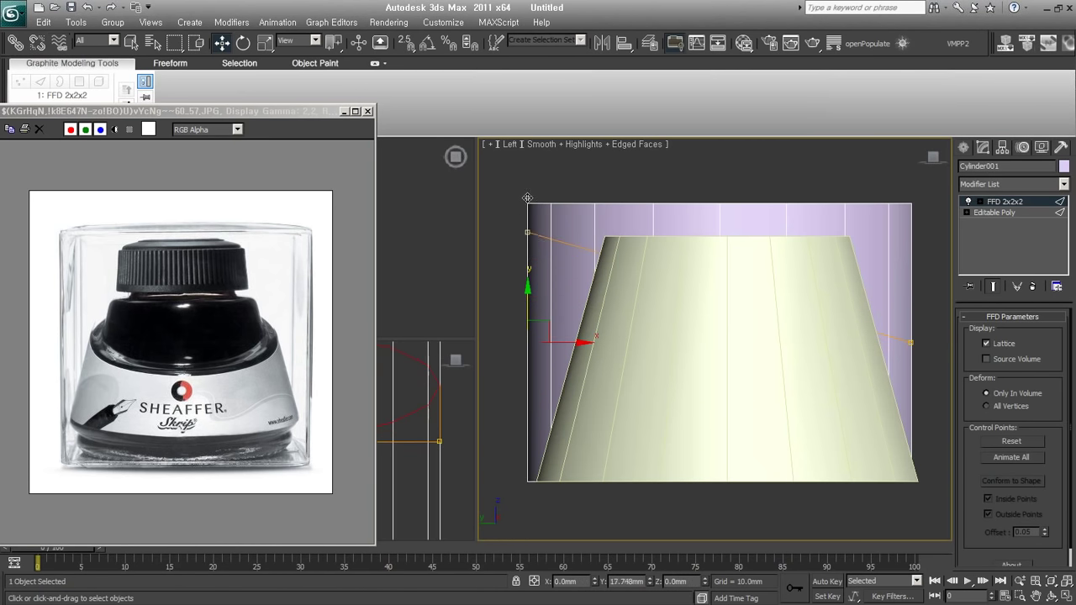
right_click(983, 254)
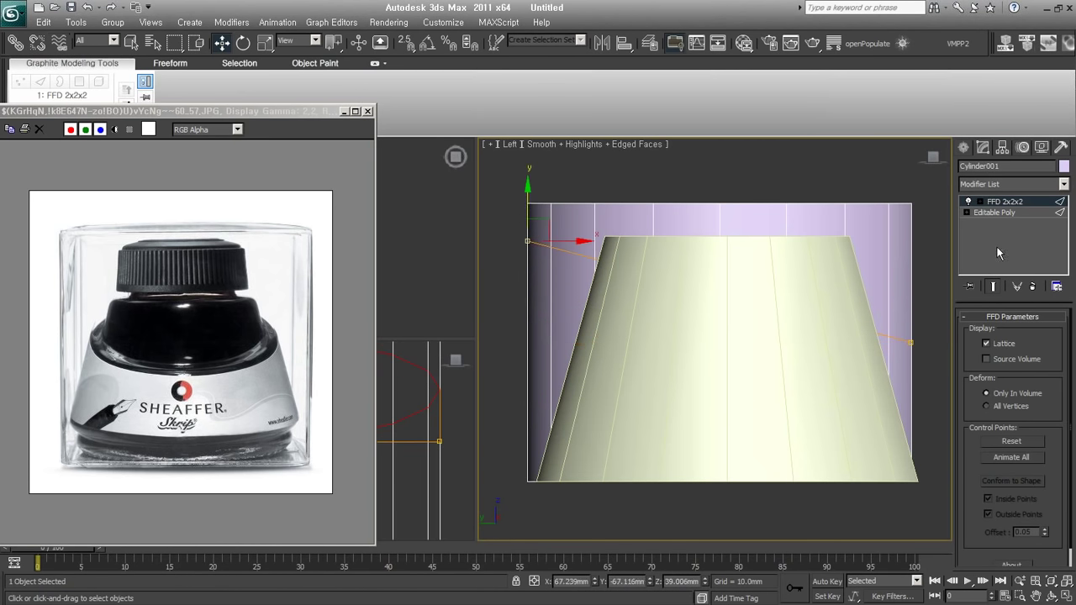
left_click(996, 246)
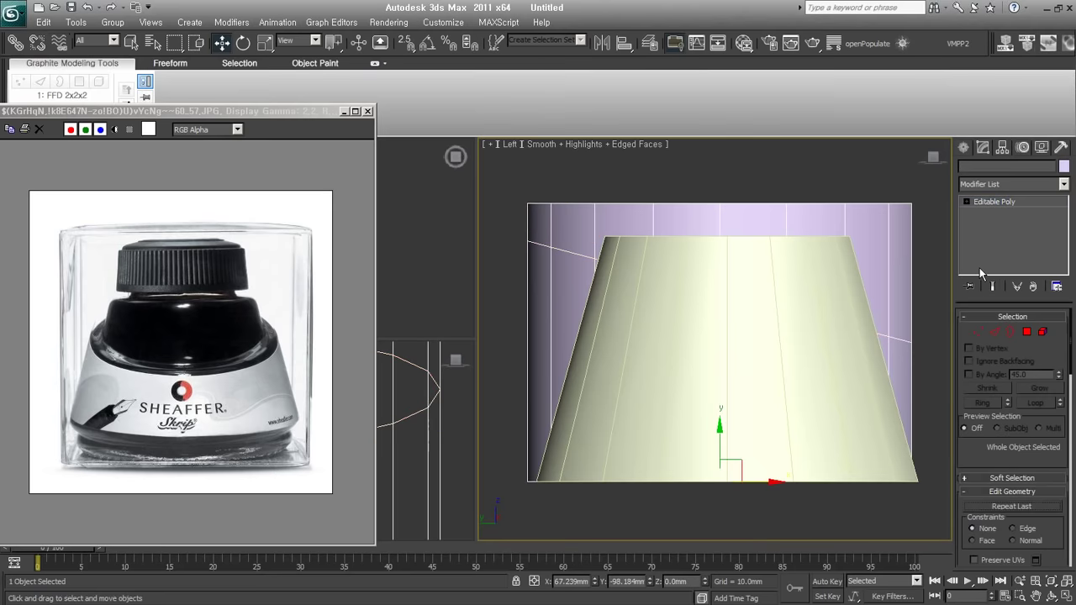
- Add a new FFD 2x2x2 and scale its top control points inward to taper the cylinder
left_click(1064, 184)
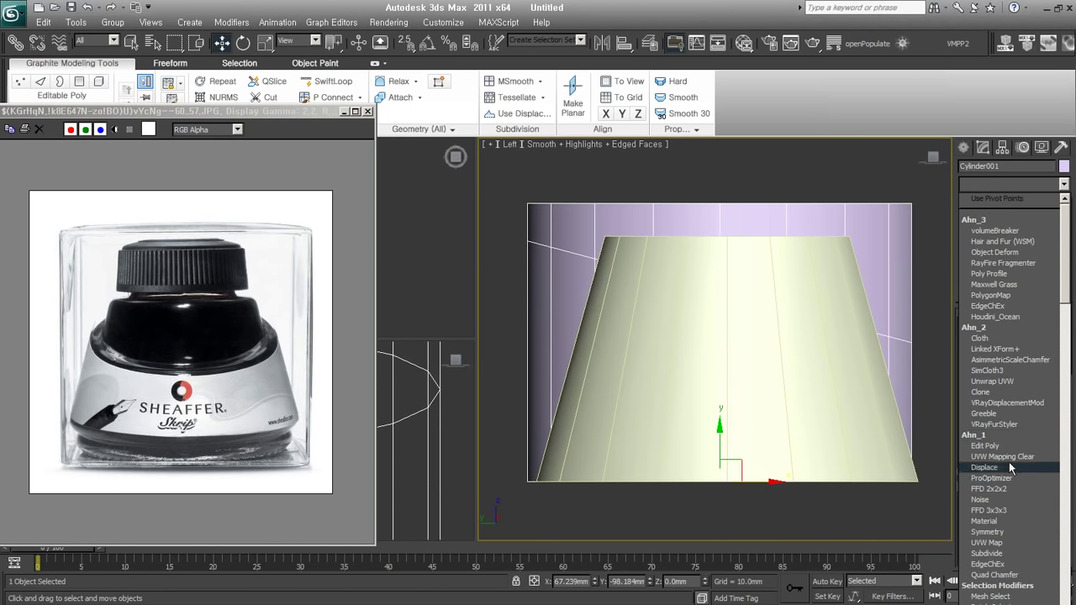
left_click(1014, 491)
key("1")
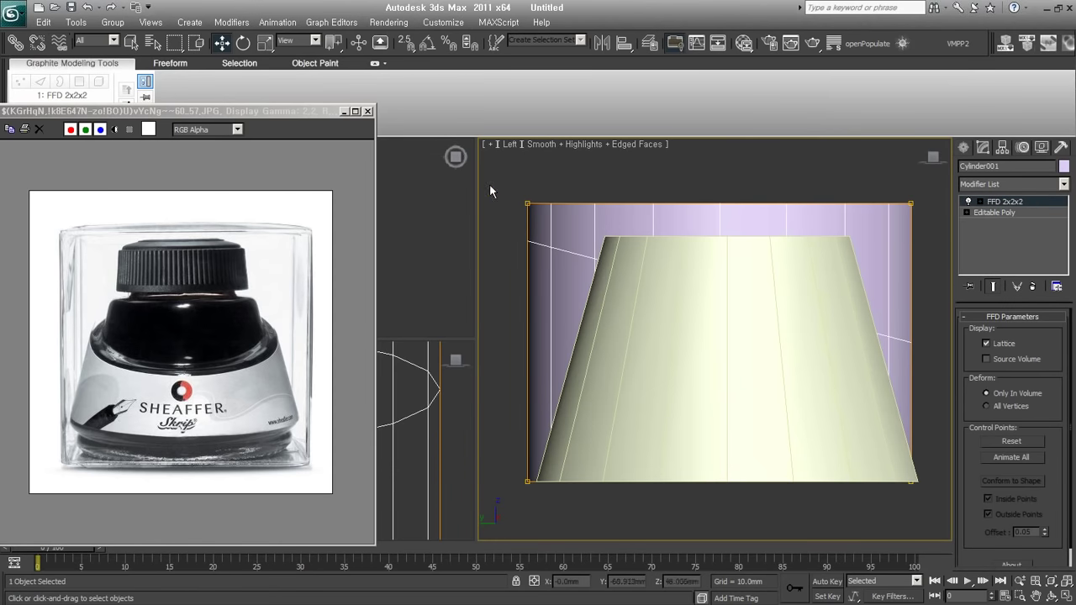
left_click_drag(502, 180, 940, 233)
right_click(733, 187)
left_click(767, 217)
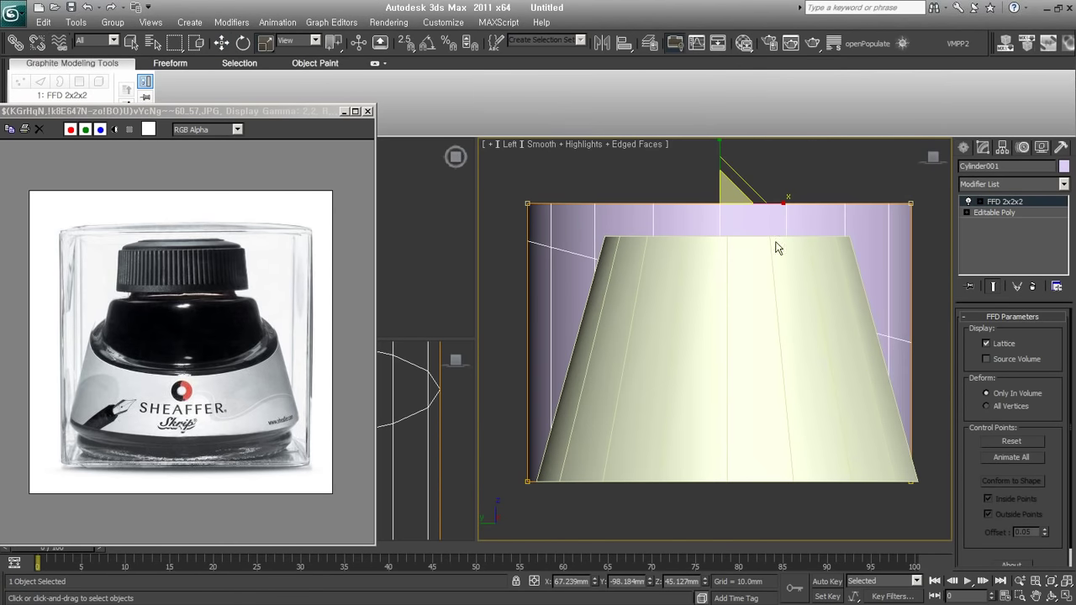
left_click_drag(776, 247, 740, 247)
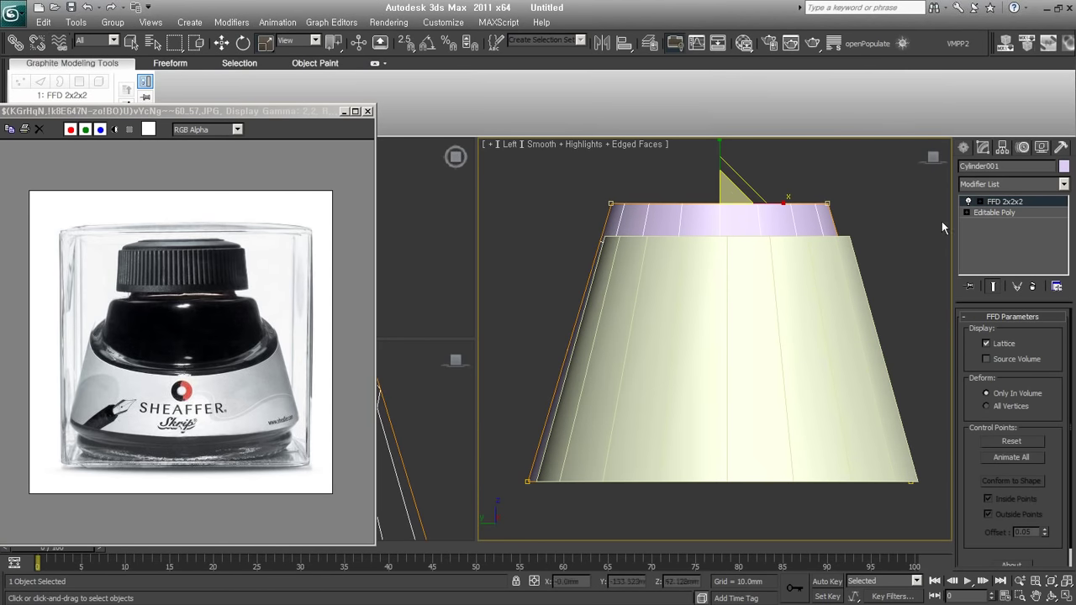
left_click(1005, 201)
mouse_move(859, 358)
middle_mouse_down("alt")
mouse_move(854, 403)
mouse_move(824, 397)
mouse_move(958, 423)
middle_mouse_up("alt")
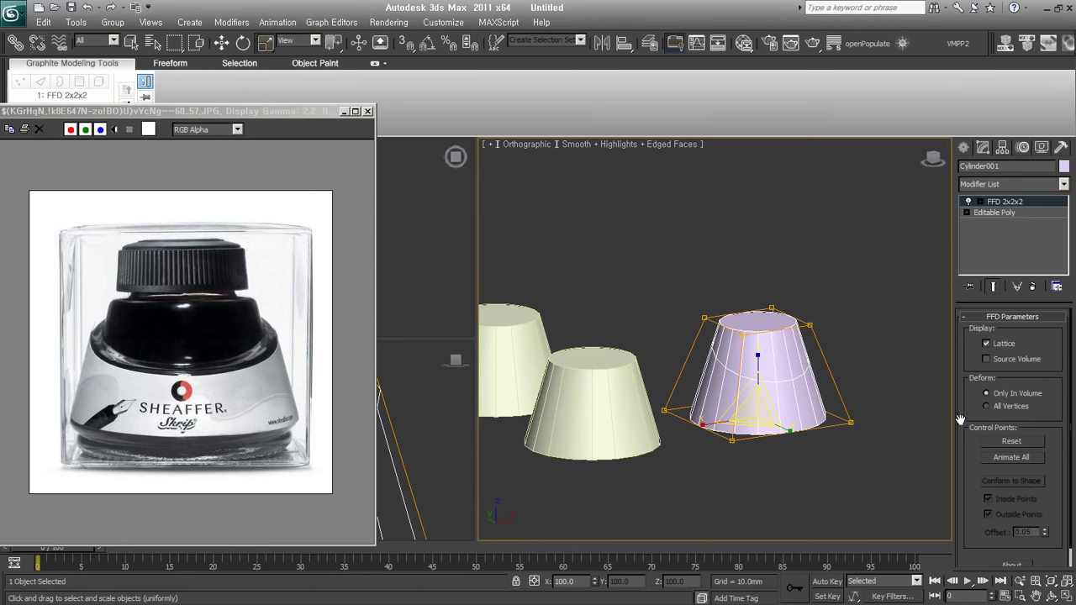
left_click(966, 148)
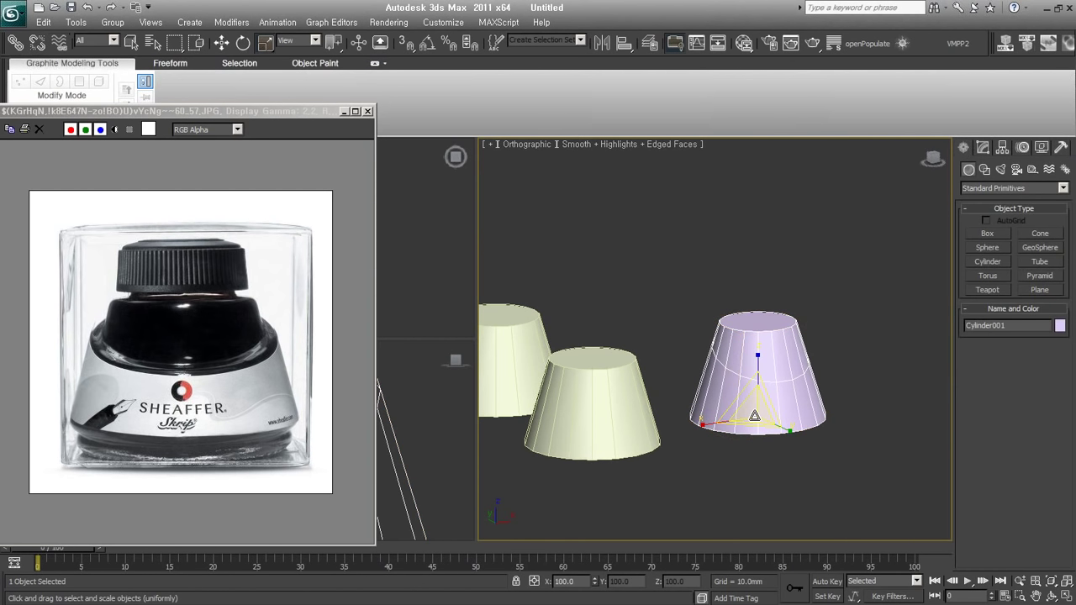
- Delete the tapered cylinder and the second cone, then select Cone001
middle_click_drag(754, 416, 818, 390)
key("Delete")
left_click(638, 408)
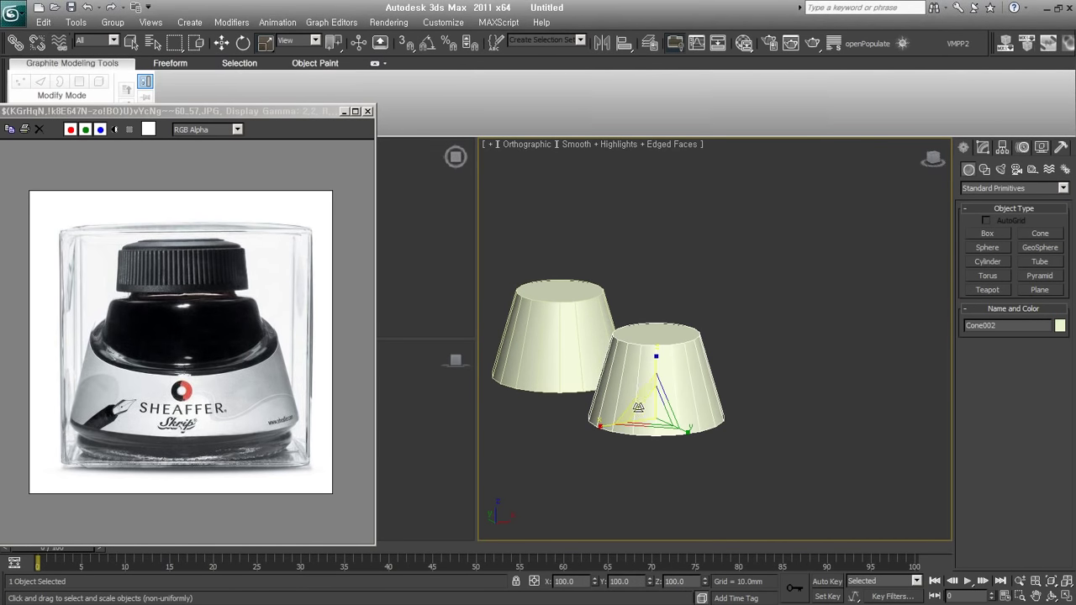
key("Delete")
left_click(508, 382)
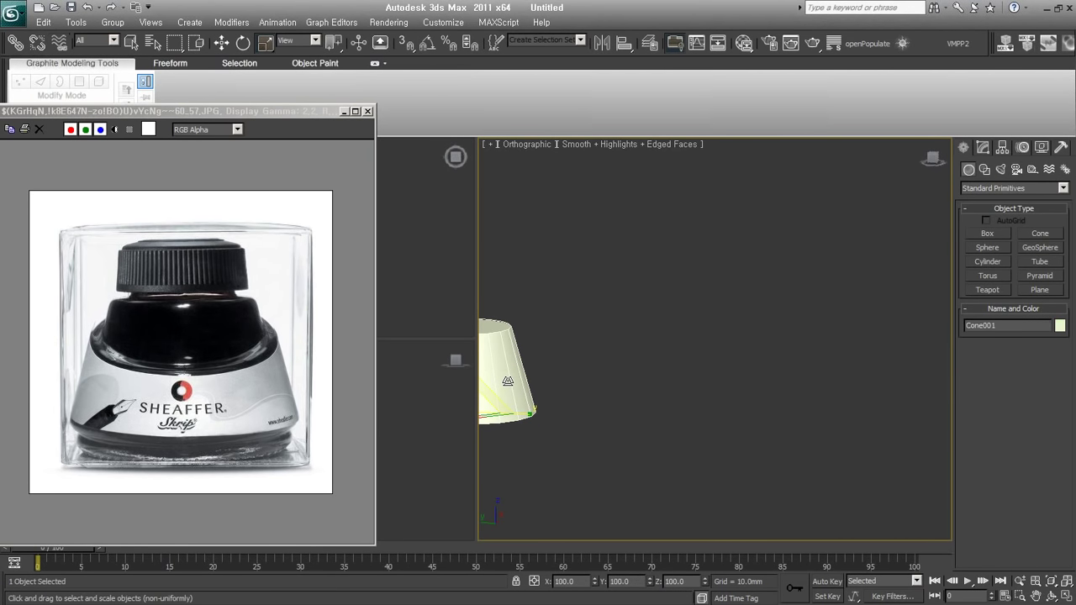
- In the left view, enable QuickSlice in Cone001's Polygon mode and start a slice line
key("l")
key("z")
left_click(984, 147)
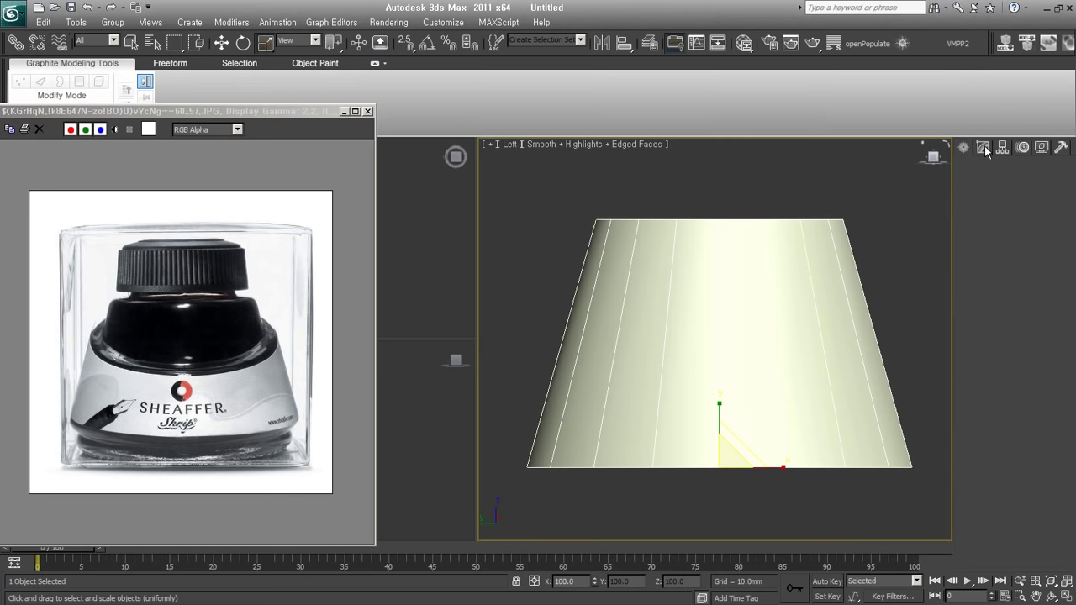
left_click(1027, 334)
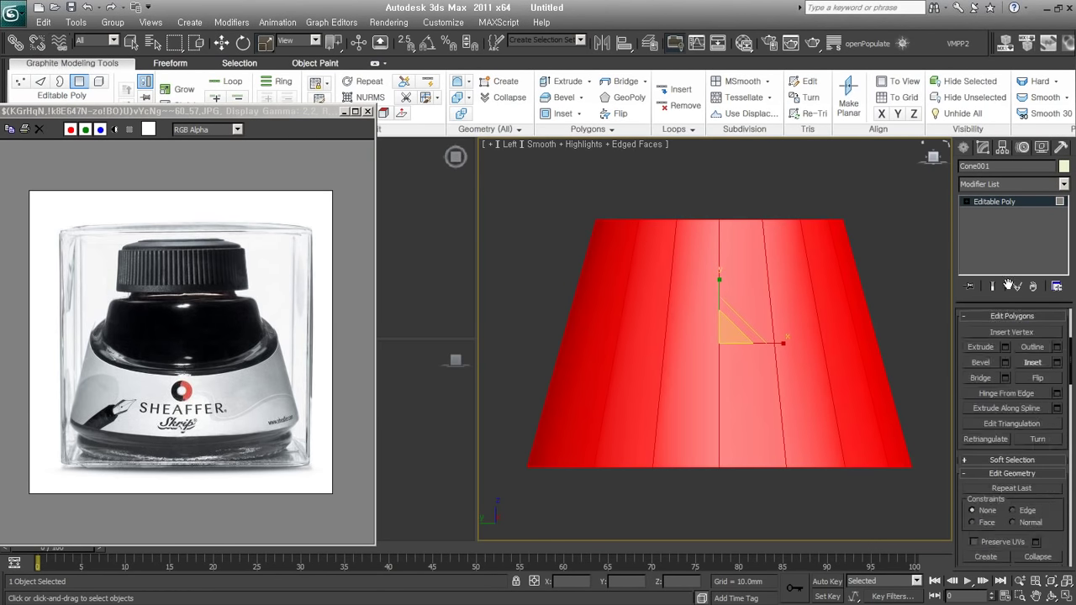
scroll(1034, 349, "down", 3)
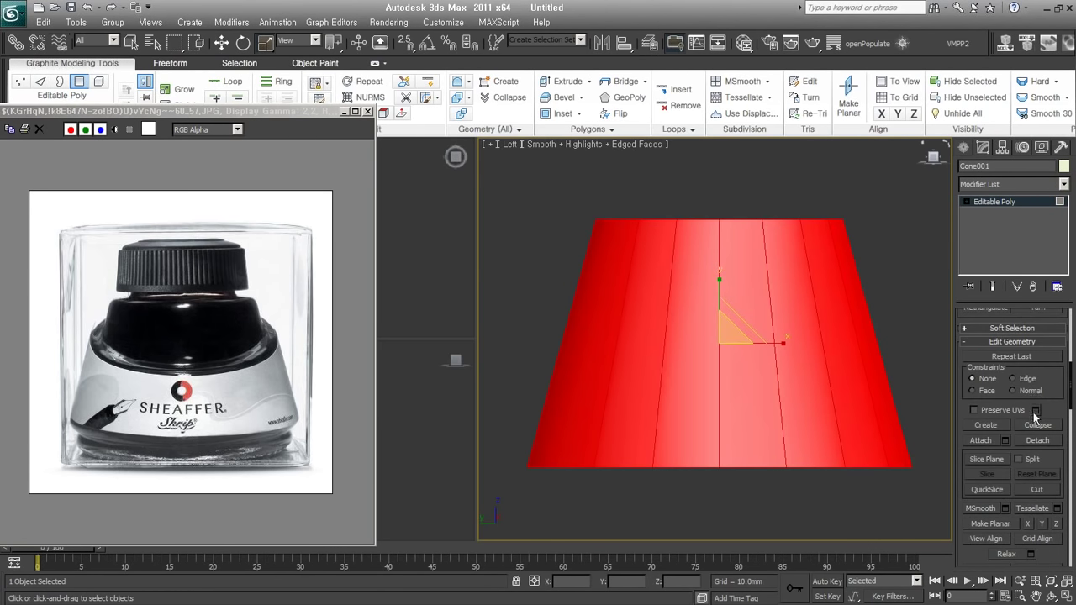
left_click(996, 490)
left_click(917, 376)
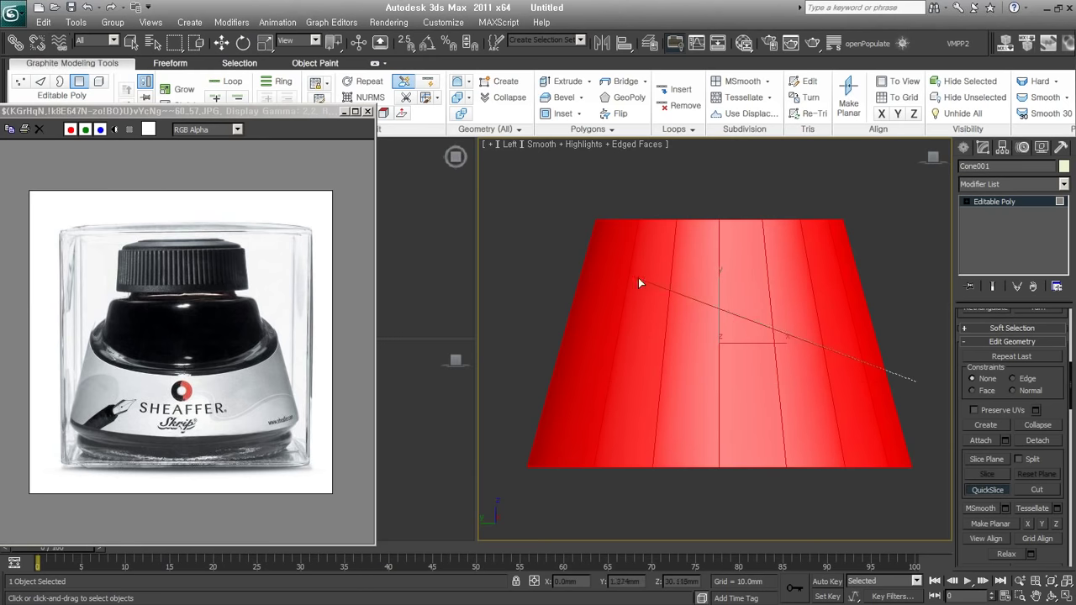
- Finish the slice and select the cone's full lower ring of side faces
right_click(530, 233)
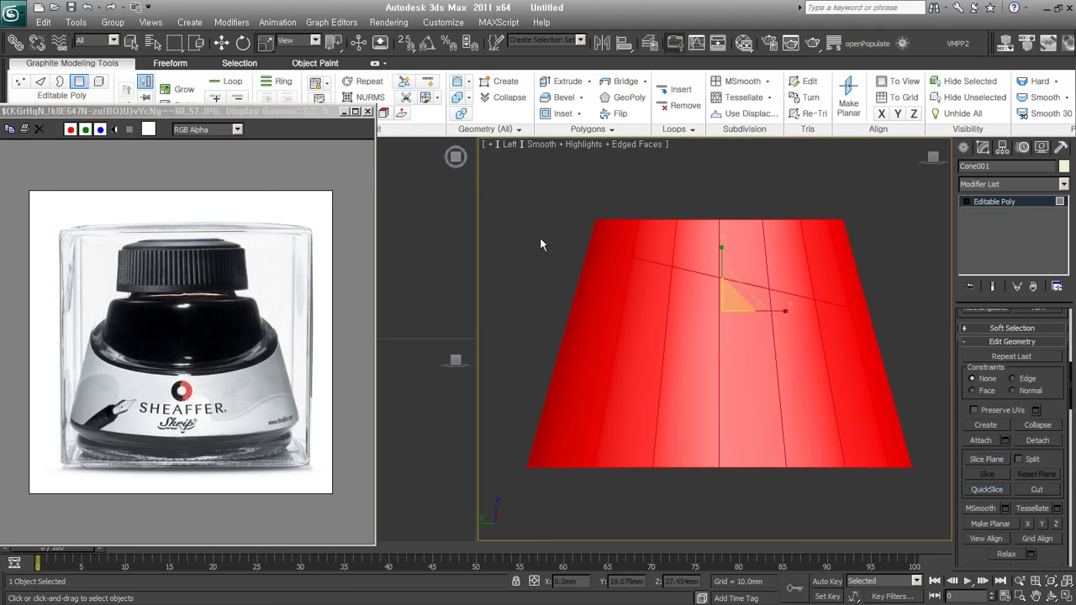
mouse_move(540, 237)
middle_mouse_down("alt")
mouse_move(859, 399)
mouse_move(670, 407)
mouse_move(514, 391)
mouse_move(678, 412)
mouse_move(838, 403)
middle_mouse_up("alt")
left_click(887, 329)
middle_click_drag(887, 329, 822, 416, "alt")
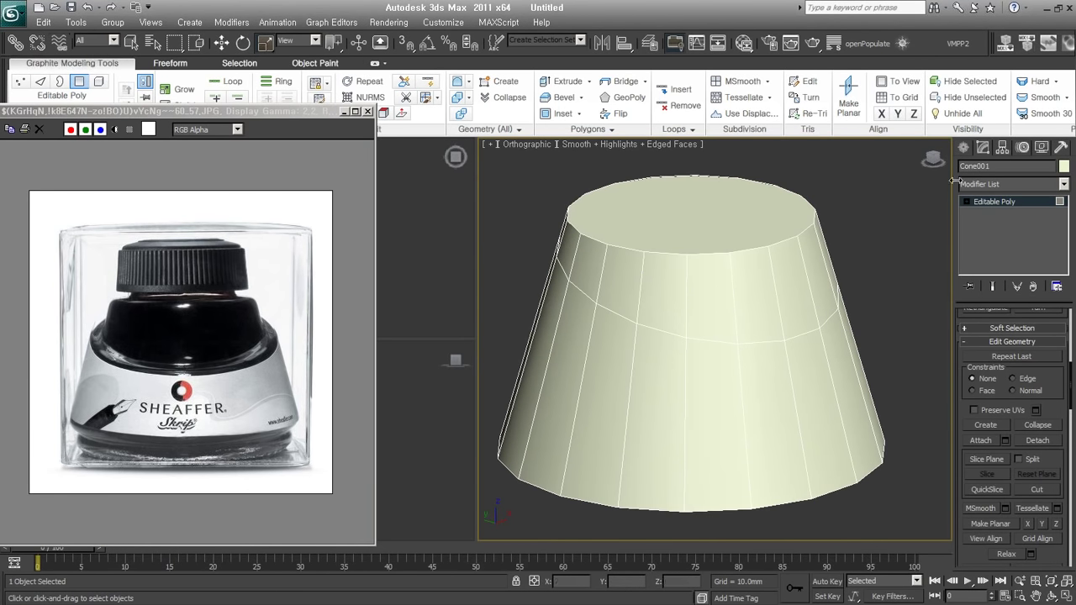
left_click(847, 402)
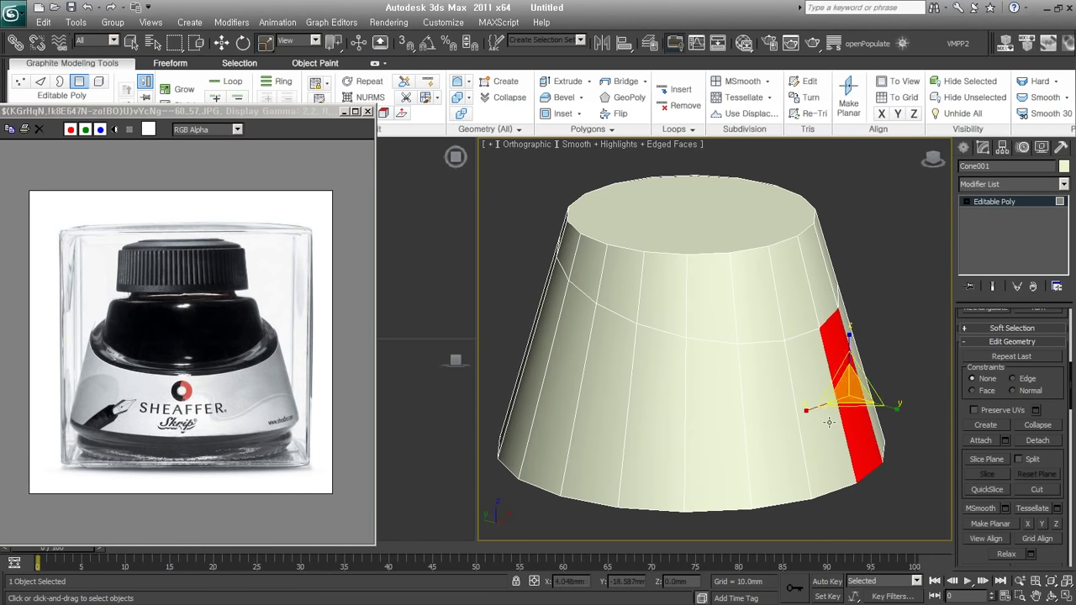
left_click(825, 426, "shift")
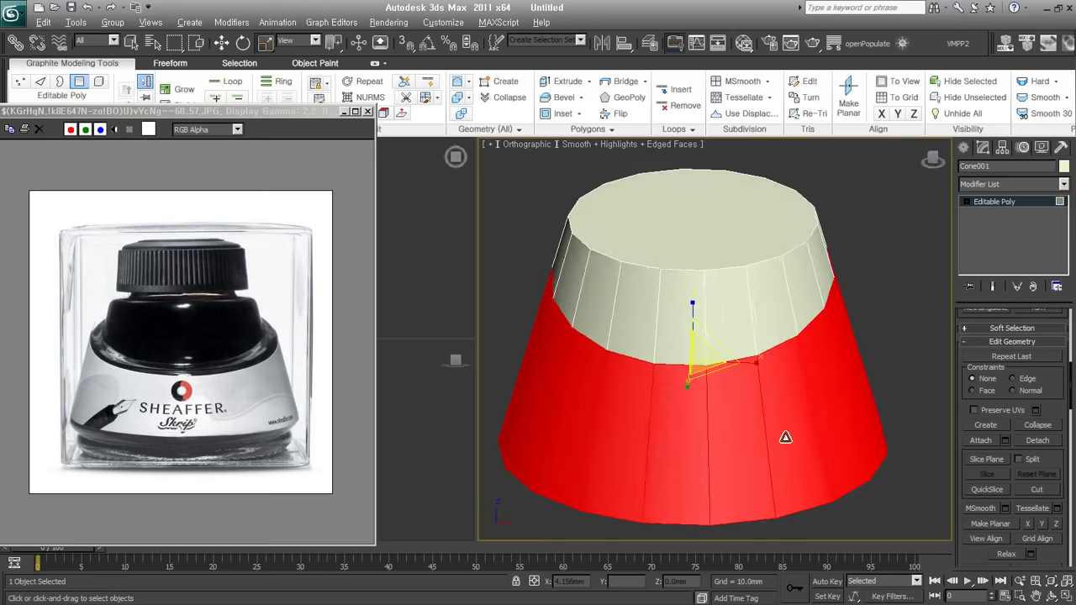
mouse_move(864, 430)
middle_mouse_down("alt")
mouse_move(709, 408)
mouse_move(827, 444)
mouse_move(828, 433)
middle_mouse_up("alt")
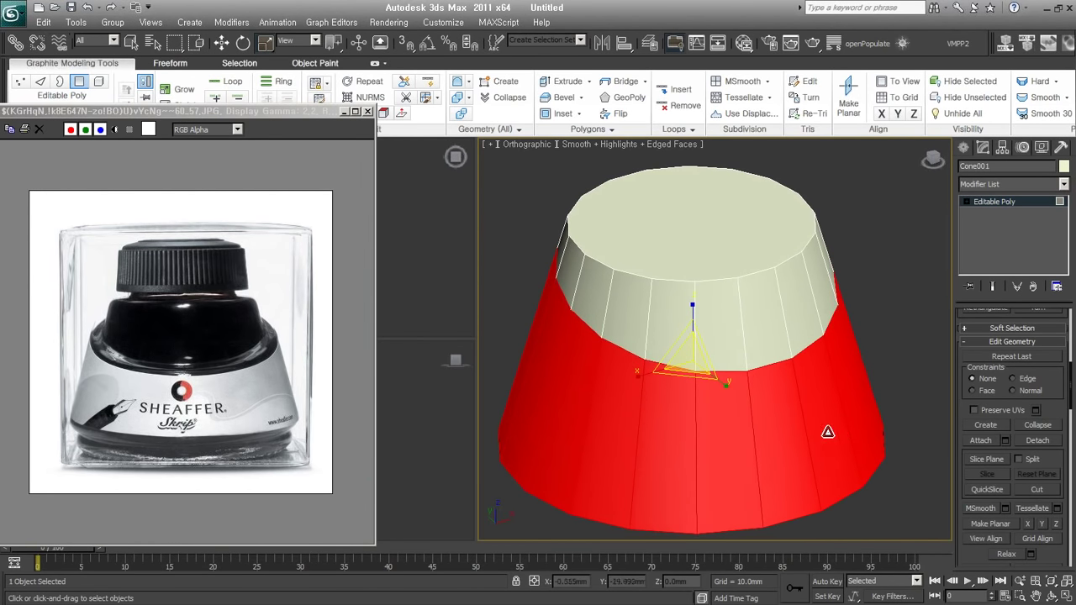
- Extrude the selected ring 3.82mm along Local Normal in the Extrude settings
right_click(813, 345)
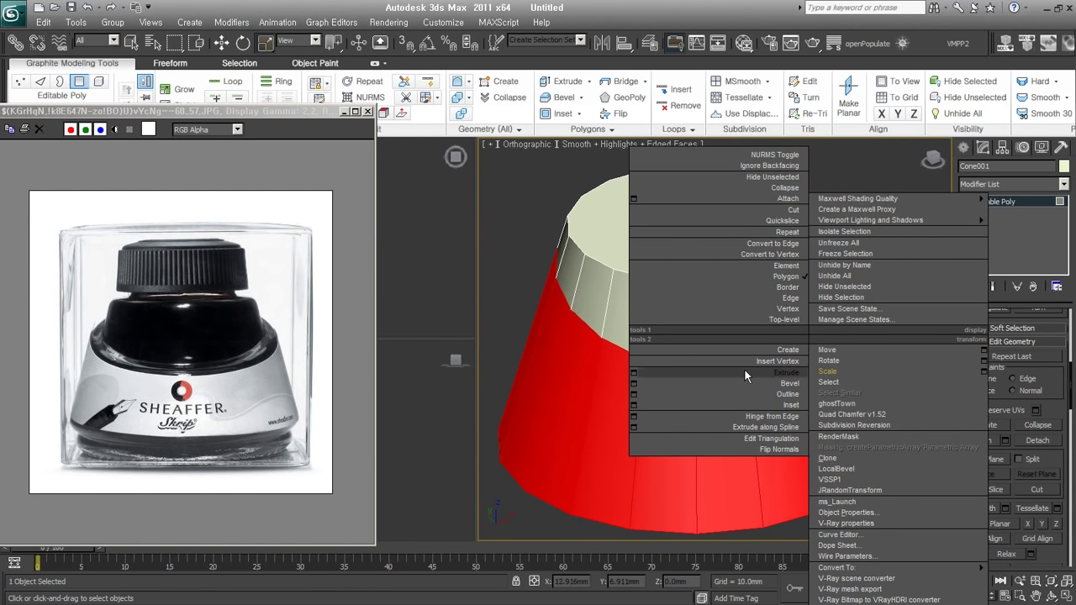
left_click(635, 375)
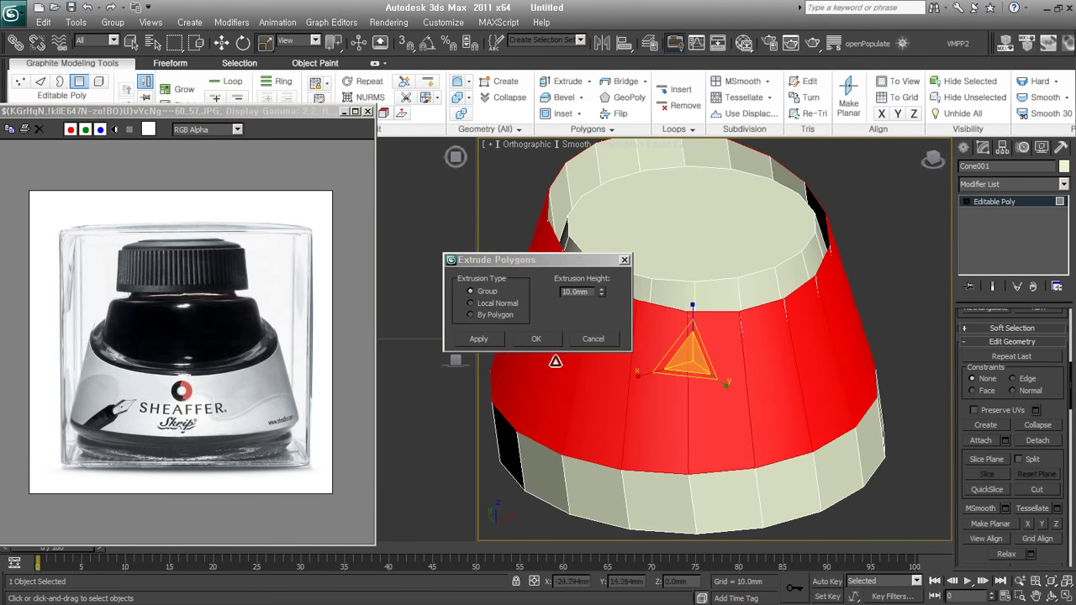
left_click_drag(569, 269, 584, 343)
scroll(790, 352, "down", 3)
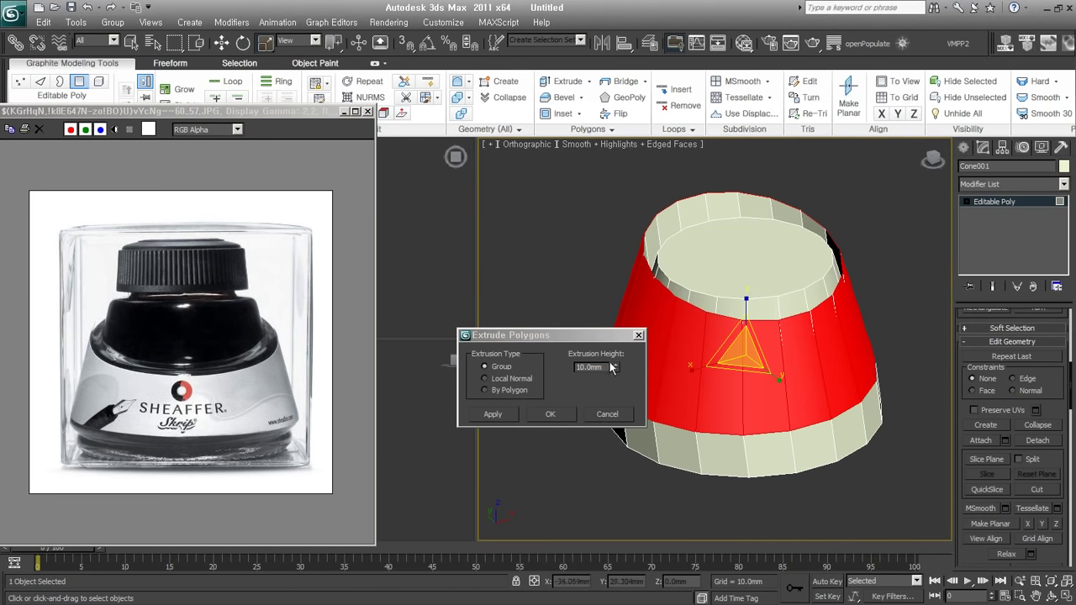
mouse_move(611, 368)
left_mouse_down()
mouse_move(603, 326)
mouse_move(670, 382)
mouse_move(623, 370)
mouse_move(646, 353)
left_mouse_up()
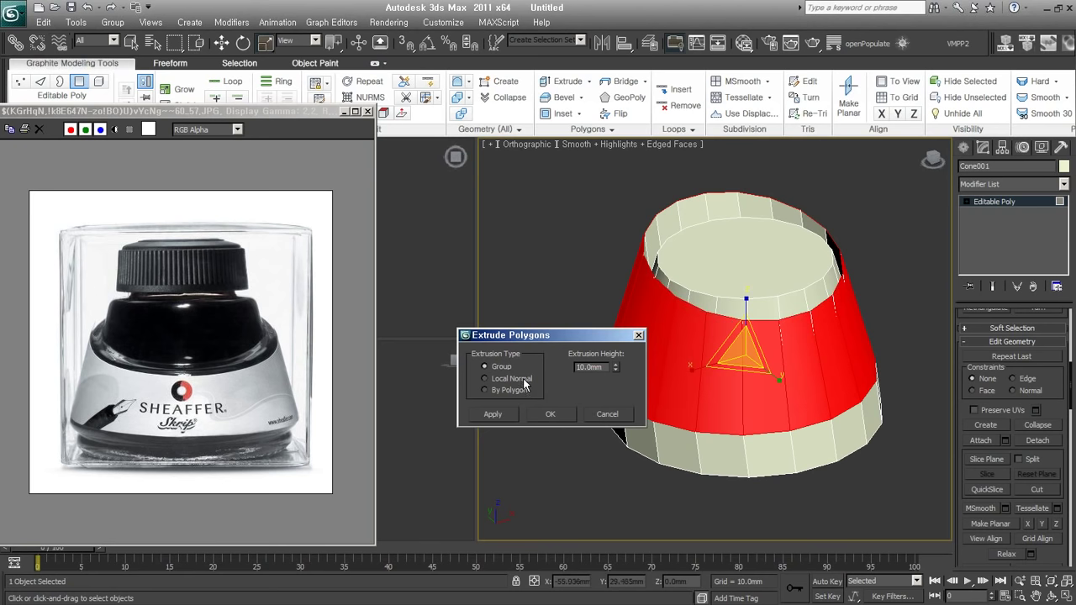
left_click(524, 380)
left_click_drag(614, 368, 697, 376)
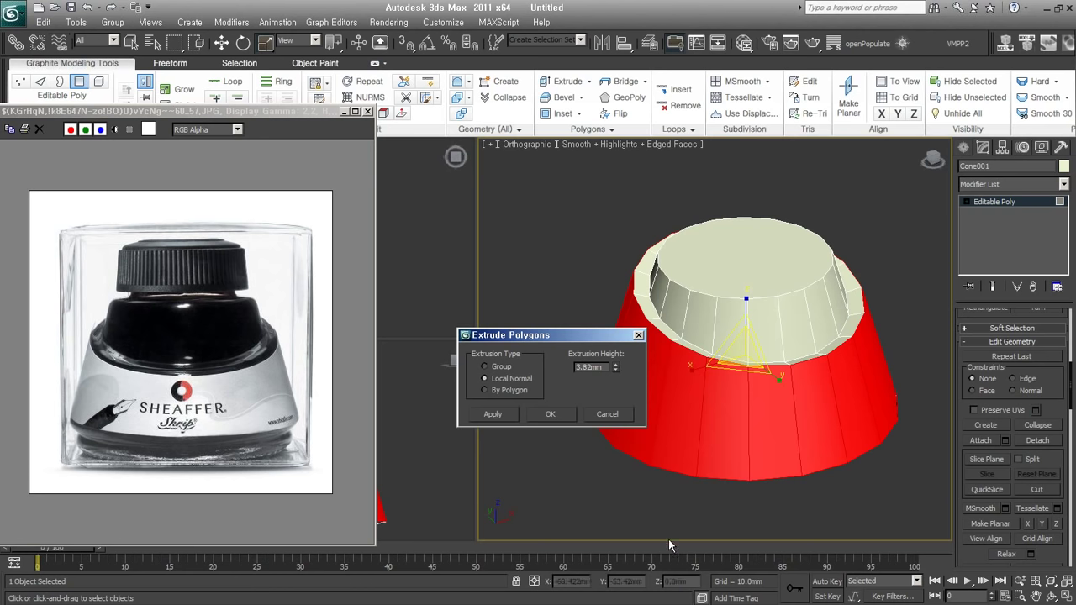
mouse_move(785, 435)
middle_mouse_down("alt")
mouse_move(740, 360)
mouse_move(668, 410)
middle_mouse_up("alt")
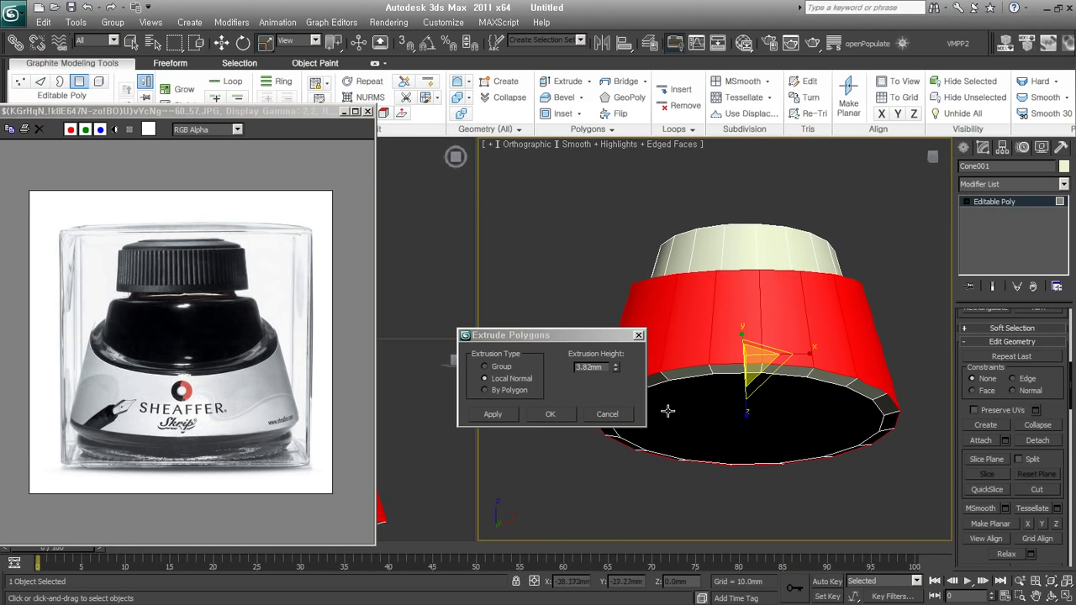
left_click(607, 414)
key("shift+z")
key("shift+z")
left_click(905, 458)
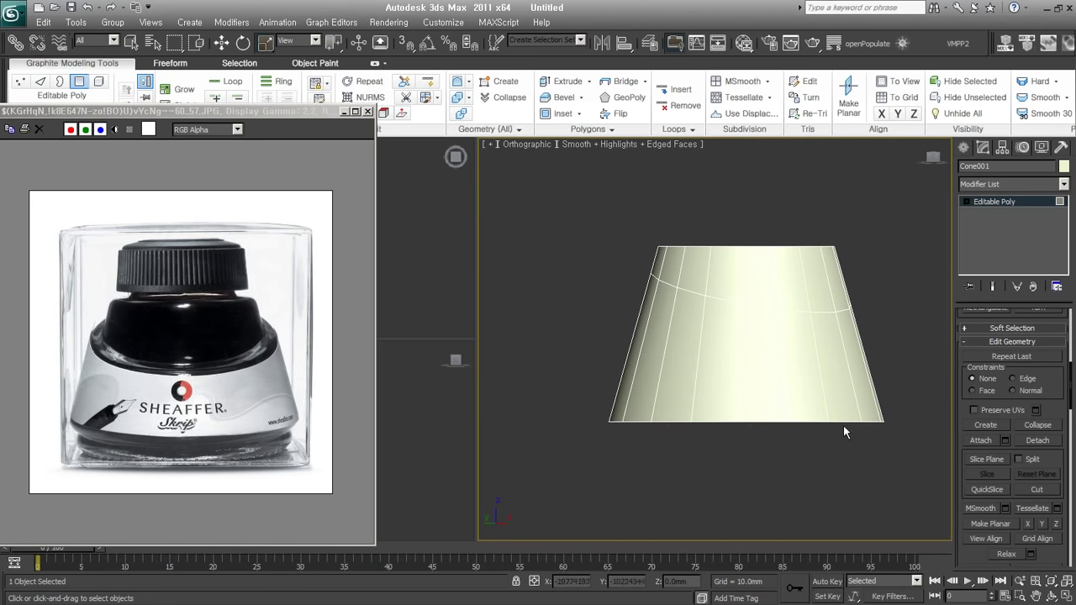
- Add a Swift Loop edge loop near the cone's base
key("alt+shift+w")
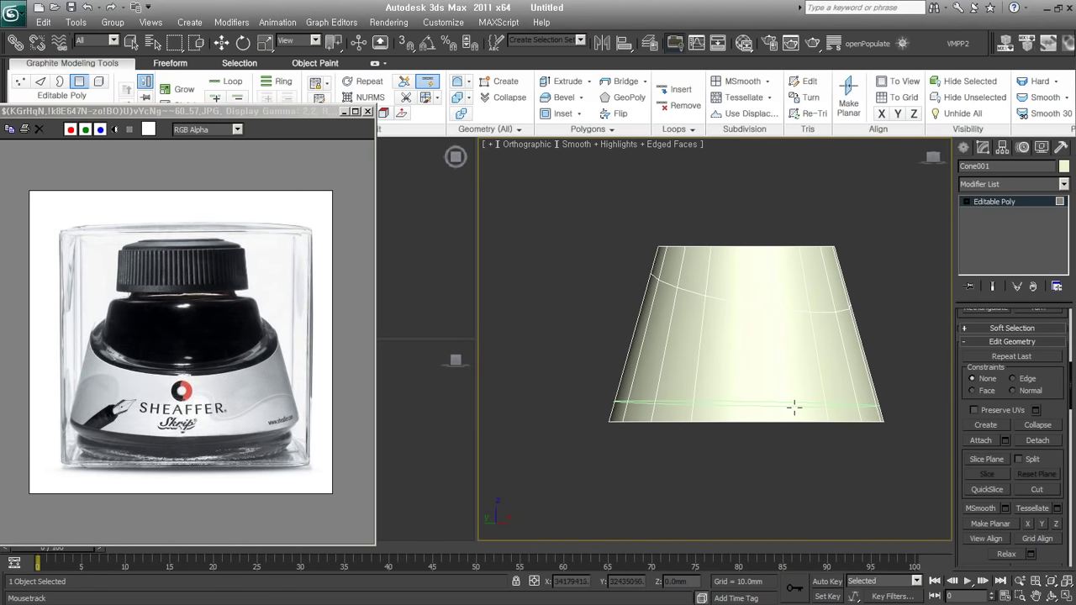
left_click(716, 403)
mouse_move(716, 404)
middle_mouse_down("alt")
mouse_move(716, 413)
mouse_move(793, 392)
mouse_move(848, 410)
middle_mouse_up("alt")
- Extrude the band of faces above the new loop outward 3.82mm by Local Normal
key("w")
left_click(822, 386)
left_click(801, 388, "shift")
right_click(814, 345)
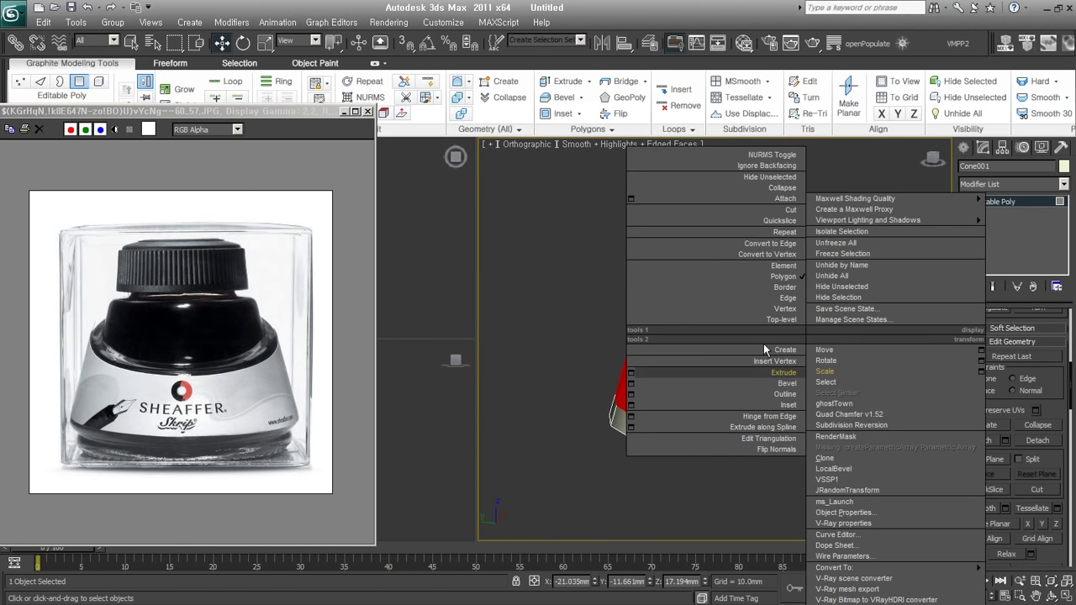
left_click(631, 375)
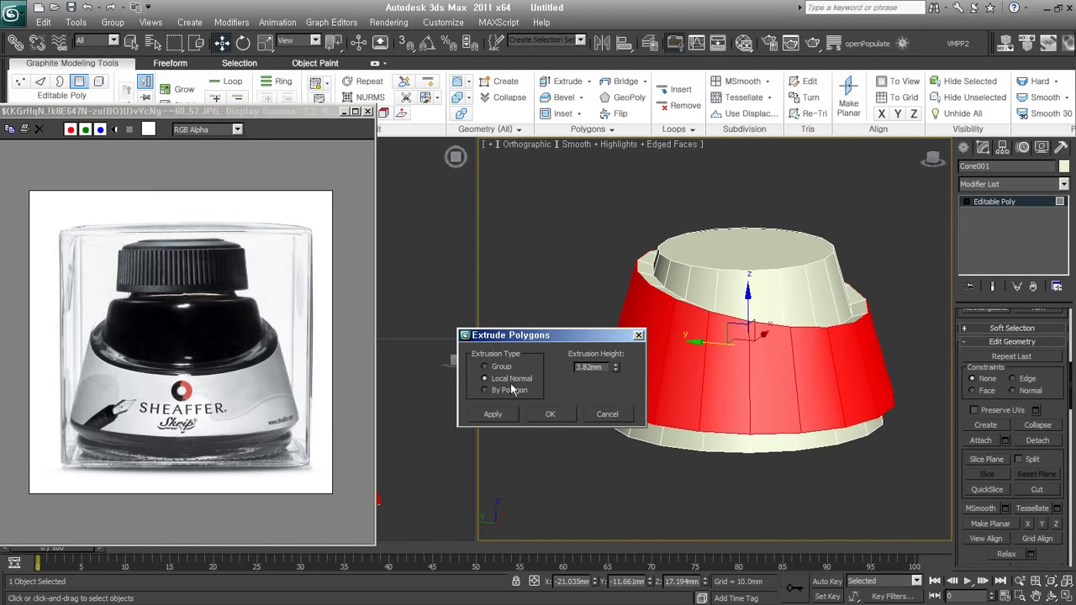
left_click(550, 414)
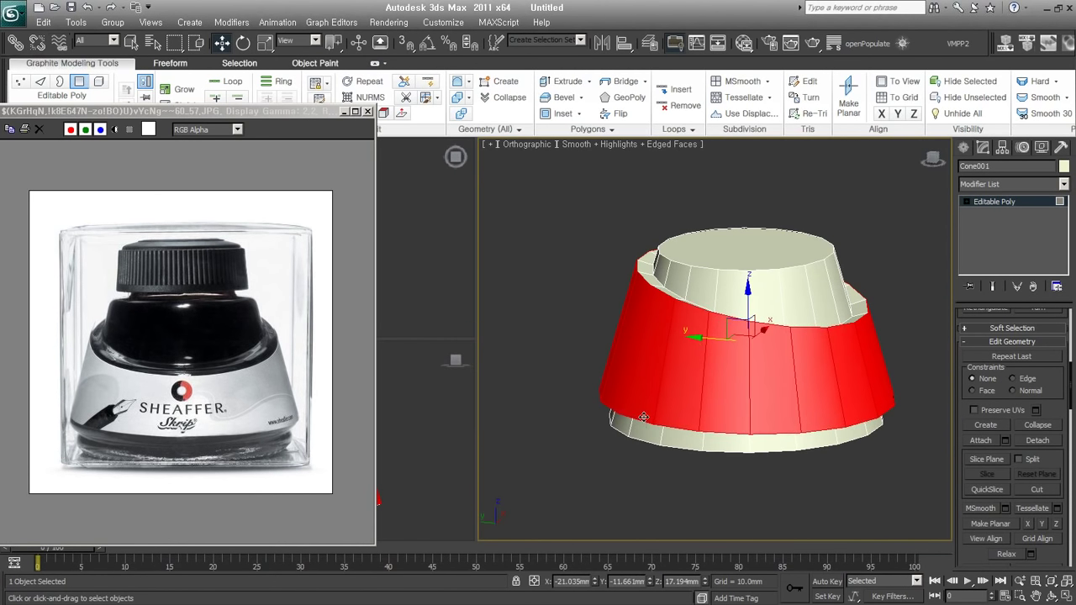
mouse_move(845, 398)
middle_mouse_down("alt")
mouse_move(790, 447)
mouse_move(774, 431)
middle_mouse_up("alt")
left_click(878, 536)
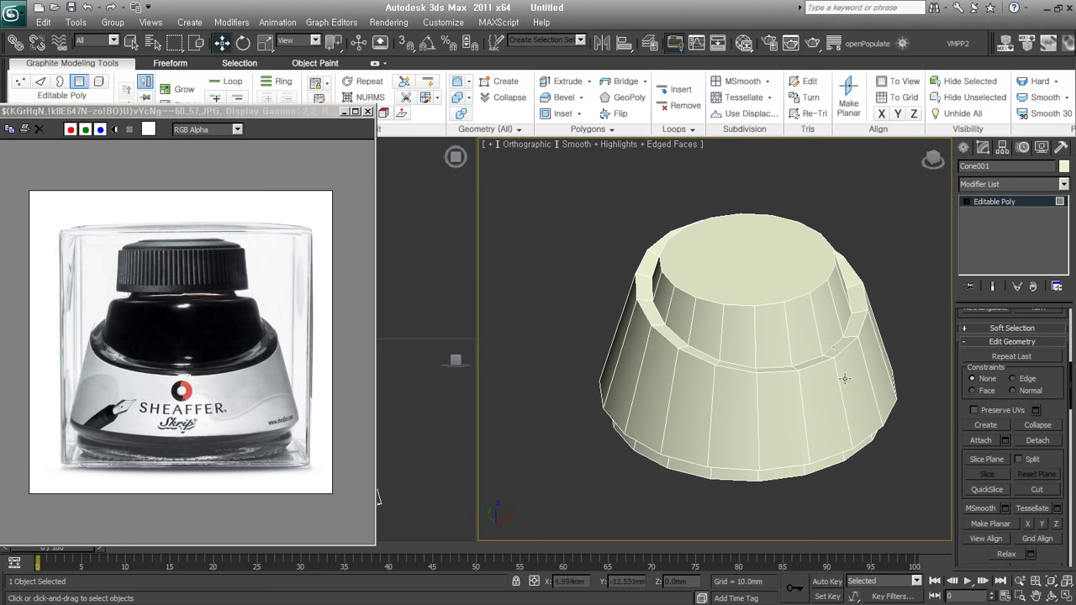
- Grow the face selection onto the middle band's rim faces and convert it to their border edges
middle_click_drag(832, 345, 785, 427, "alt")
key("ctrl+z")
key("ctrl+x")
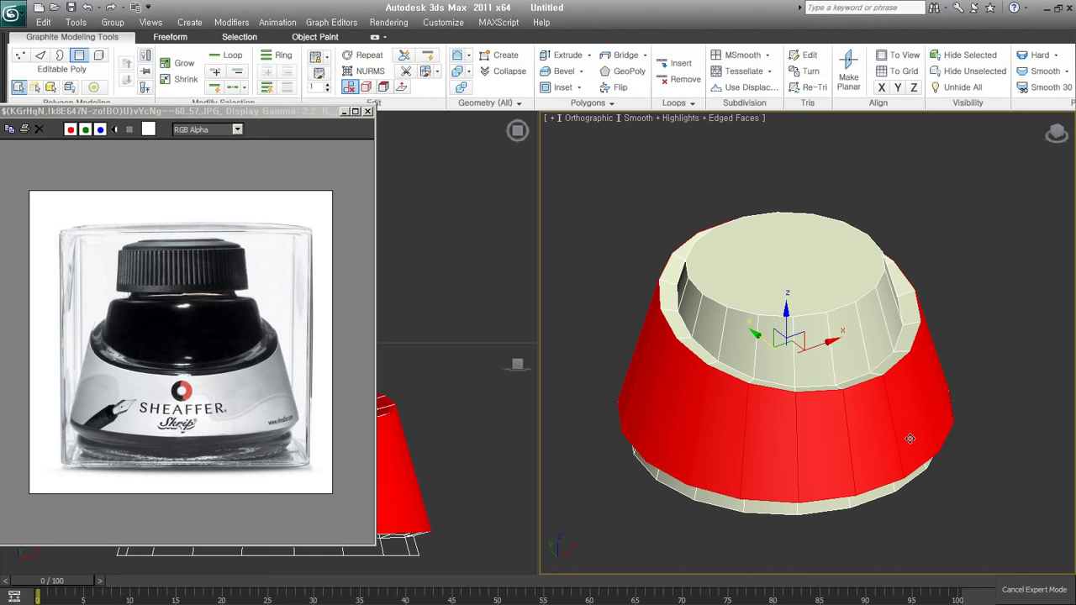
key("ctrl+x")
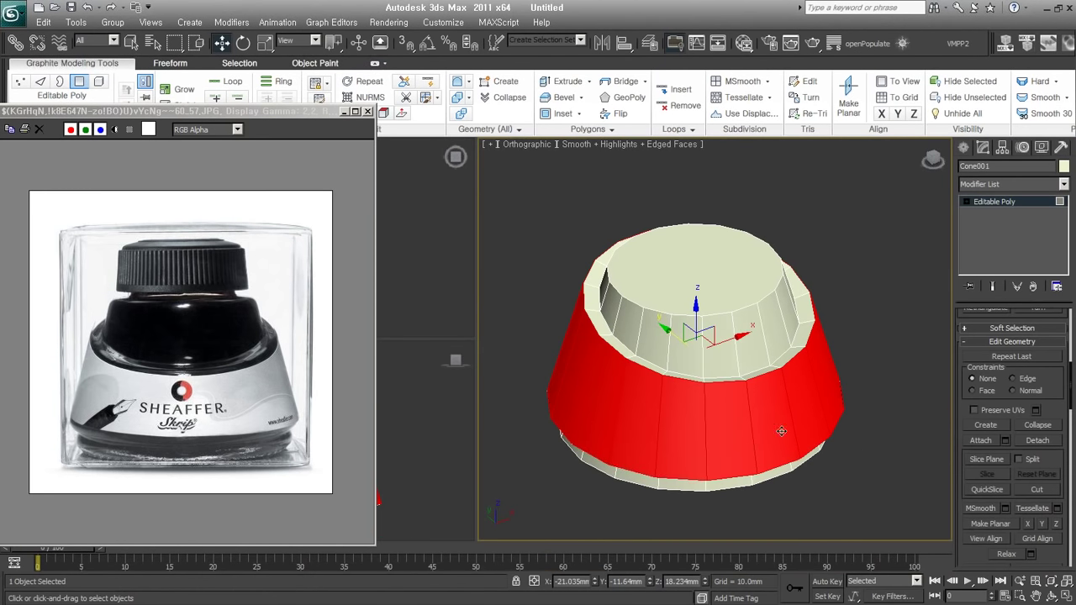
left_click_drag(1004, 405, 992, 587)
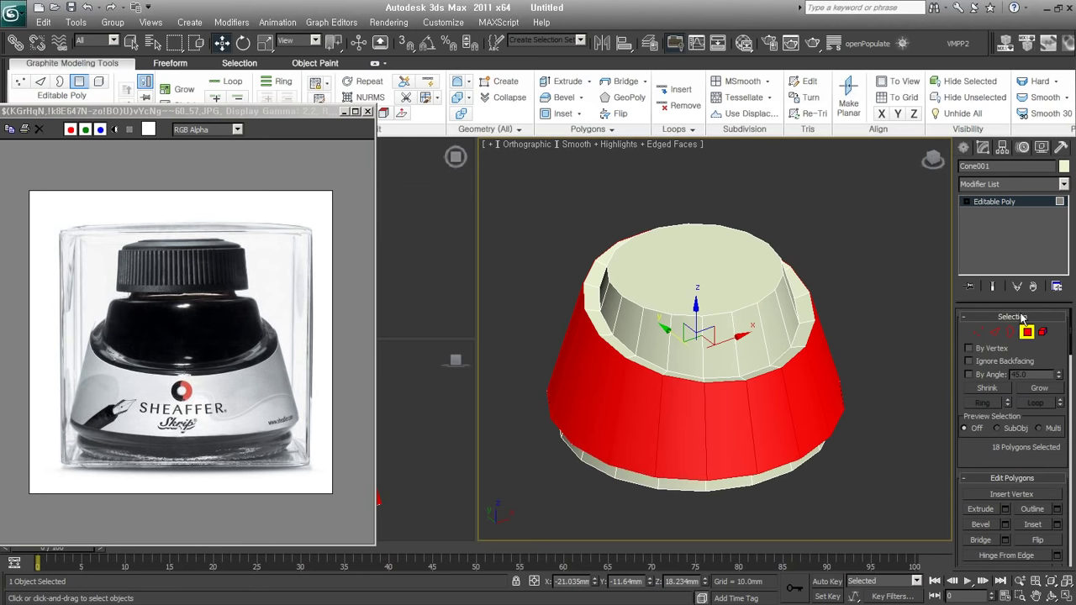
left_click(1043, 388)
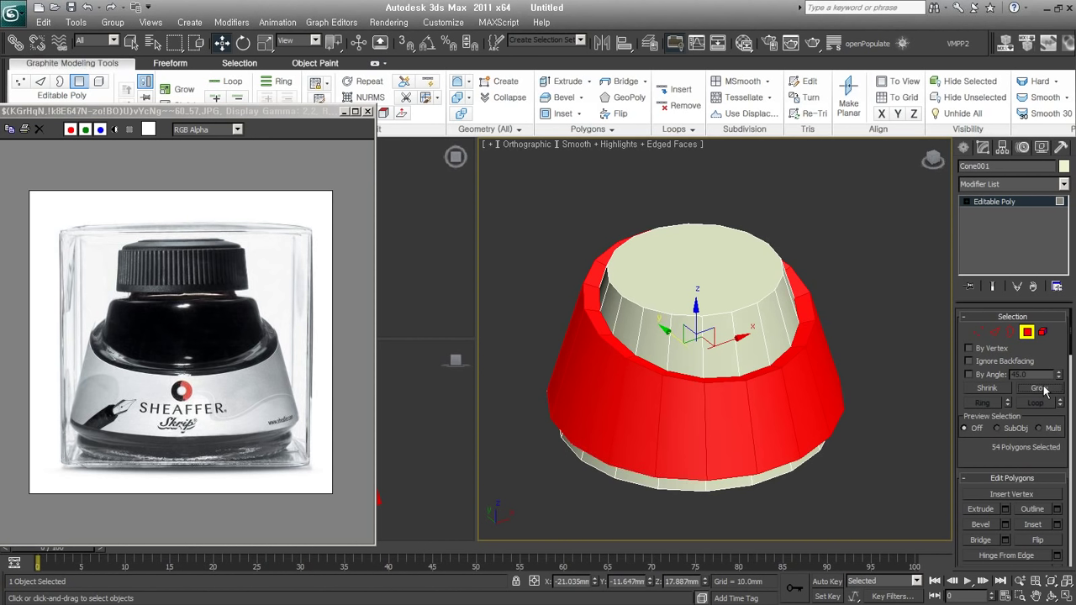
left_click(995, 333, "ctrl+shift")
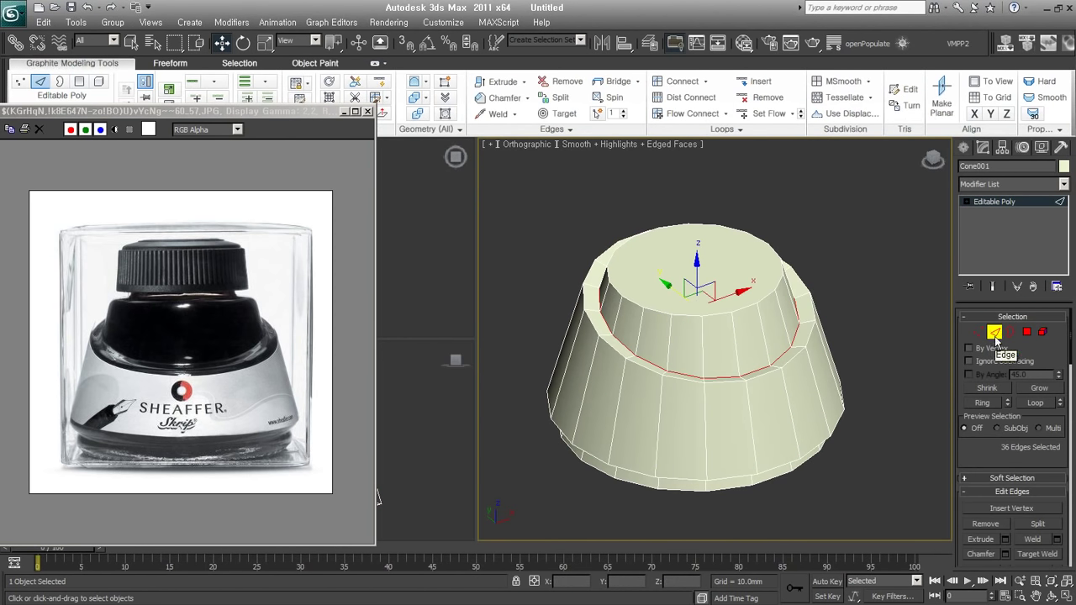
- Chamfer the selected rim edges of the middle band into doubled edges
mouse_move(733, 469)
middle_mouse_down("alt")
mouse_move(577, 409)
mouse_move(721, 461)
middle_mouse_up("alt")
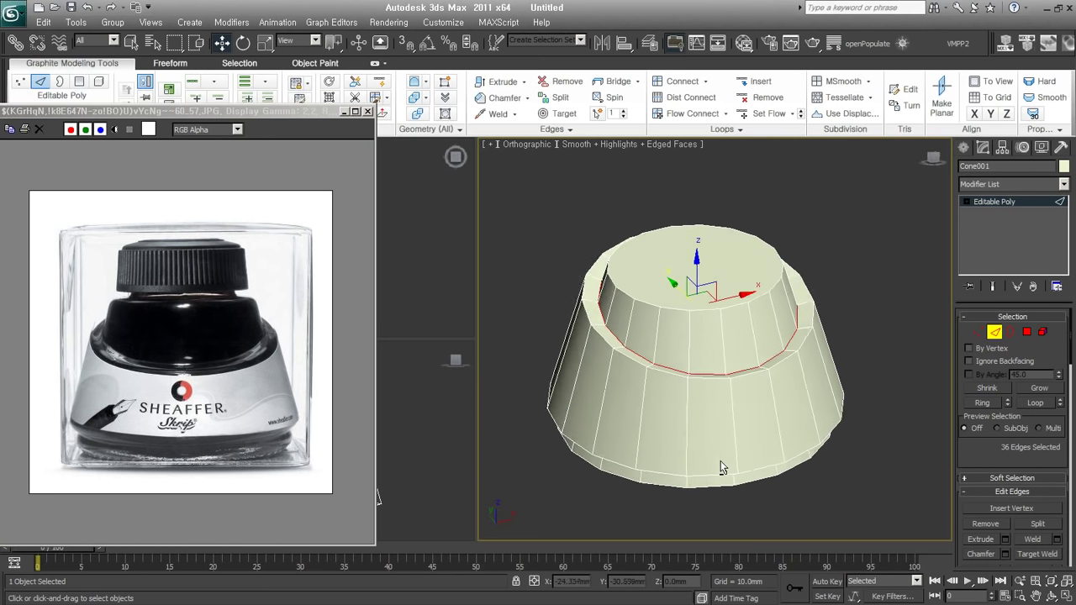
scroll(832, 316, "up", 2)
scroll(831, 319, "up", 2)
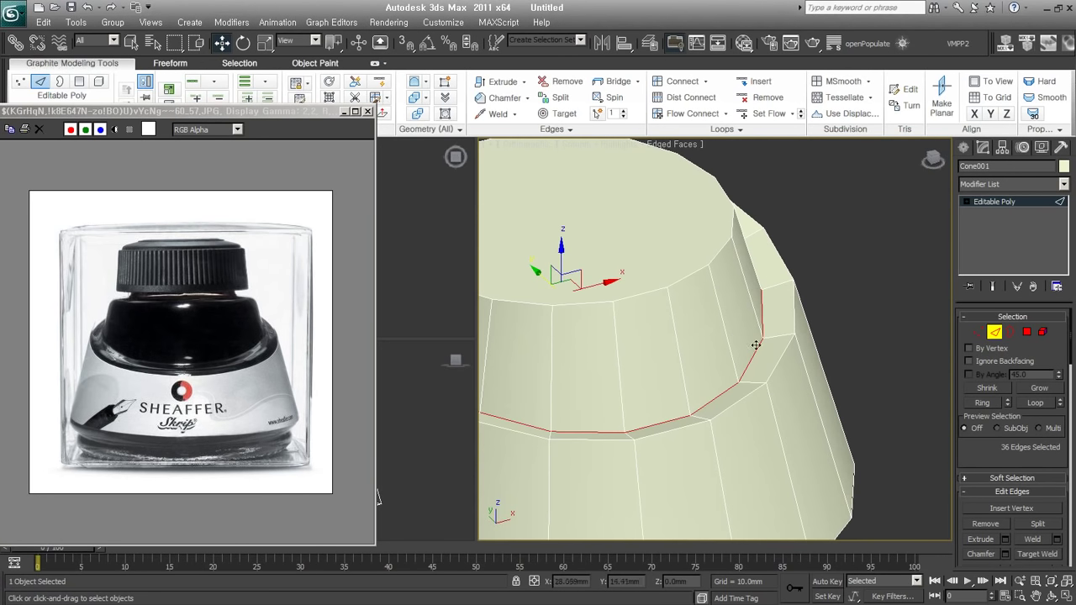
right_click(749, 340)
left_click(728, 418)
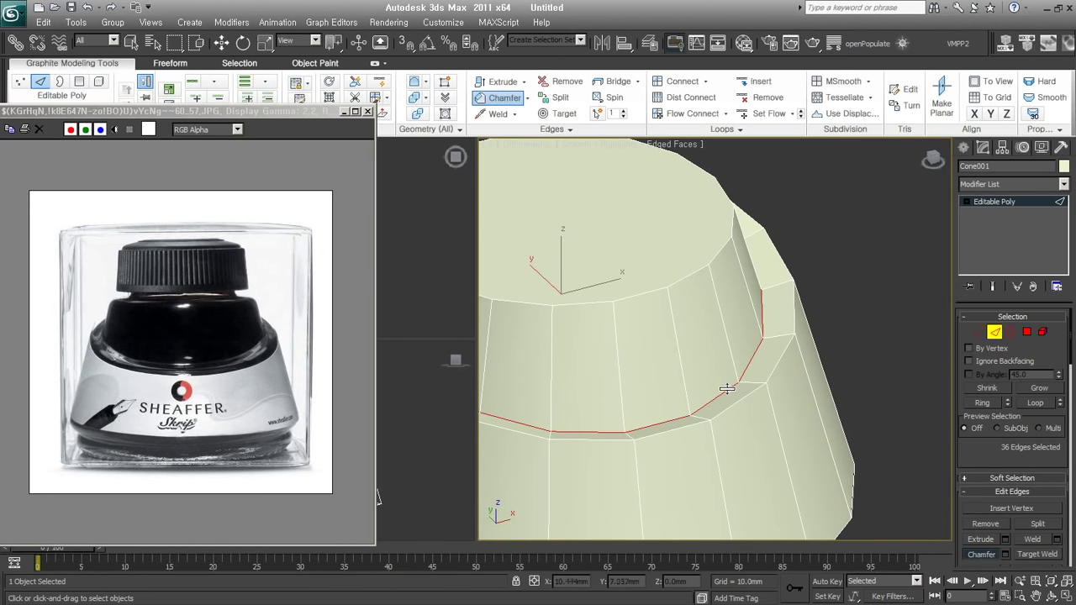
left_click_drag(728, 388, 729, 388)
- Select a full face loop on the cone's lower band and convert it to its border edges
scroll(826, 461, "down", 3)
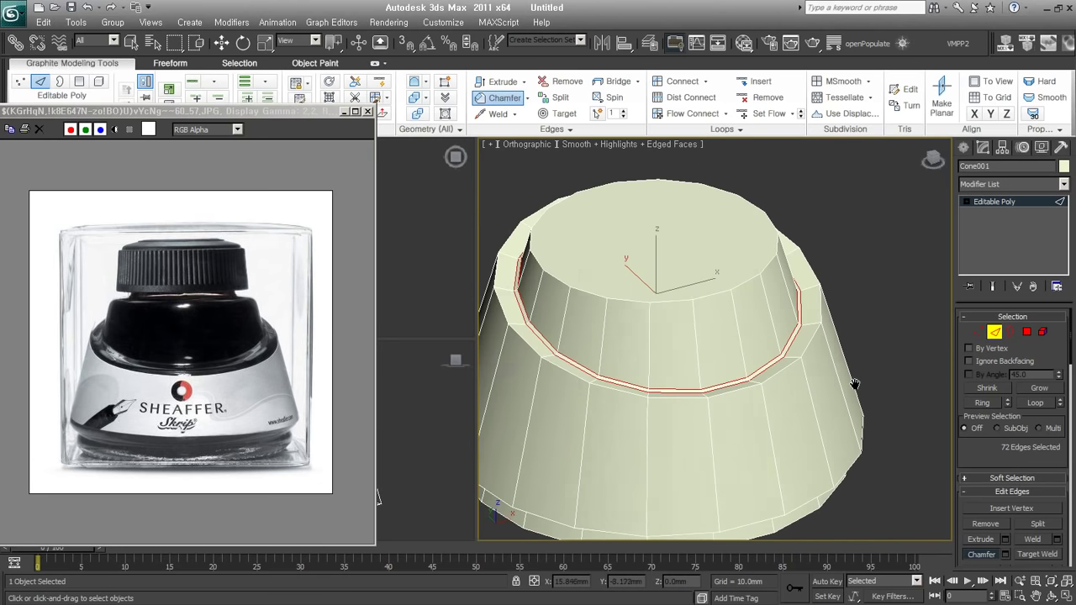
scroll(840, 401, "down", 3)
left_click(995, 332)
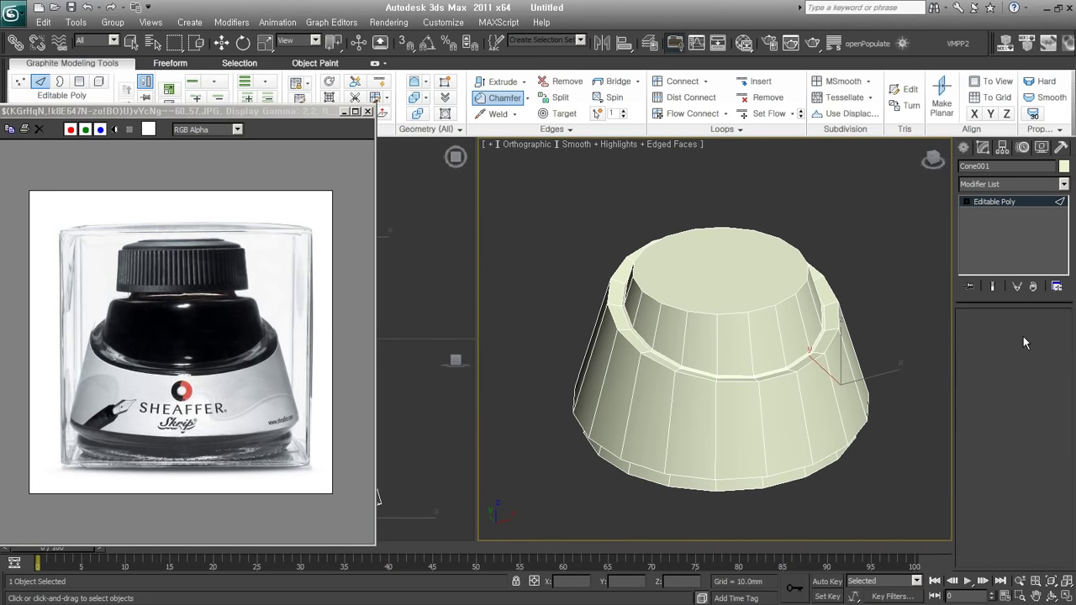
left_click(1027, 332)
left_click(850, 394)
left_click(861, 400, "shift")
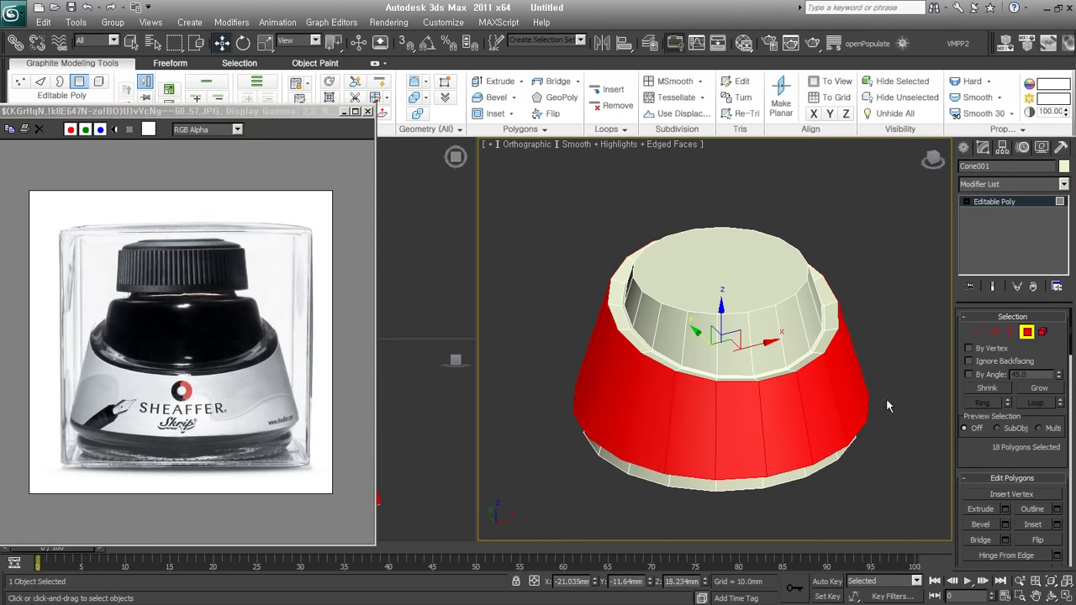
left_click(995, 332, "ctrl+shift")
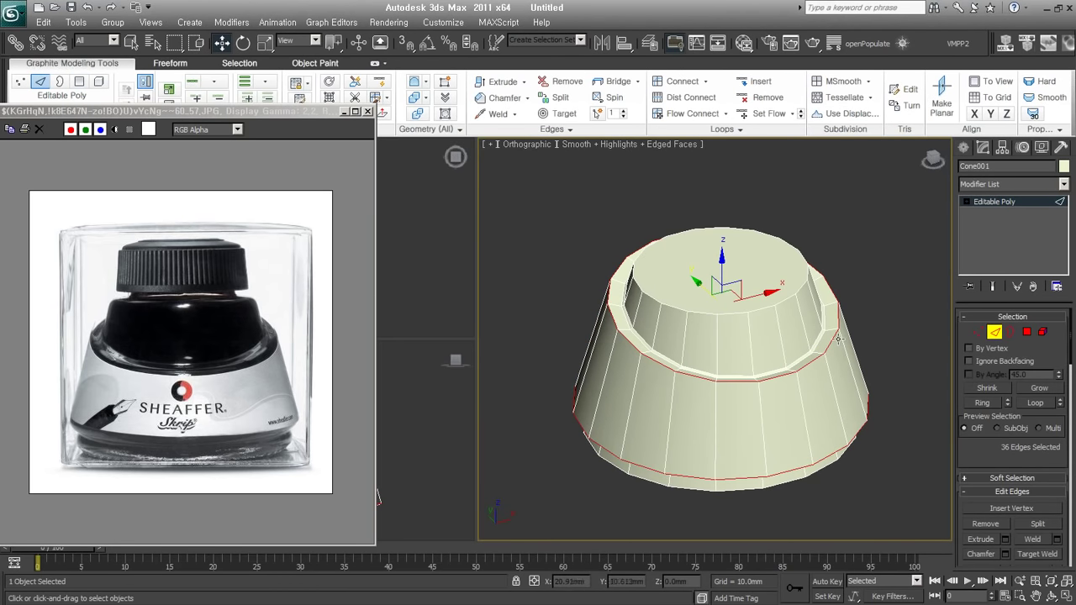
- Chamfer those border edge loops into parallel double loops
scroll(838, 338, "up", 2)
scroll(838, 338, "up", 2)
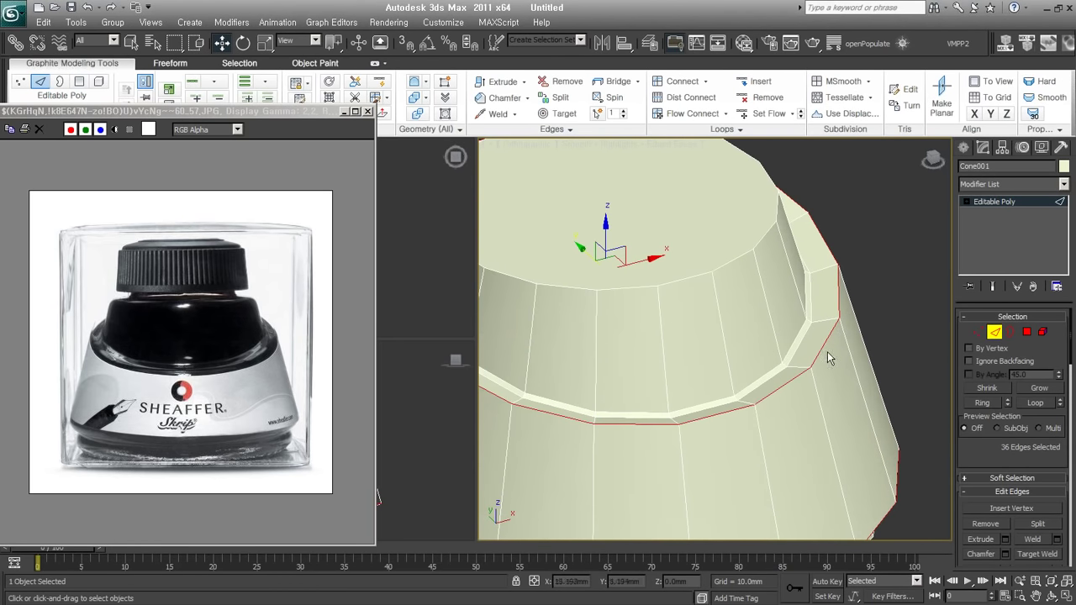
right_click(828, 357)
left_click(815, 380)
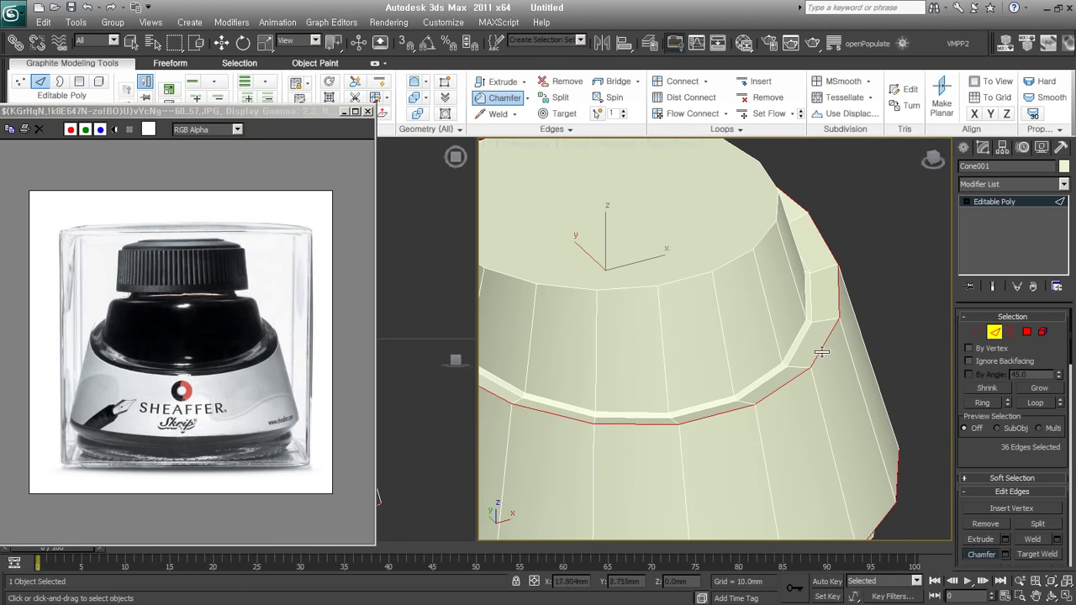
left_click_drag(822, 353, 824, 345)
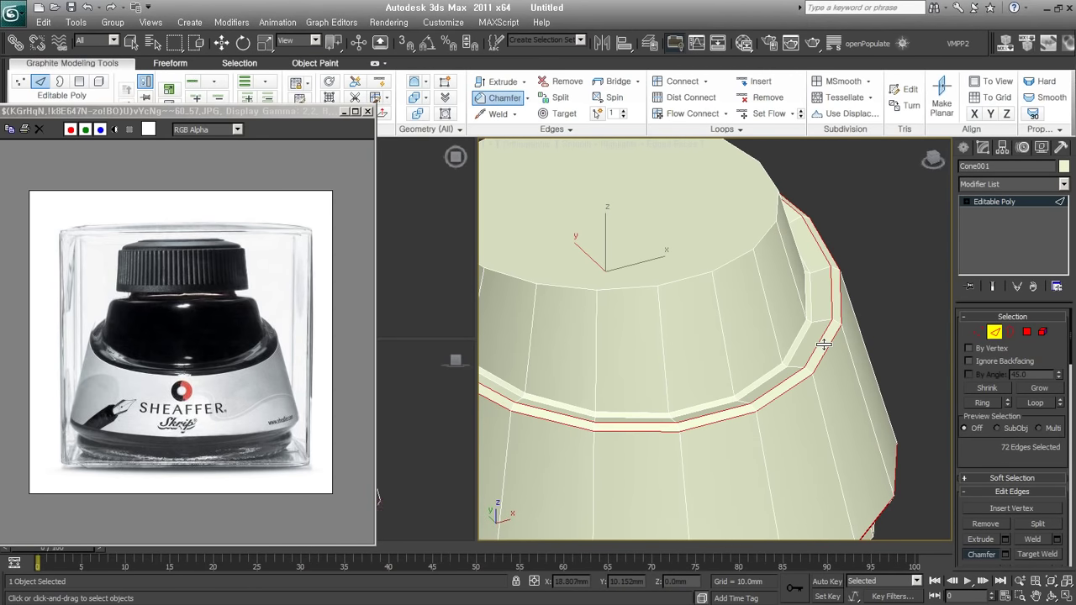
scroll(832, 450, "down", 4)
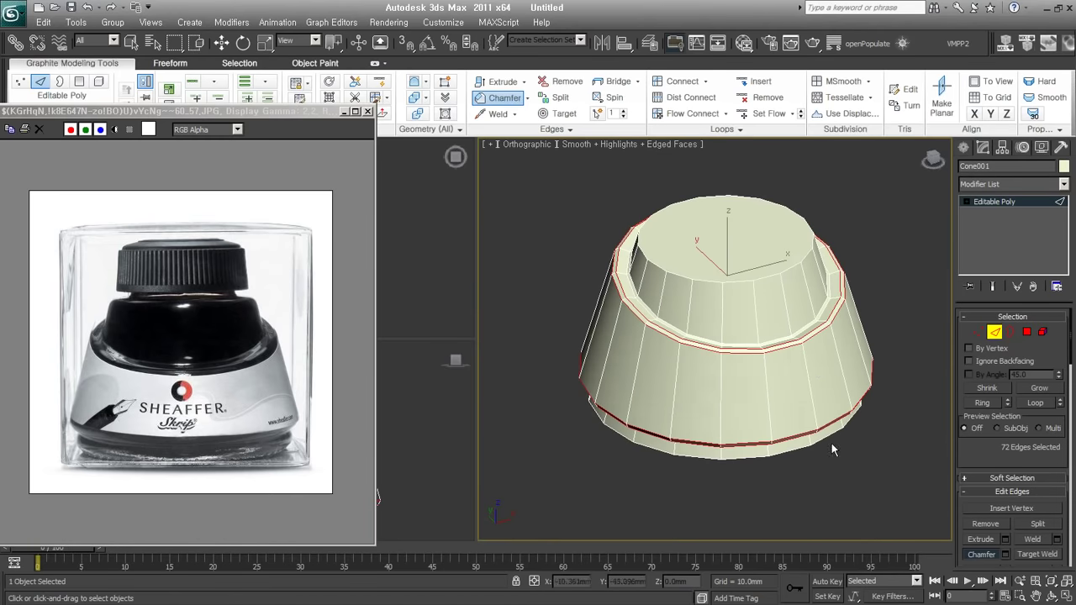
- Insert a new horizontal edge loop around the cone's body with SwiftLoop
left_click(848, 498)
key("shift+alt+l")
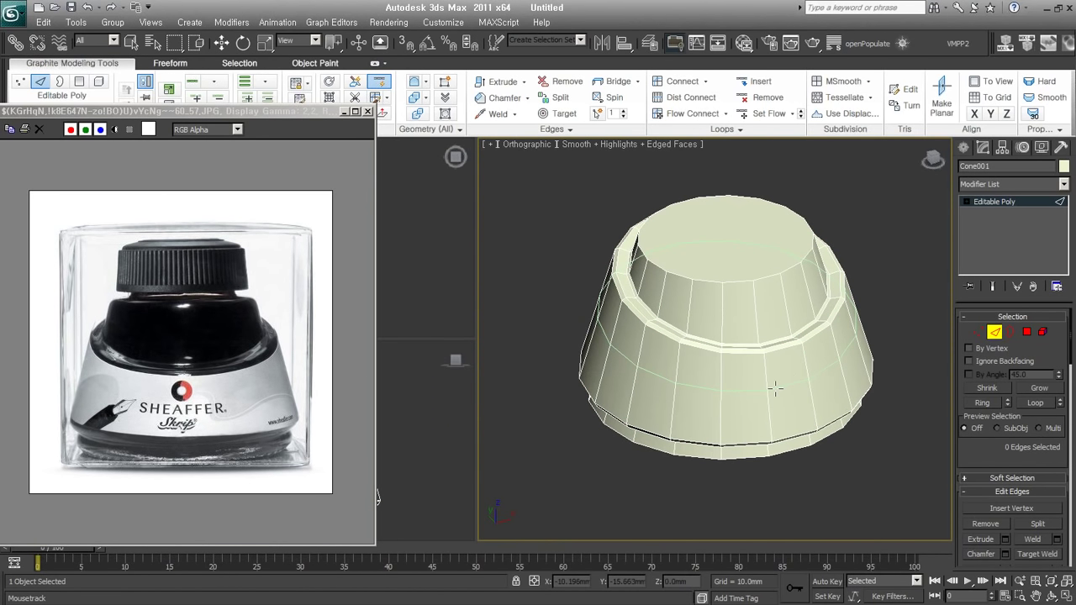
middle_click_drag(783, 389, 828, 359, "alt")
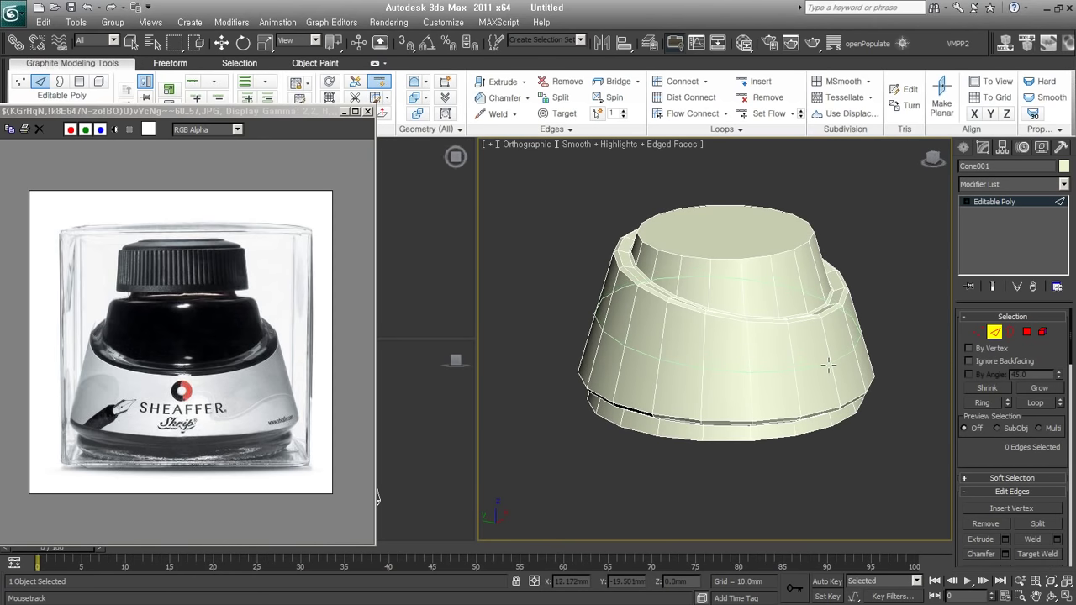
left_click(830, 360)
mouse_move(830, 360)
middle_mouse_down("alt")
mouse_move(657, 459)
mouse_move(788, 464)
middle_mouse_up("alt")
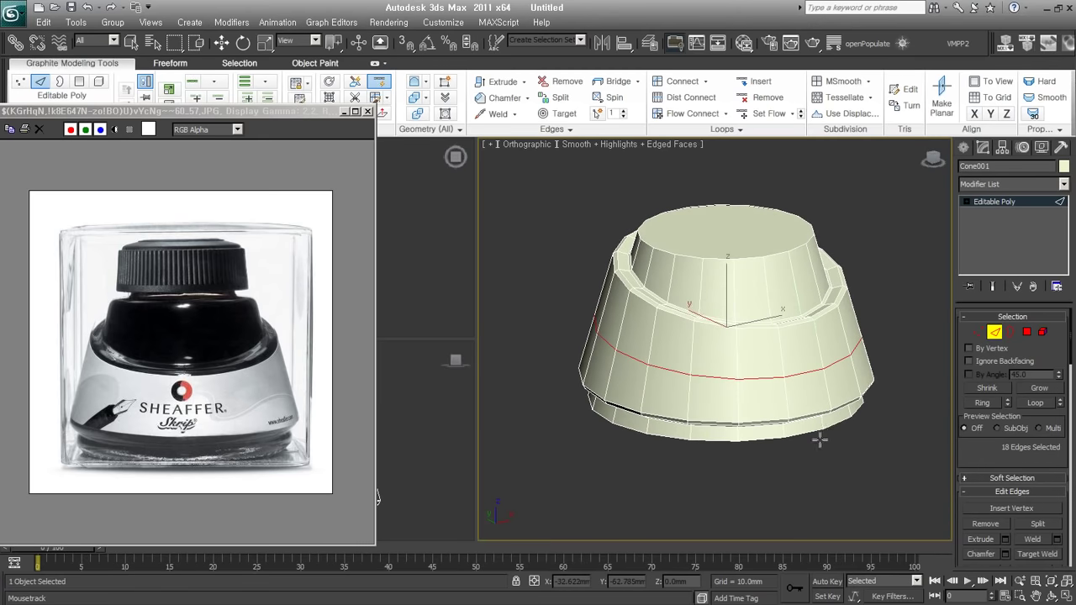
- Select the cone's top cap and bevel it upward and narrower
key("w")
left_click(1028, 334)
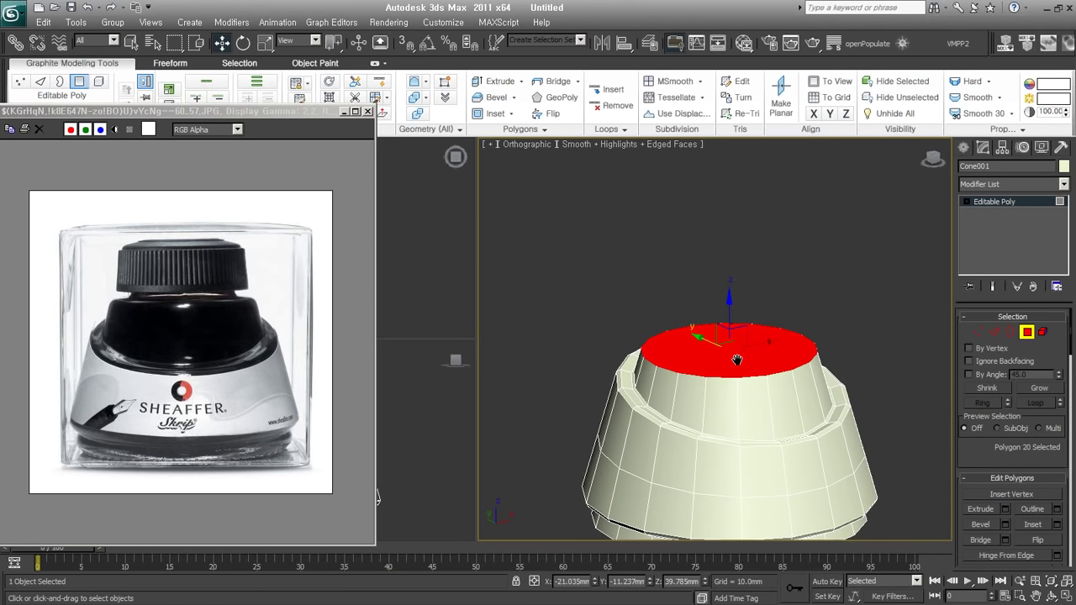
scroll(727, 353, "up", 3)
right_click(702, 354)
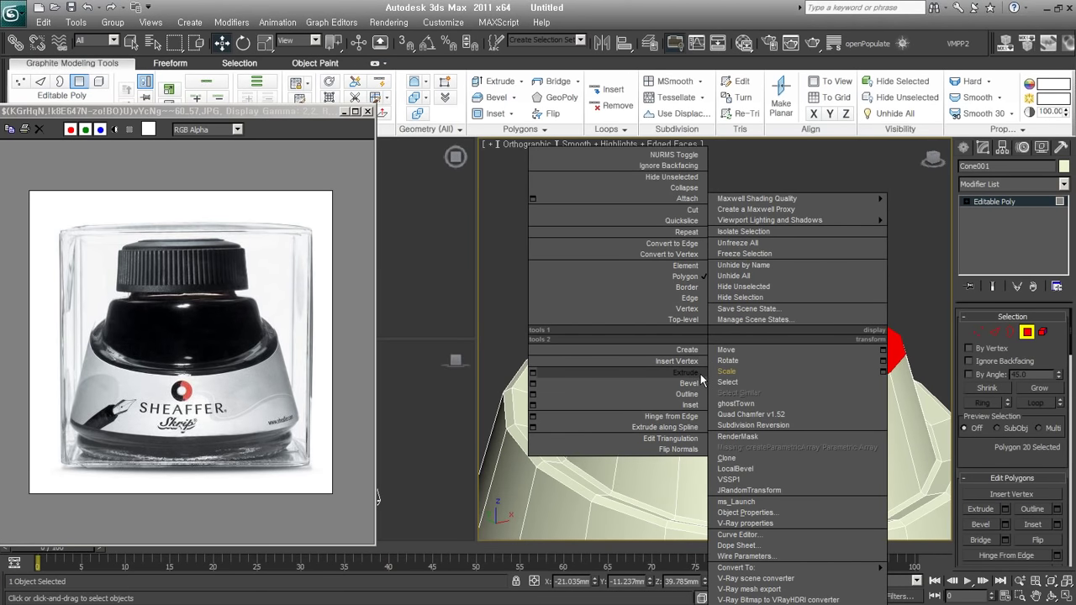
left_click(696, 383)
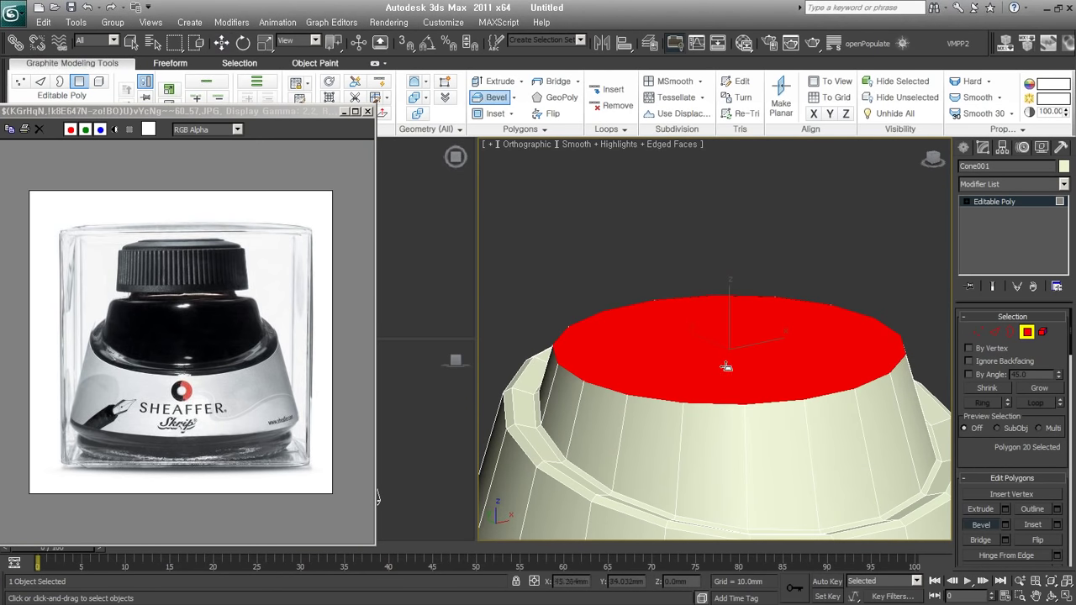
left_click_drag(727, 370, 740, 369)
- Inset the raised top cap into a smaller face, then select the bottom face
right_click(700, 335)
left_click(683, 405)
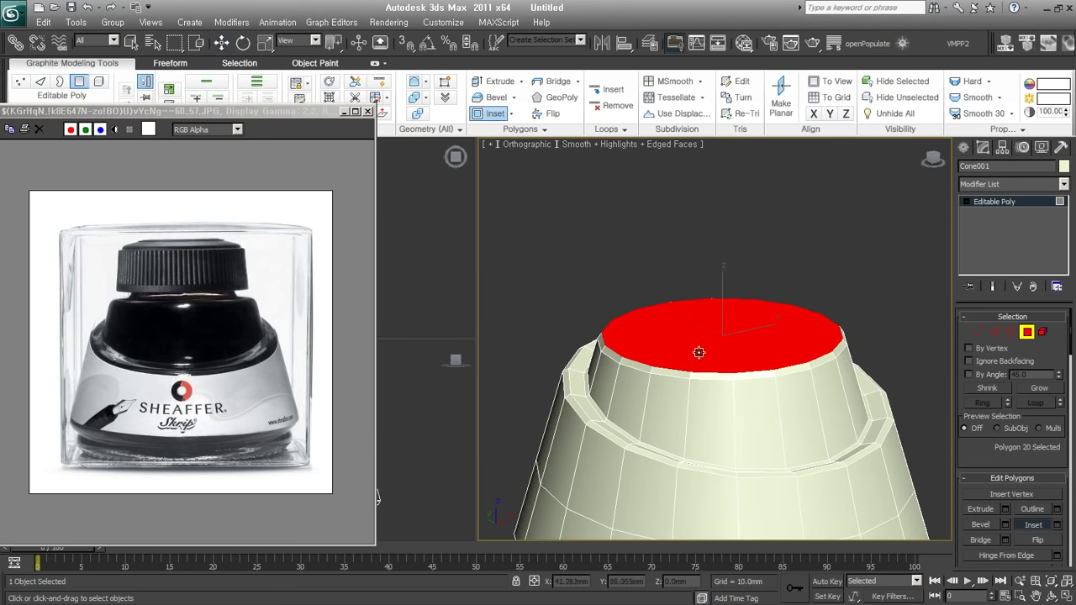
middle_click_drag(768, 462, 768, 345)
scroll(768, 345, "down", 3)
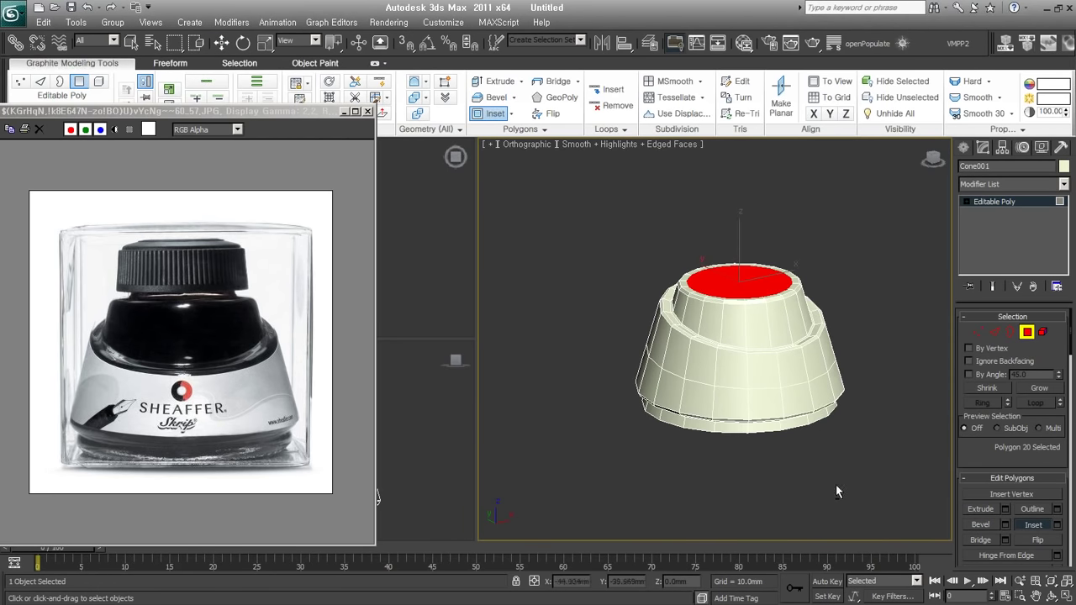
middle_click_drag(836, 484, 787, 375, "alt")
left_click(747, 339)
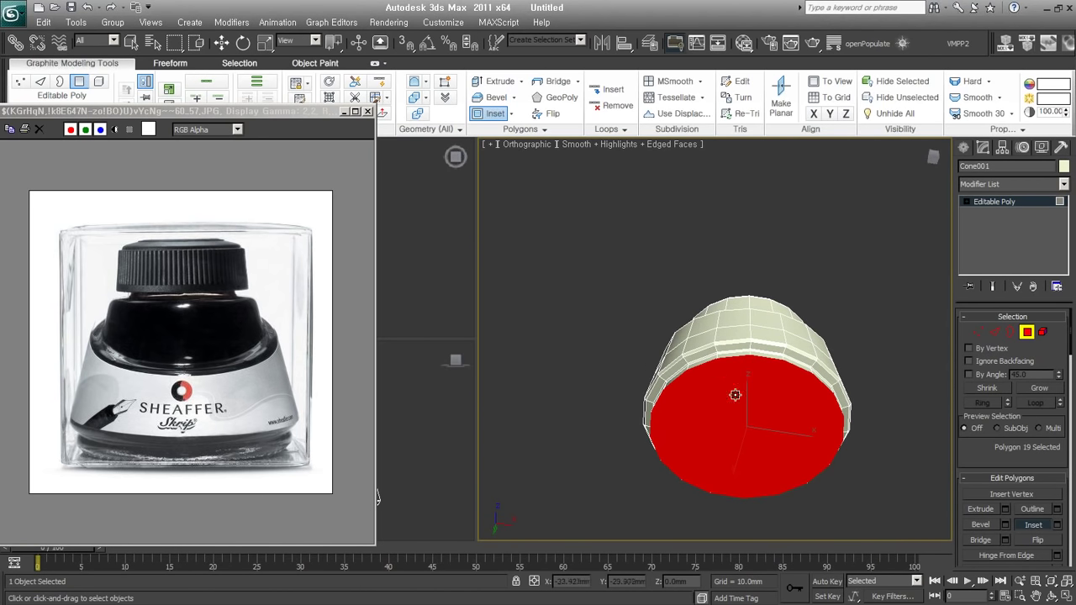
- Bevel the cone's bottom face outward
key("w")
scroll(730, 337, "up", 3)
right_click(714, 345)
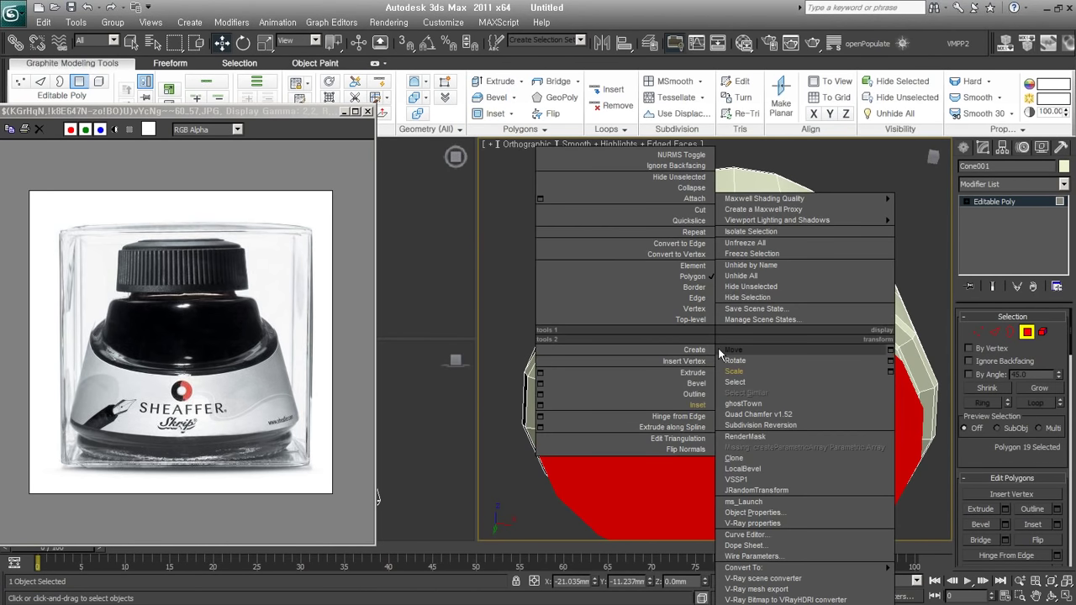
left_click(701, 404)
left_click_drag(701, 404, 810, 392)
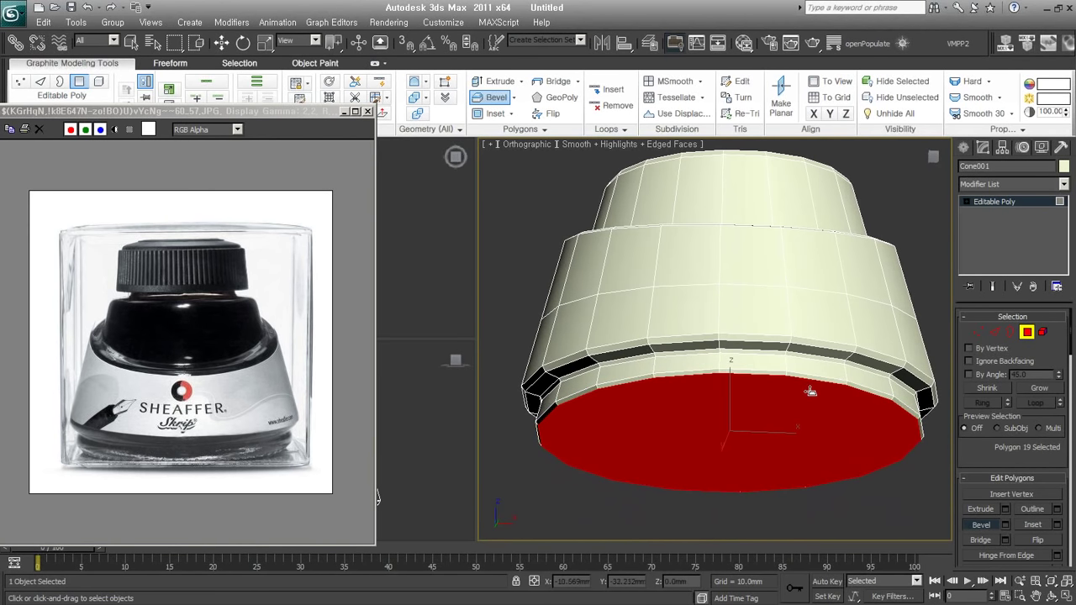
left_click(809, 395)
- Inset the bottom face, adding a ring of polygons
right_click(753, 340)
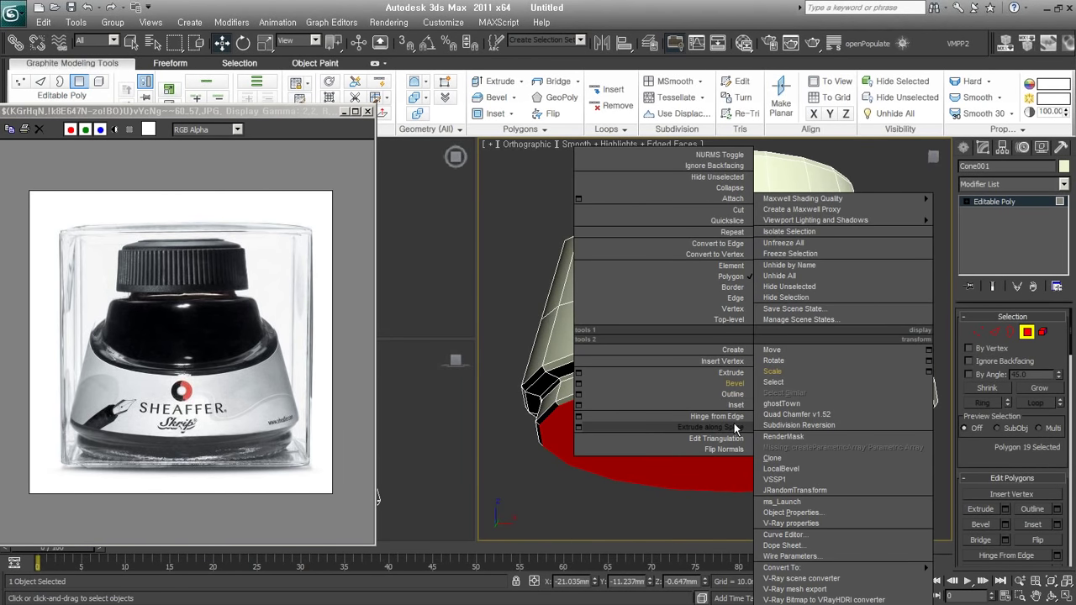
left_click(734, 406)
left_click_drag(782, 439, 776, 461)
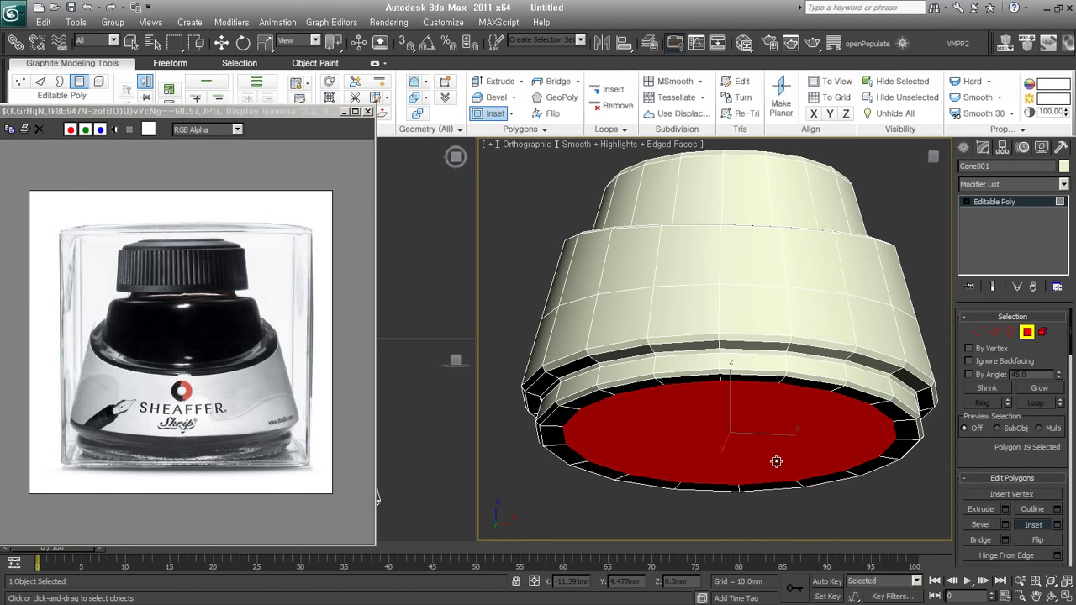
middle_click_drag(782, 424, 841, 351, "alt")
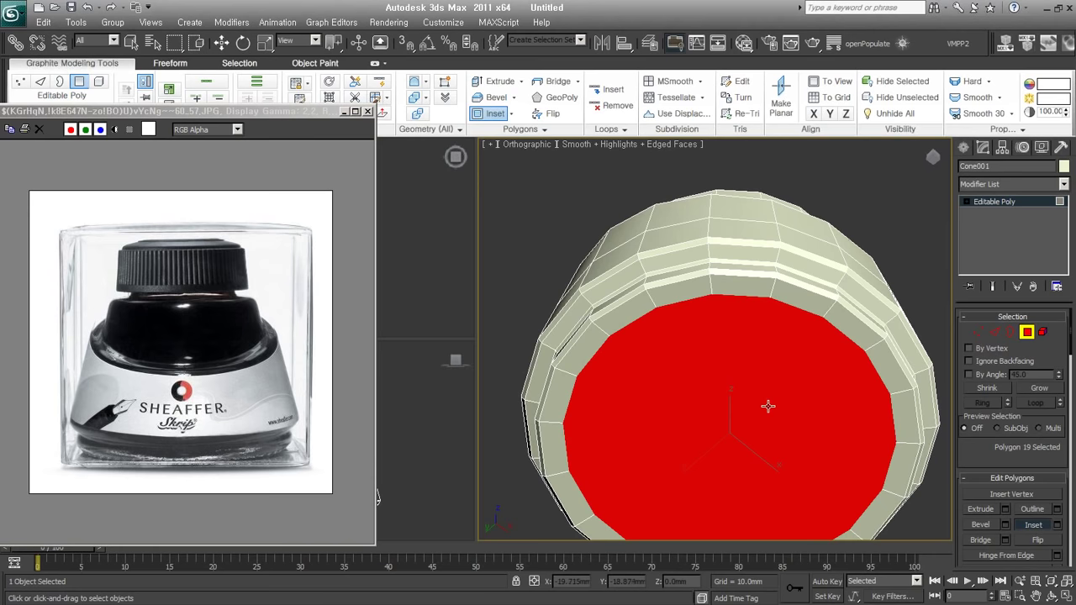
middle_click_drag(768, 406, 764, 376)
key("w")
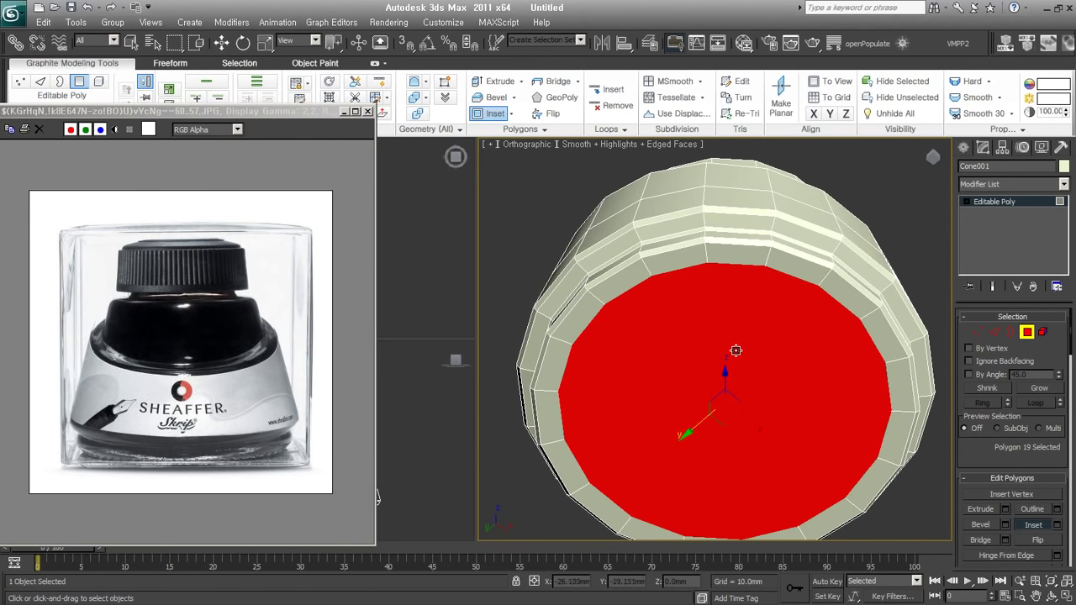
- Inset the bottom face a second time and collapse the inner cap to one centre vertex
right_click(717, 332)
left_click(695, 481)
key("shift+i")
mouse_move(882, 373)
left_mouse_down()
mouse_move(750, 394)
mouse_move(742, 425)
left_mouse_up()
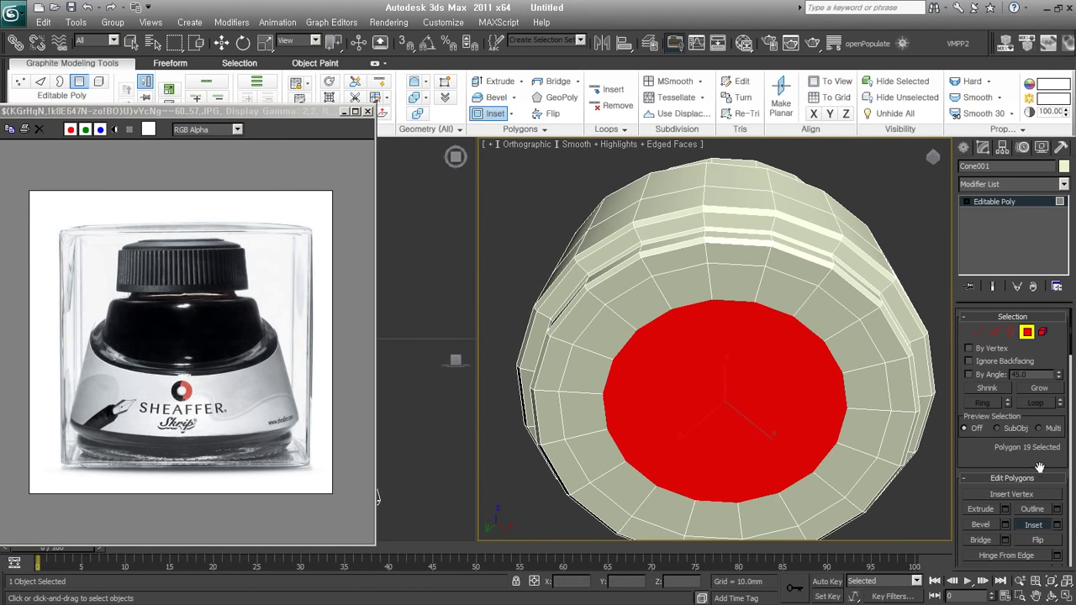
scroll(1039, 467, "down", 3)
scroll(1043, 462, "down", 3)
scroll(1047, 454, "down", 2)
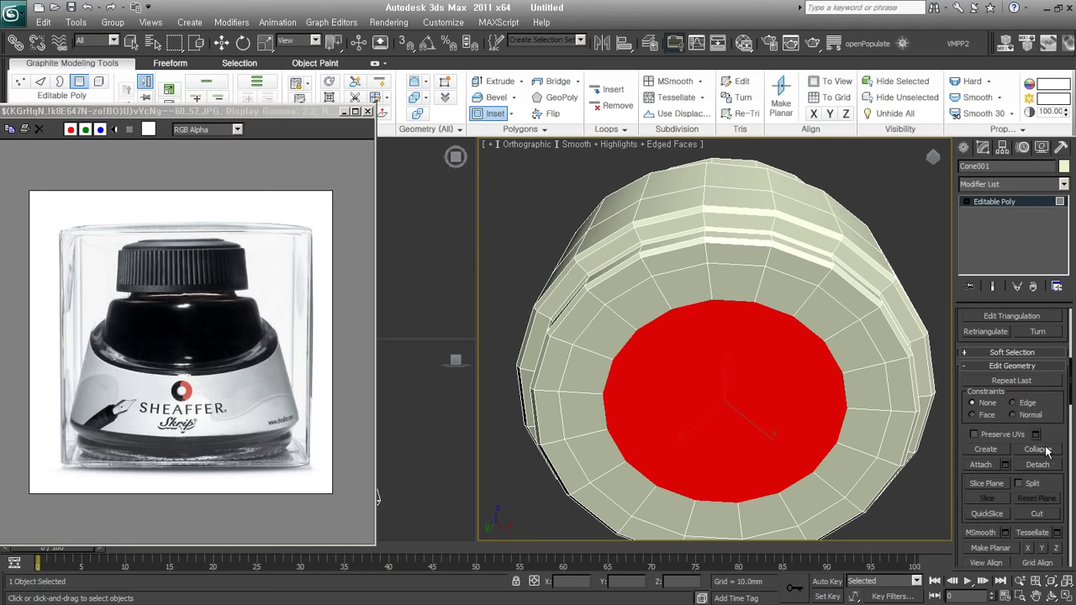
left_click(1046, 451)
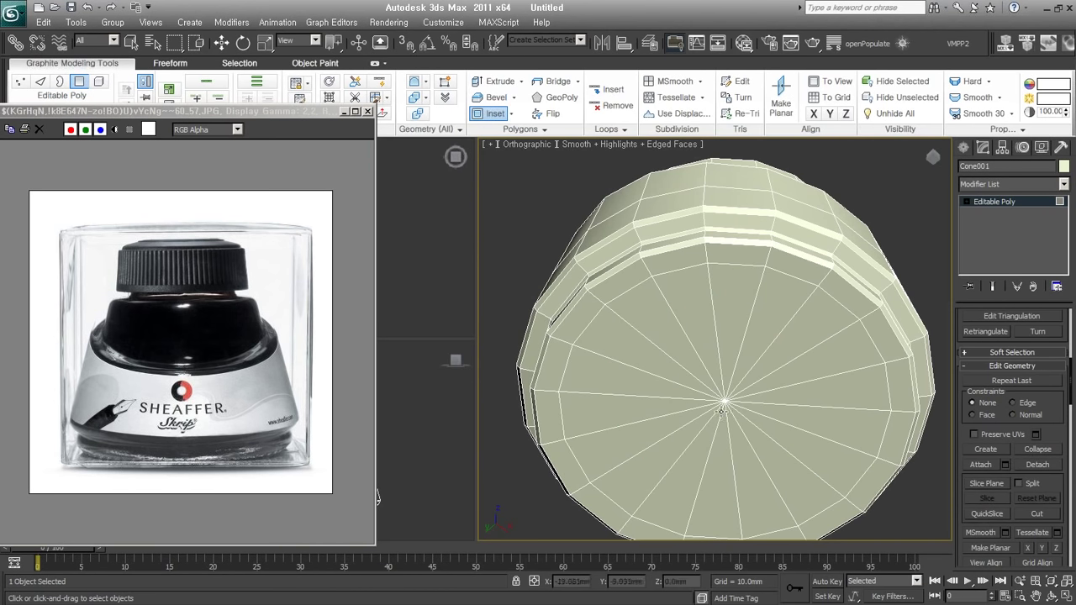
mouse_move(734, 351)
middle_mouse_down("alt")
mouse_move(723, 261)
mouse_move(735, 329)
middle_mouse_up("alt")
left_click(661, 247)
- Scale the top cap down slightly and bevel it up into a narrower raised tier
key("w")
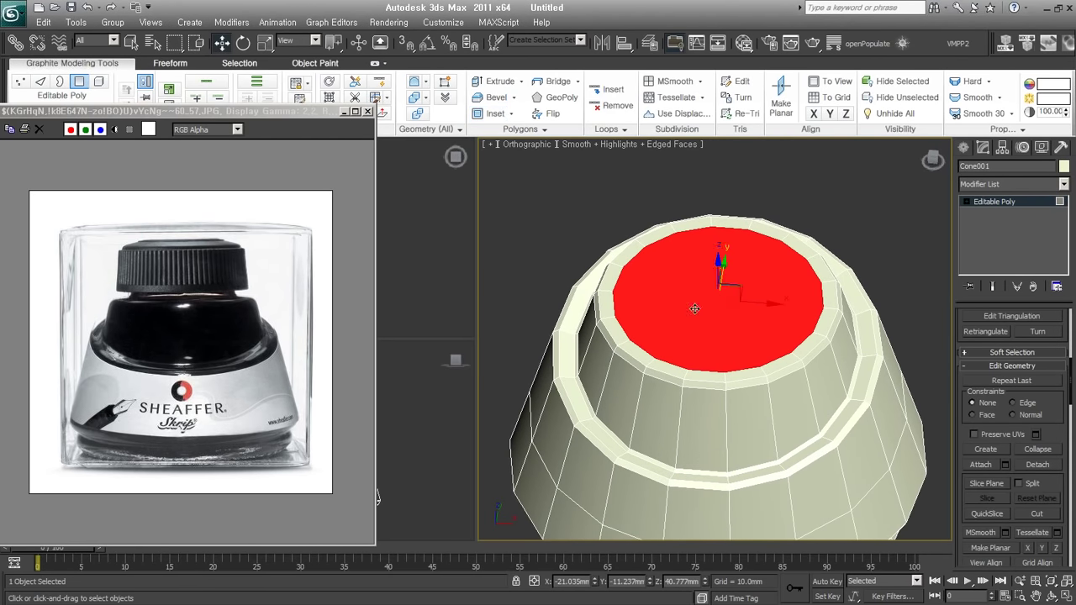
right_click(702, 308)
left_click(717, 338)
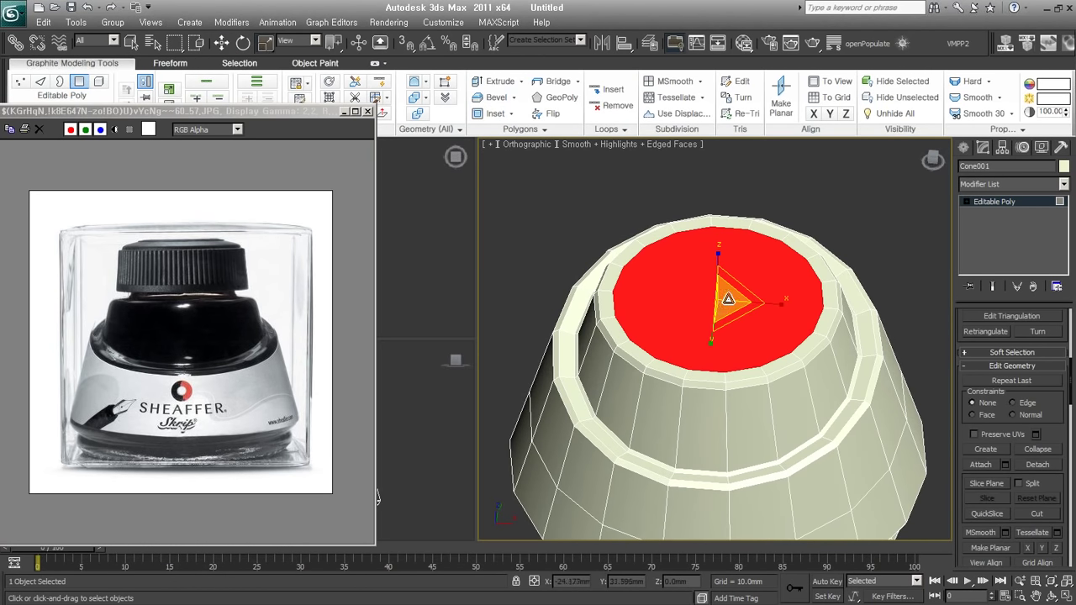
left_click_drag(721, 303, 729, 310)
right_click(718, 301)
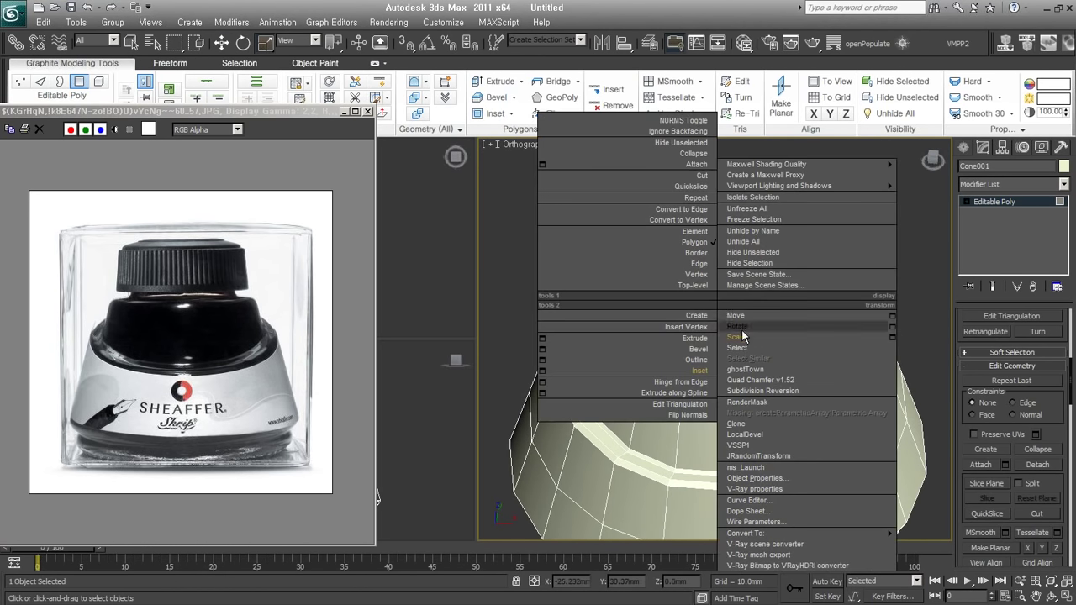
left_click(700, 348)
left_click_drag(704, 345, 728, 284)
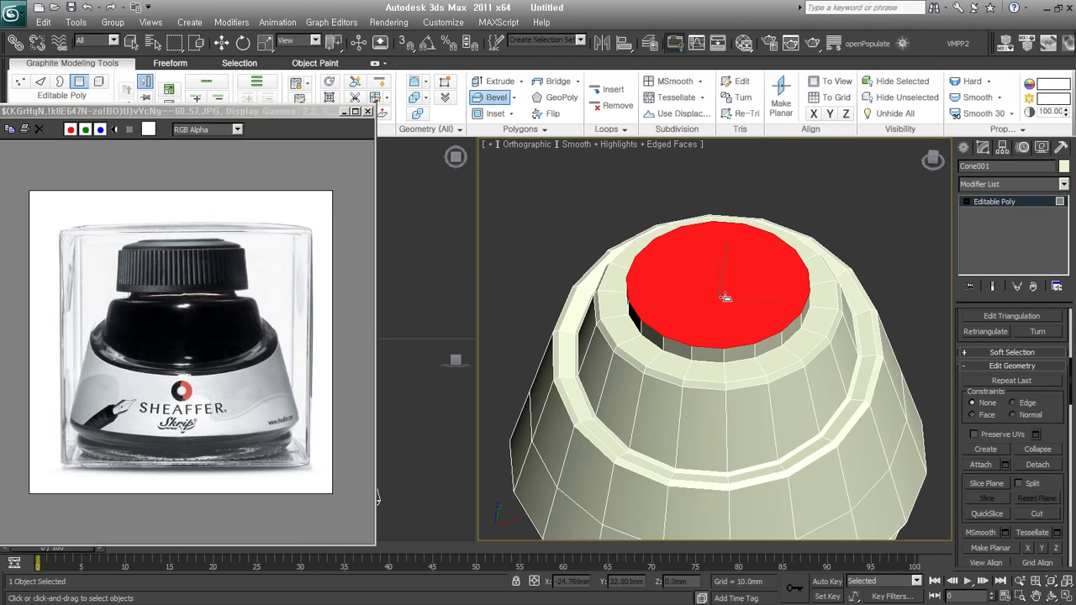
left_click(726, 294)
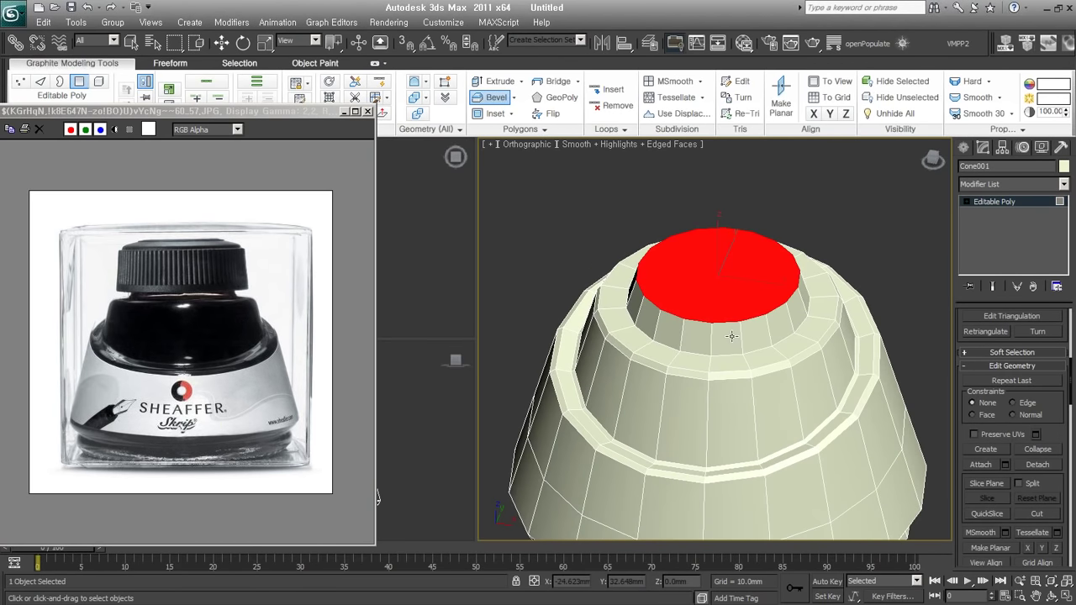
middle_click_drag(750, 351, 752, 339, "alt")
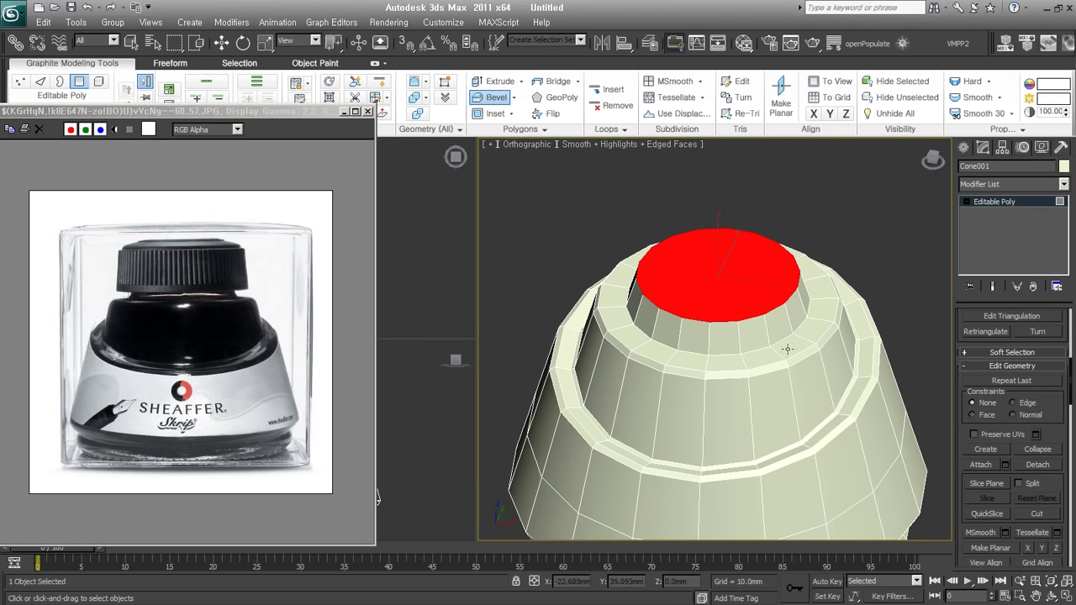
- Chamfer the edge loop around the base of the raised tier
key("2")
double_click(787, 345)
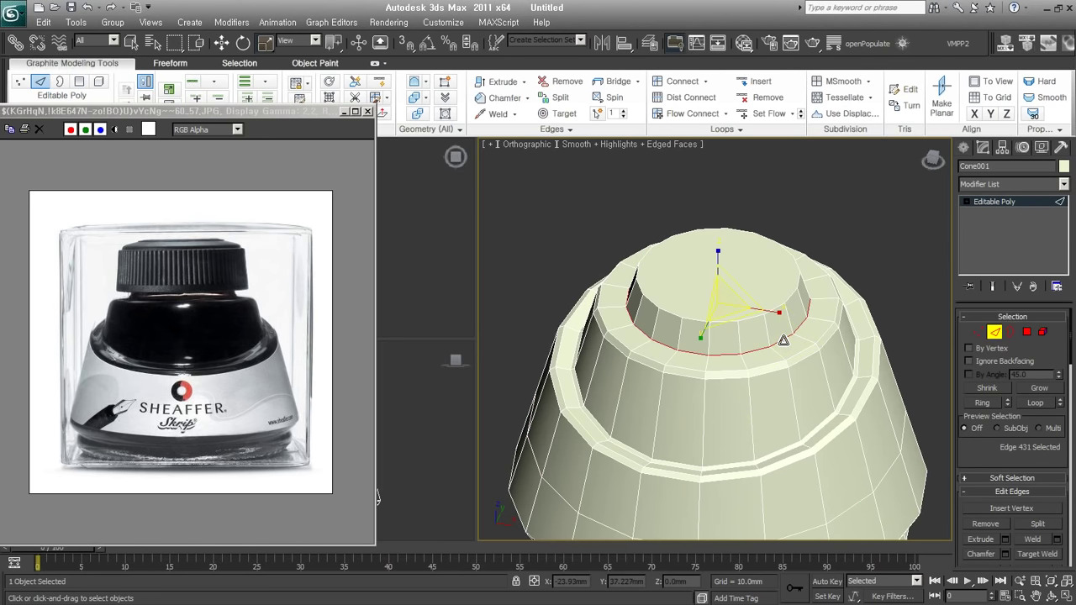
right_click(781, 338)
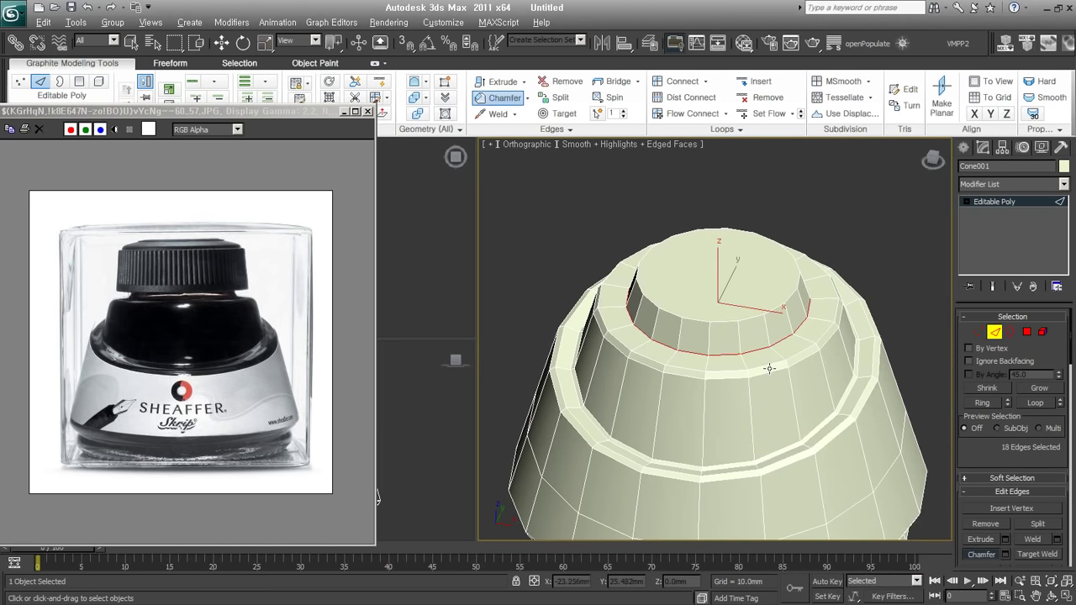
left_click(755, 416)
left_click_drag(775, 345, 774, 335)
key("2")
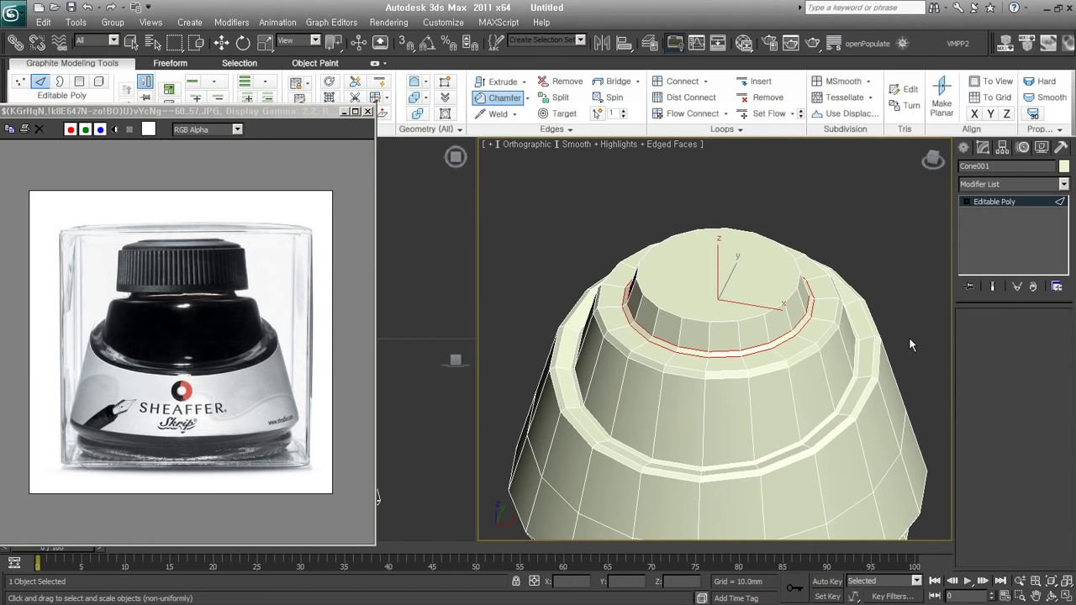
- Return to Polygon level, reselect the top cap, then clear the polygon selection
key("r")
left_click(1027, 331)
left_click(761, 266)
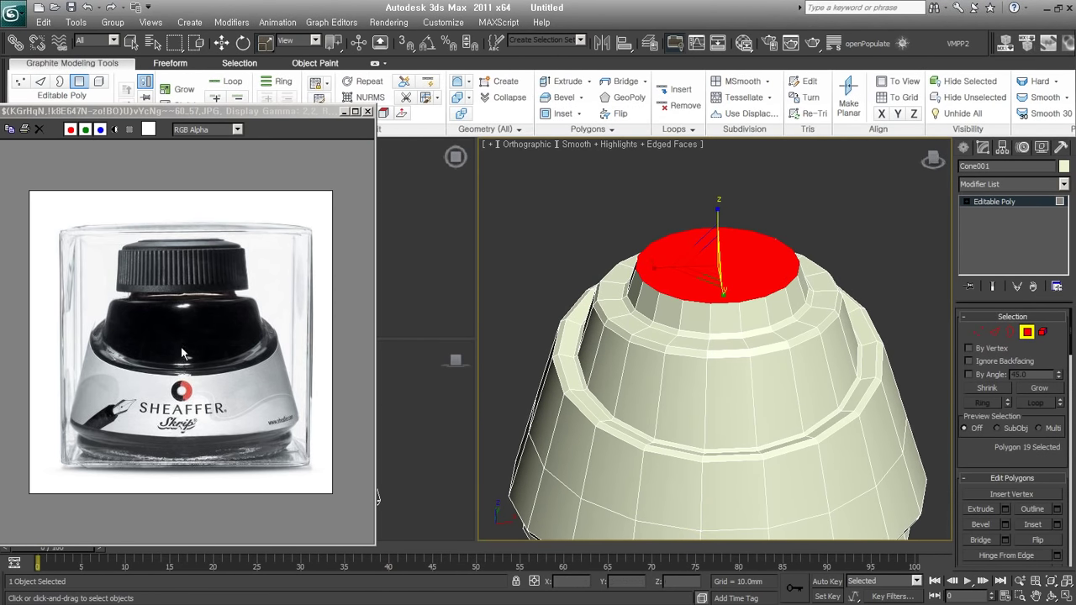
scroll(679, 373, "down", 1)
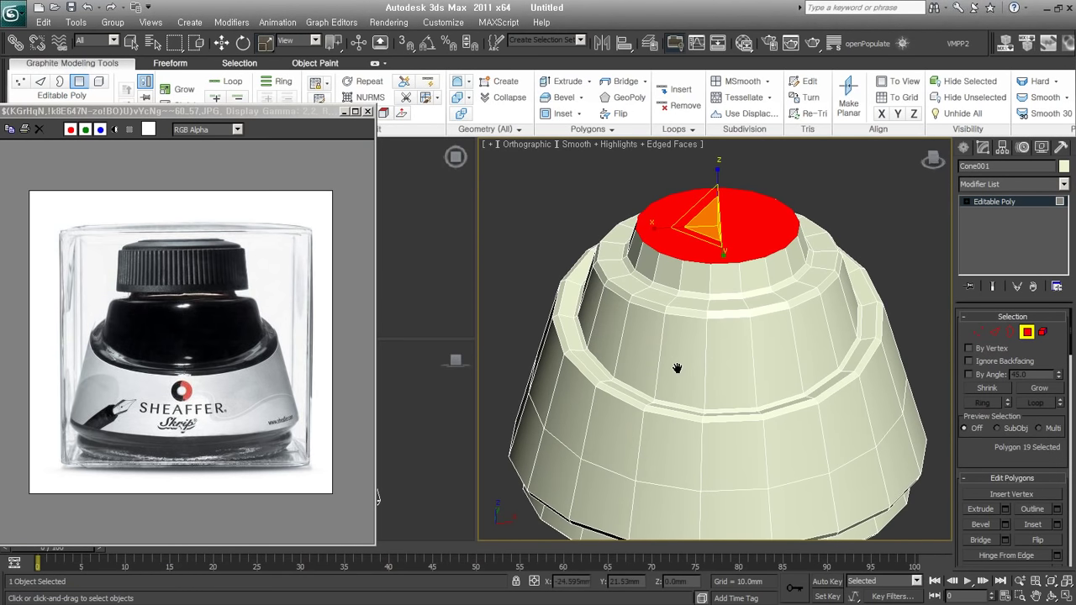
scroll(679, 373, "down", 1)
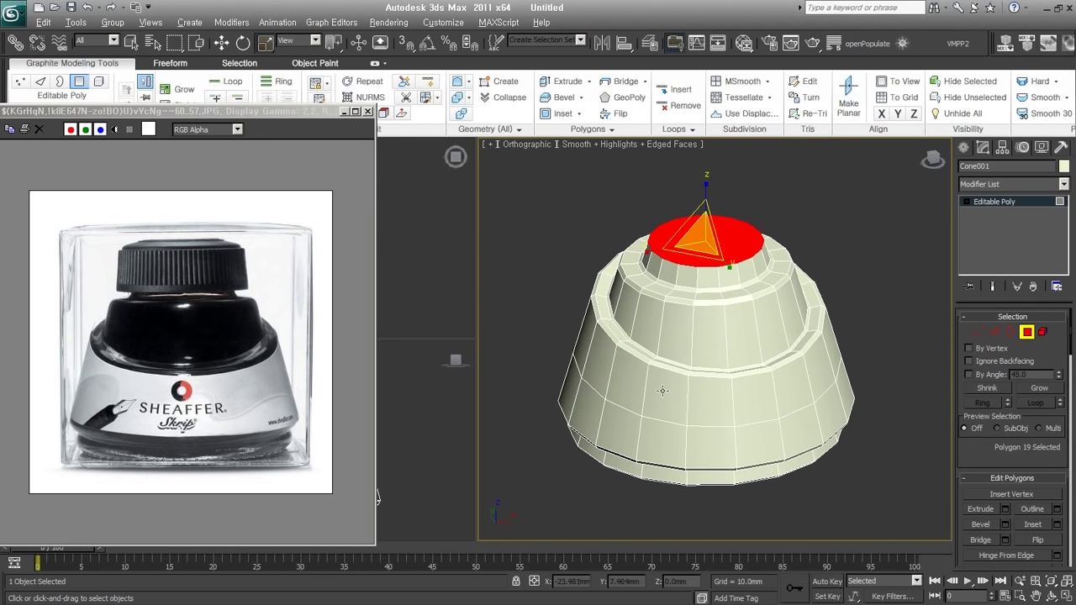
key("ctrl+d")
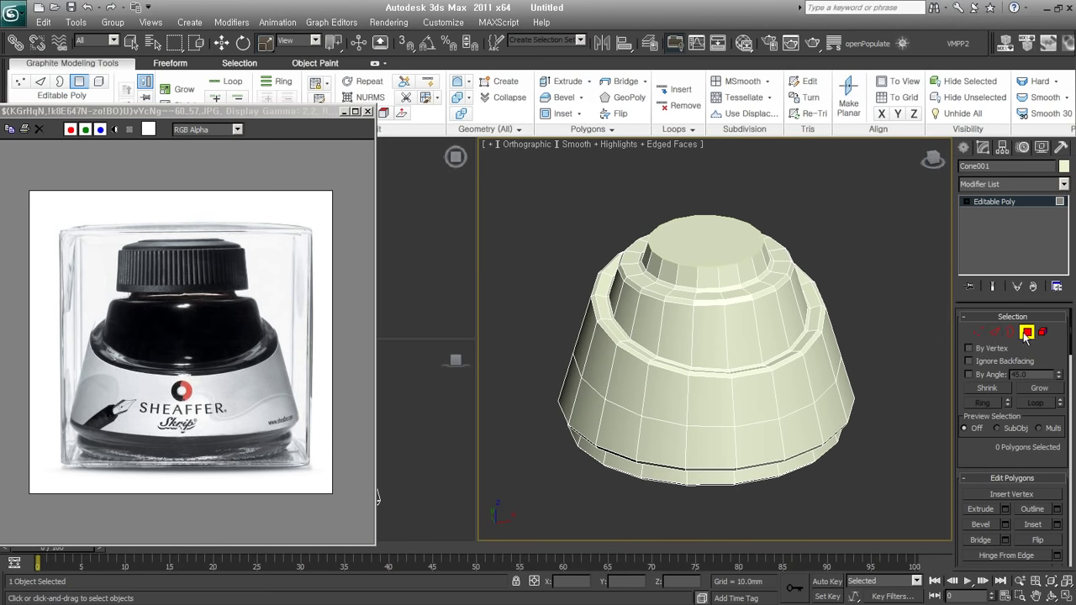
- Add TurboSmooth to Cone001 with 2 iterations and hide the edged-face wireframe
left_click(1026, 332)
middle_click_drag(728, 392, 683, 395, "alt")
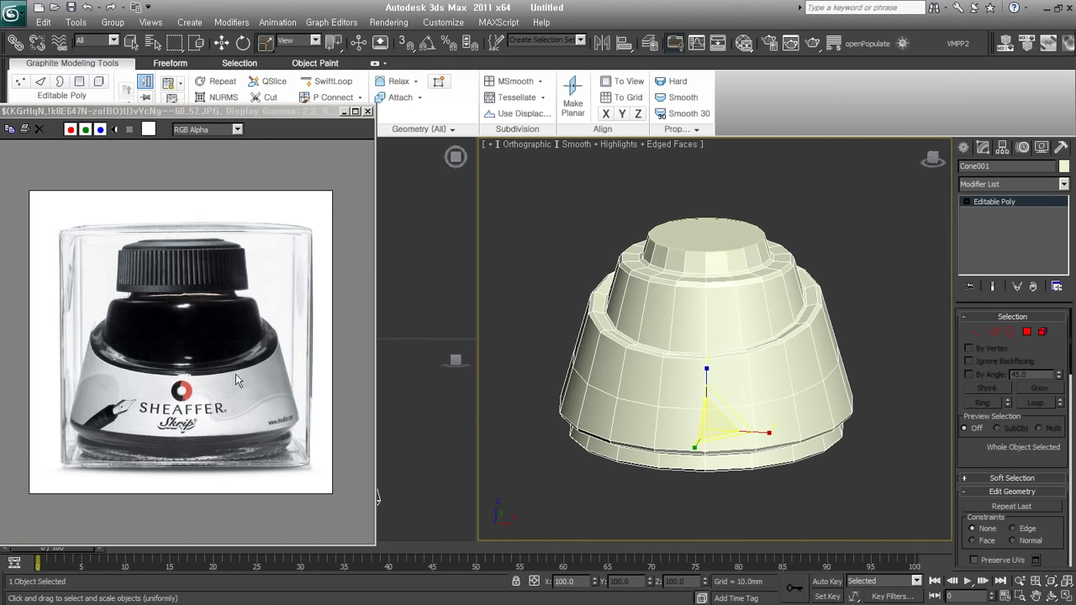
middle_click_drag(567, 375, 712, 373, "alt")
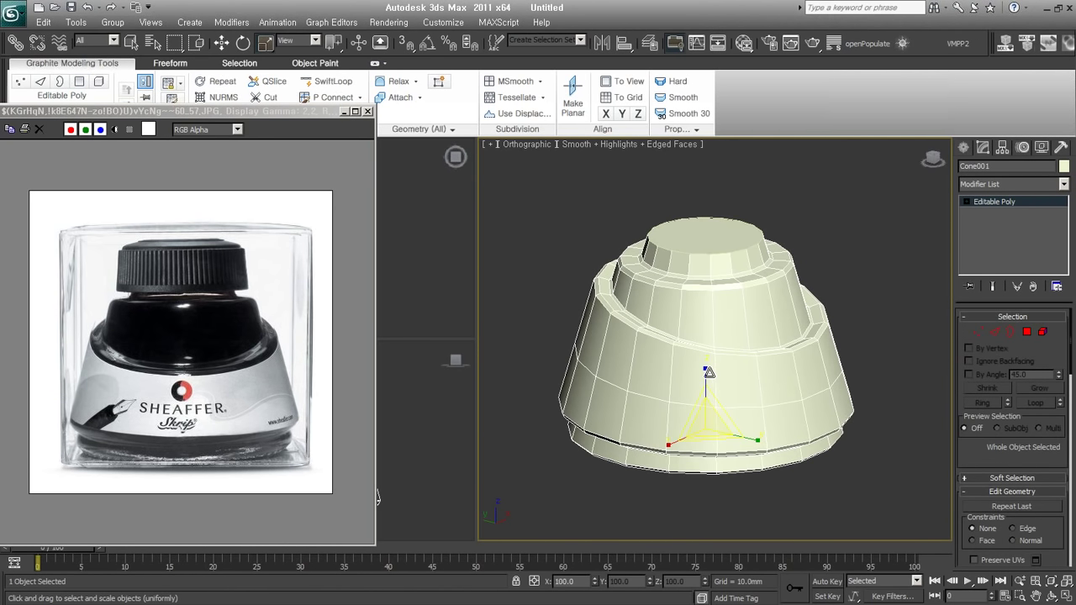
key("ctrl+t")
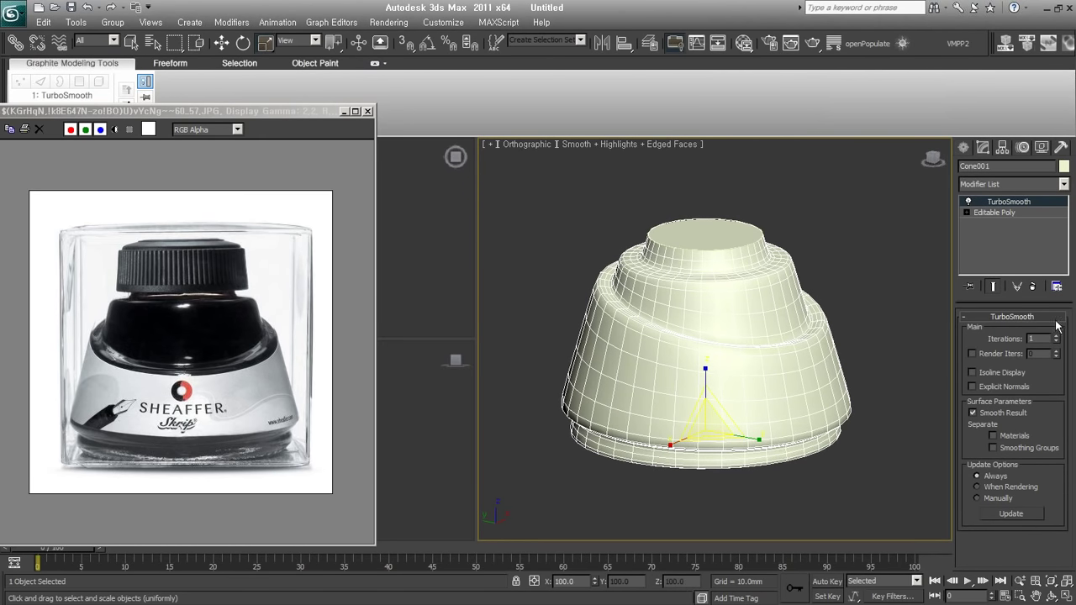
left_click(1057, 336)
mouse_move(732, 425)
middle_mouse_down("alt")
mouse_move(757, 424)
mouse_move(648, 428)
mouse_move(801, 433)
mouse_move(680, 425)
mouse_move(752, 426)
mouse_move(732, 425)
middle_mouse_up("alt")
key("F4")
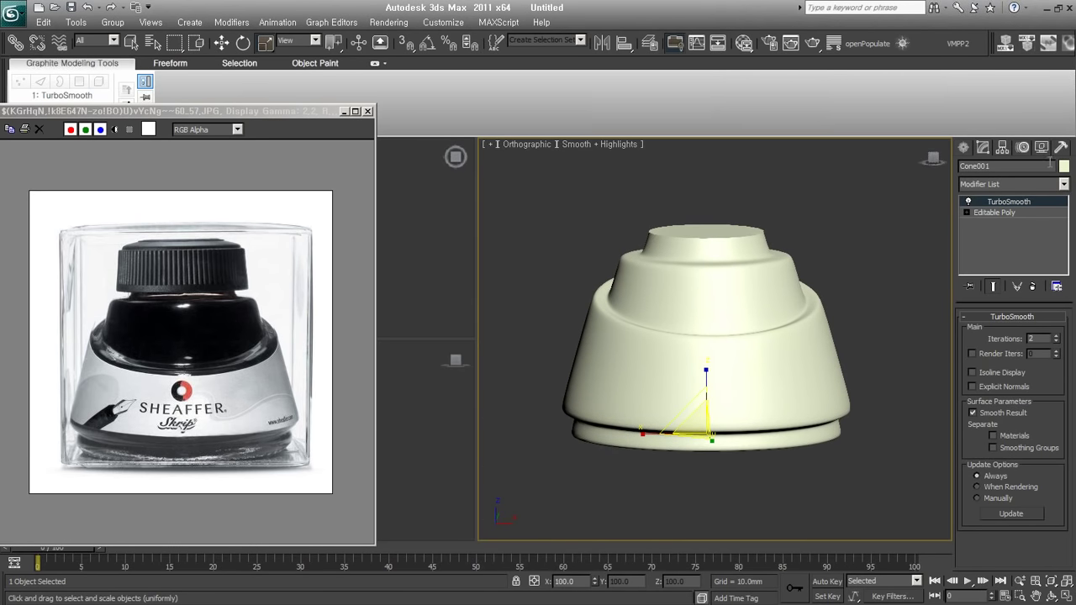
- Set the cone's object colour to blue-grey and drop to Editable Poly in the stack
left_click(1064, 166)
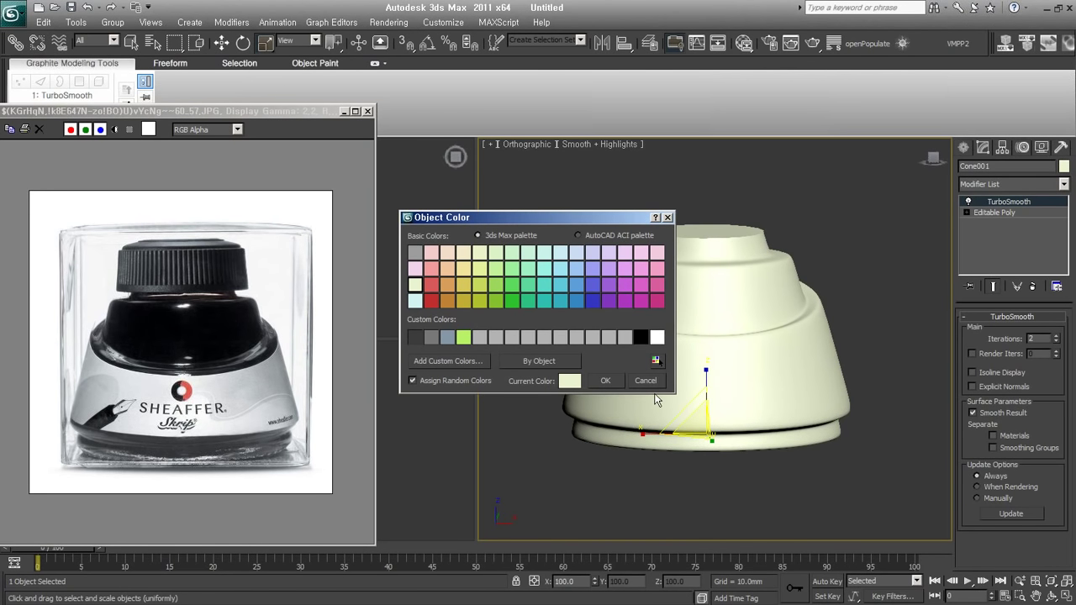
left_click(447, 343)
left_click(606, 380)
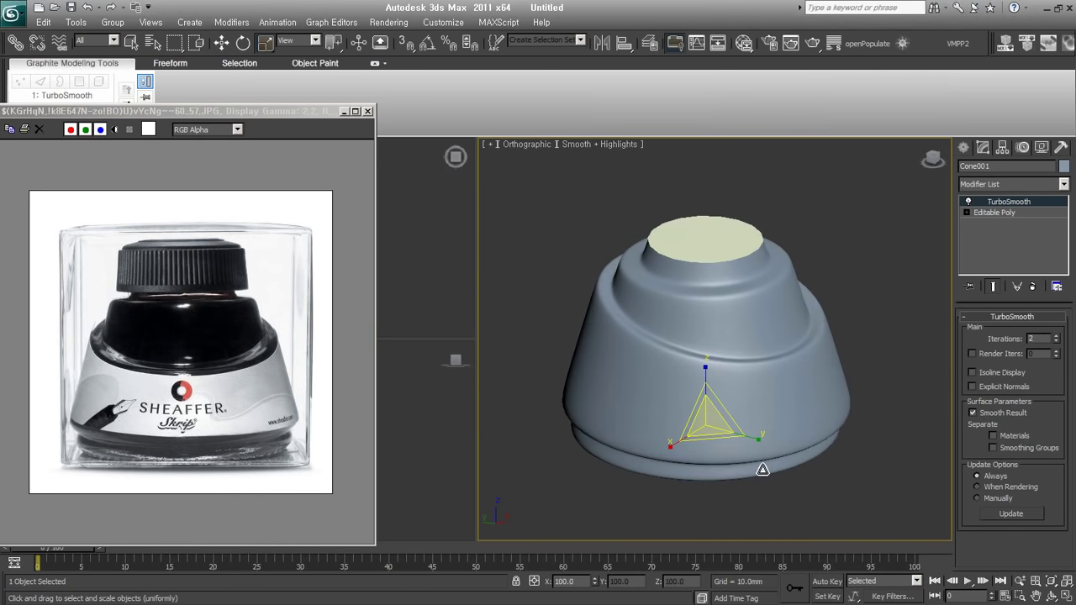
middle_click_drag(762, 469, 760, 439, "alt")
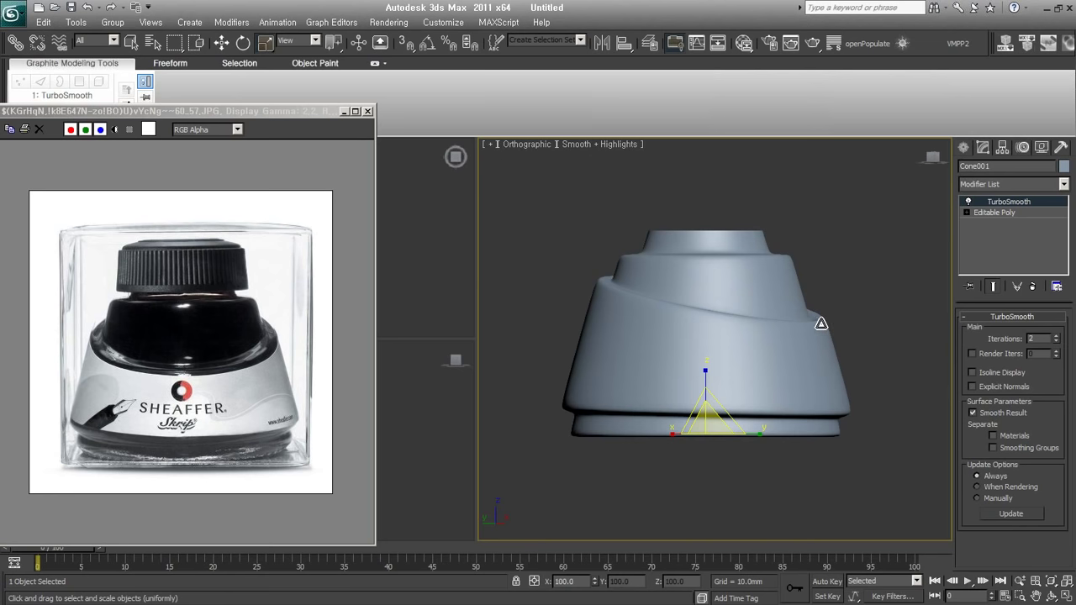
left_click(994, 212)
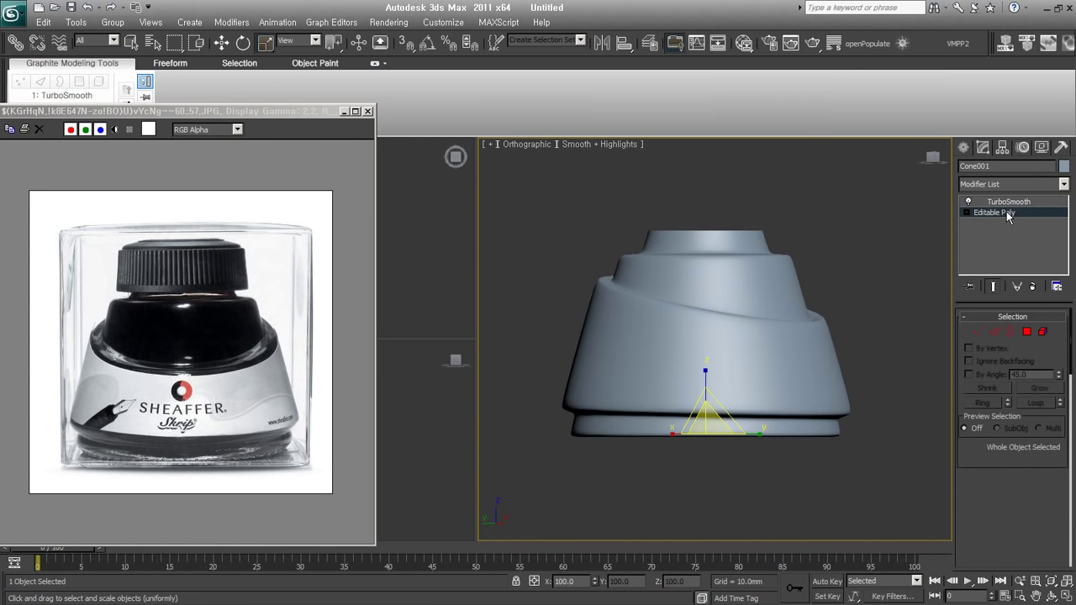
middle_click_drag(839, 375, 808, 401, "alt")
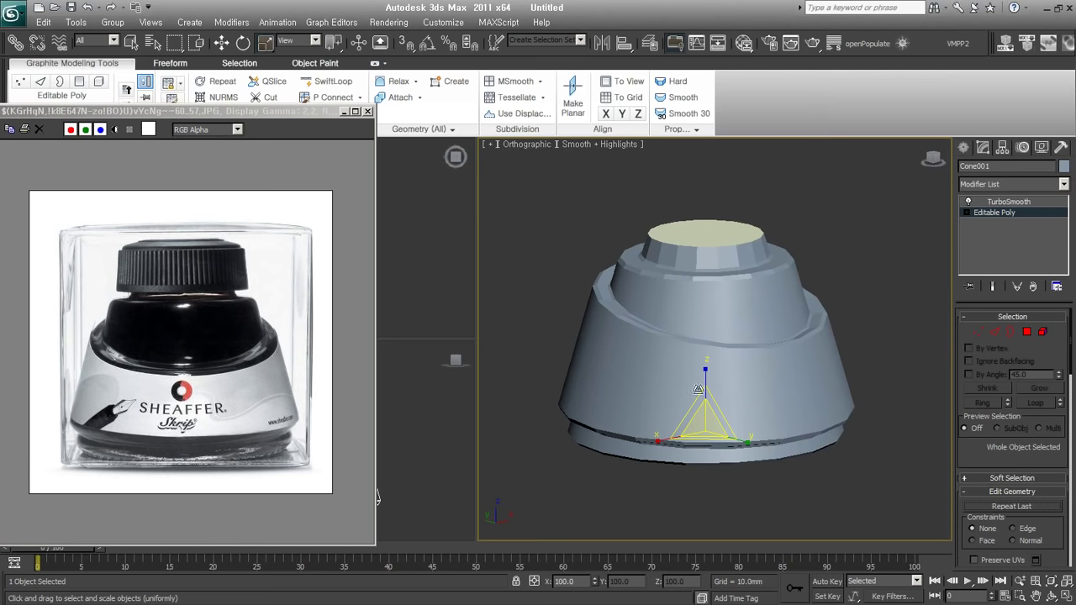
- Show edged faces and select two polygon loops around the cone's middle band
key("F4")
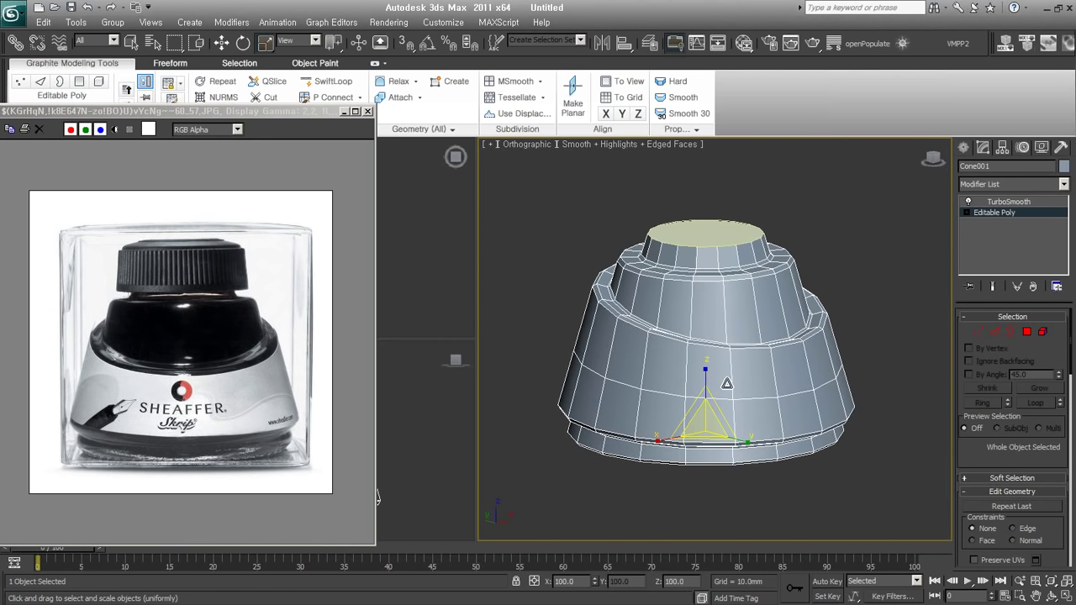
left_click(1027, 332)
left_click(797, 408)
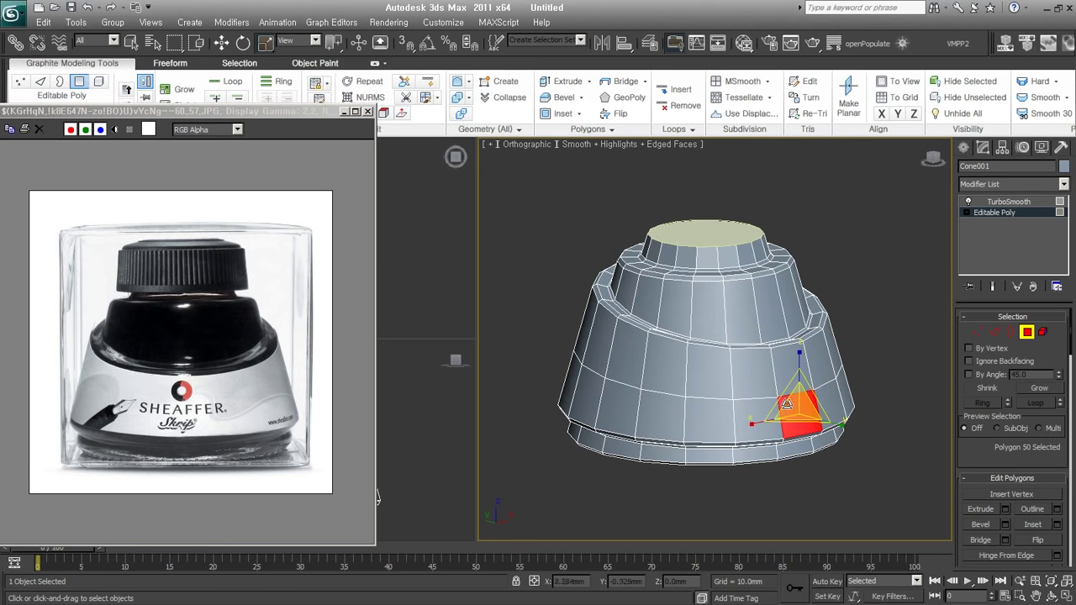
left_click(791, 359, "ctrl")
left_click(761, 369, "shift")
left_click(752, 417, "shift")
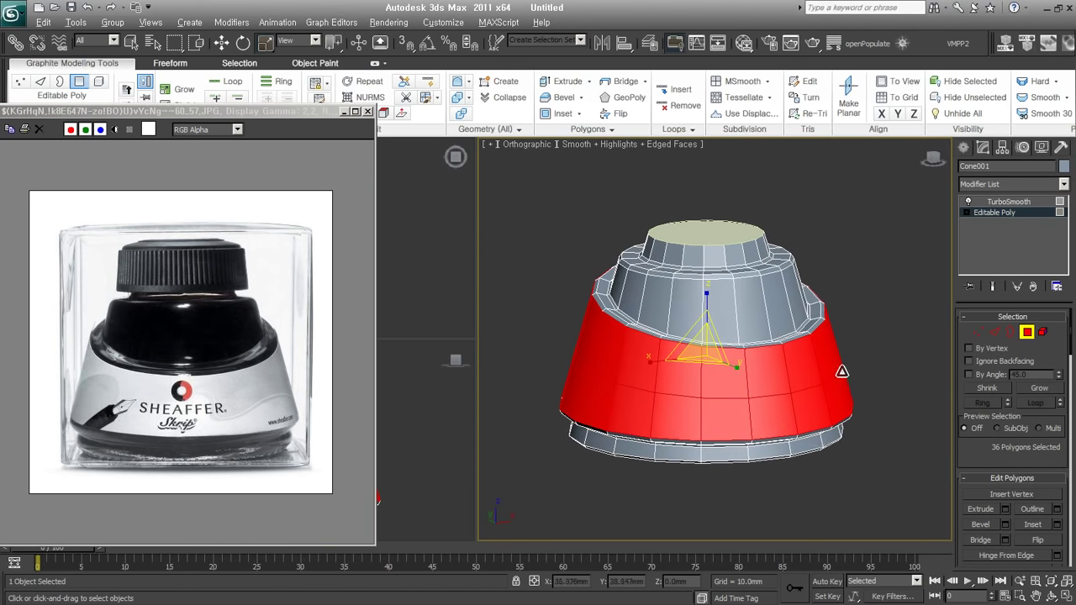
- Detach the selected middle-band polygons as a new object
key("ctrl+d")
left_click(584, 399)
scroll(1010, 404, "down", 2)
scroll(1010, 404, "down", 2)
scroll(1009, 403, "down", 3)
scroll(1035, 252, "down", 1)
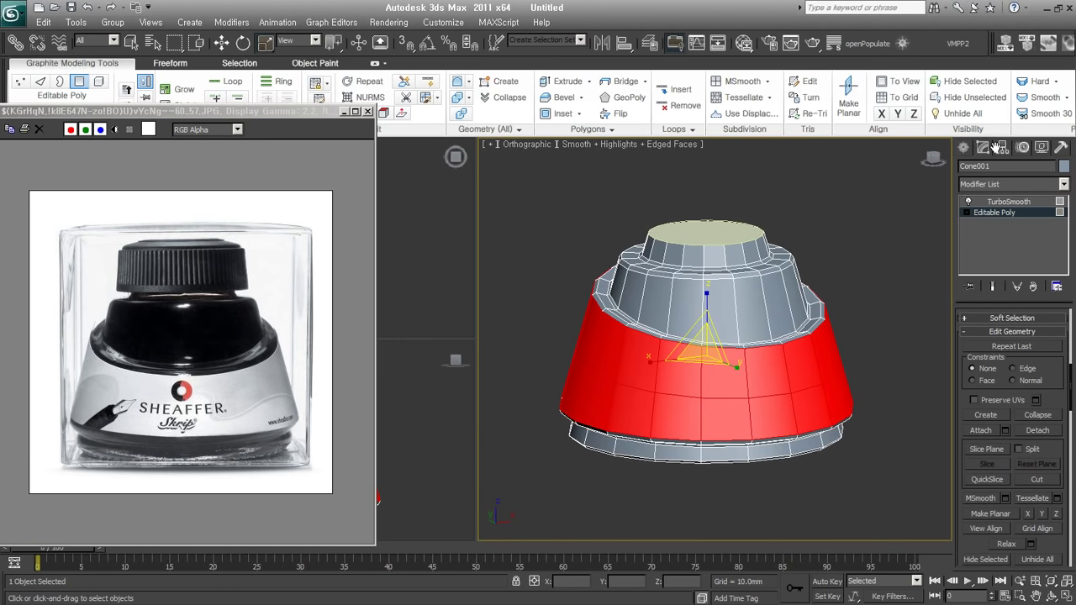
scroll(1066, 314, "down", 1)
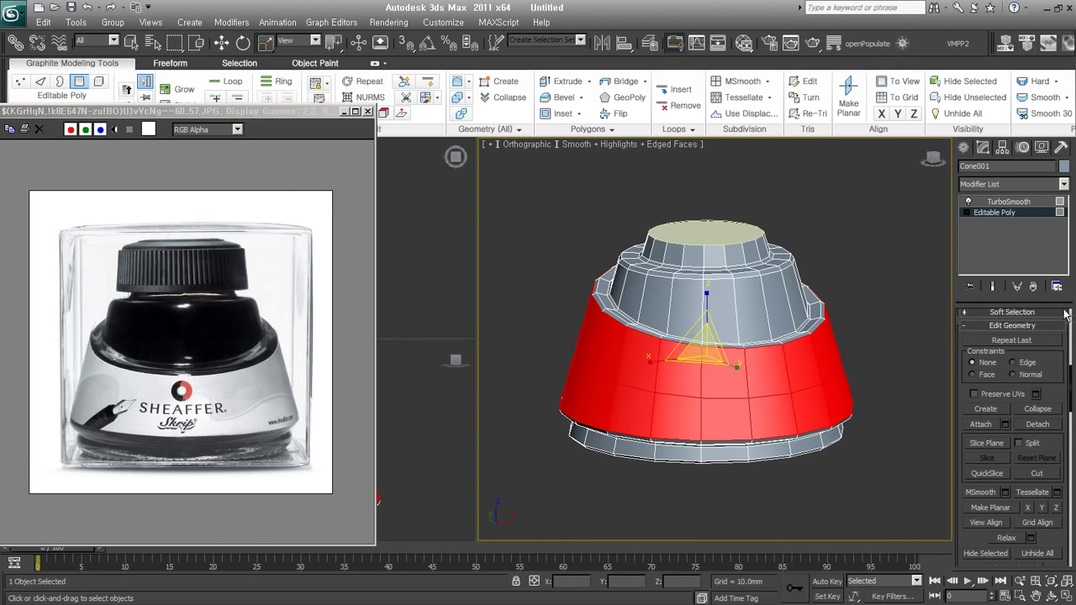
left_click(1049, 424)
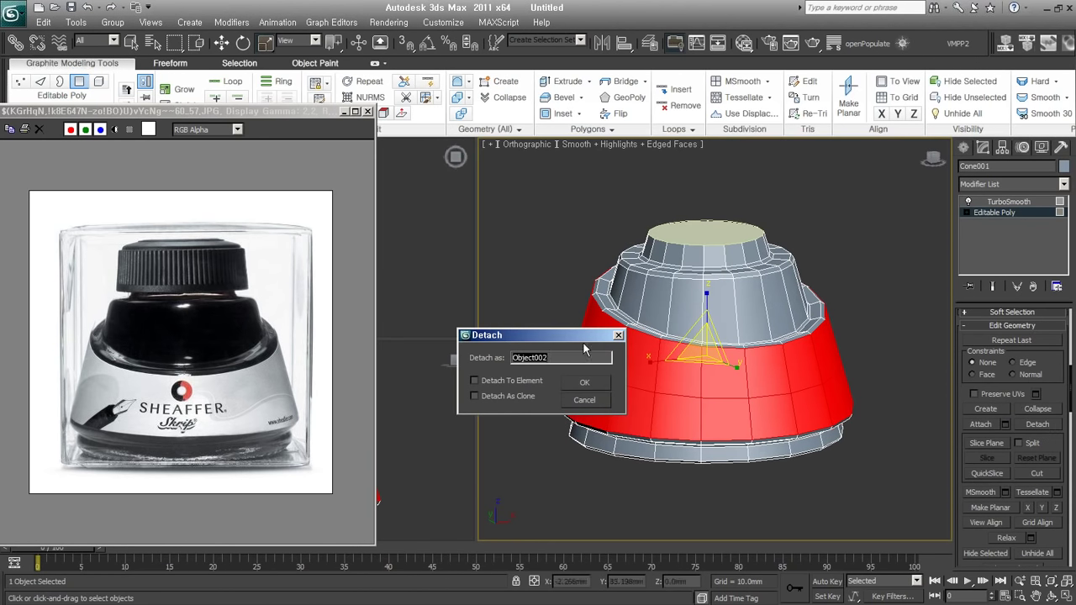
left_click(583, 382)
- Drag the detached band aside to check it, cancel the move, and reselect the cone
right_click(696, 353)
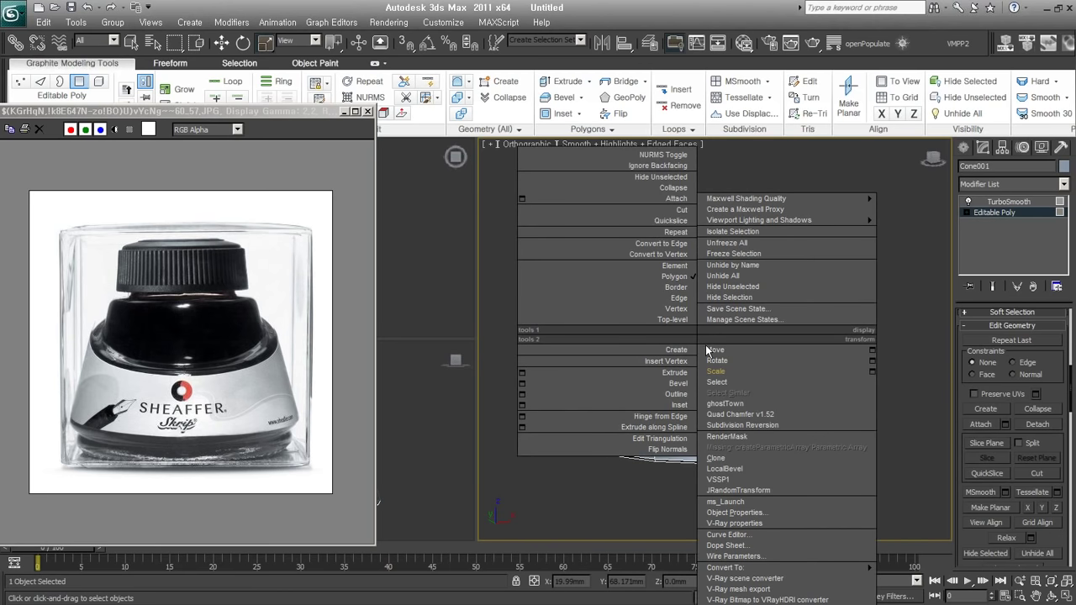
left_click(722, 354)
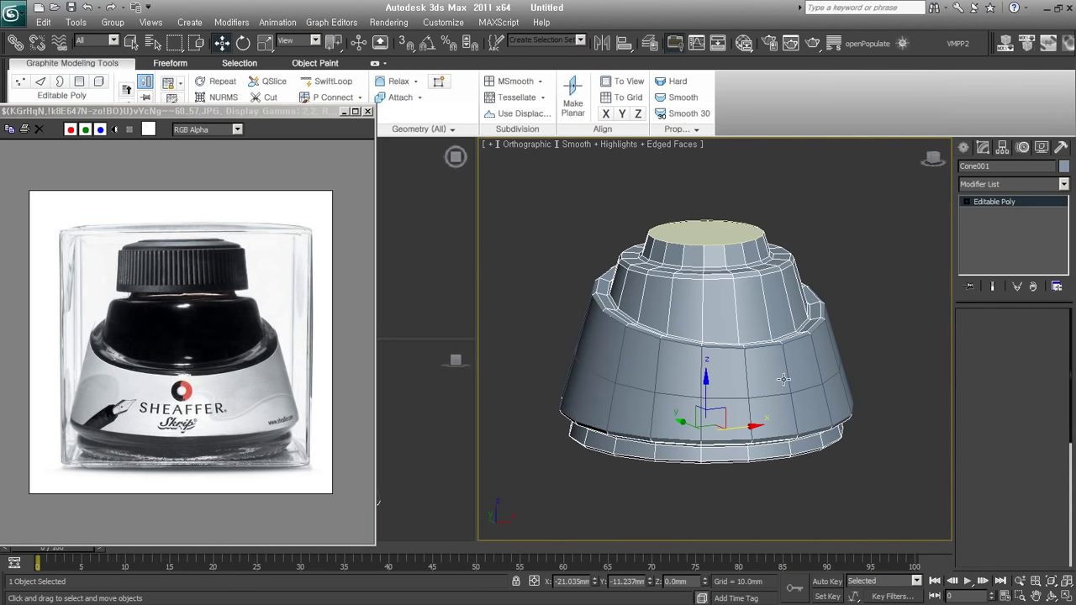
left_click_drag(807, 383, 440, 400)
right_click(440, 399)
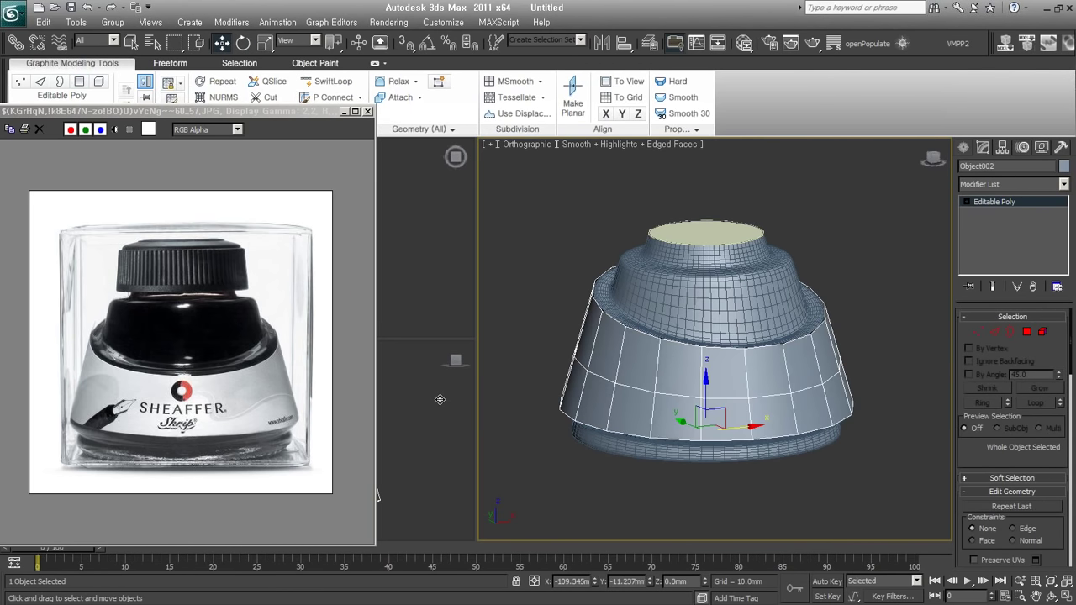
left_click(667, 412)
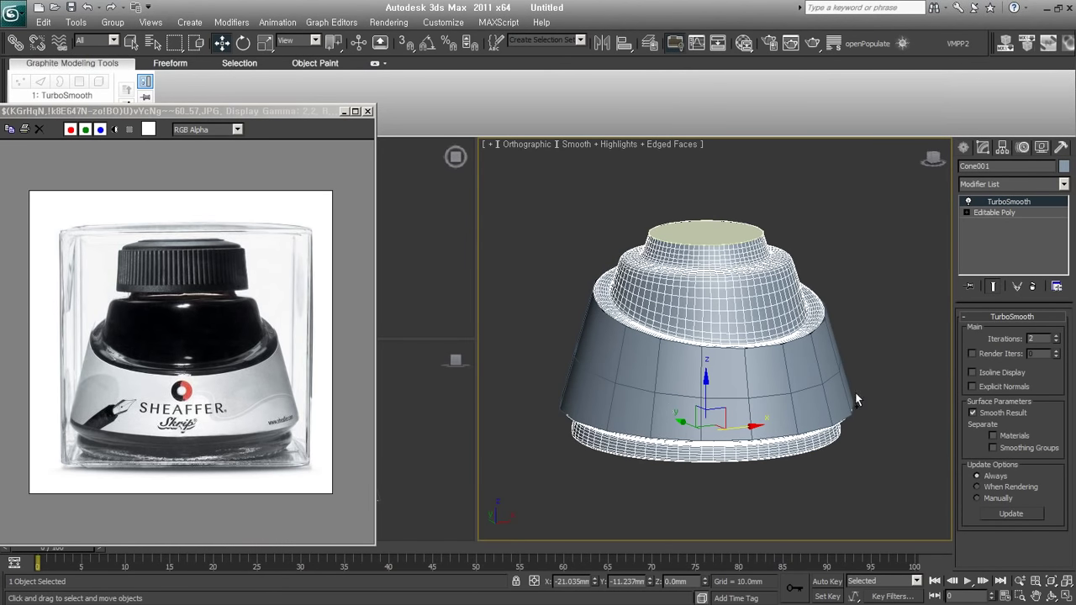
- Detach the band polygons as a clone named Object002 and select that new band object
left_click(1017, 211)
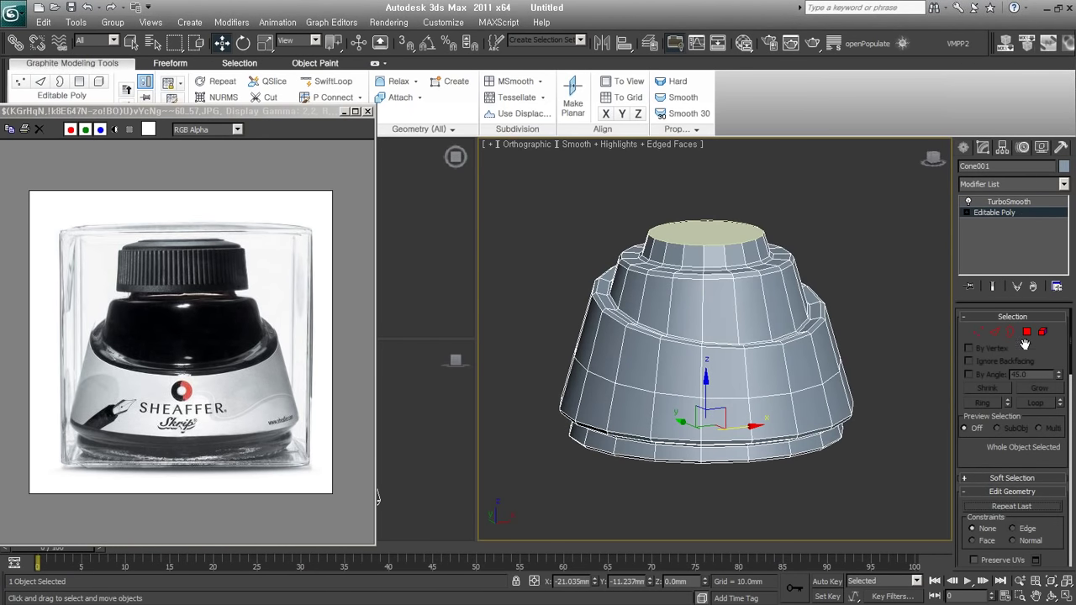
left_click(1027, 332)
scroll(1034, 446, "down", 5)
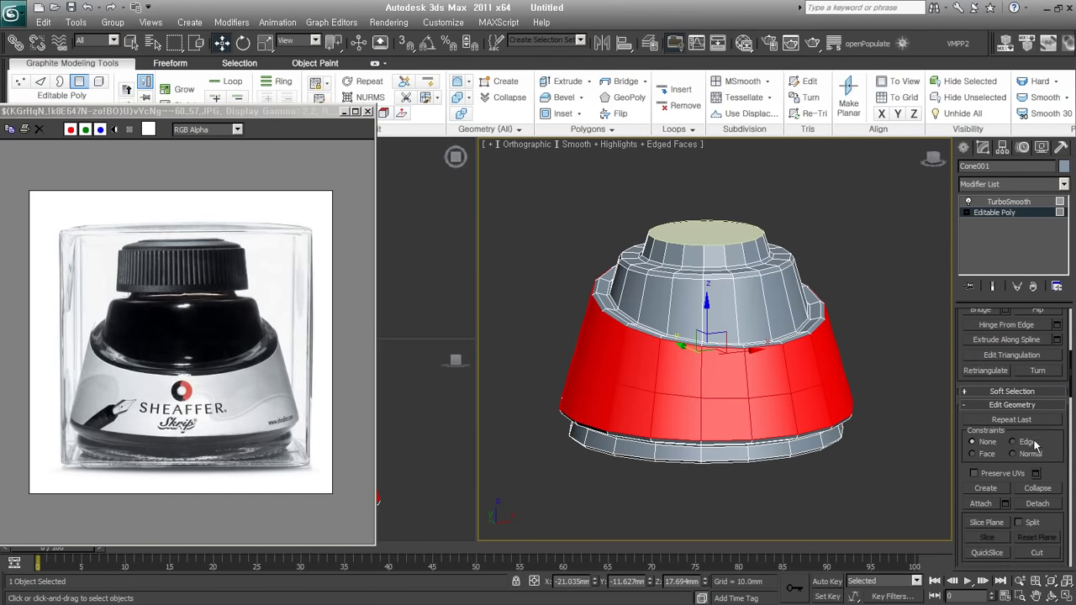
left_click(1038, 504)
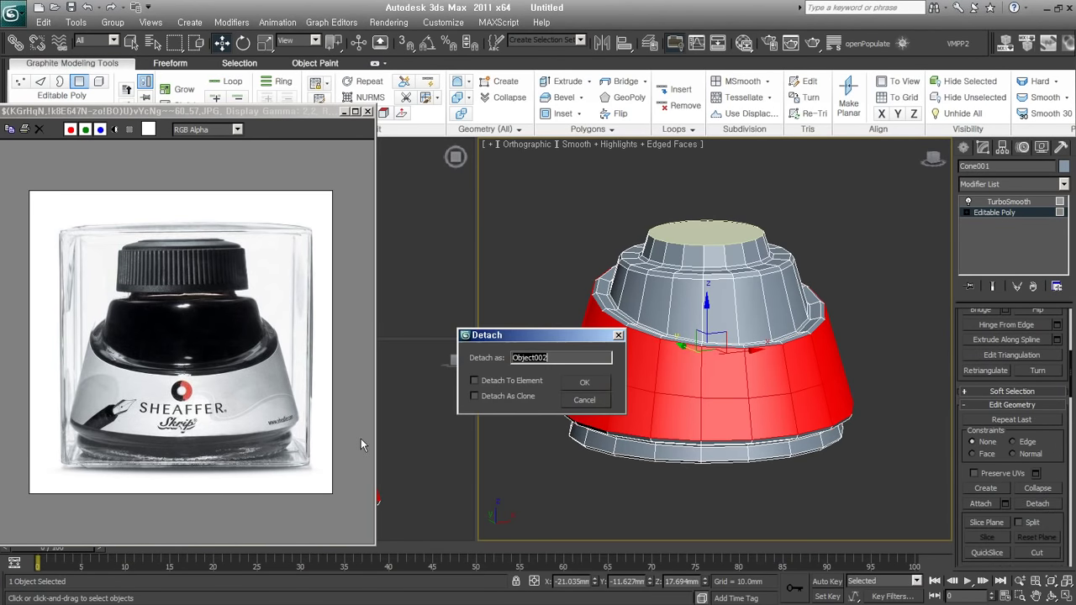
left_click(515, 401)
double_click(562, 363)
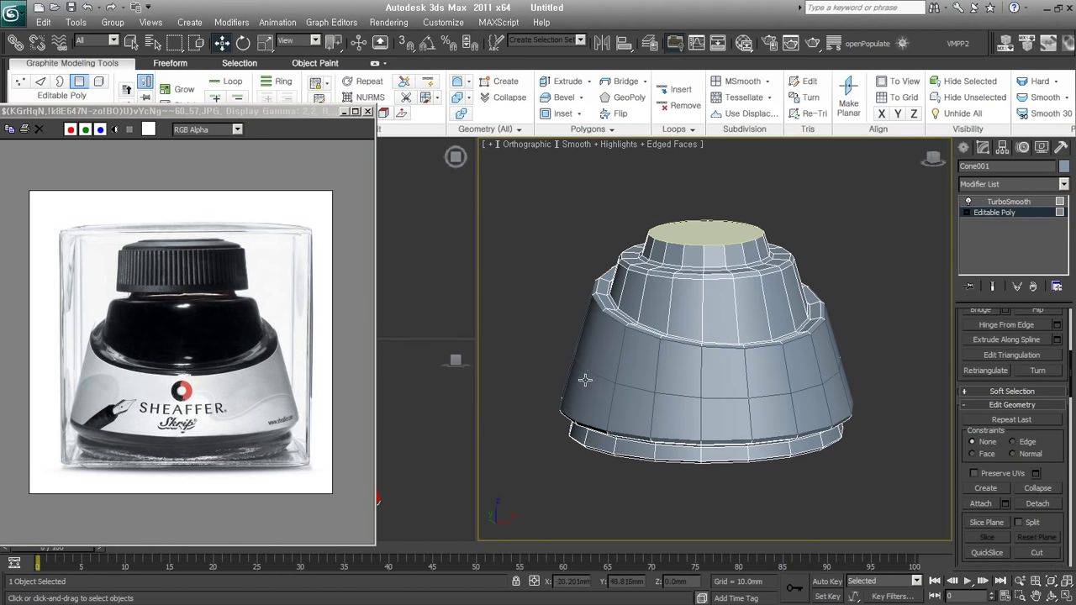
left_click(584, 383)
left_click(1009, 206)
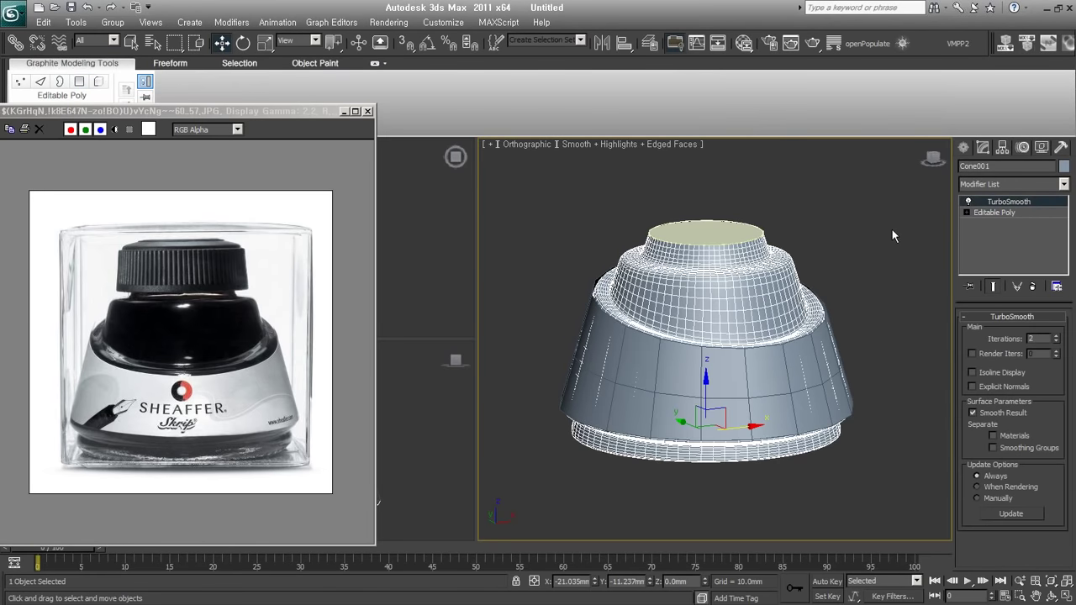
left_click(892, 230)
left_click(837, 380)
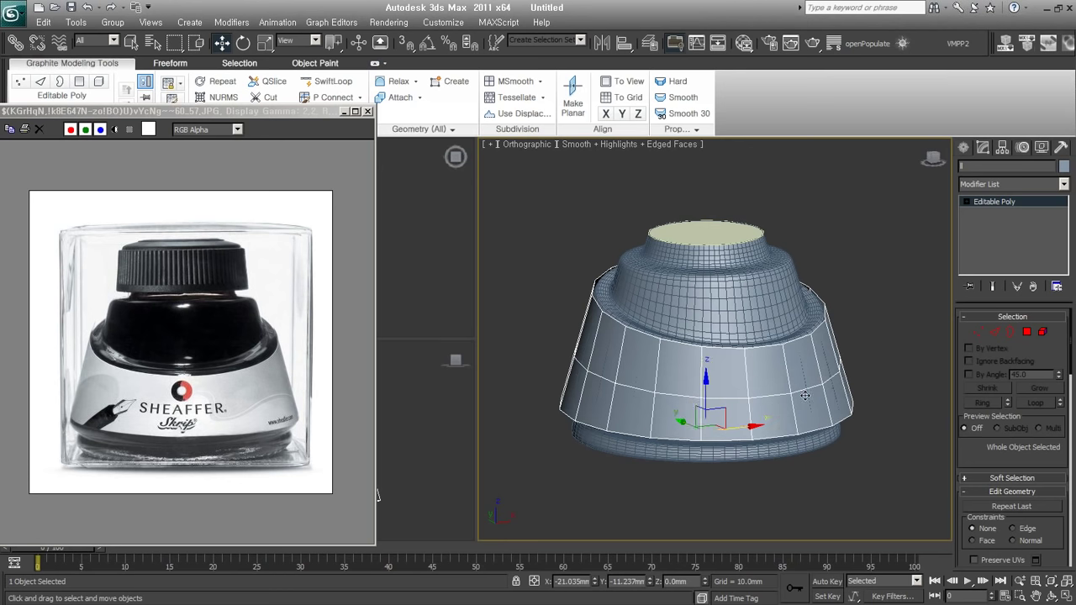
- Select the band's open border edges and chamfer them open by about 1.9mm
left_click(1011, 333)
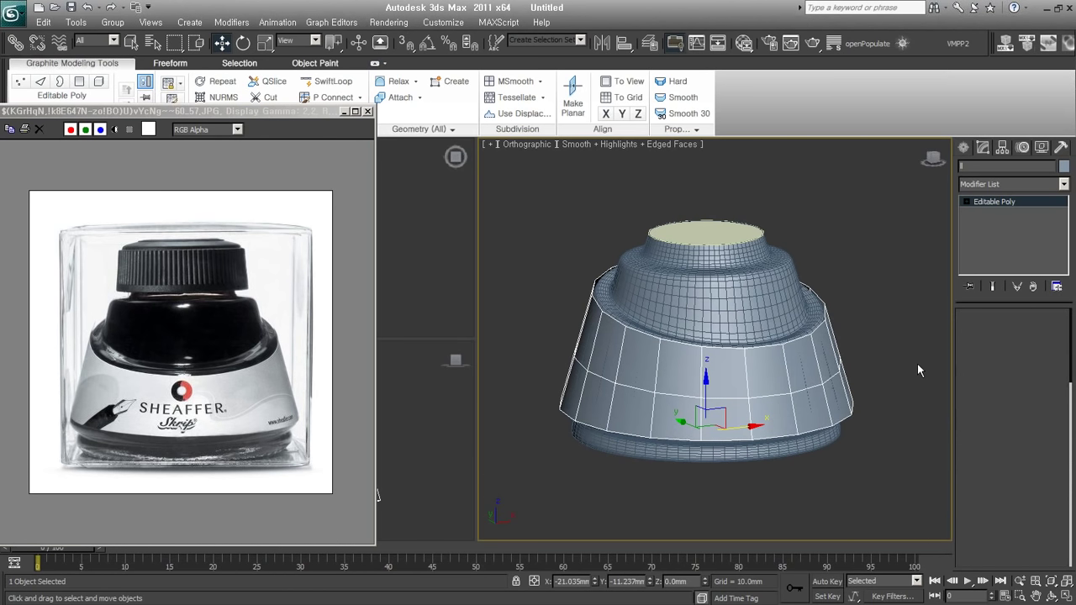
left_click(665, 434)
right_click(751, 345)
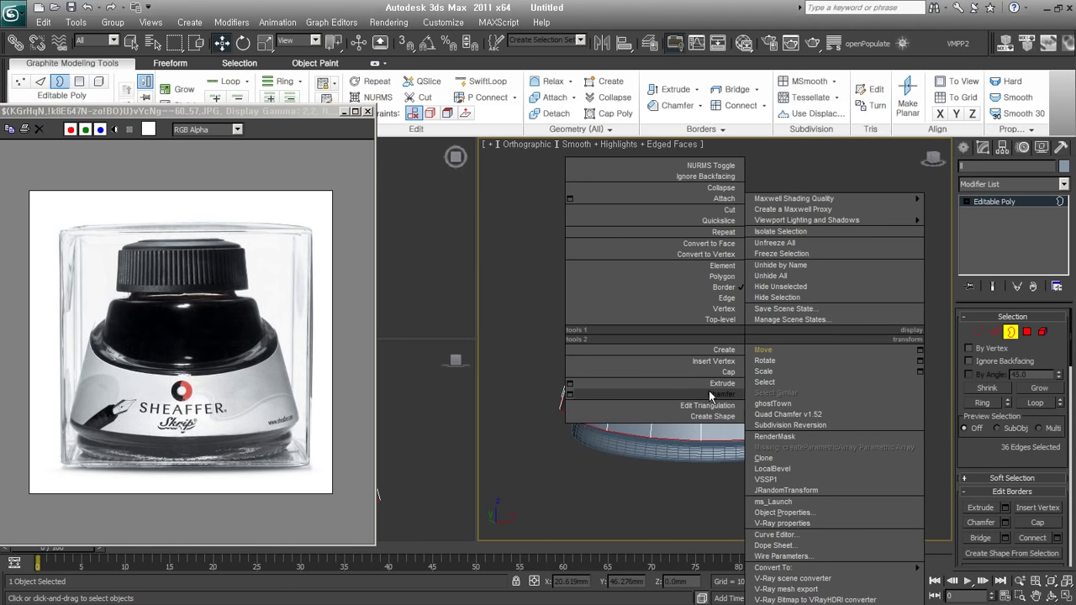
left_click(566, 395)
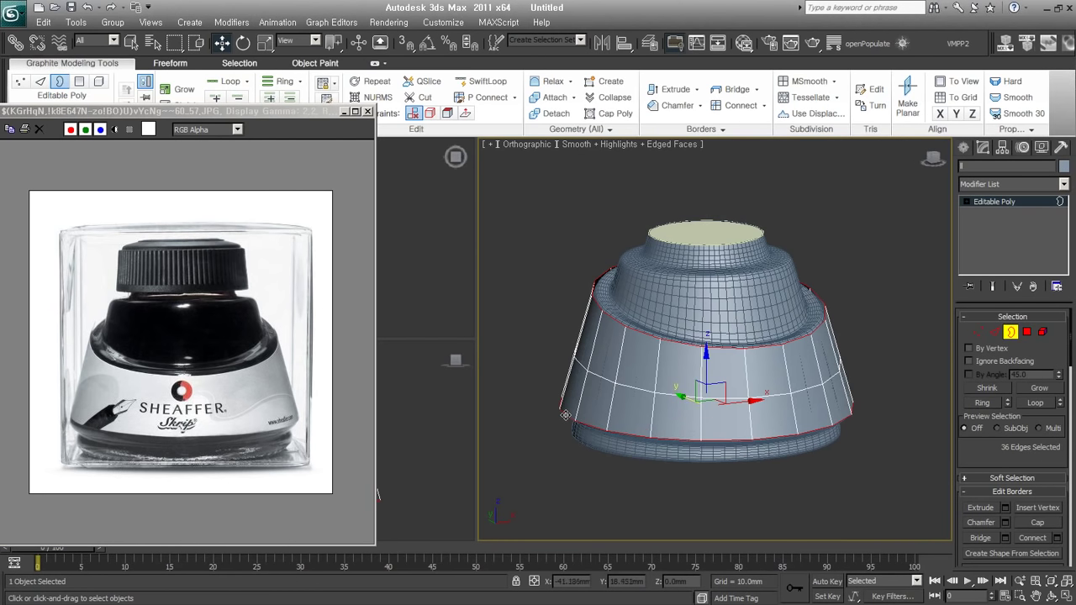
right_click(761, 340)
left_click(580, 394)
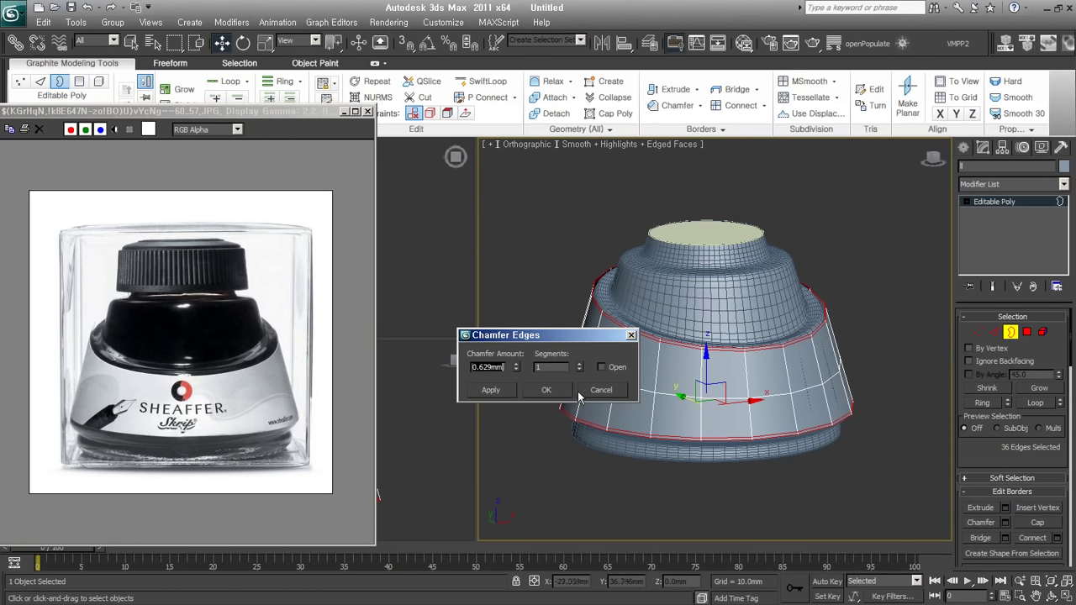
left_click_drag(516, 370, 538, 390)
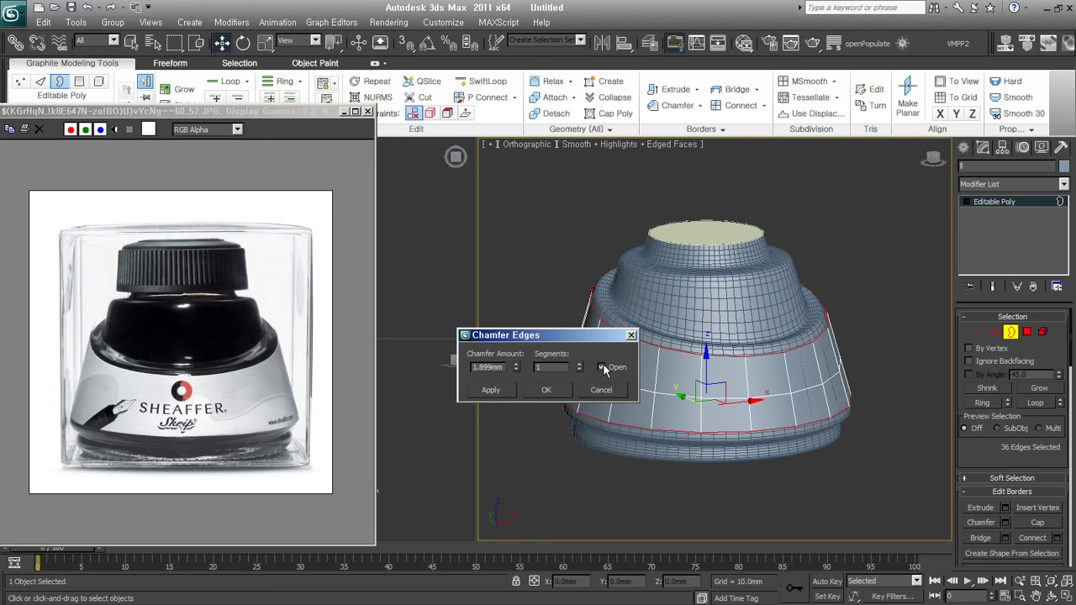
left_click(547, 389)
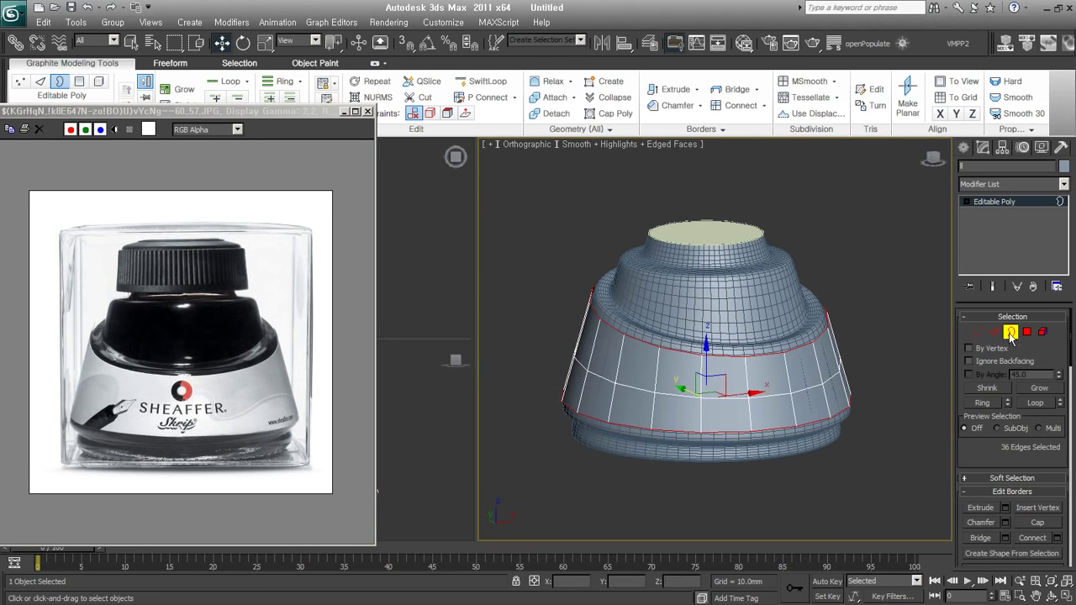
- Swap a trial Shell for a TurboSmooth at 2 iterations and view the band from above
left_click(1015, 334)
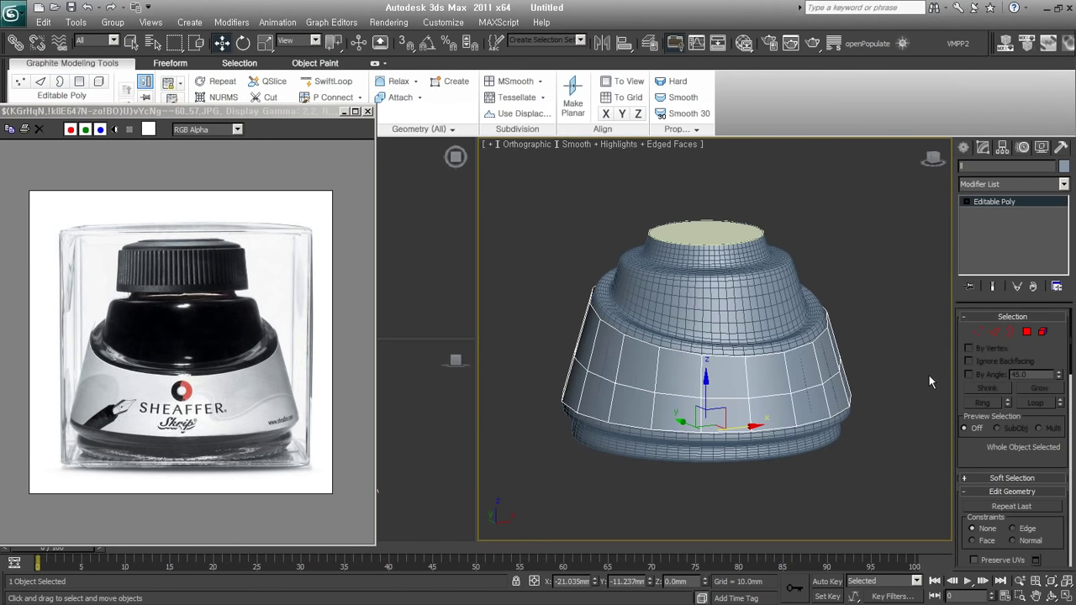
left_click(1033, 287)
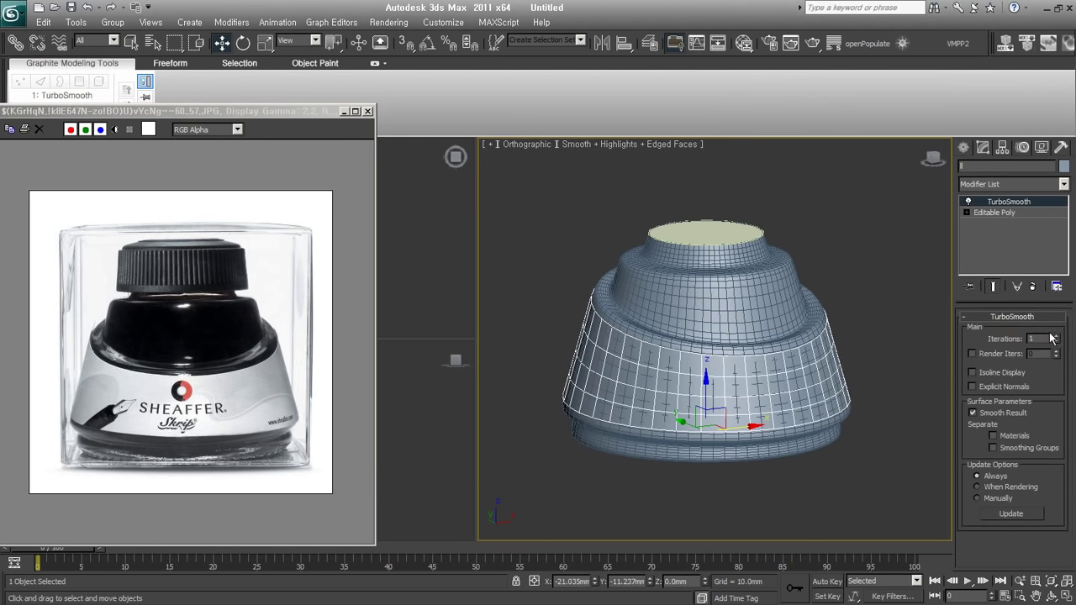
left_click(1056, 336)
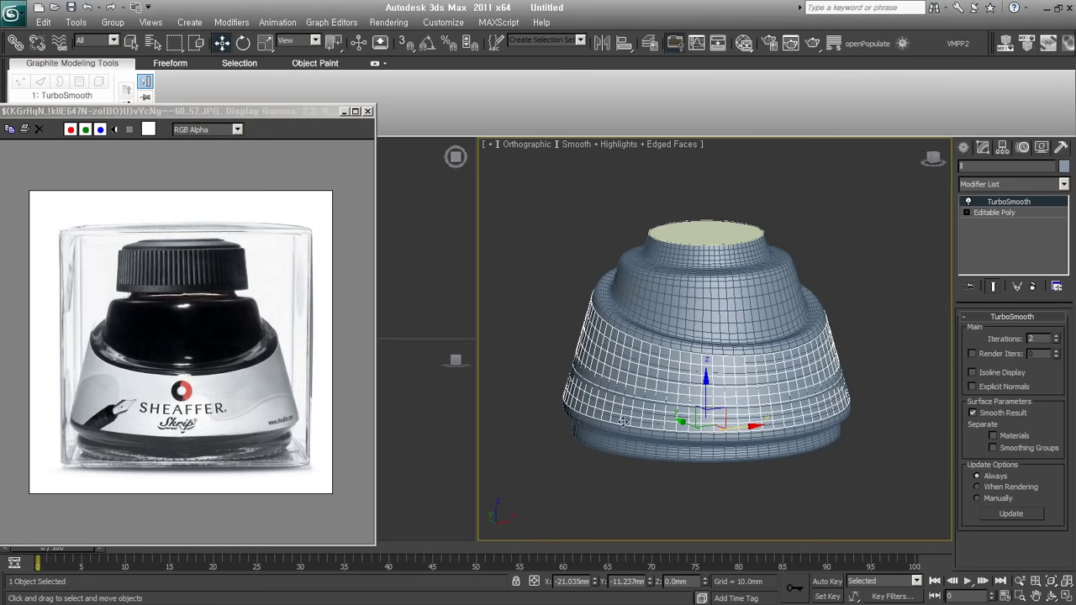
middle_click_drag(697, 434, 688, 451, "alt")
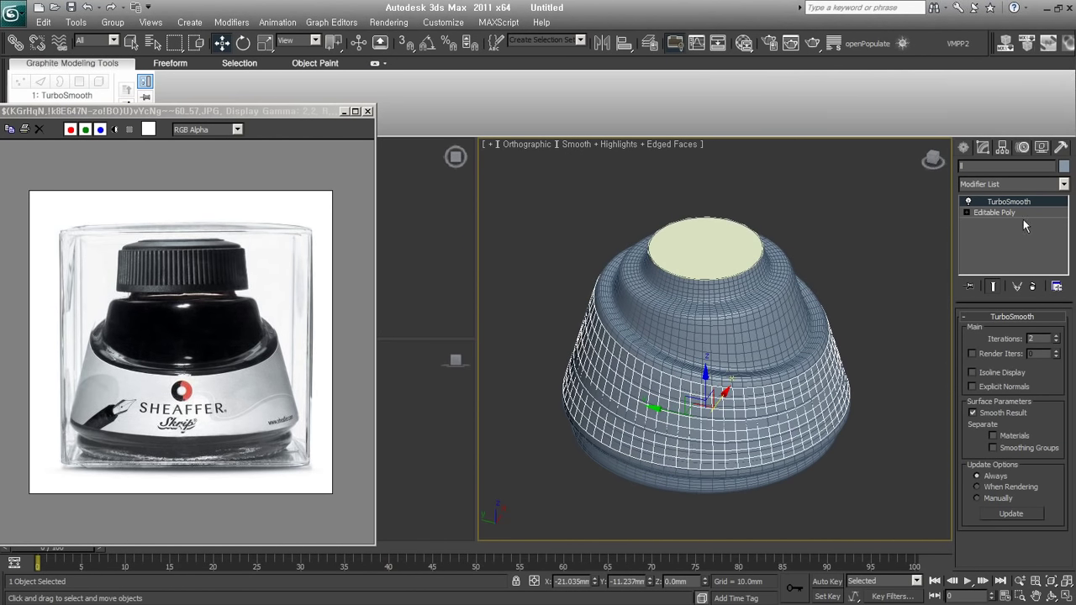
scroll(784, 372, "up", 2)
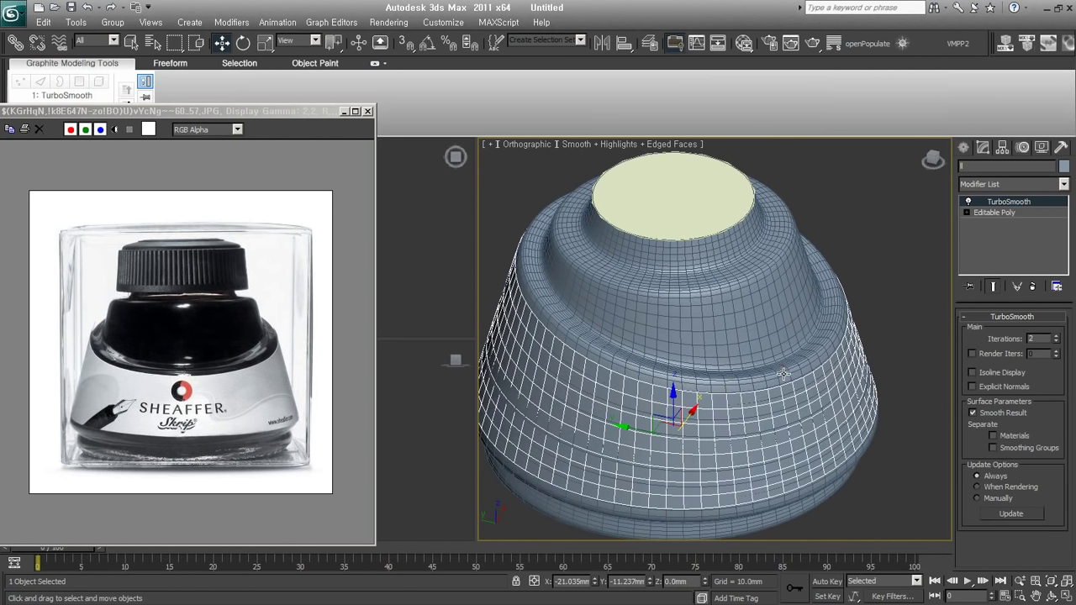
scroll(826, 370, "up", 2)
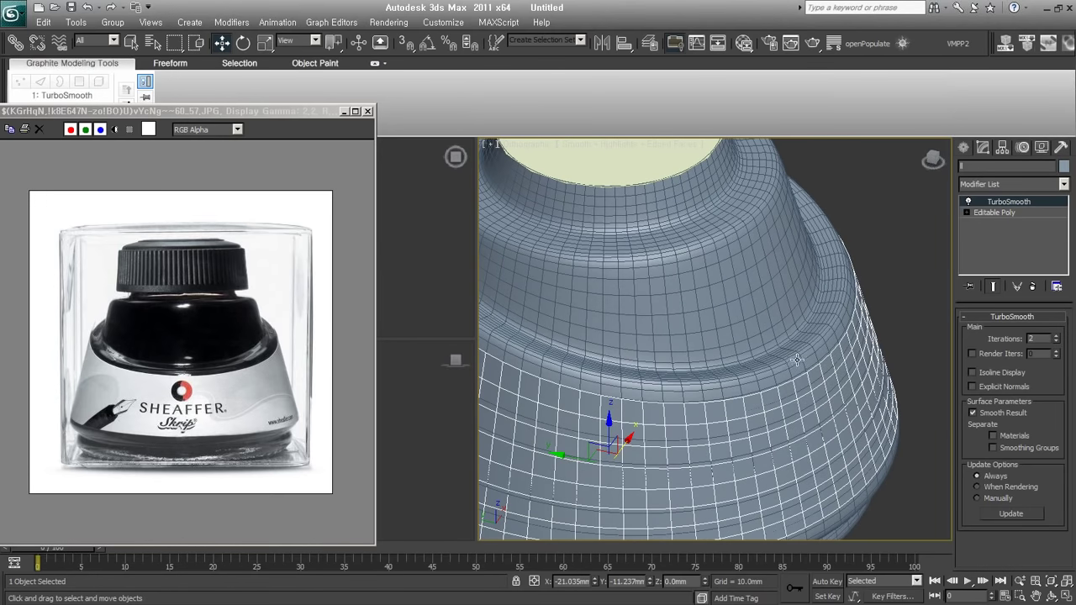
- Remove TurboSmooth and shell the band outward with Inner Amount 0 and Outer Amount 0.16mm
left_click(1034, 287)
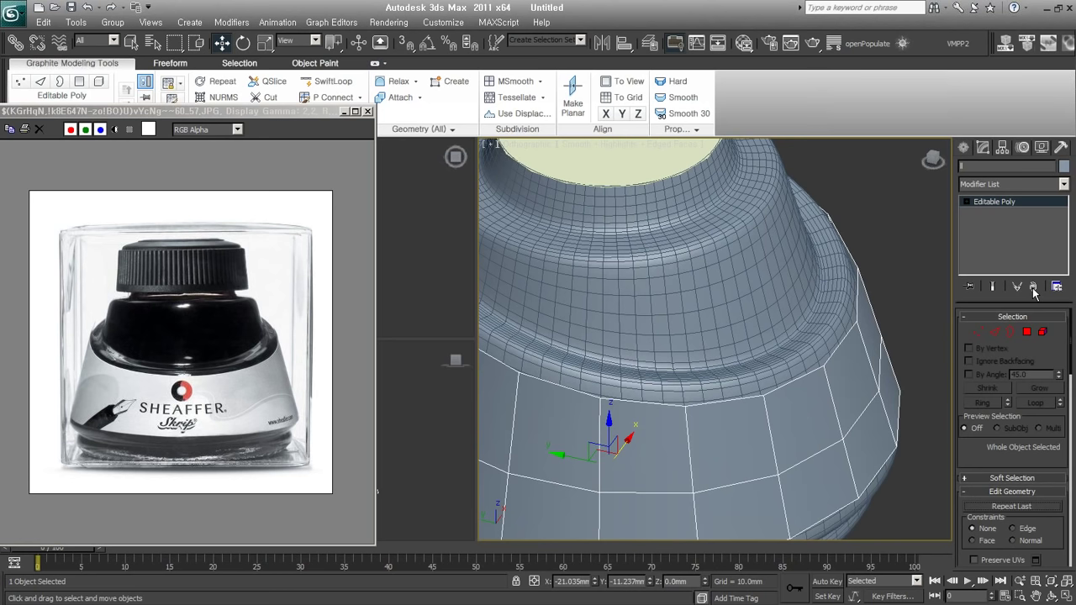
key("ctrl+z")
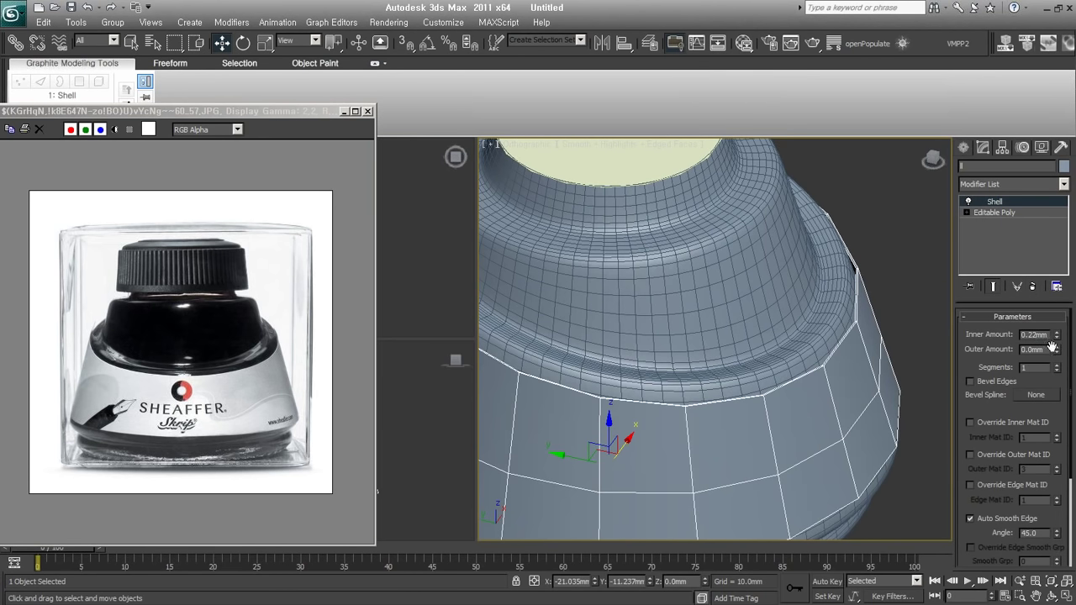
right_click(1058, 335)
left_click_drag(1057, 350, 1057, 341)
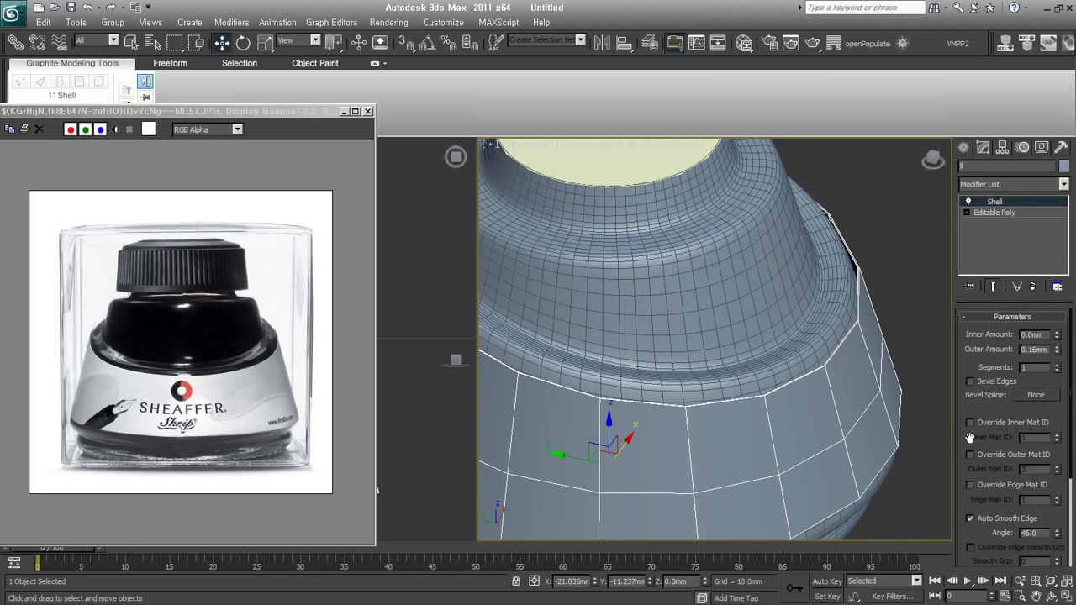
left_click_drag(990, 364, 990, 232)
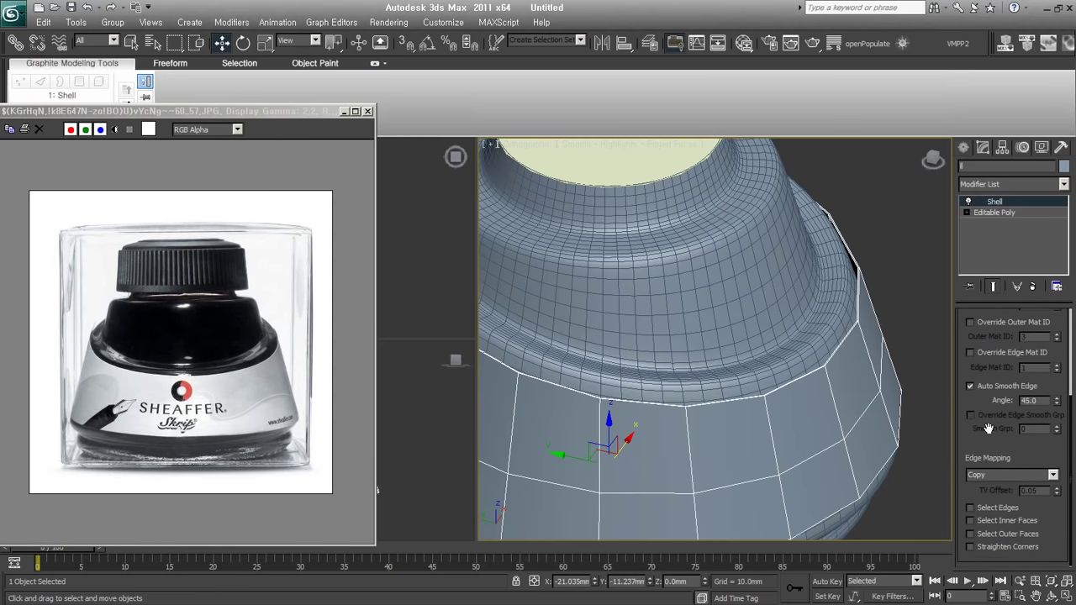
- Set the Shell to pass its outer faces on as the selection
left_click(1013, 535)
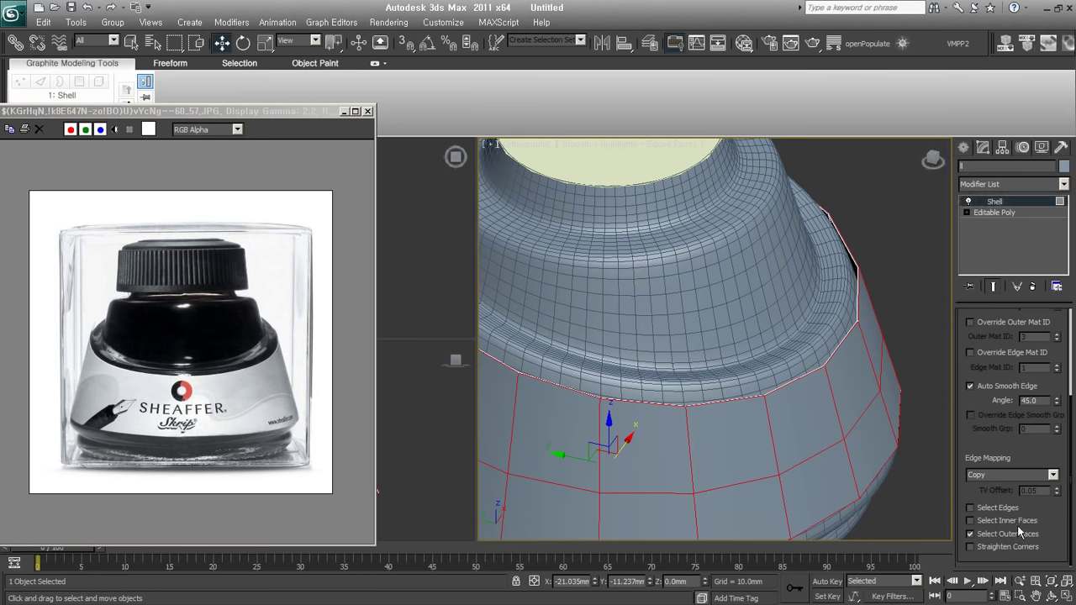
left_click(1017, 531)
left_click(1014, 520)
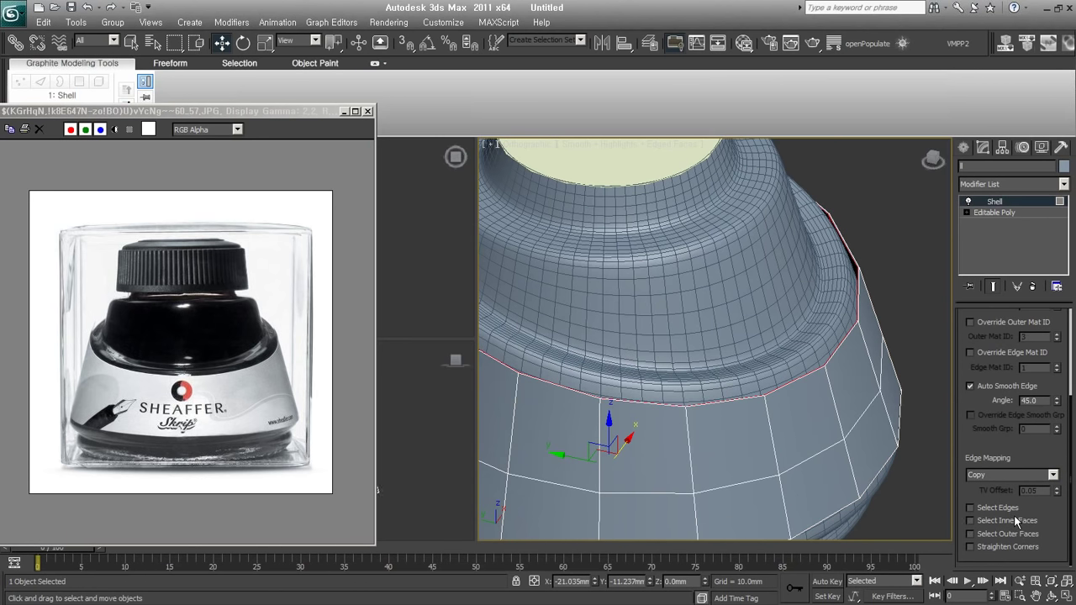
left_click(1016, 522)
left_click(1006, 504)
left_click(1007, 505)
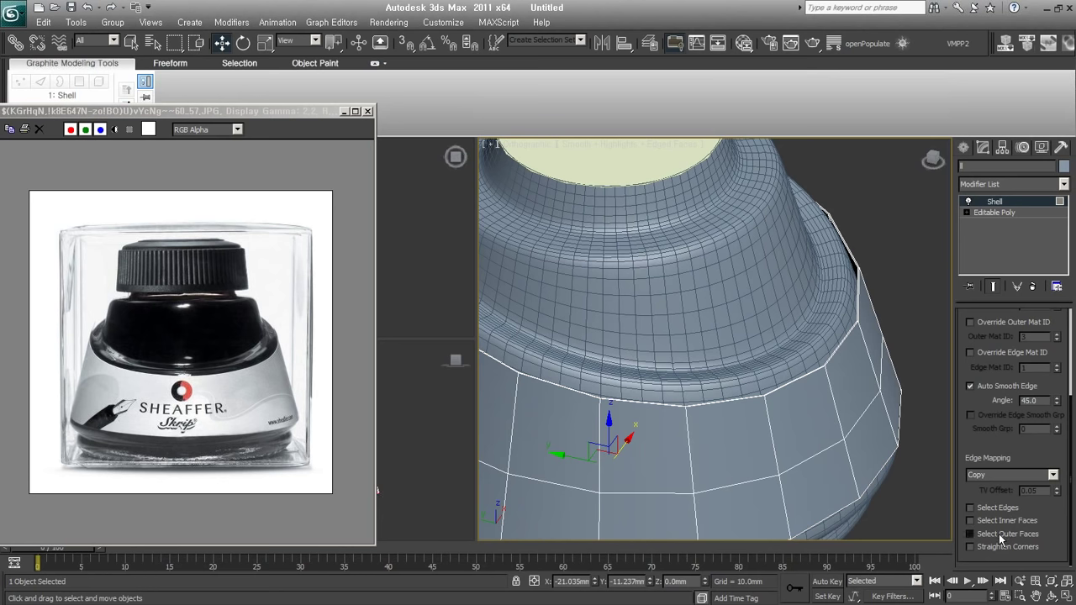
left_click(1001, 534)
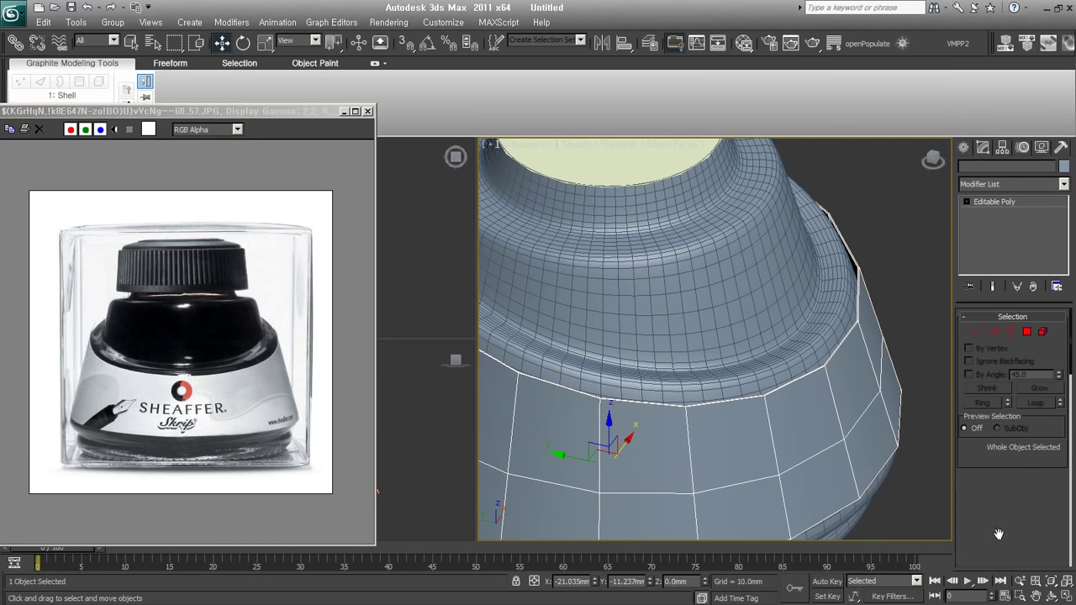
- Collapse the band's stack, clear the polygon selection and add TurboSmooth with 2 iterations
left_click(1027, 332)
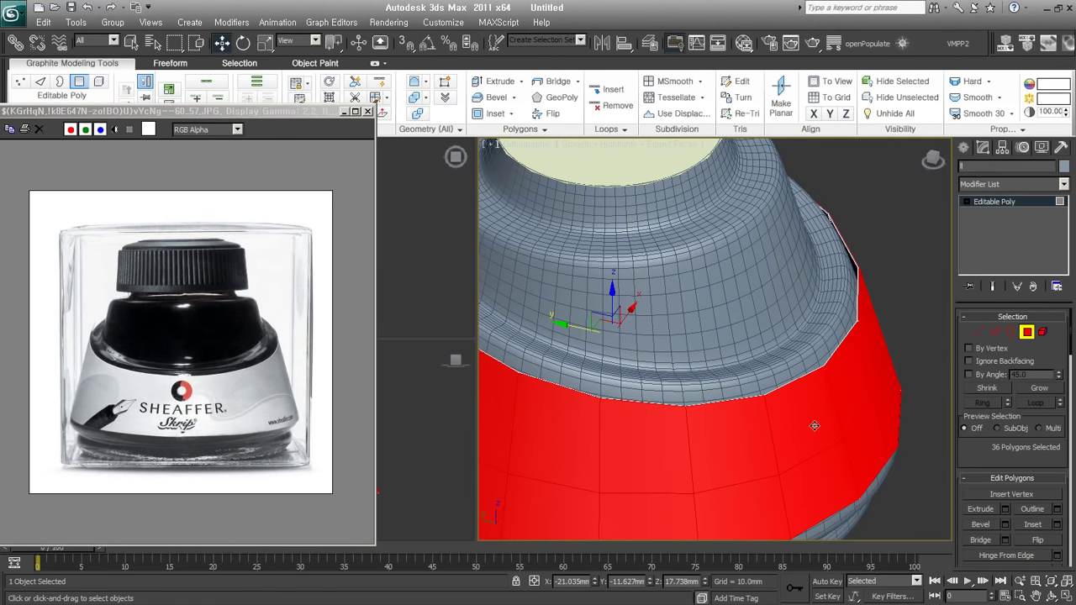
key("F2")
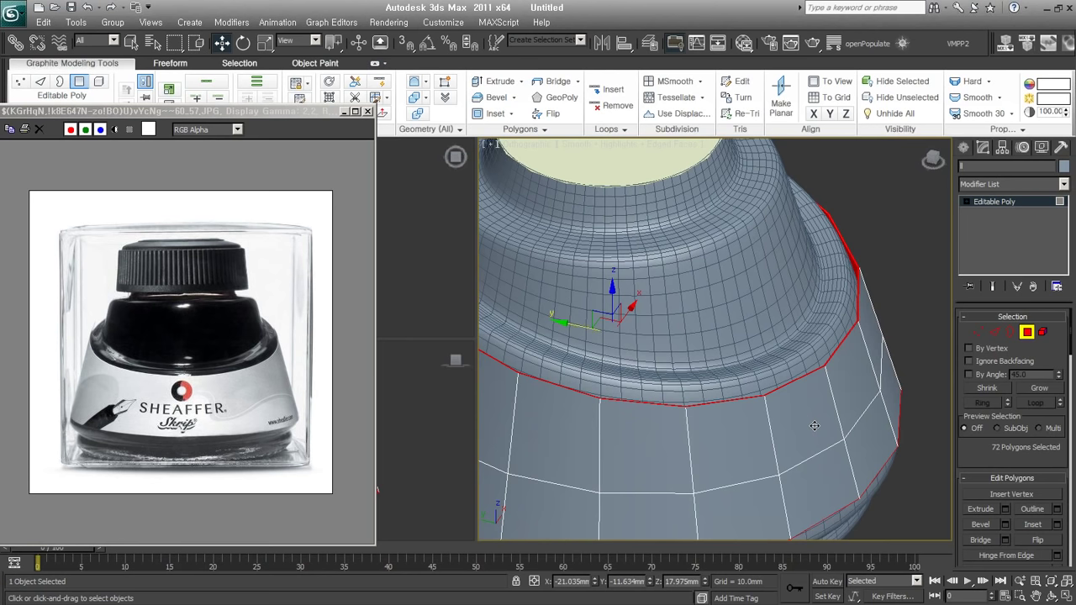
key("ctrl+d")
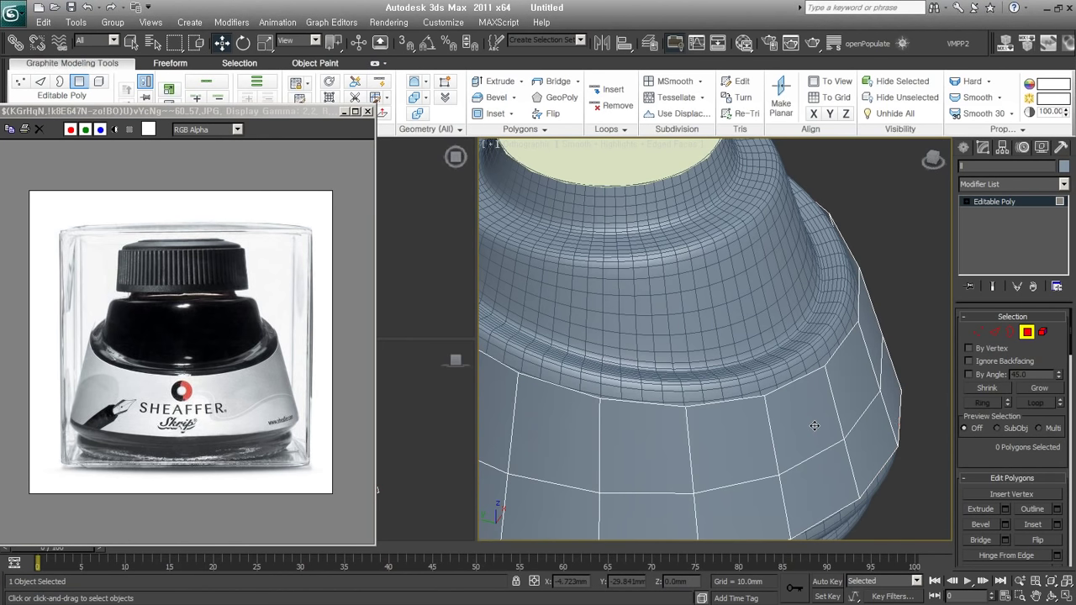
left_click(1043, 331)
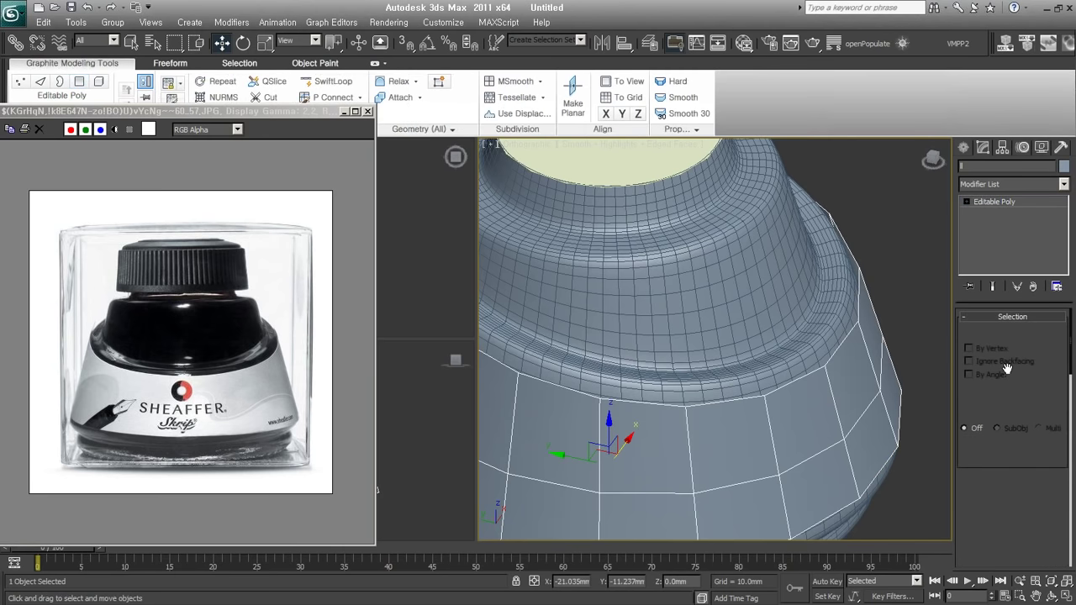
key("ctrl+z")
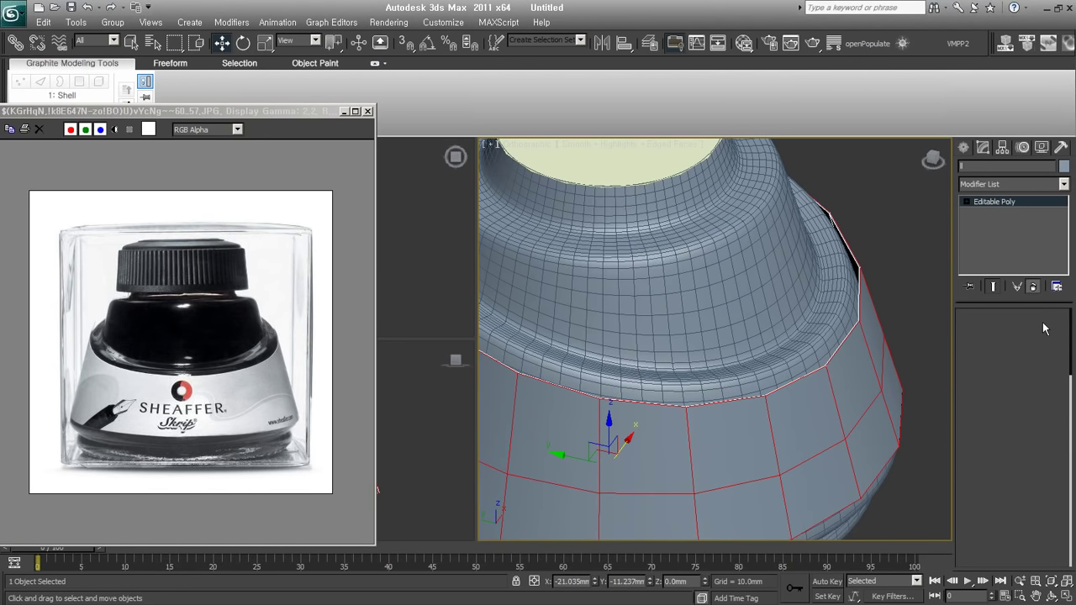
left_click(1043, 322)
left_click(1057, 336)
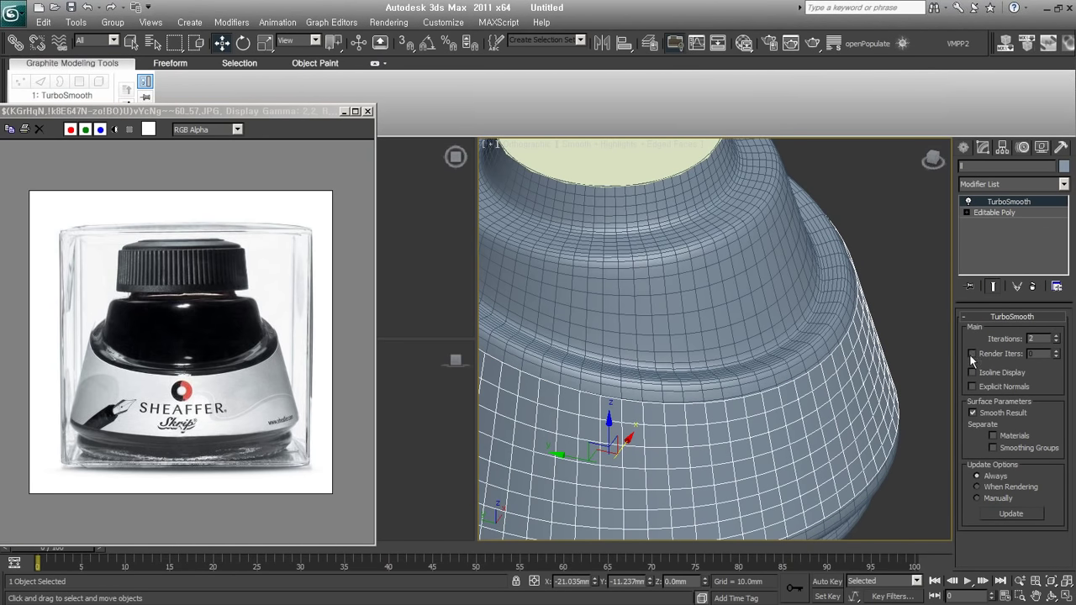
scroll(789, 411, "down", 5)
mouse_move(787, 420)
middle_mouse_down("alt")
mouse_move(658, 453)
mouse_move(713, 415)
mouse_move(634, 412)
middle_mouse_up("alt")
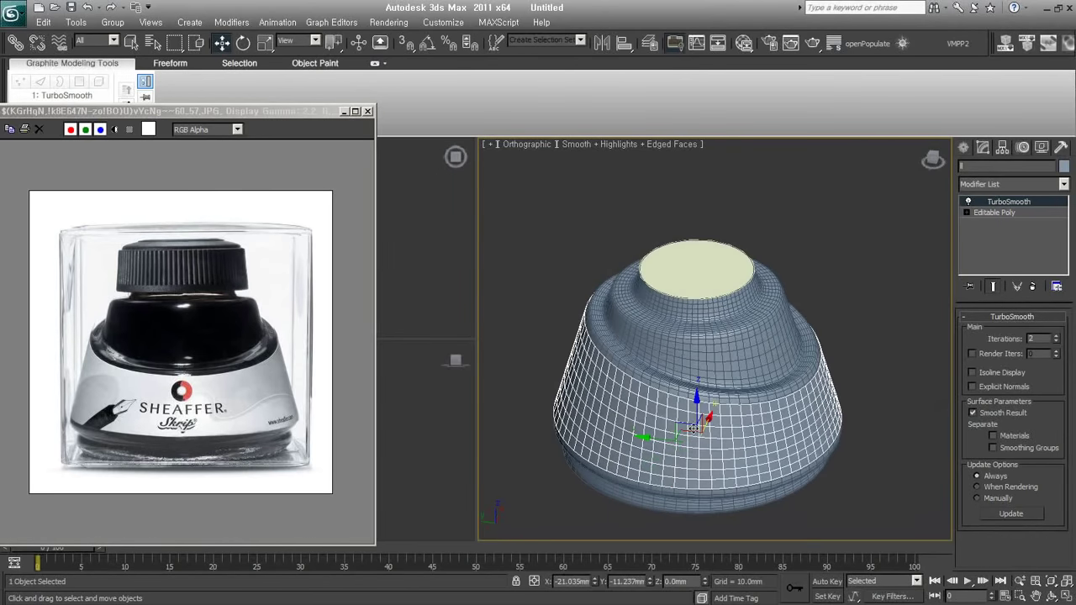
- Give the band a darker object colour
left_click(1063, 166)
left_click(431, 337)
left_click(606, 380)
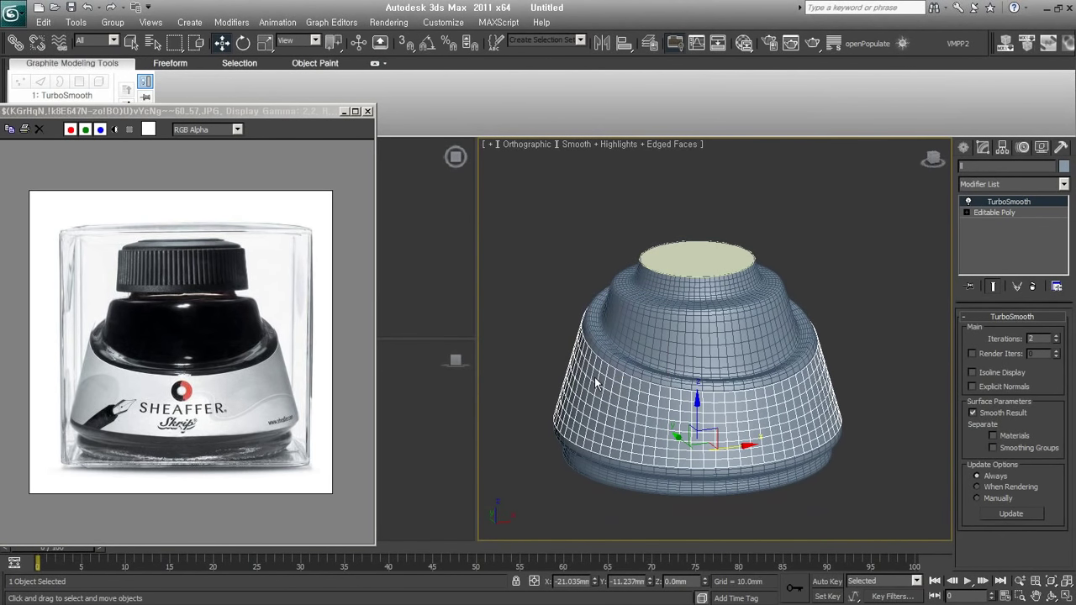